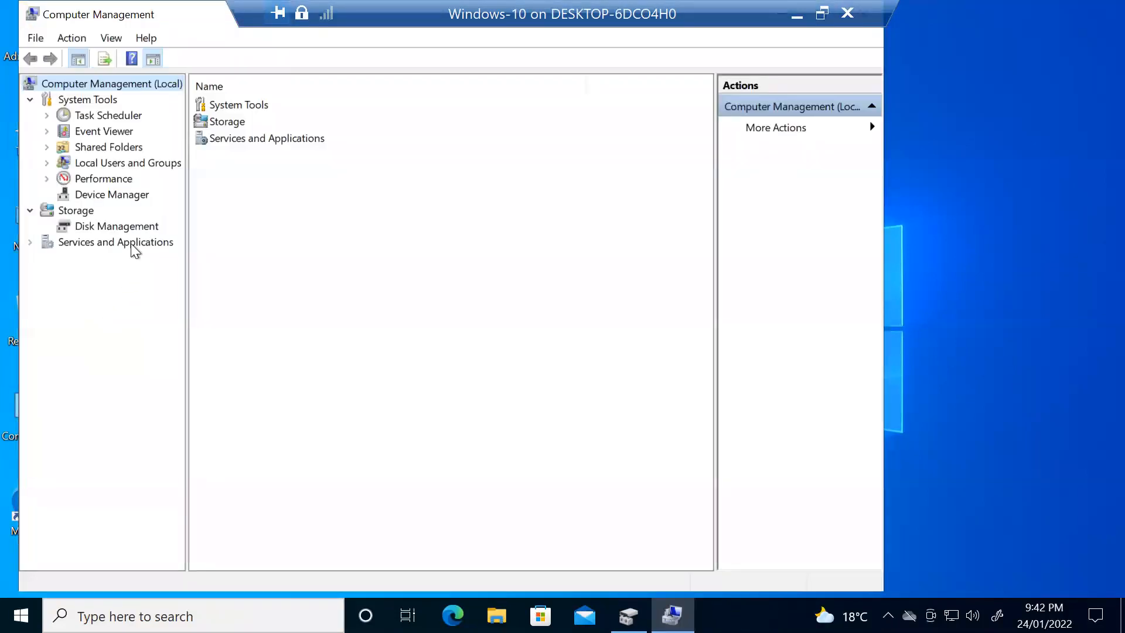
- View Disk Management, maximize Computer Management, then close it
left_click(101, 228)
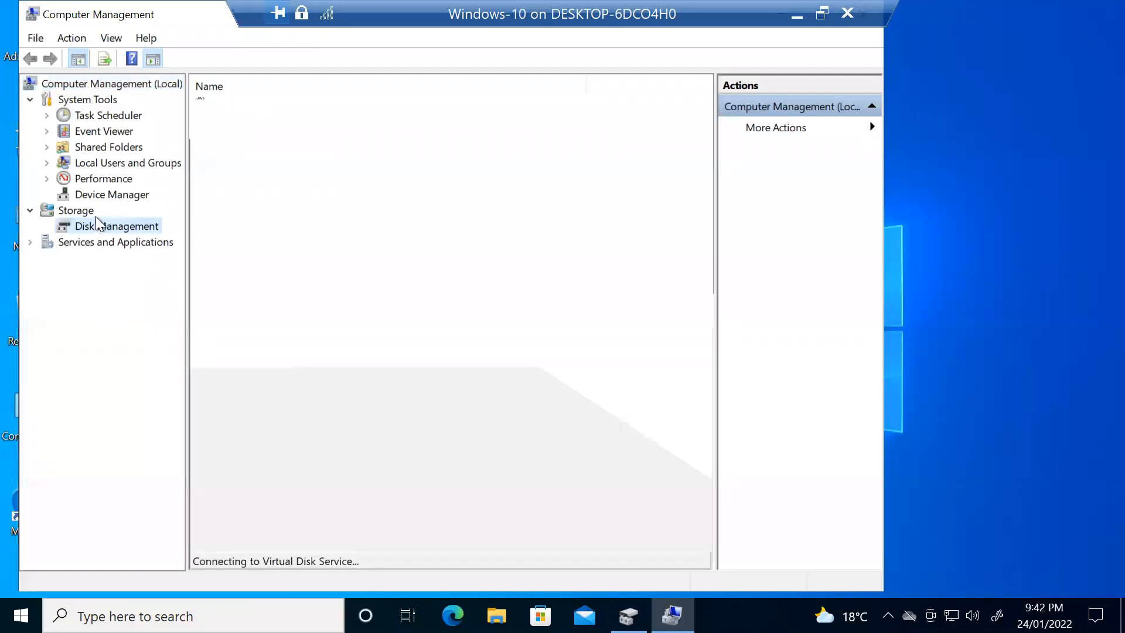
double_click(133, 14)
left_click(1100, 10)
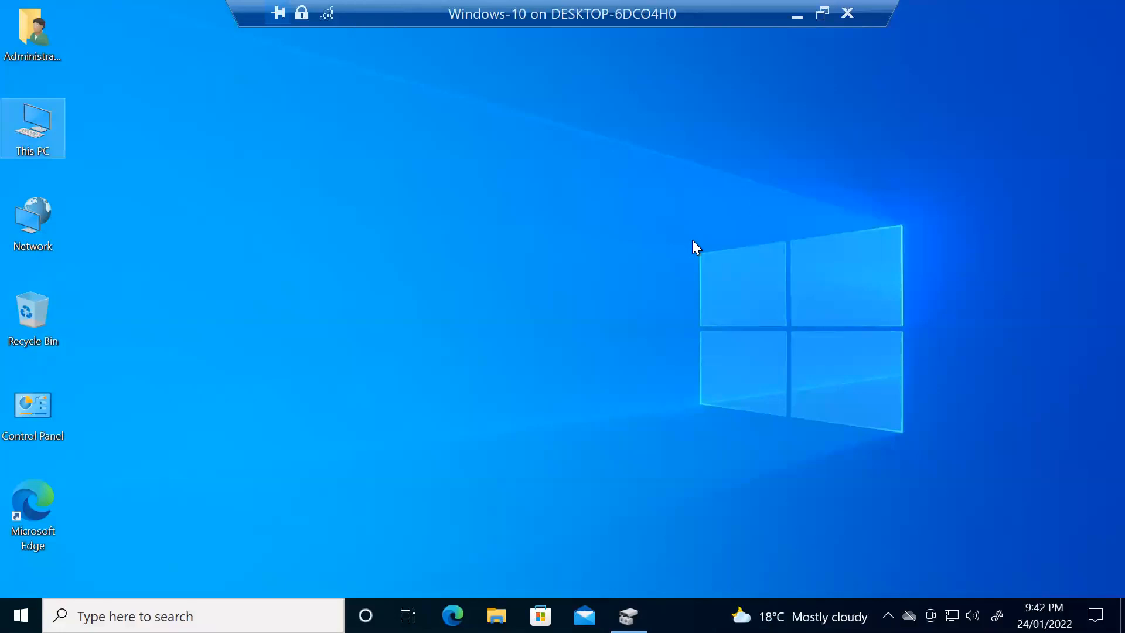
- Open Control Panel from its desktop icon after dismissing the Start menu
left_click(21, 614)
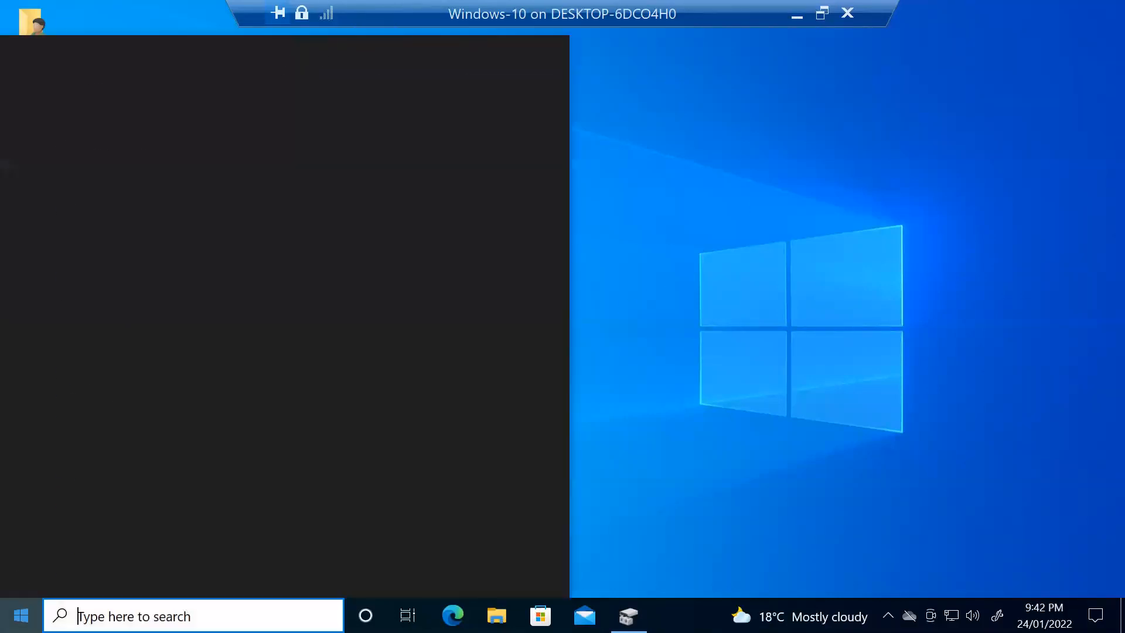
left_click(740, 388)
double_click(55, 416)
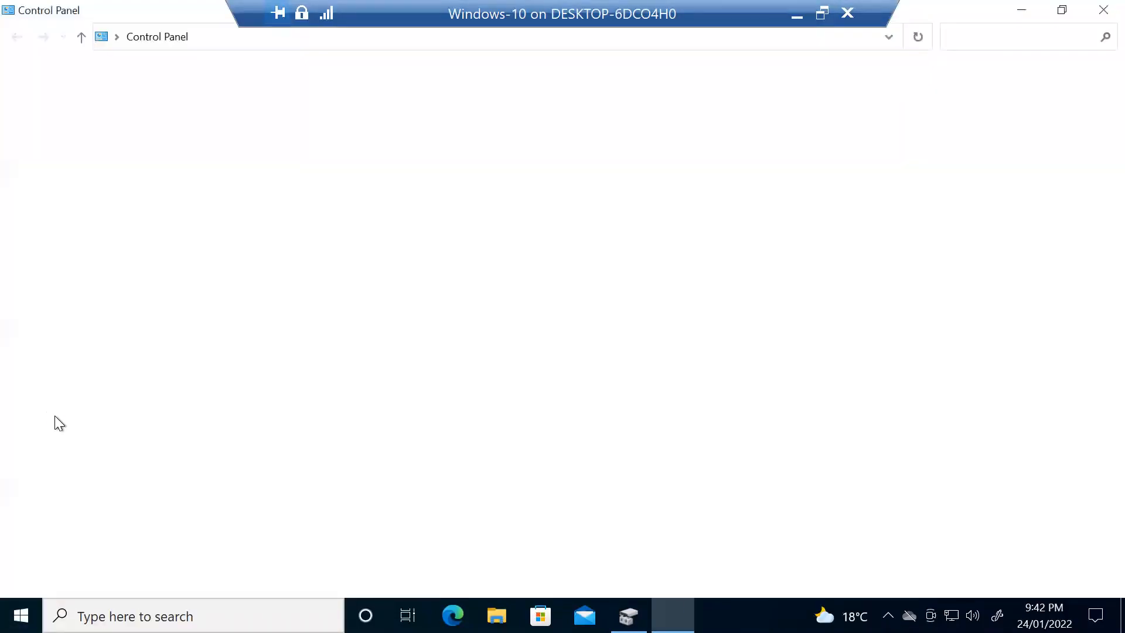
- Launch Computer Management from All Control Panel Items > Administrative Tools, maximize it, then close it
left_click(197, 37)
left_click(202, 56)
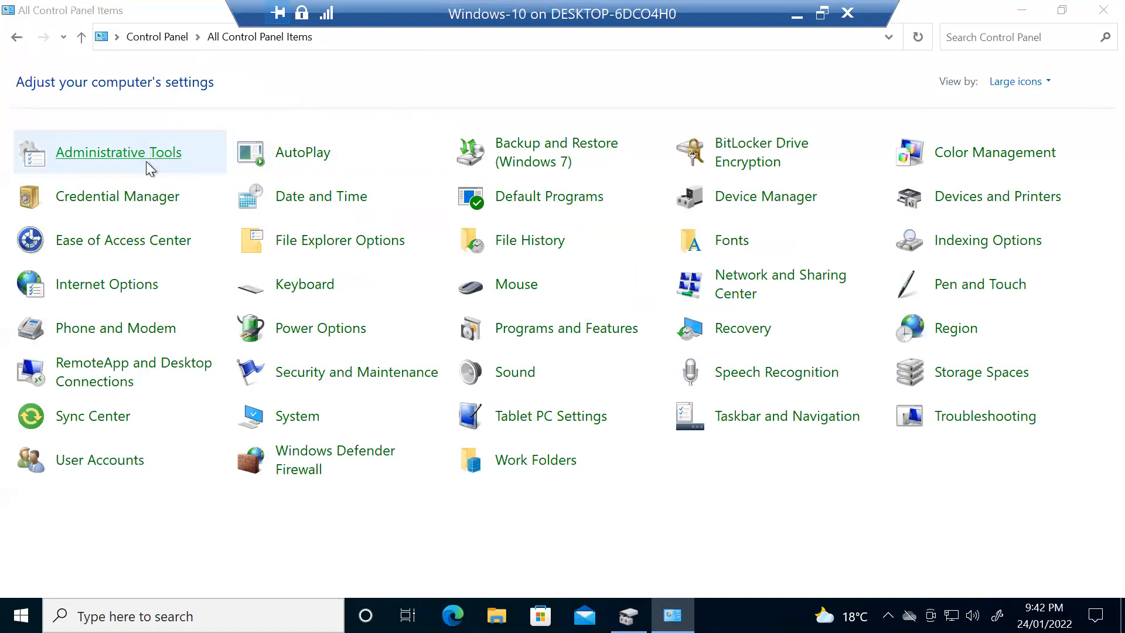
left_click(147, 155)
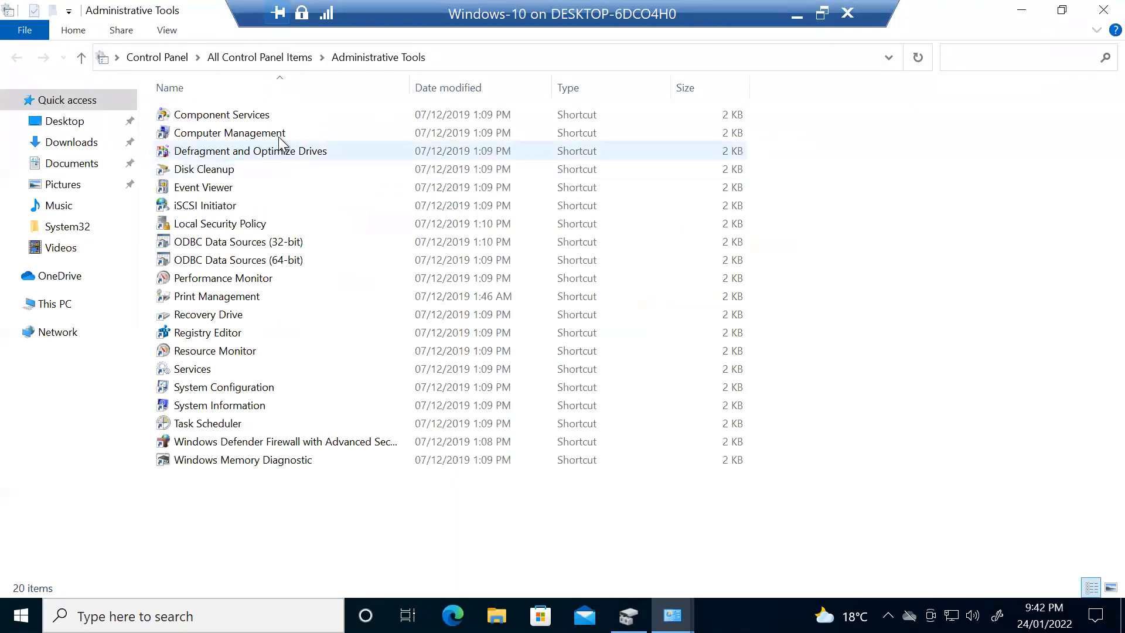
double_click(280, 135)
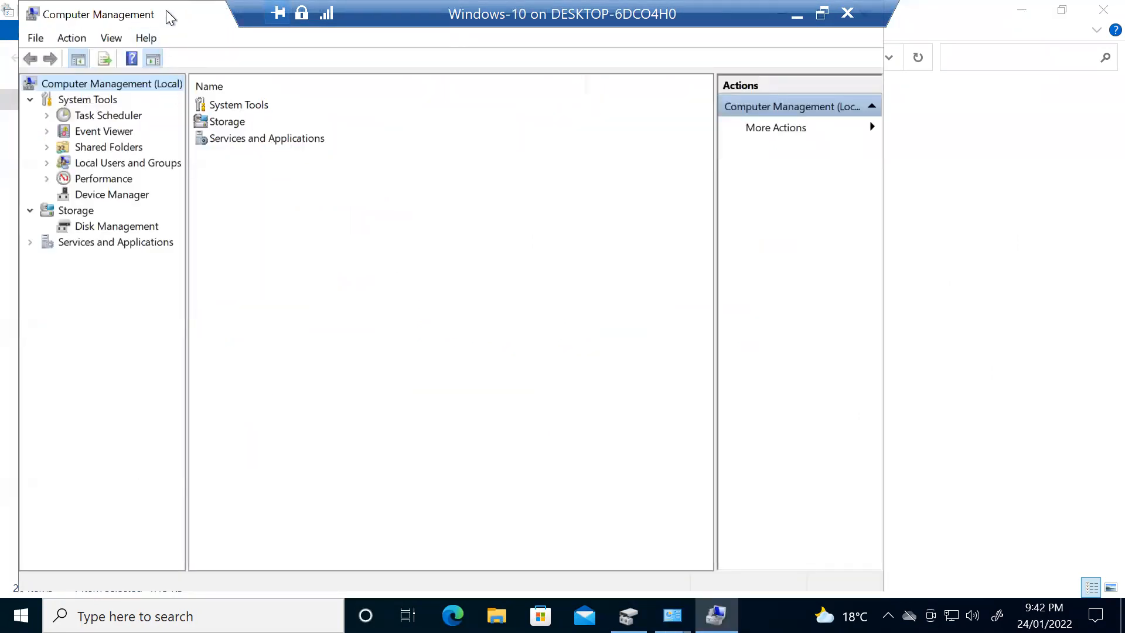
double_click(167, 9)
left_click(1085, 14)
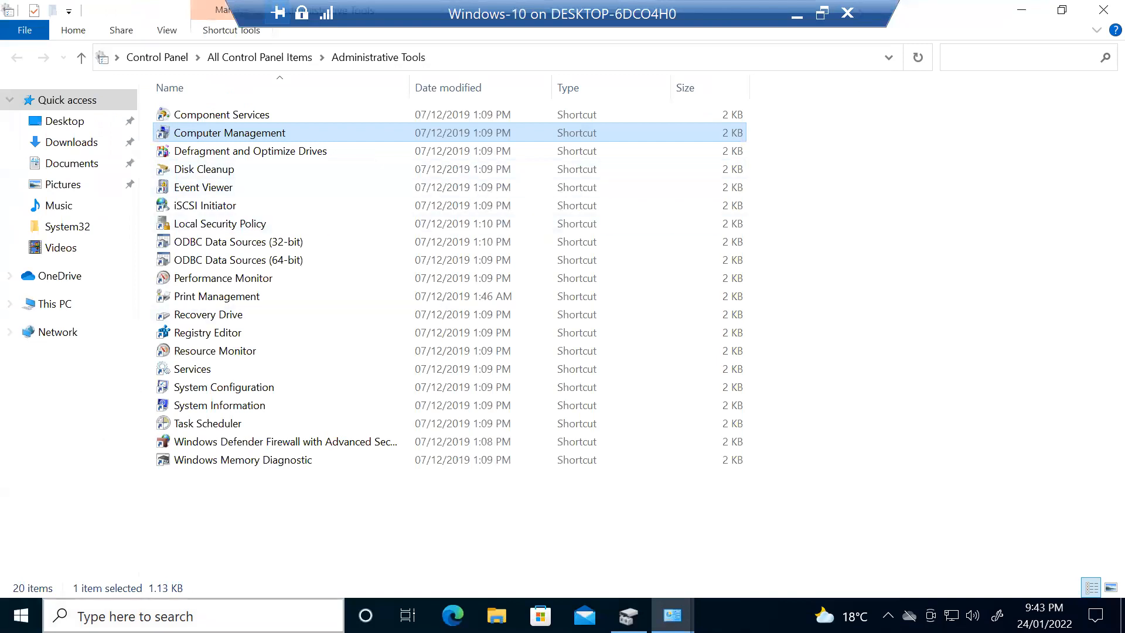
- Relaunch Computer Management by searching 'compmgmt' in the taskbar
left_click(193, 616)
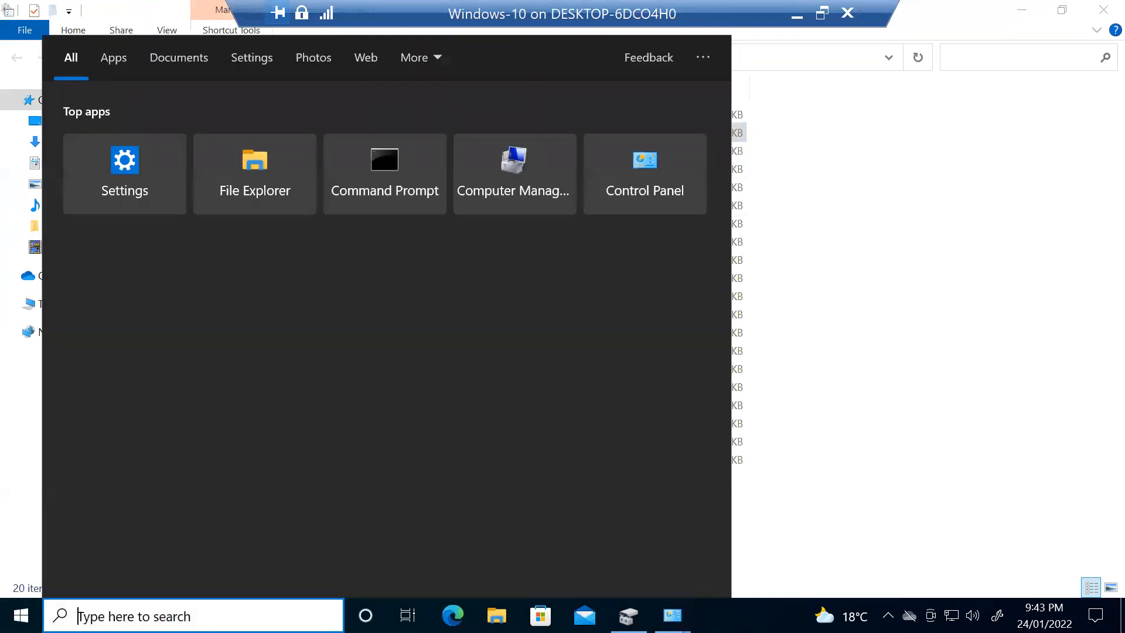
type("comp")
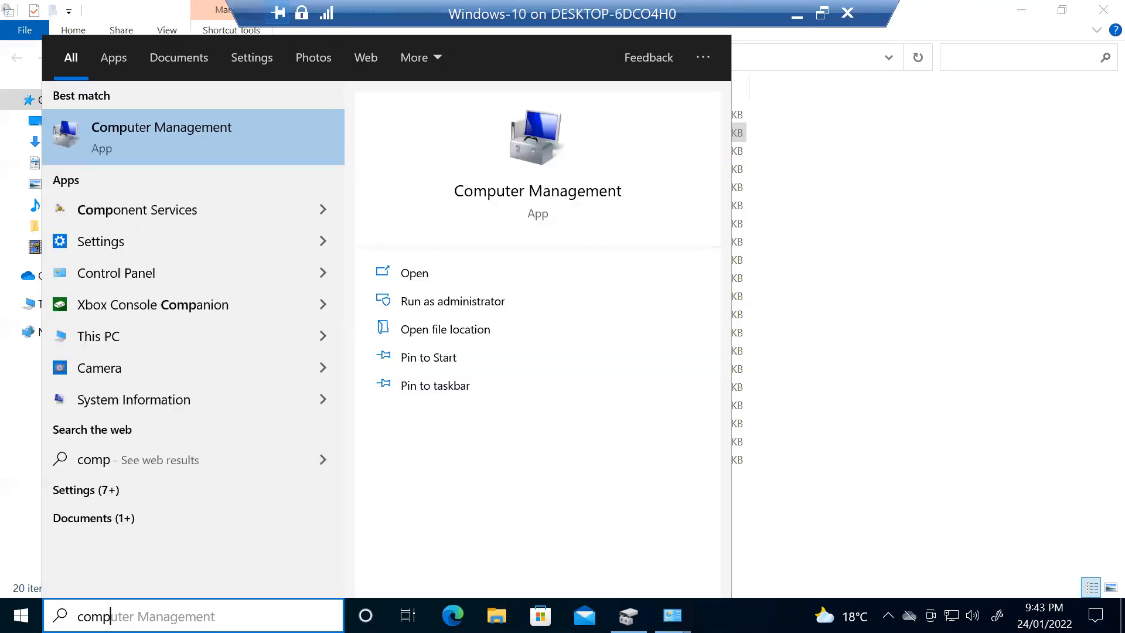
type("mgmt")
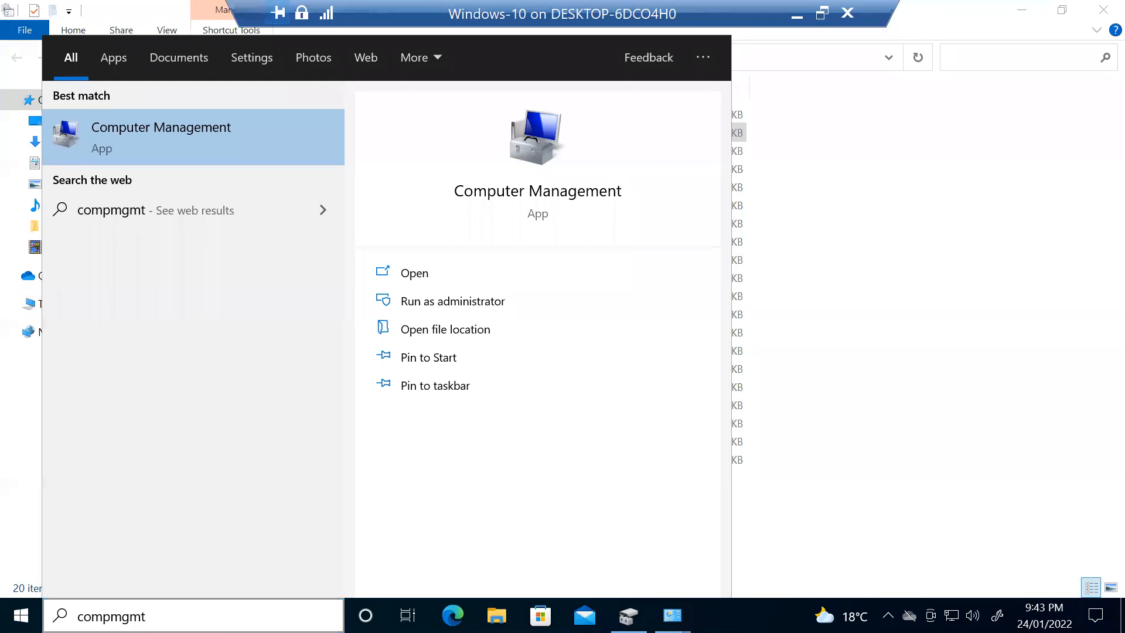
key("Return")
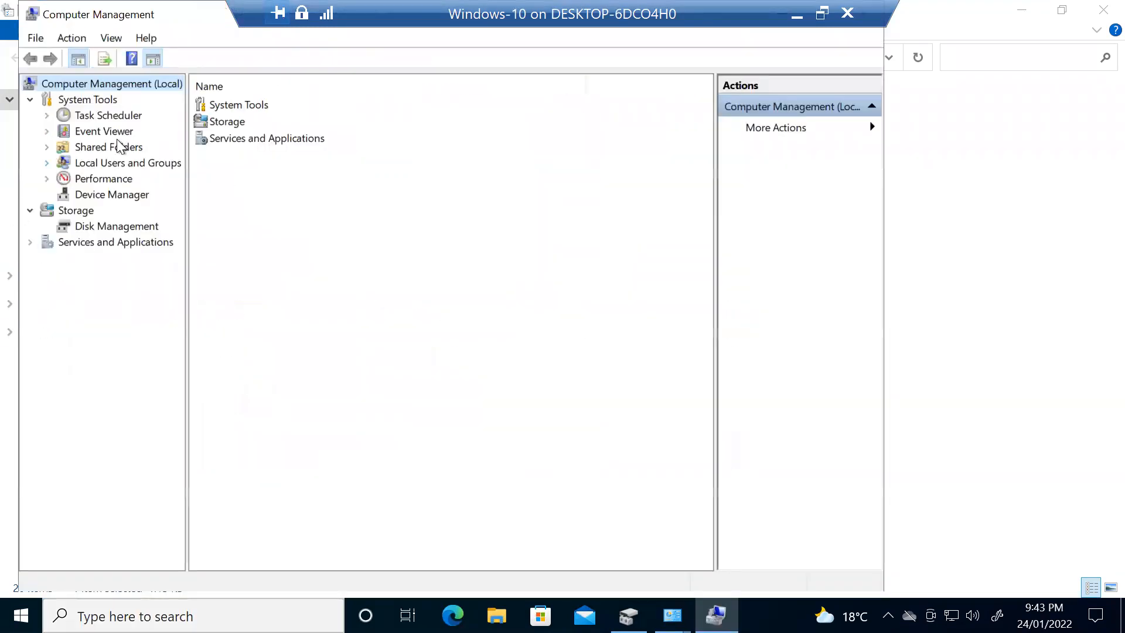
- Connect to the Windows 2019 Server VM from Hyper-V Manager and make it full screen
double_click(162, 20)
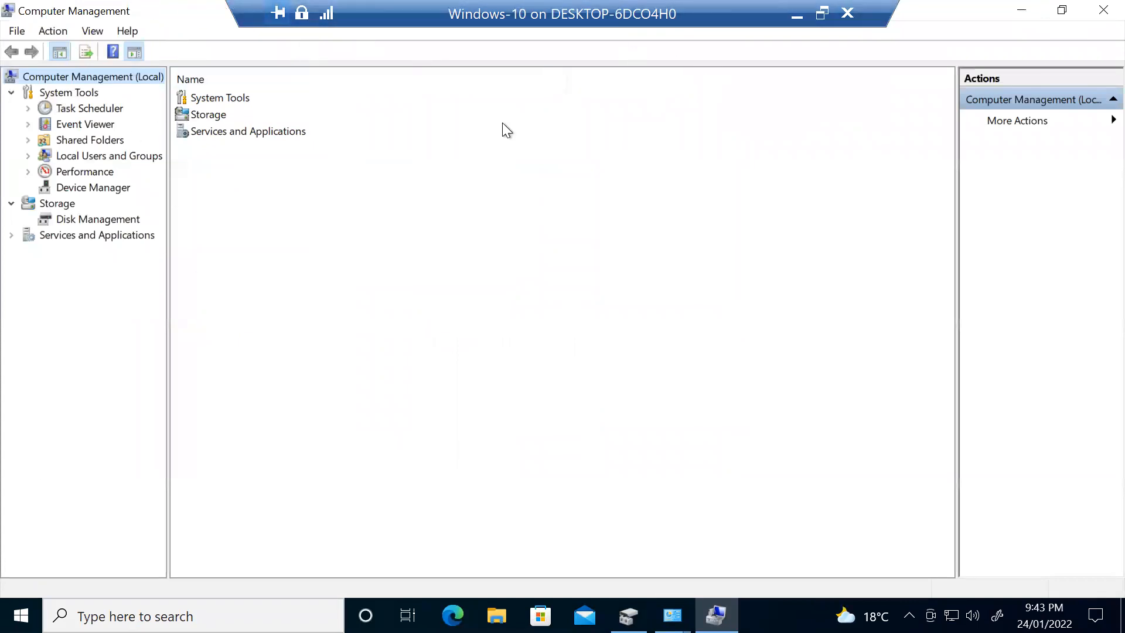
left_click(797, 16)
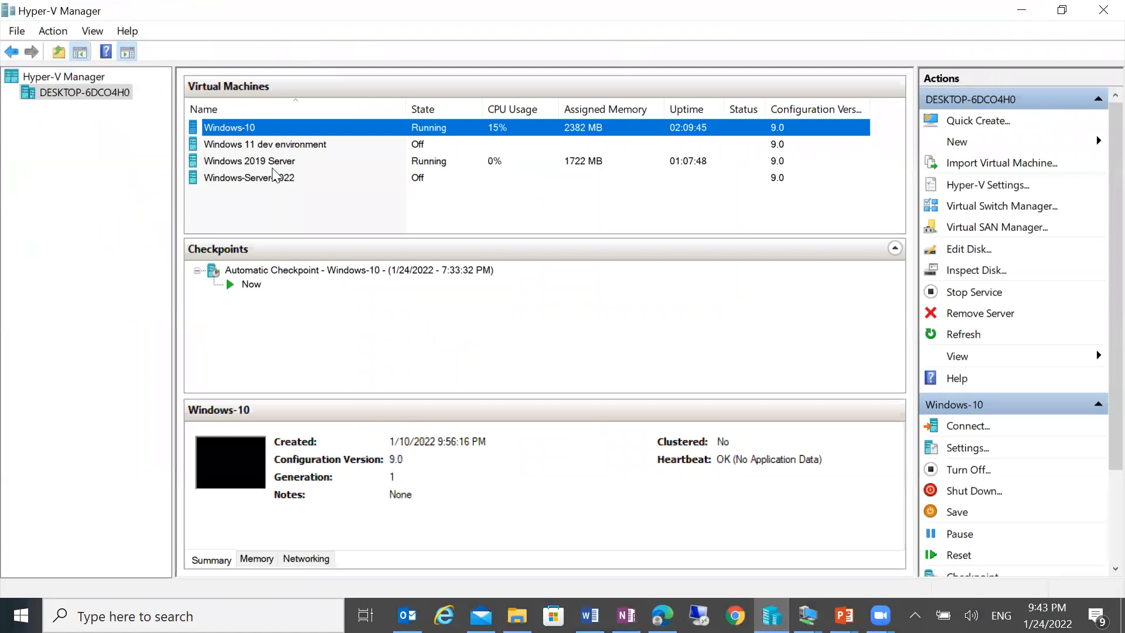
right_click(276, 167)
left_click(297, 175)
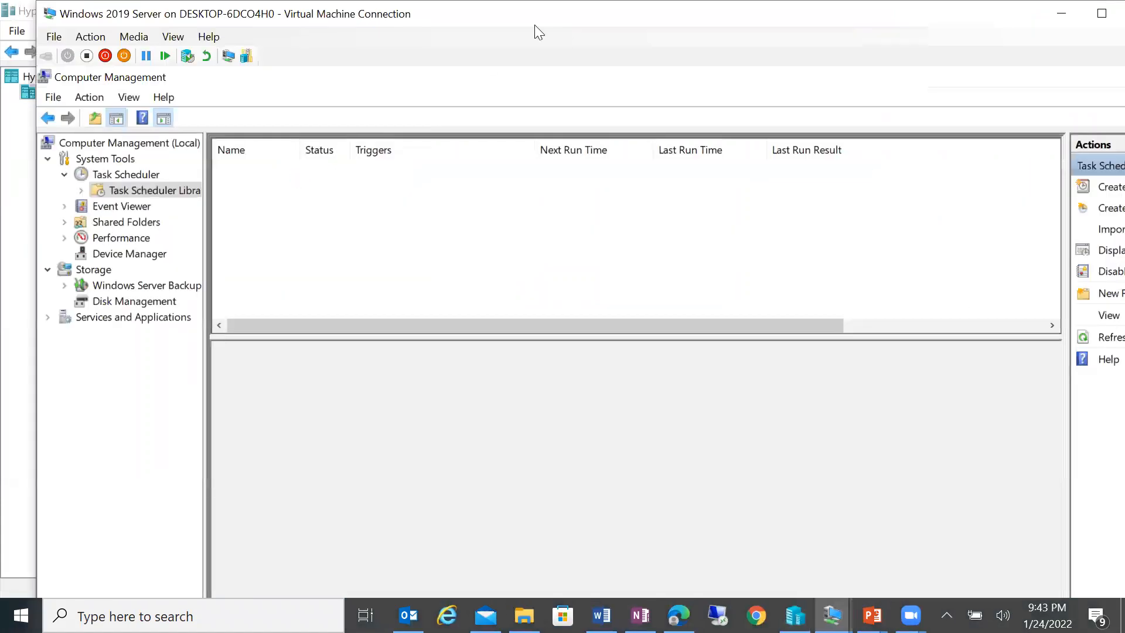
double_click(549, 24)
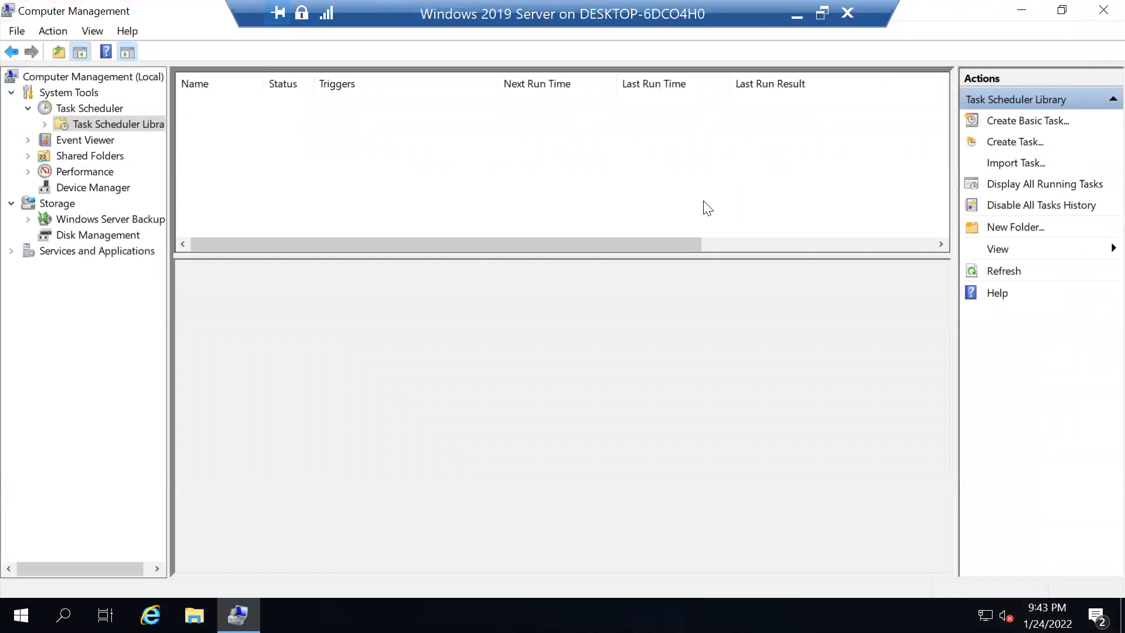
- Close the server's Computer Management and reopen it from the Win+X menu
left_click(1104, 10)
right_click(14, 628)
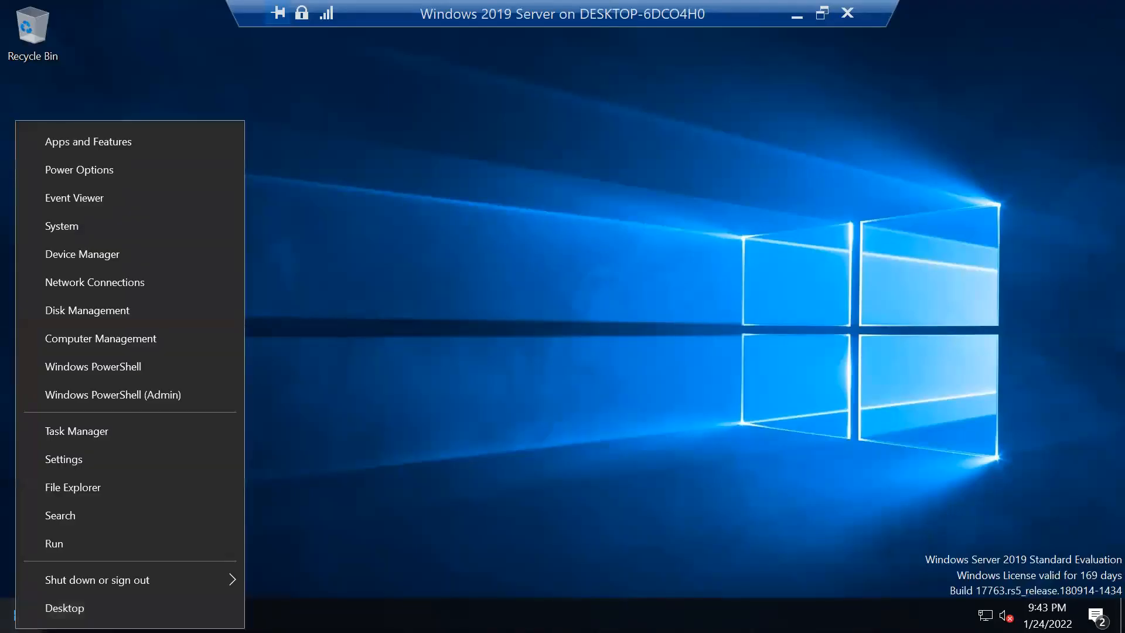
right_click(2, 625)
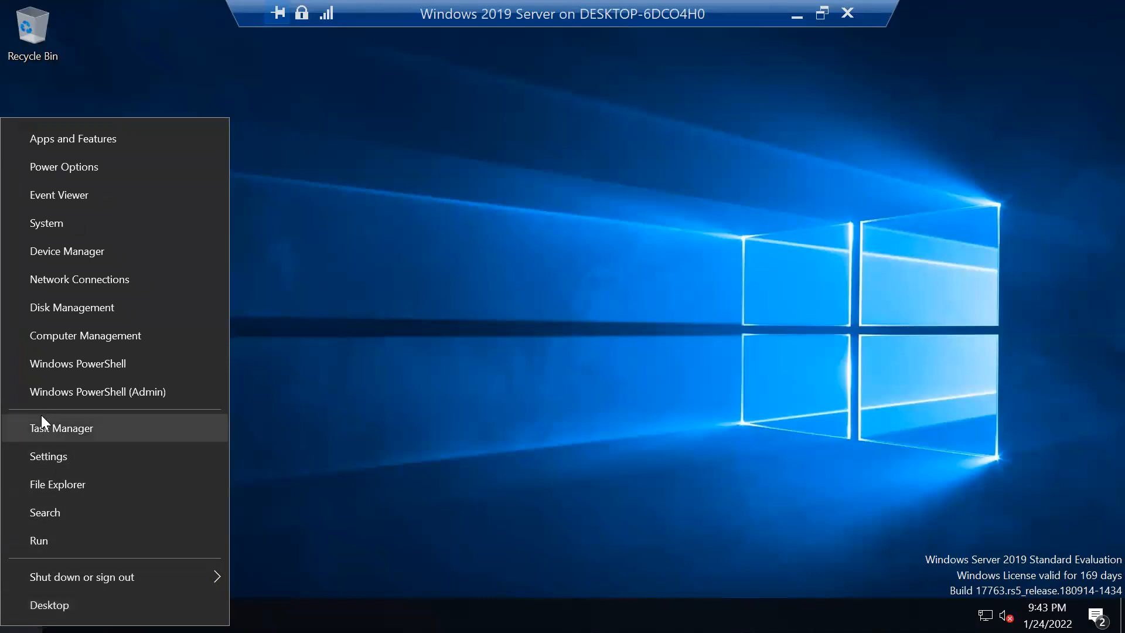
left_click(73, 334)
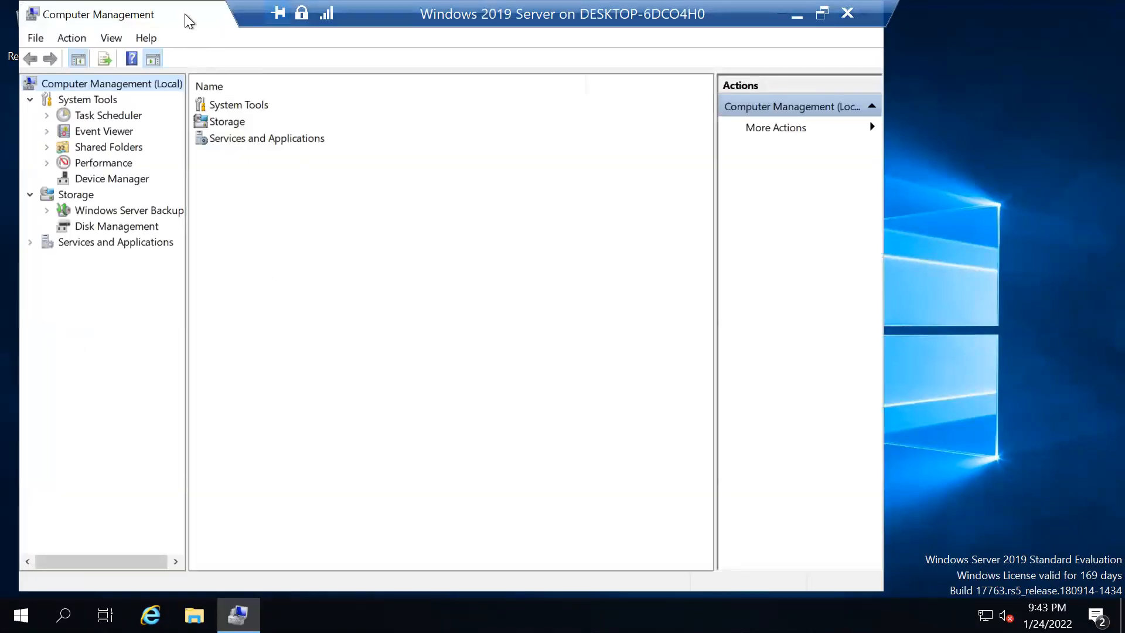
- Maximize Computer Management, browse Task Scheduler and its Library, and start Create Basic Task
double_click(185, 15)
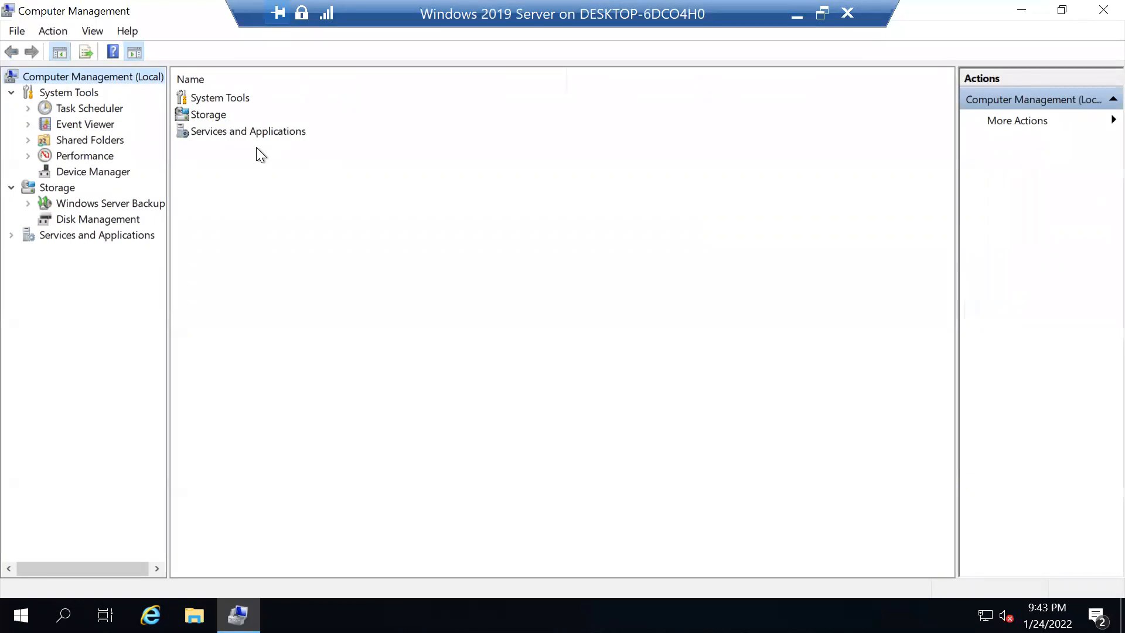
left_click(94, 108)
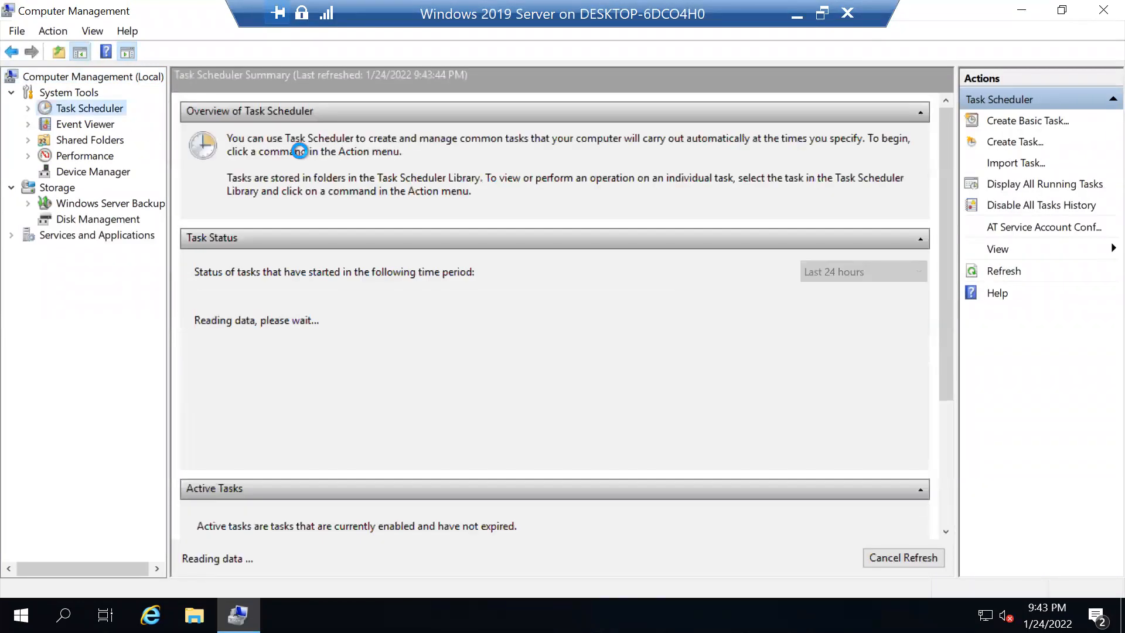
left_click(28, 108)
left_click(65, 122)
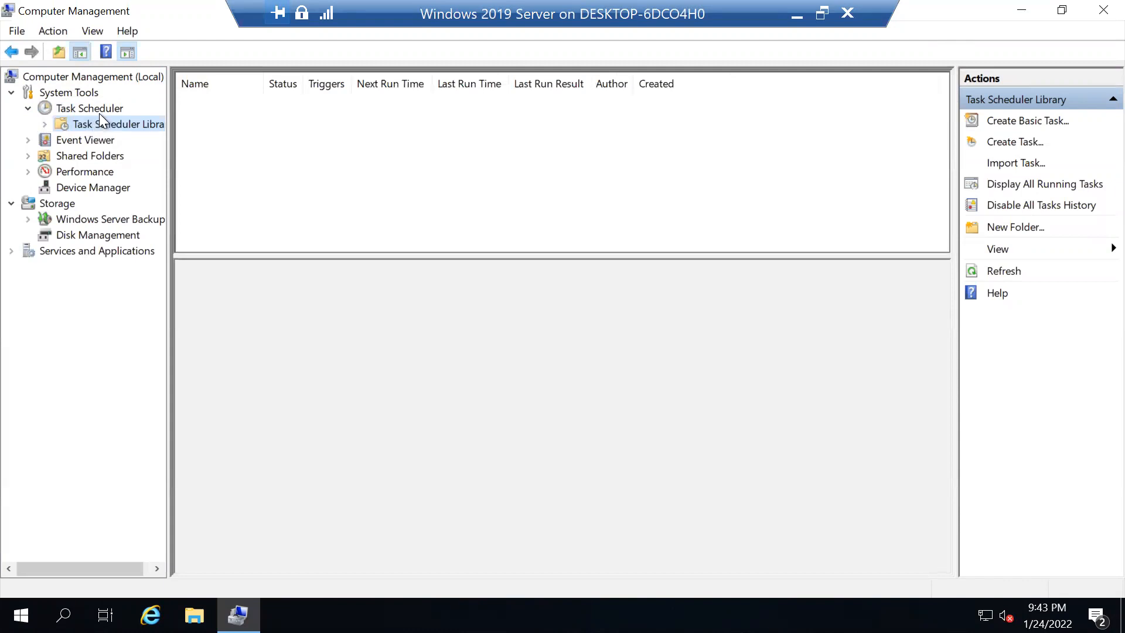
left_click(100, 114)
left_click(97, 118)
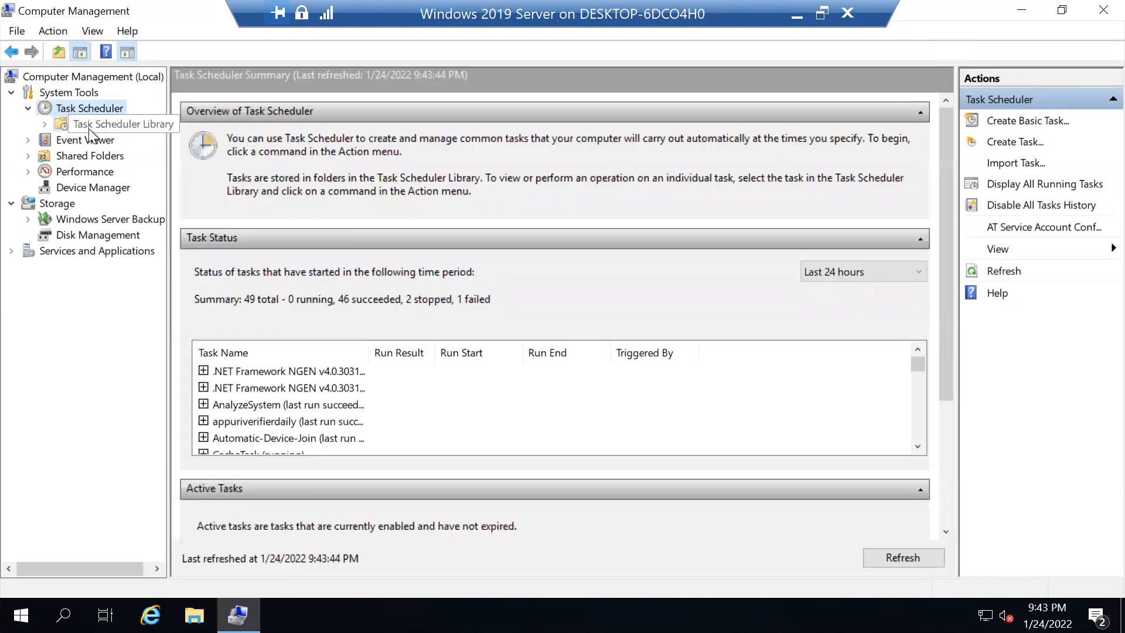
left_click(111, 107)
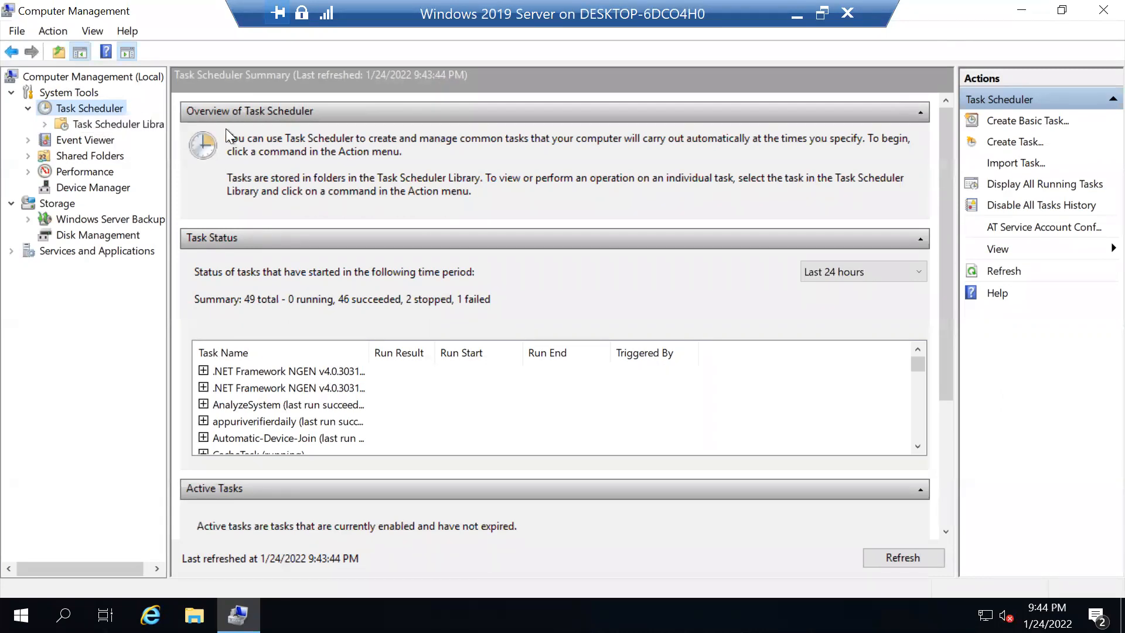
left_click(1012, 124)
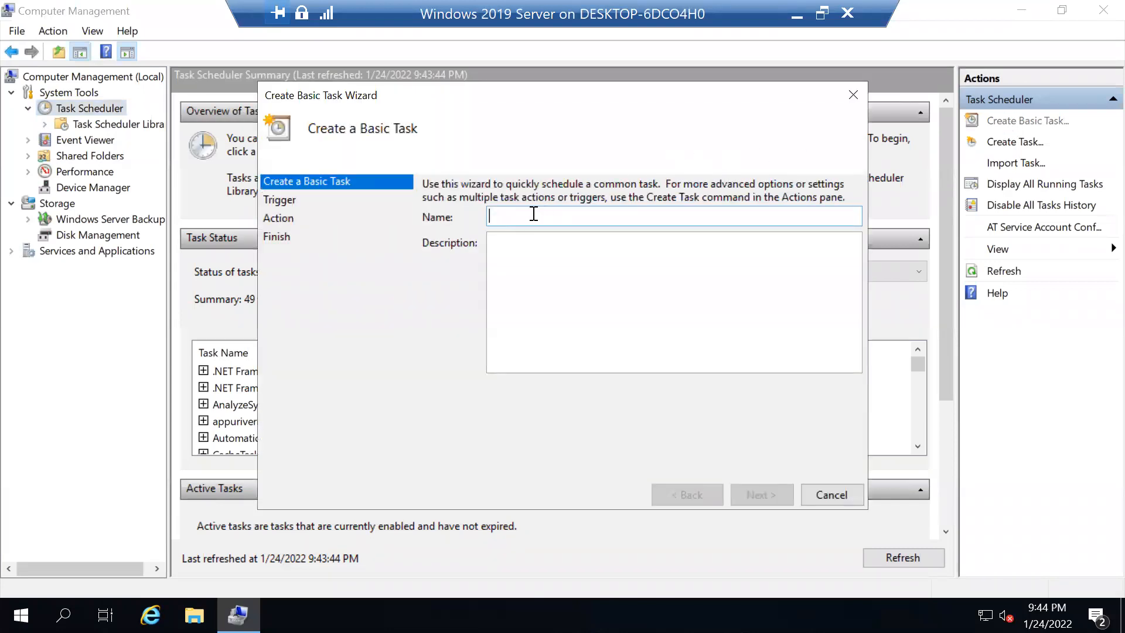
- Name the task 'Open Powershell at login' with description 'Testing in MCSE Lab'
type("Open Powershell o")
key("BackSpace")
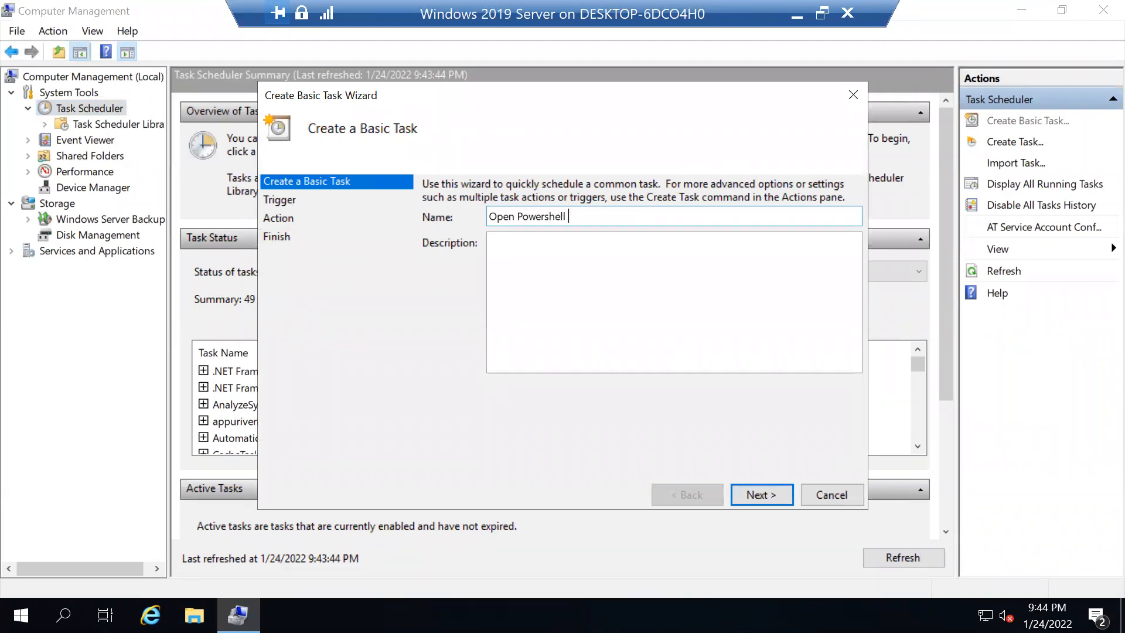
type("at login")
left_click(511, 306)
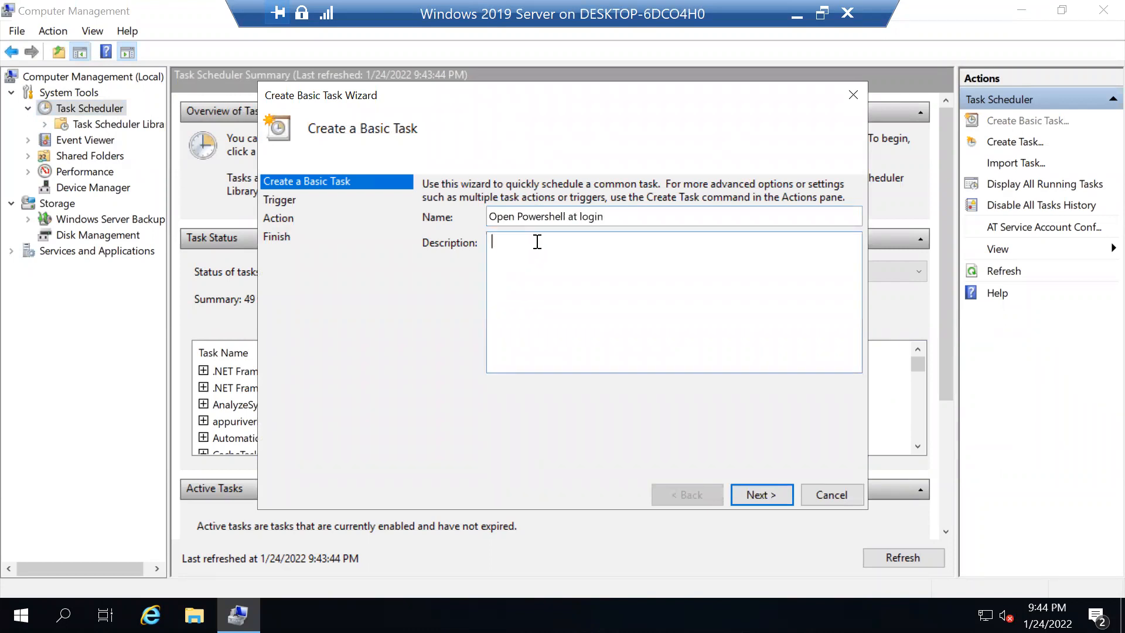
type("Testing in MCSE Lab")
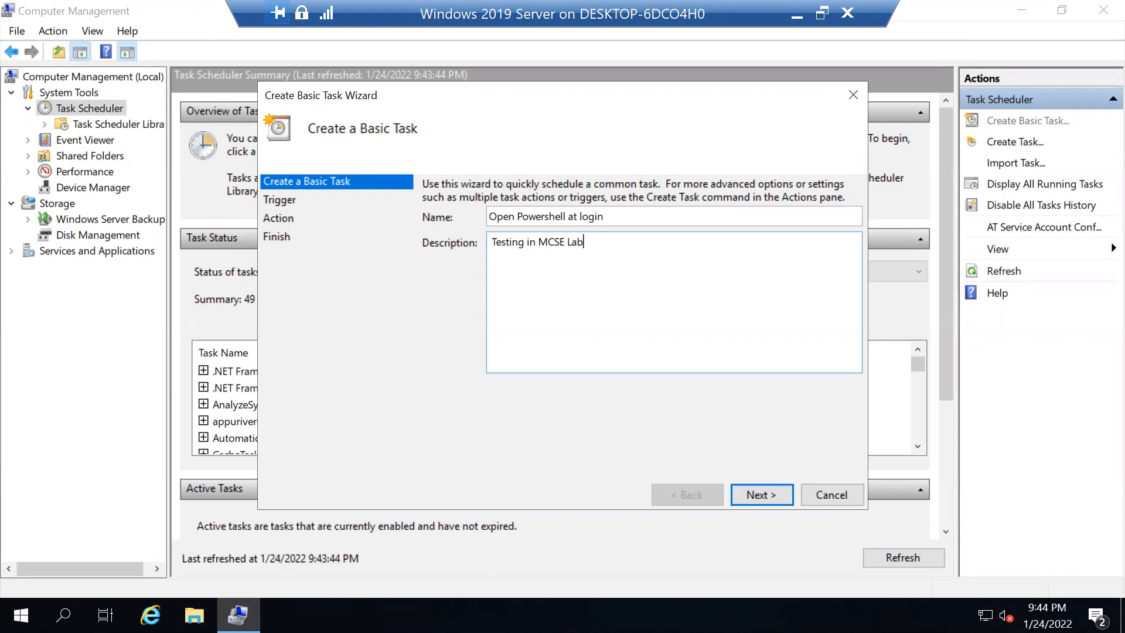
- Set the task to trigger when the user logs on and to start a program
left_click(759, 496)
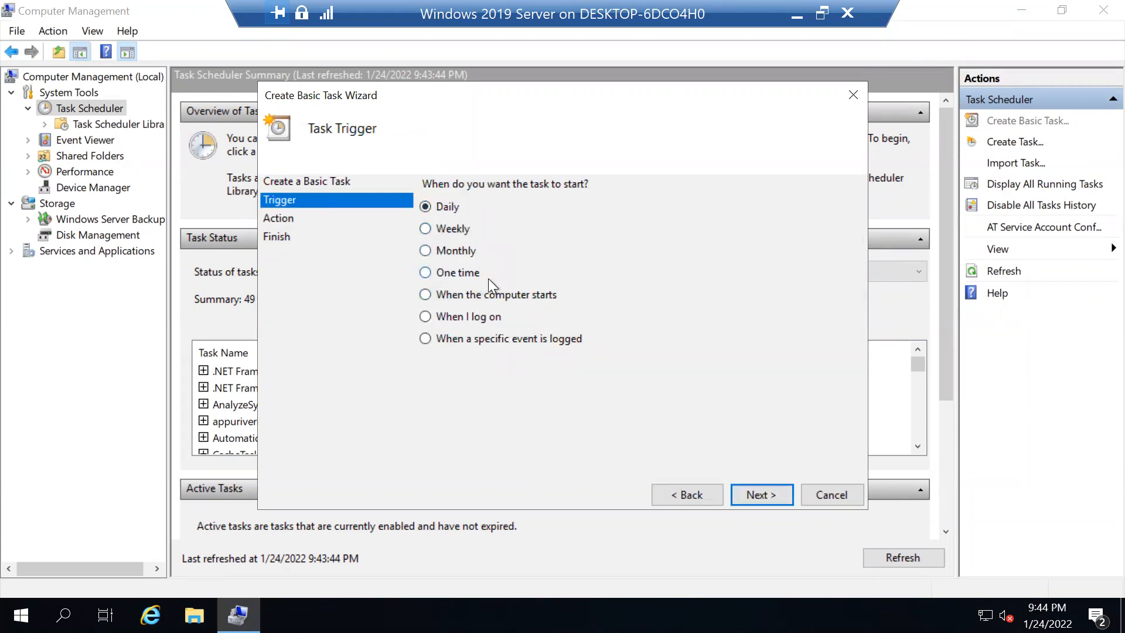
left_click(458, 317)
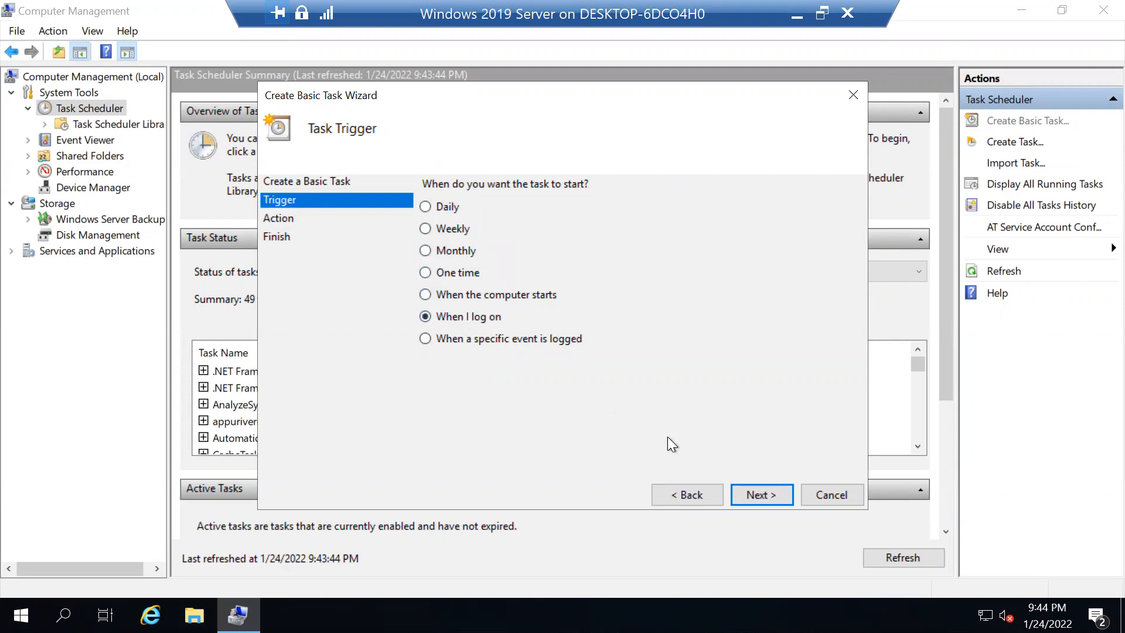
left_click(752, 500)
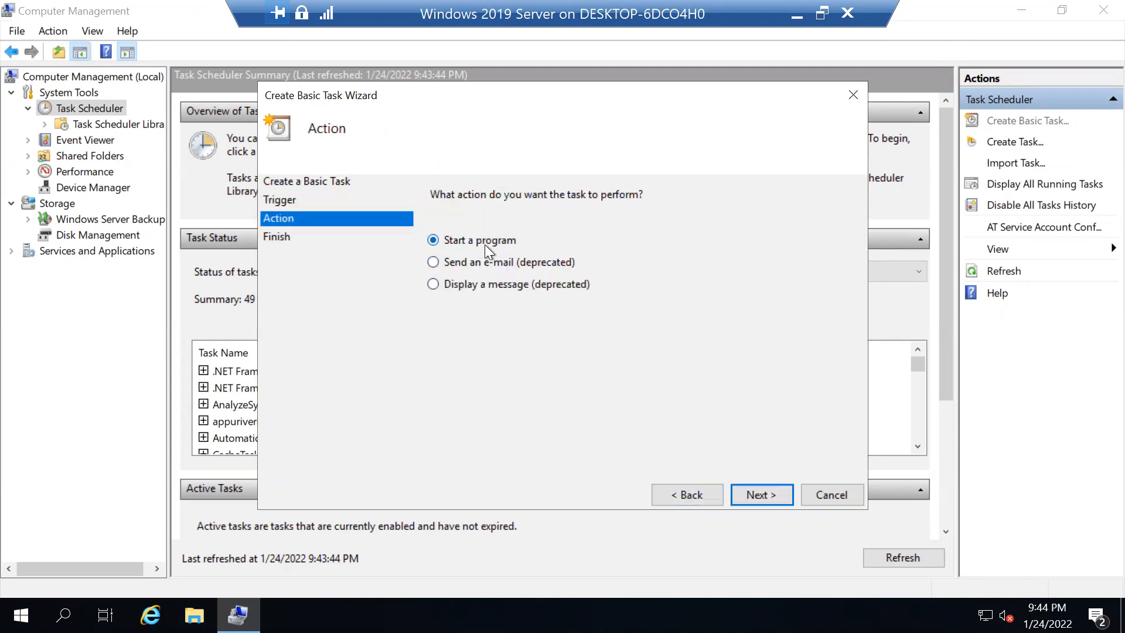
left_click(753, 494)
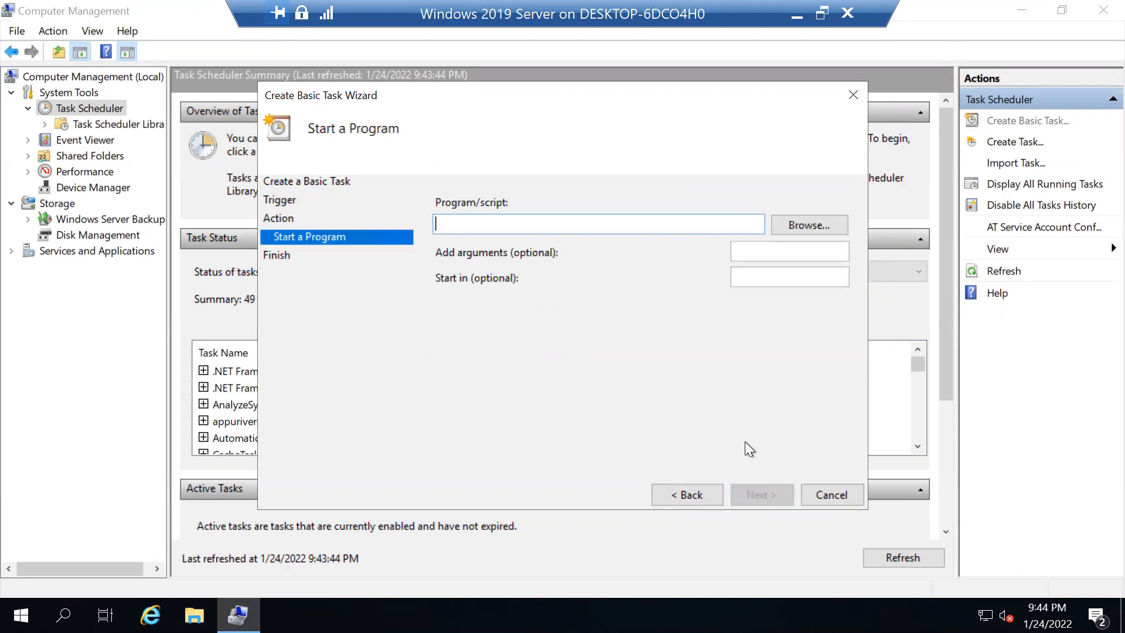
- Browse to the System32 folder and search it for 'powershell'
left_click(796, 231)
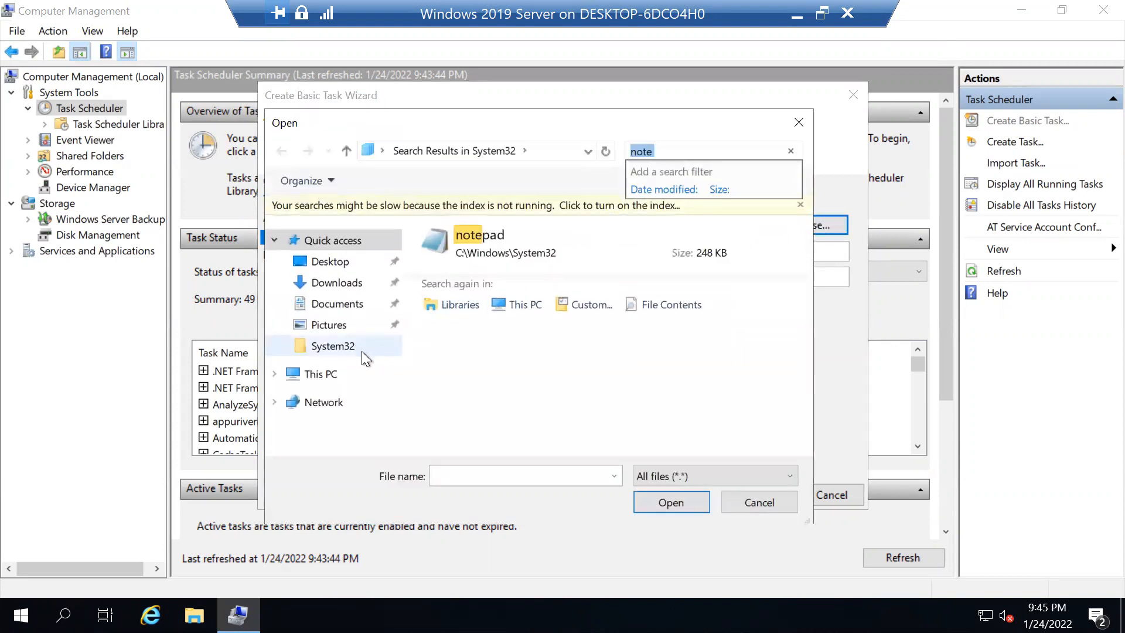
left_click(351, 347)
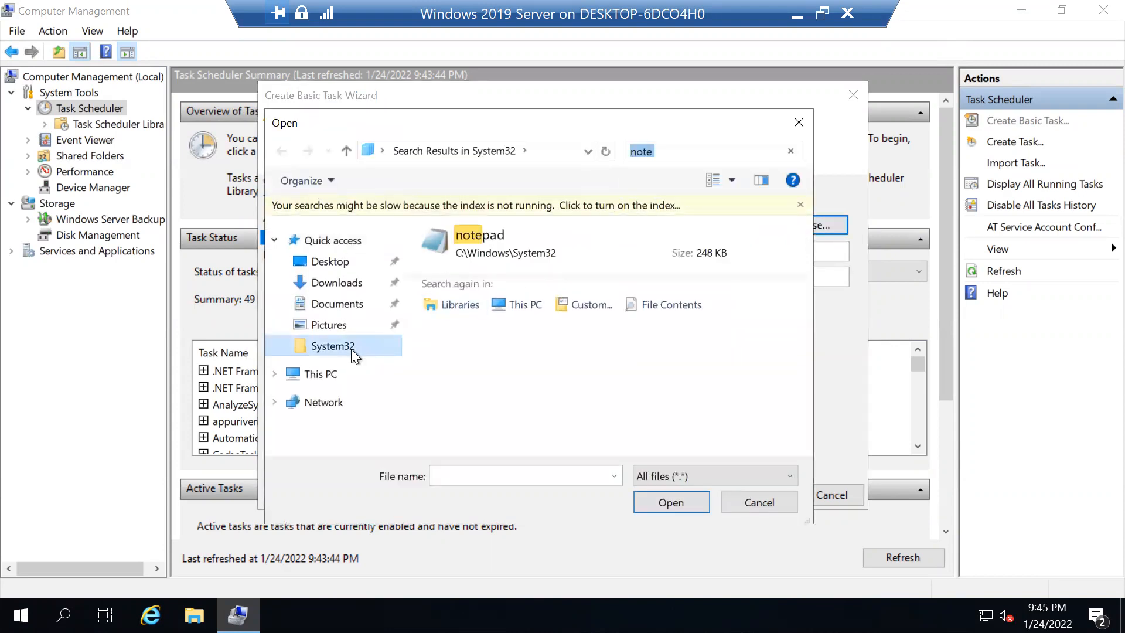
left_click(699, 151)
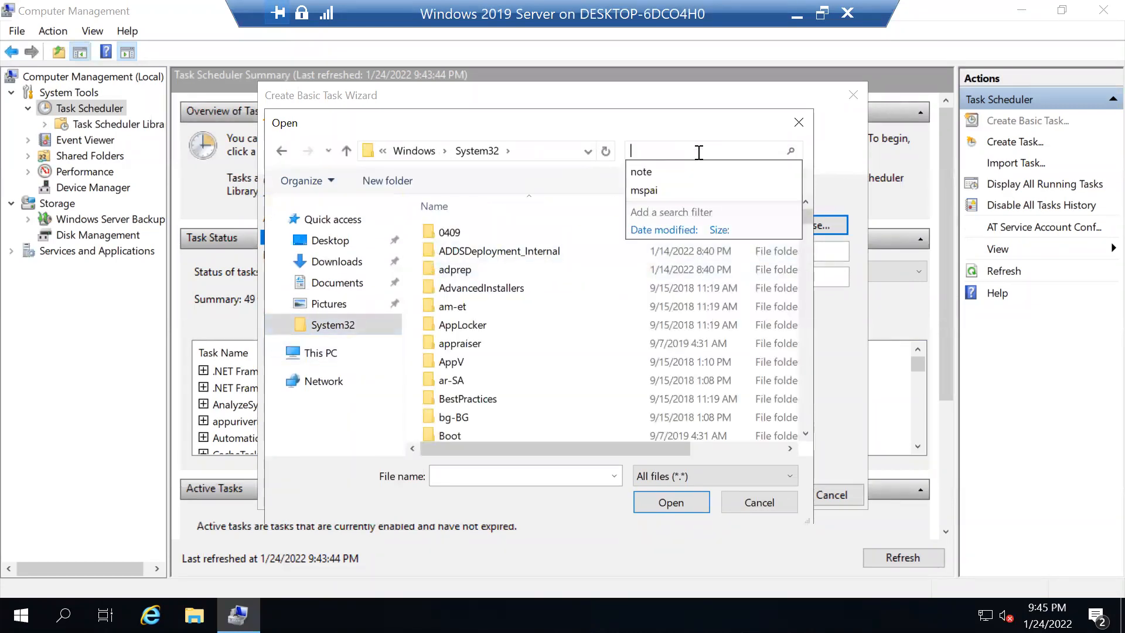
type("power")
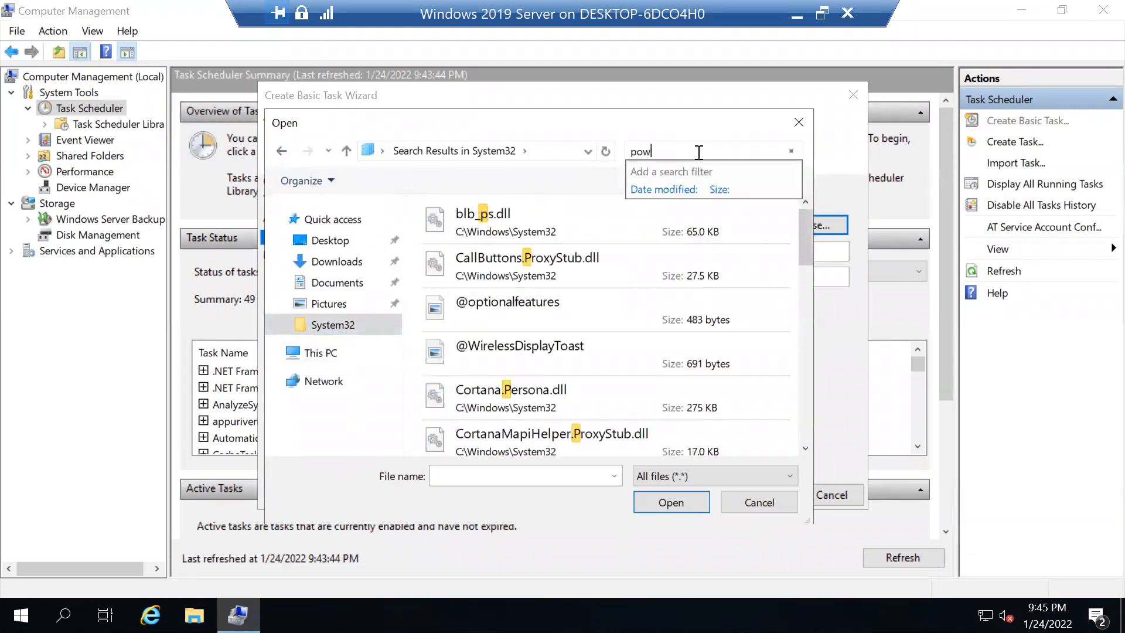
type("s")
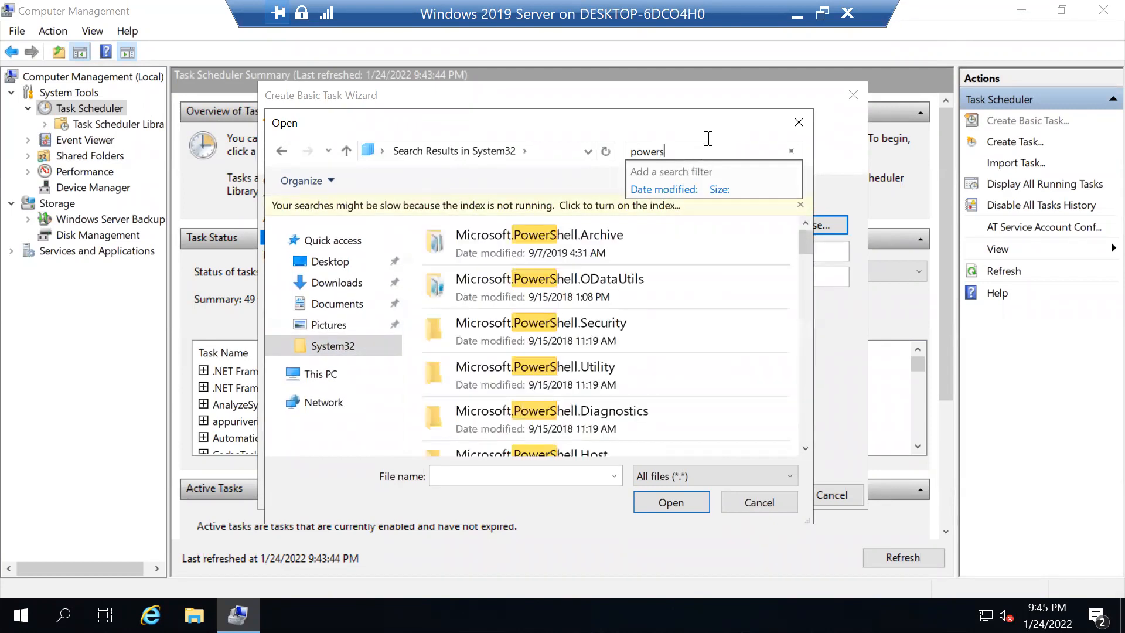
type("hell")
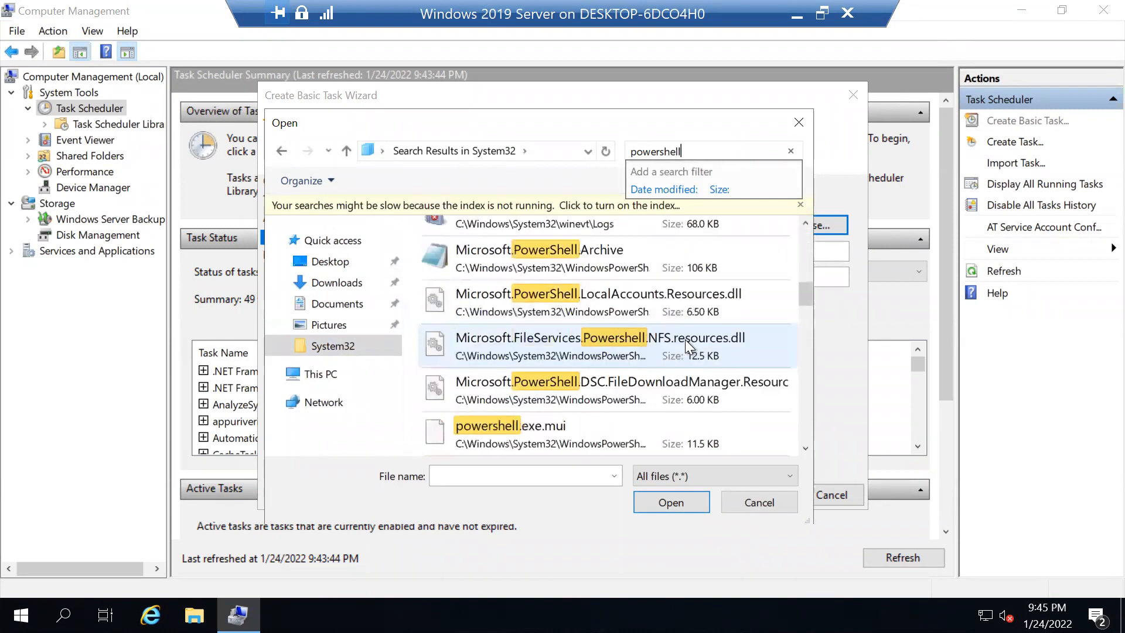
- Scroll the search results and pick powershell.exe as the program to run
scroll(600, 332, "up", 4)
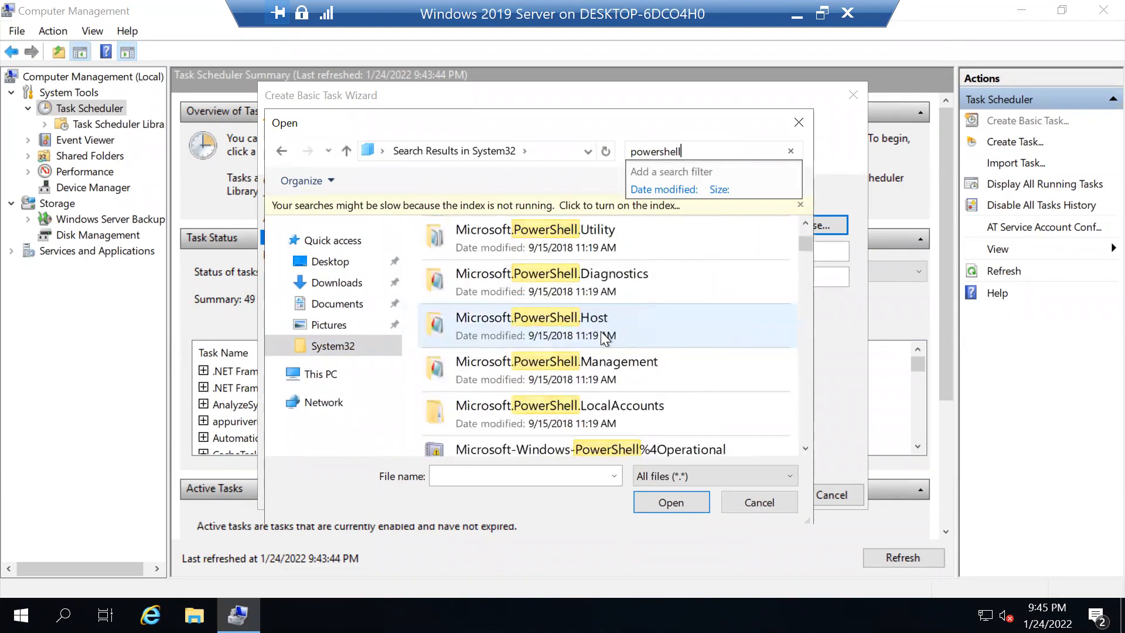
left_click(805, 448)
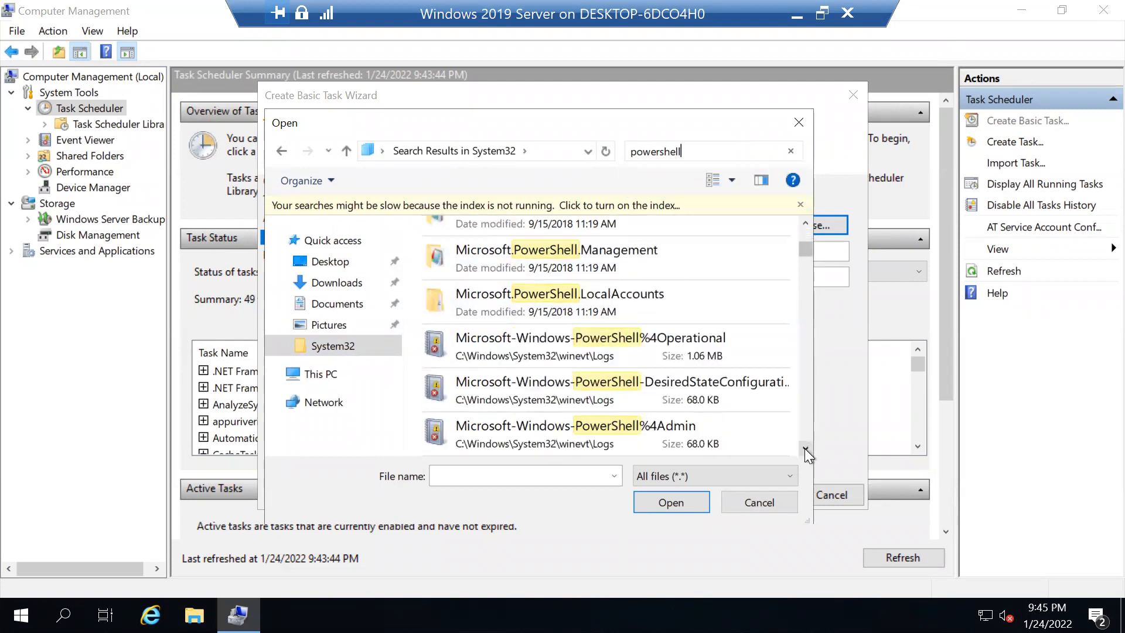
left_click(805, 449)
left_click(805, 448)
left_click(805, 448)
left_click(805, 448)
left_click(805, 448)
left_click(804, 448)
left_click(805, 449)
left_click(805, 449)
left_click(805, 449)
left_click(805, 448)
left_click(805, 449)
left_click(805, 449)
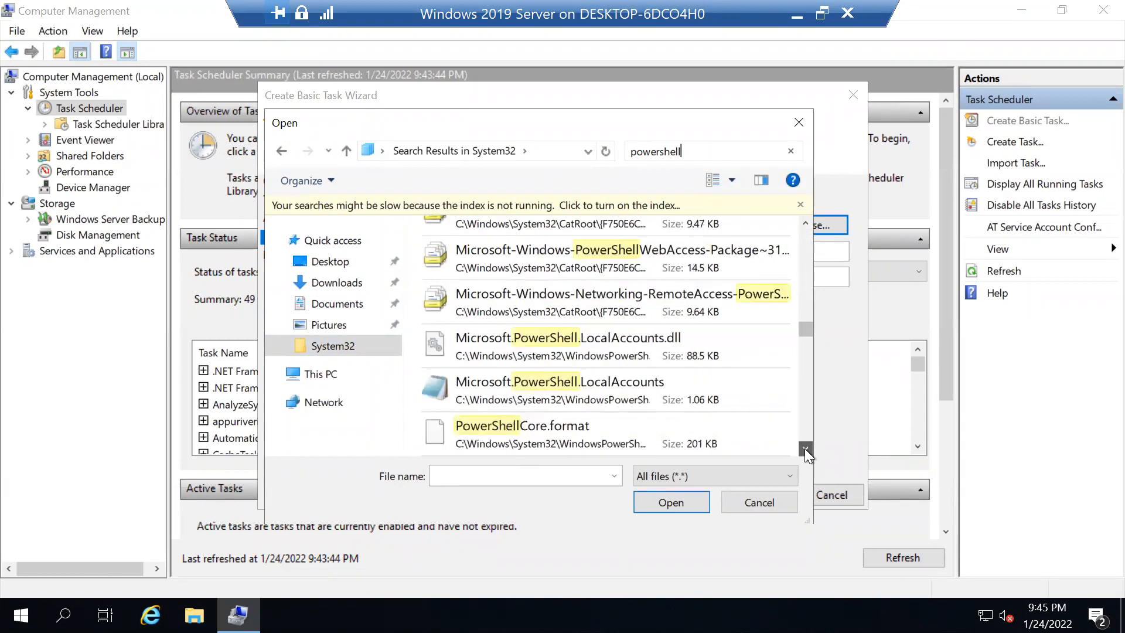
left_click(805, 449)
mouse_move(806, 339)
left_mouse_down()
mouse_move(800, 227)
mouse_move(806, 356)
left_mouse_up()
left_click(519, 444)
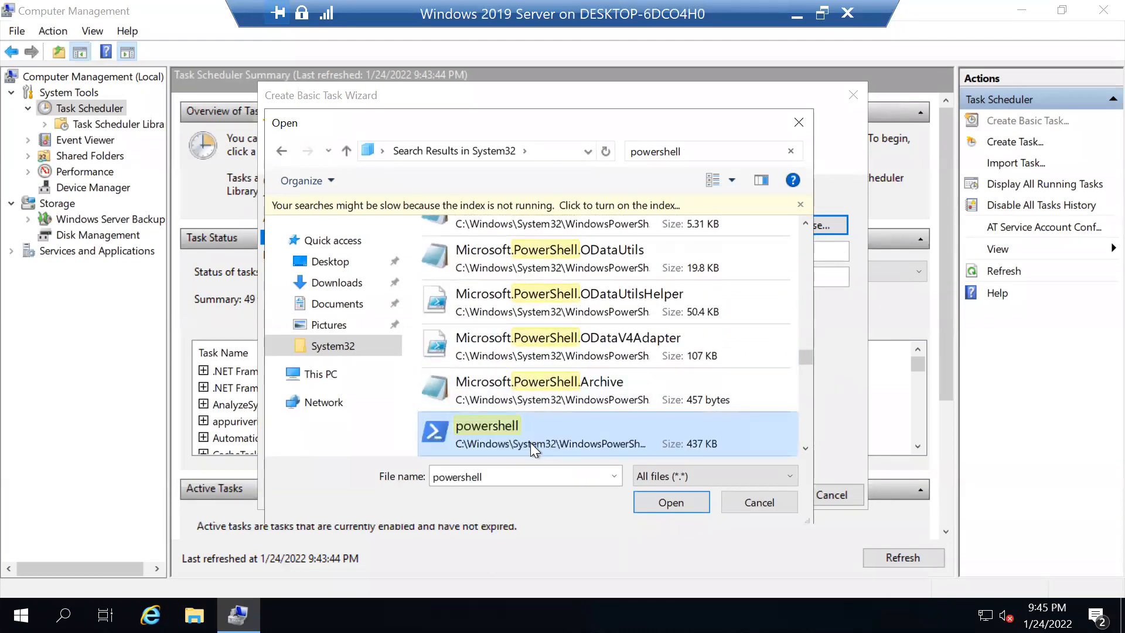
left_click(655, 497)
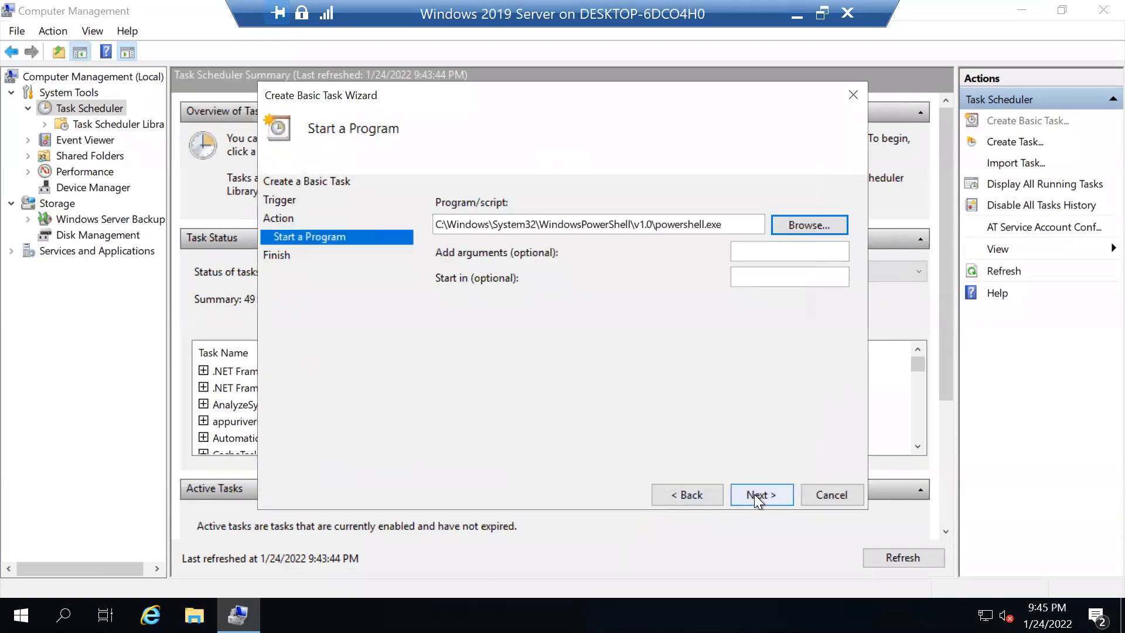
- Finish the wizard to create the task, then browse the Task Scheduler summary and Library
left_click(755, 494)
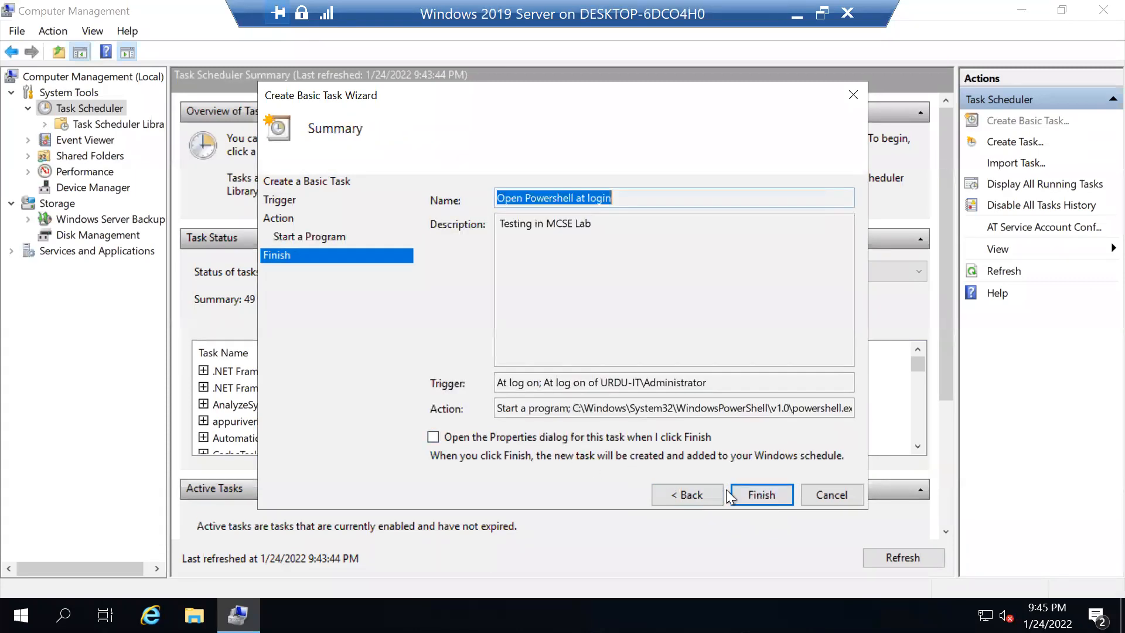
left_click(755, 494)
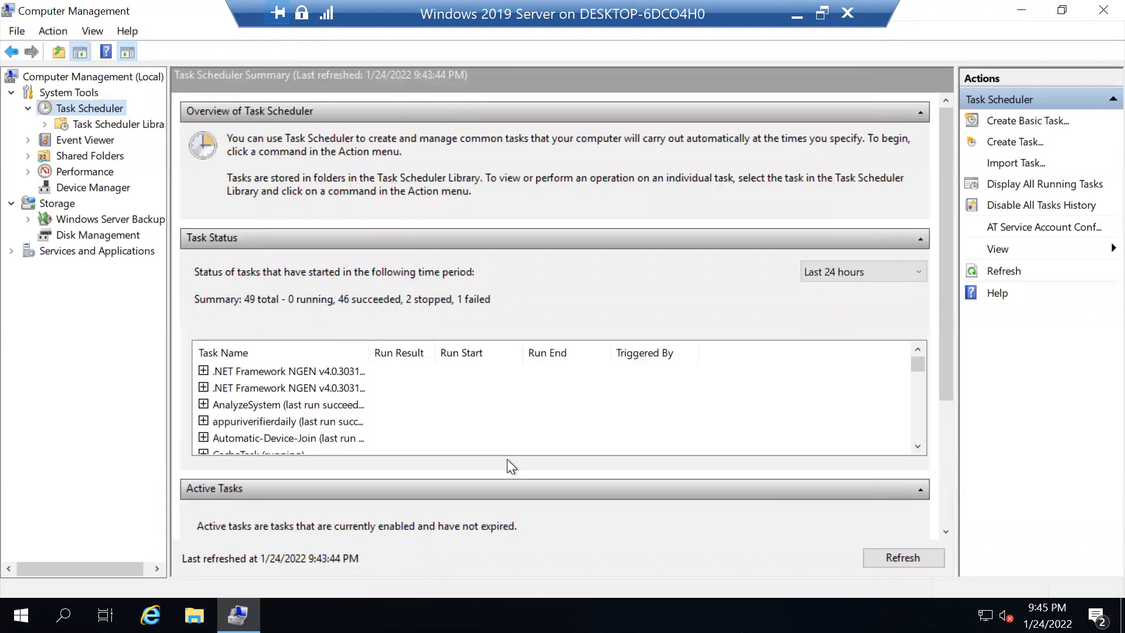
left_click(97, 123)
left_click(96, 107)
left_click(76, 124)
left_click(100, 109)
left_click(80, 96)
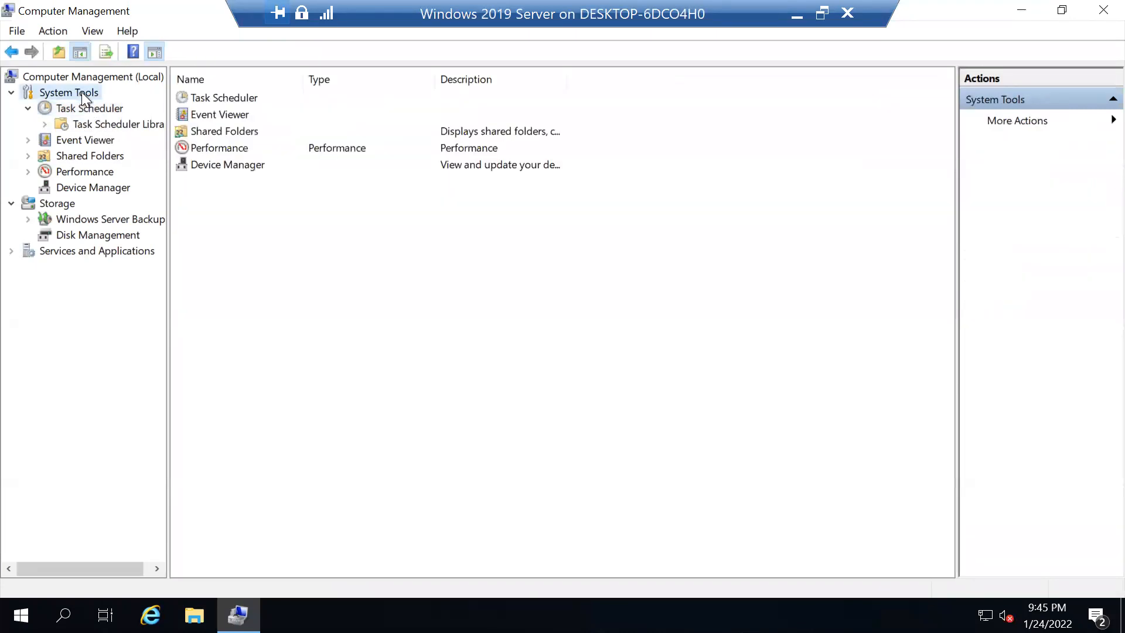
left_click(75, 108)
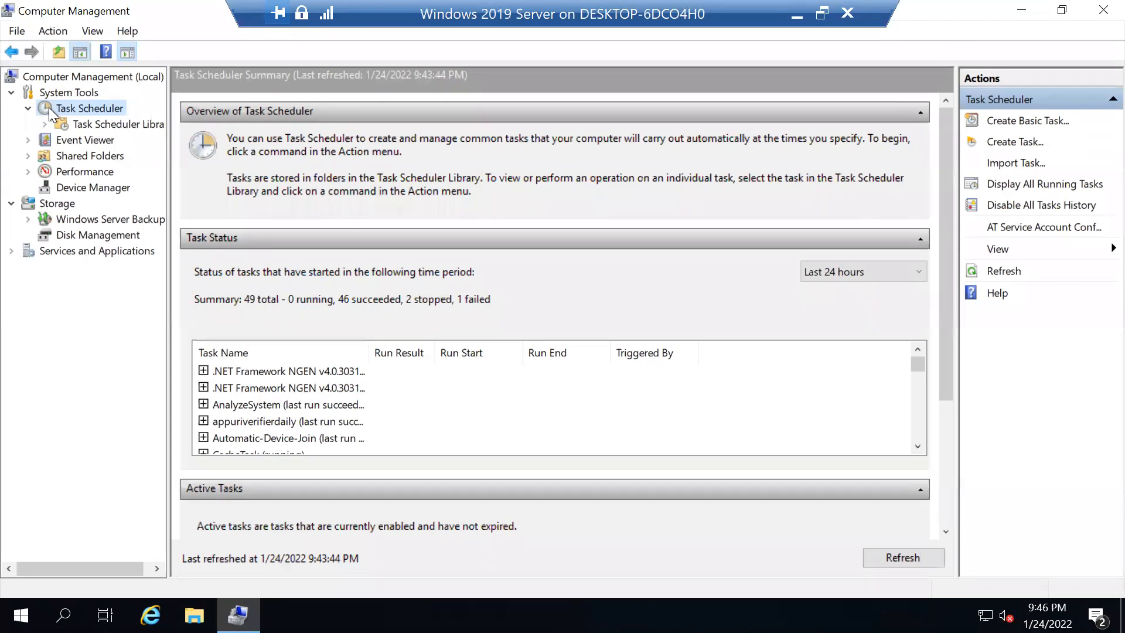
- Refresh the Task Scheduler Library to confirm the new task, then close Computer Management
left_click(111, 124)
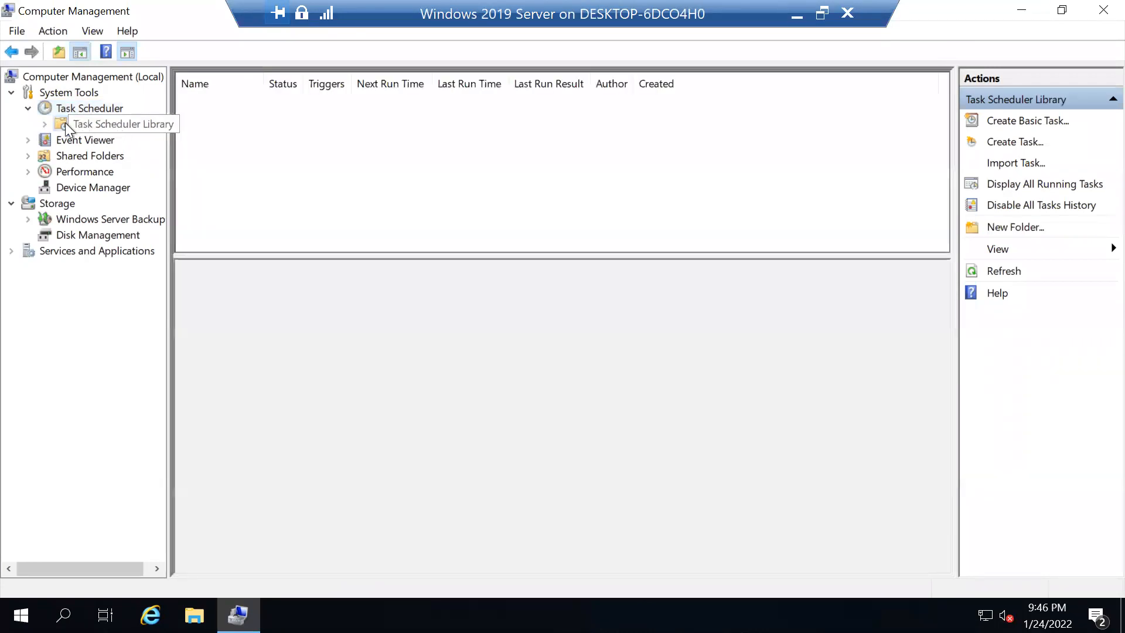
left_click(996, 272)
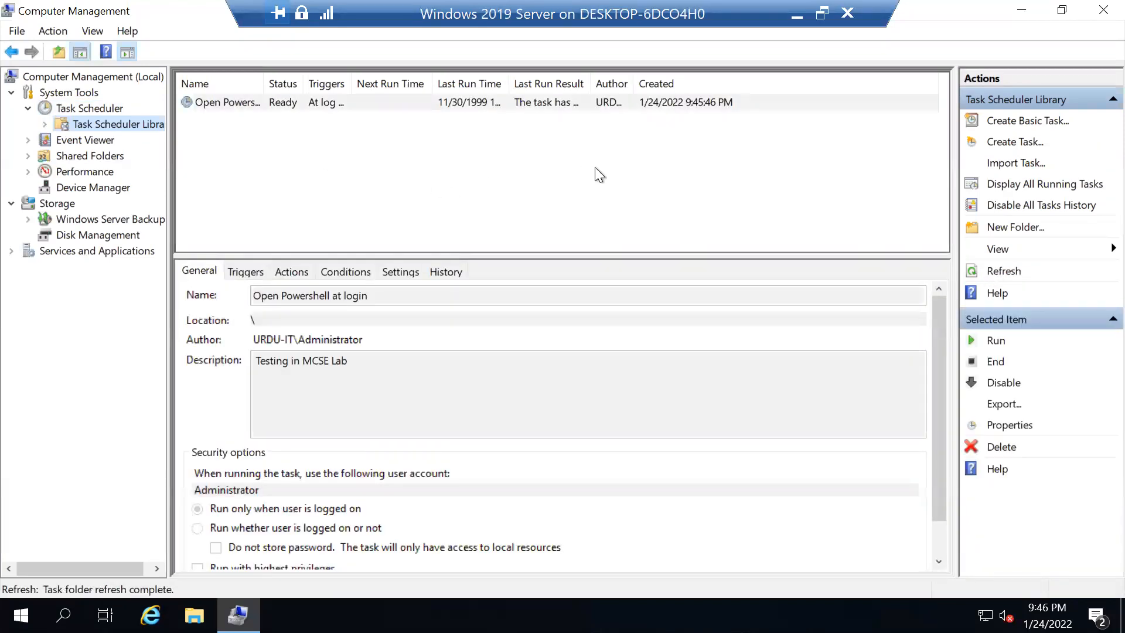
left_click(1096, 9)
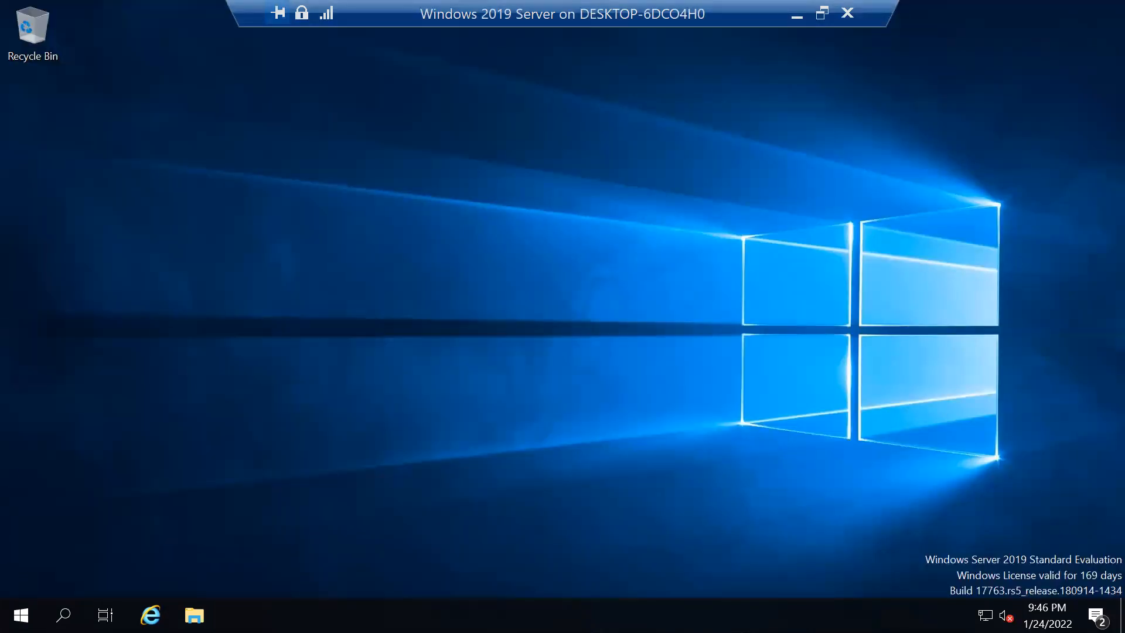
- Sign out of the server session from the Win+X menu
key("super+x")
mouse_move(135, 567)
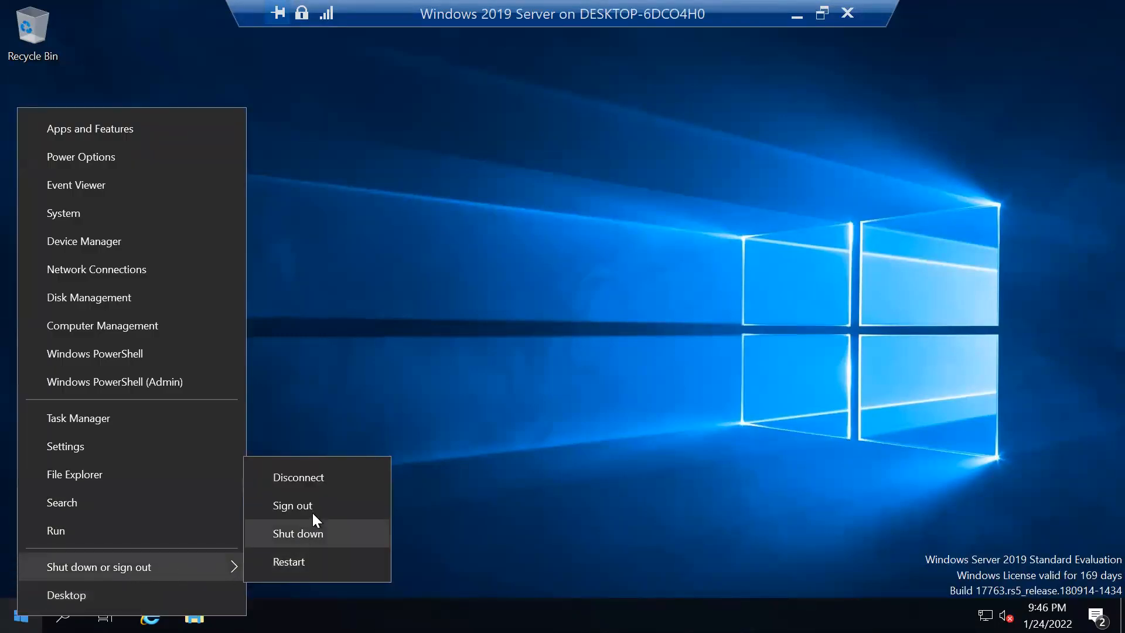
left_click(316, 507)
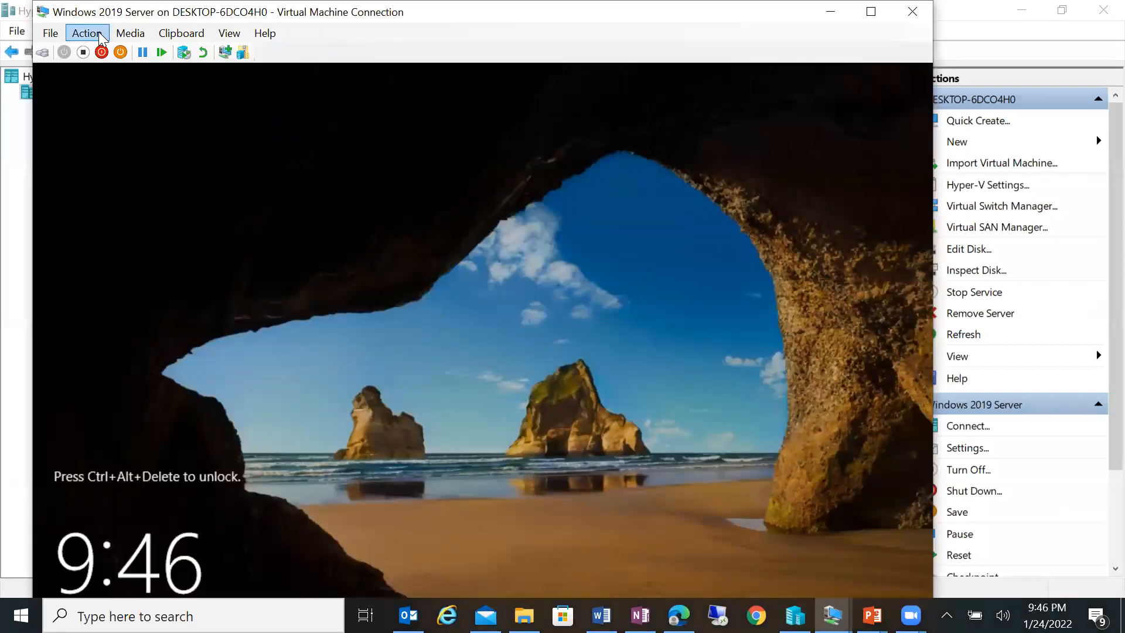
- Send Ctrl+Alt+Delete, sign back in as Administrator with the password, and maximize the VM view
left_click(103, 38)
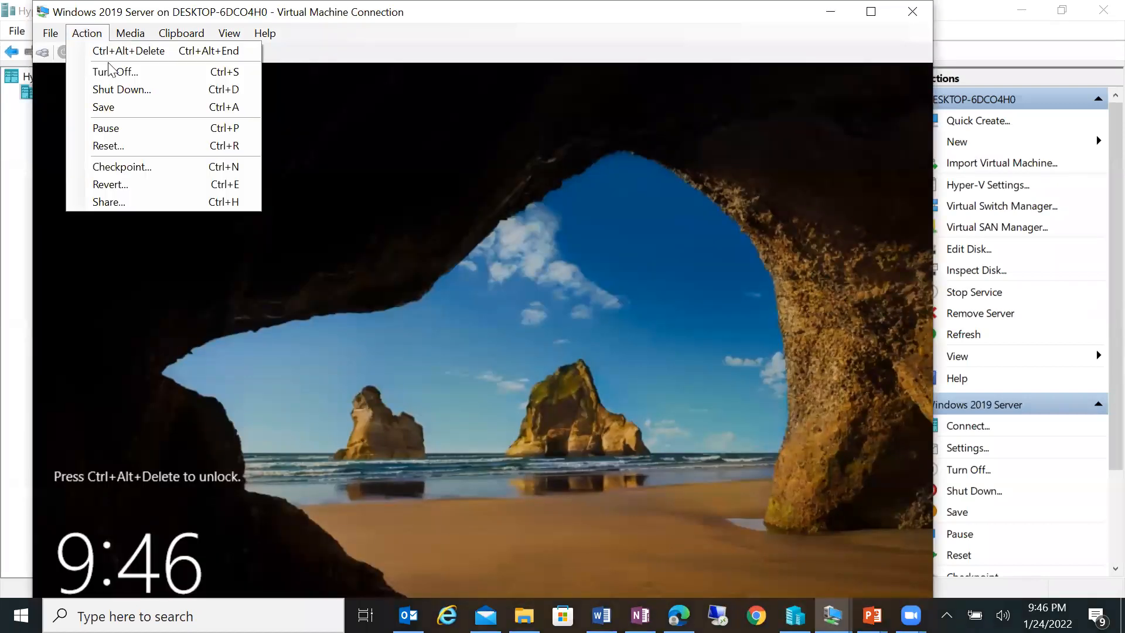
left_click(120, 52)
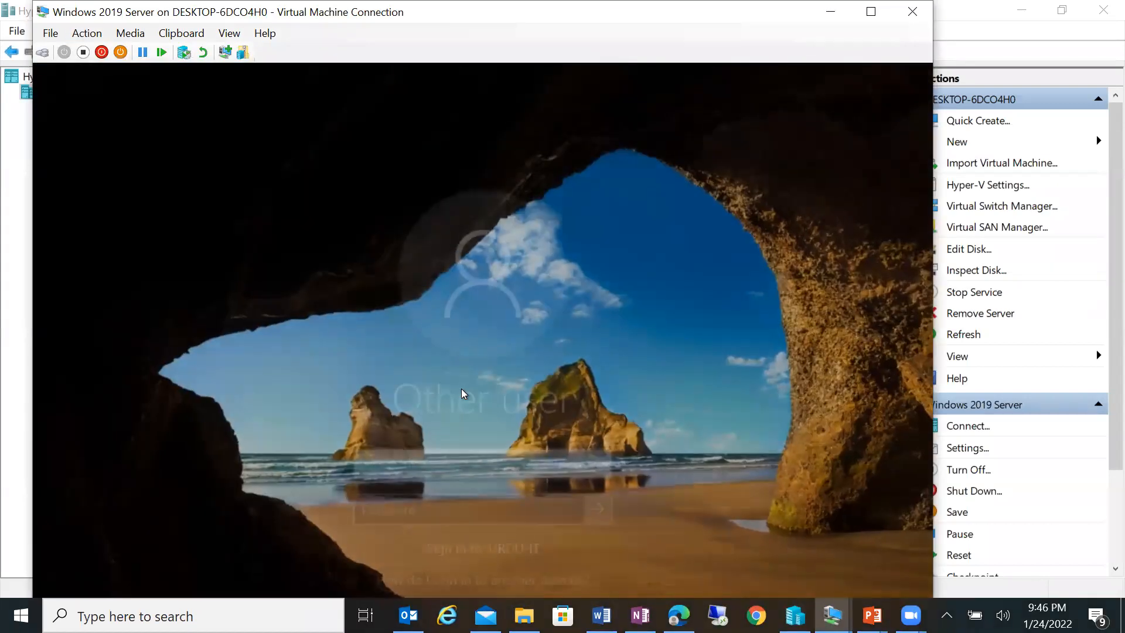
type("Ad")
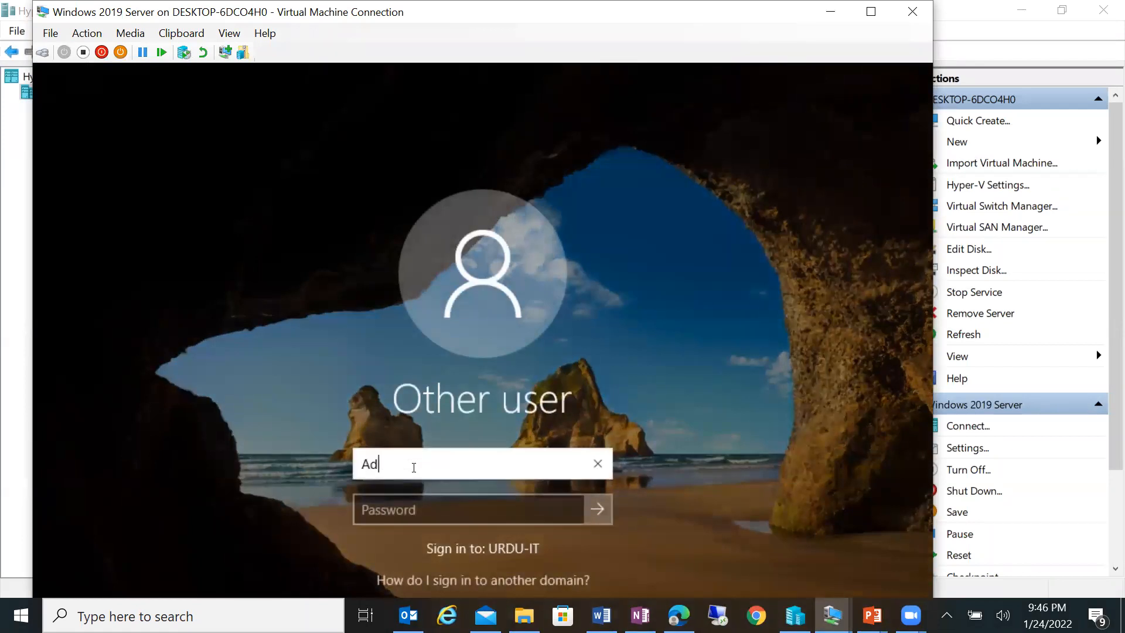
type("ministrator")
key("Tab")
type("******")
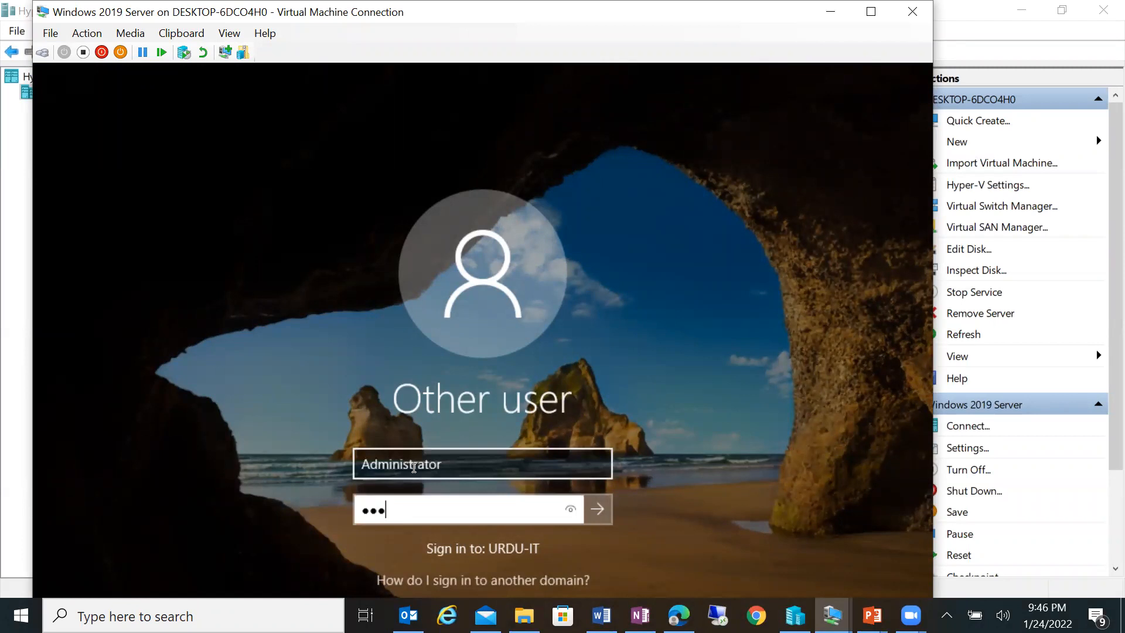
key("Return")
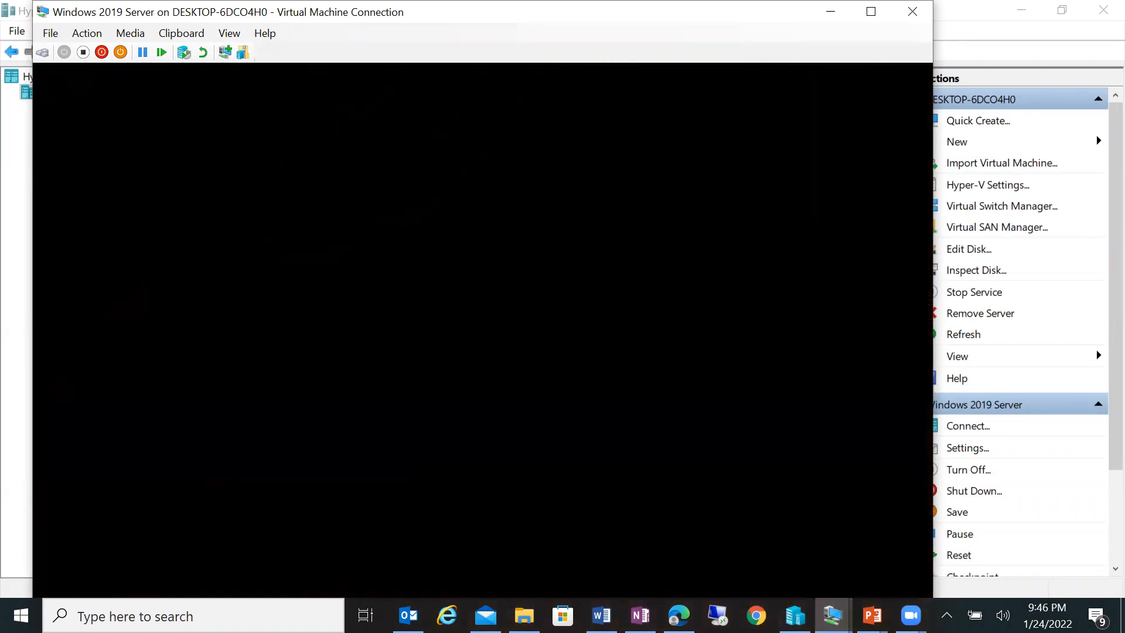
left_click(871, 11)
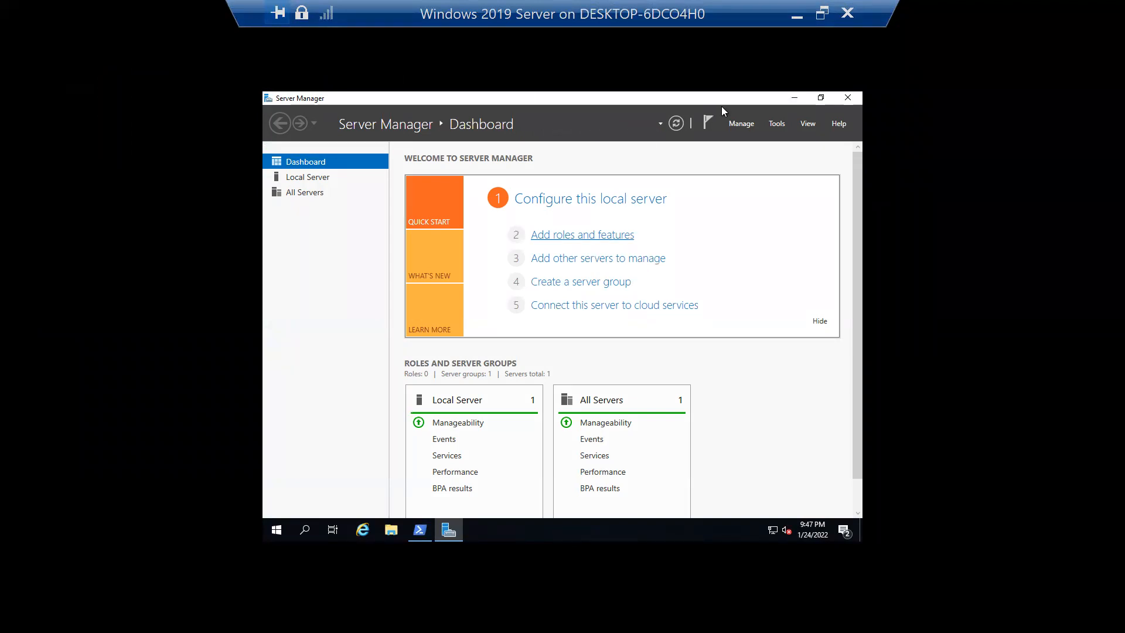
- Close Server Manager and the PowerShell window on the server desktop
left_click(823, 14)
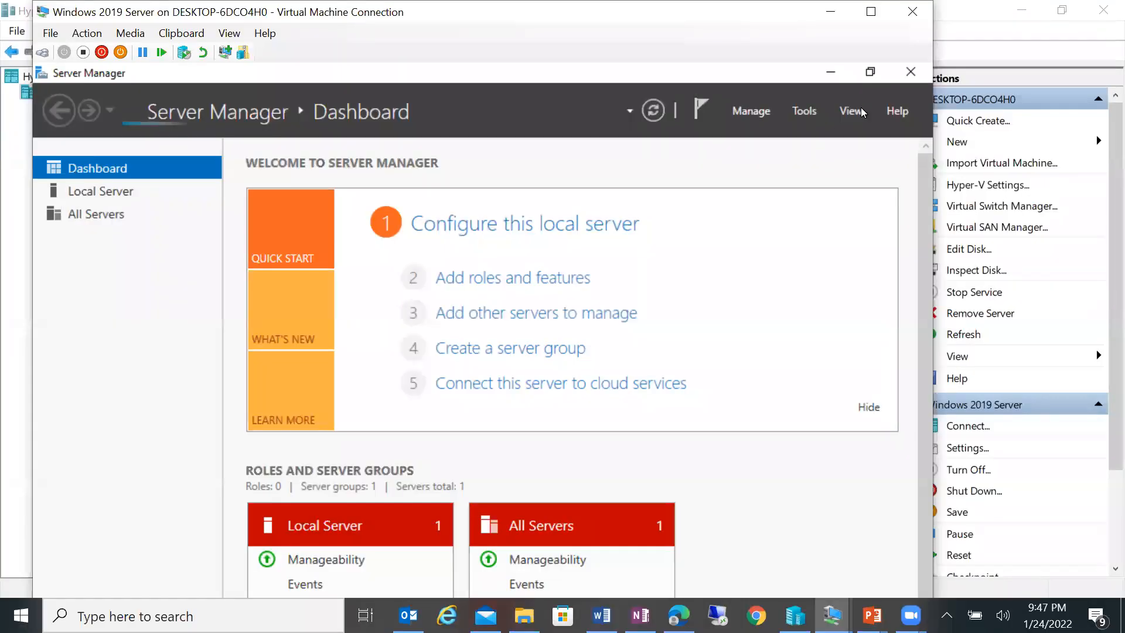
left_click(911, 77)
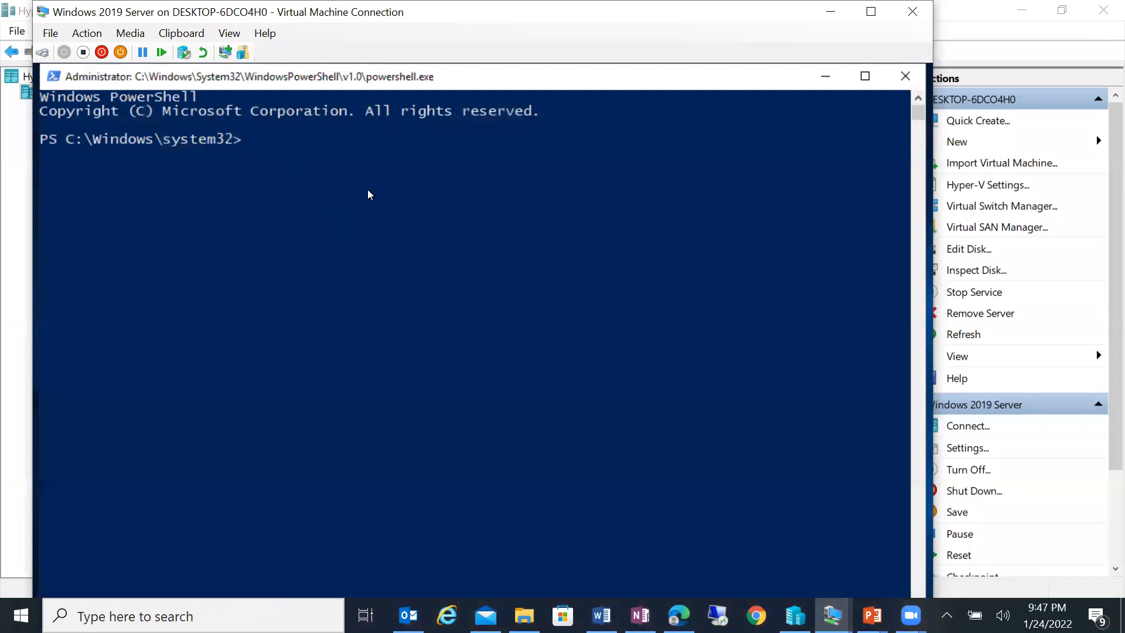
left_click(905, 76)
left_click(874, 16)
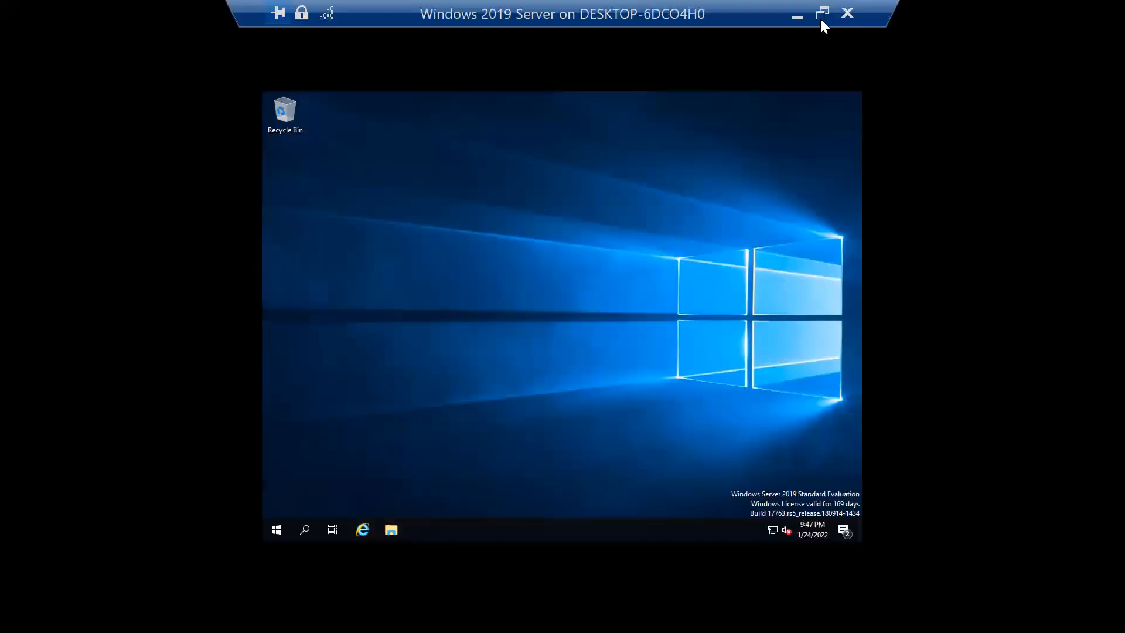
- Restore the VM window, then switch it back via View > Full Screen Mode
left_click(821, 14)
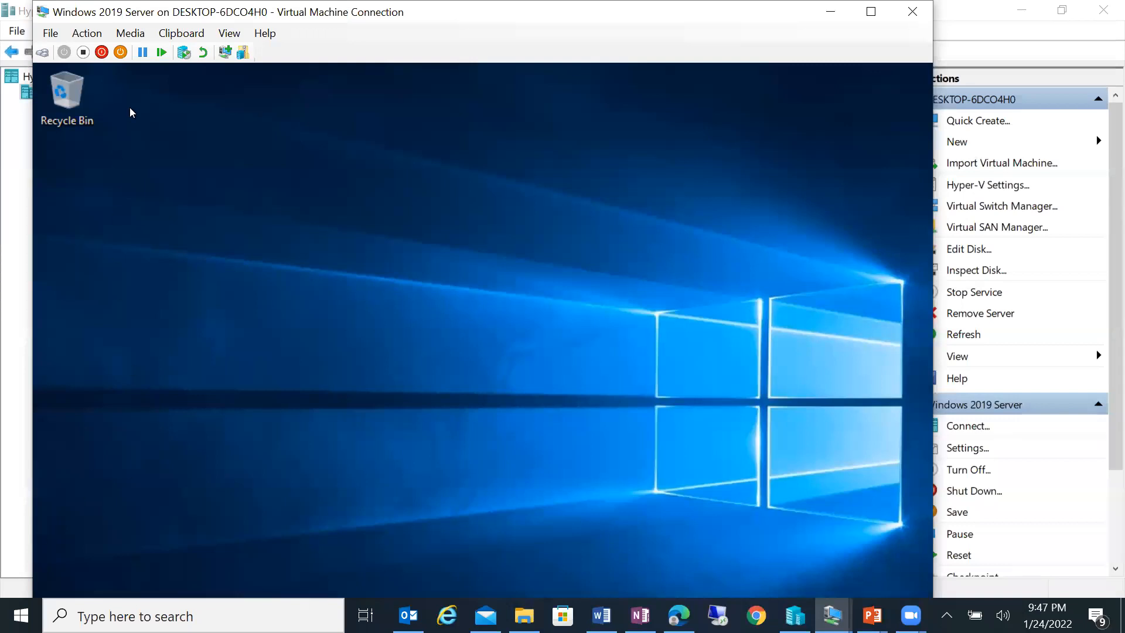
left_click(229, 34)
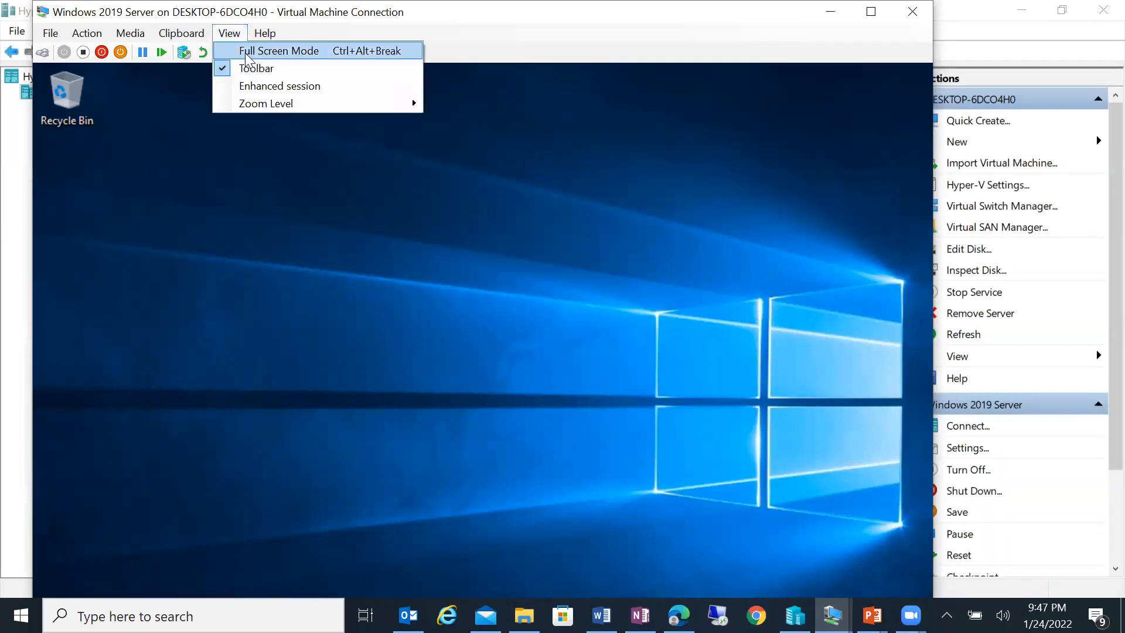
left_click(246, 53)
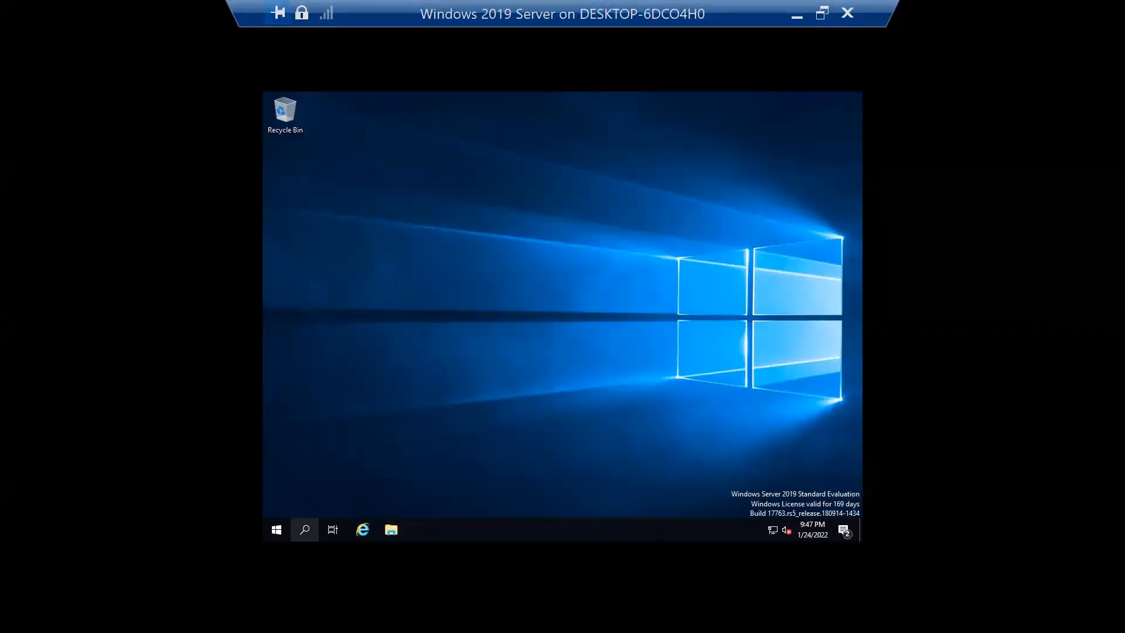
- Search 'compm' to reopen Computer Management, maximize it, and open the Task Scheduler Library
left_click(306, 536)
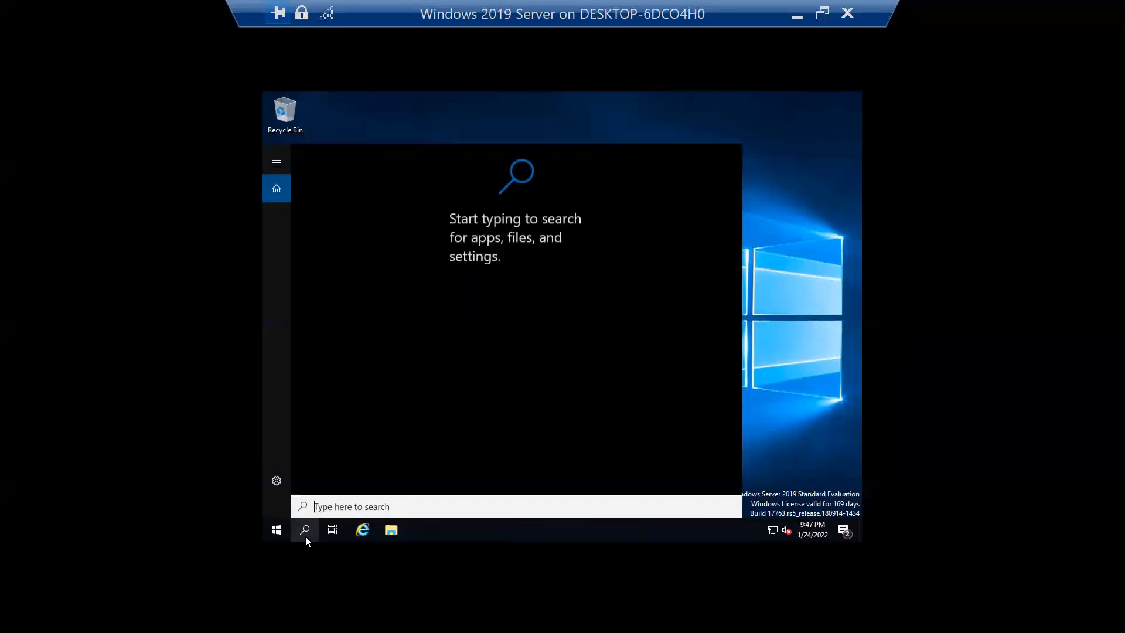
type("comp")
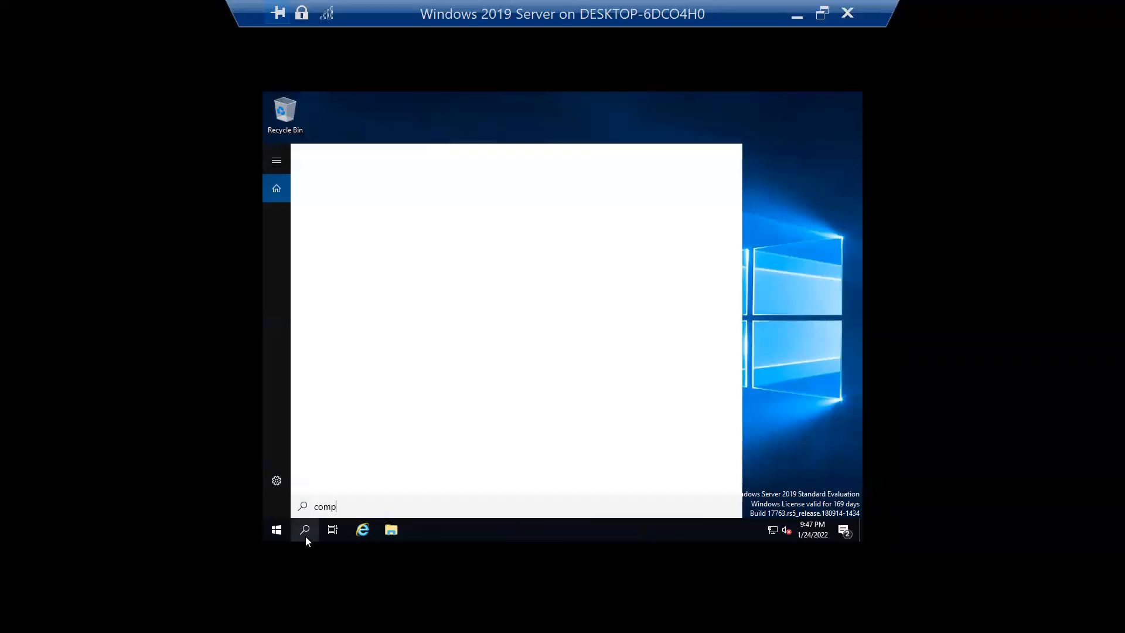
type("m")
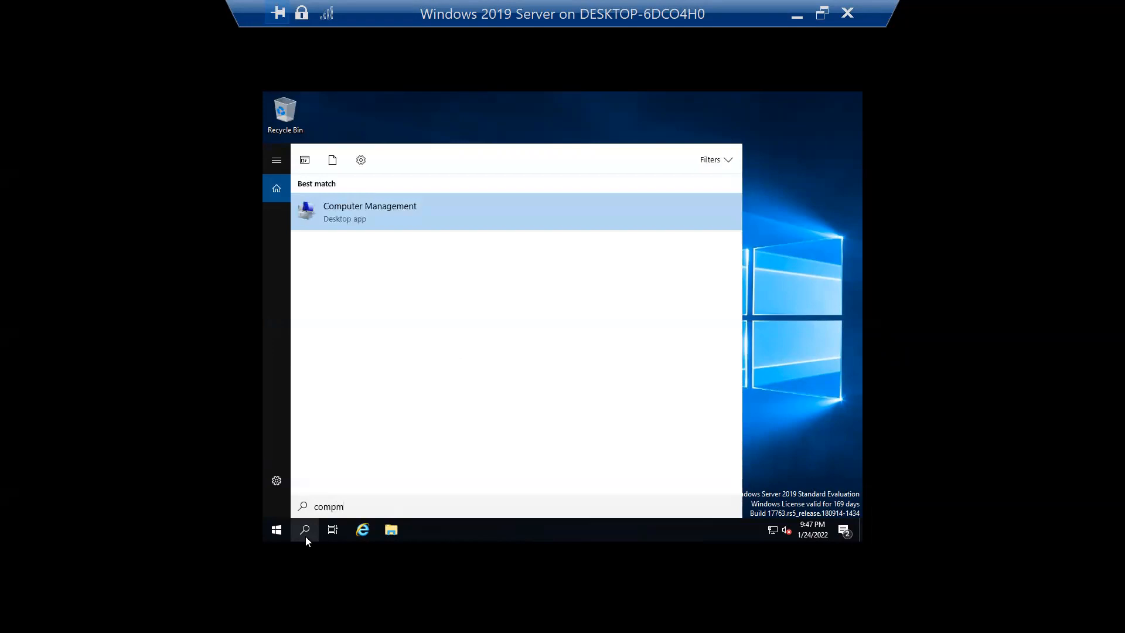
left_click(343, 220)
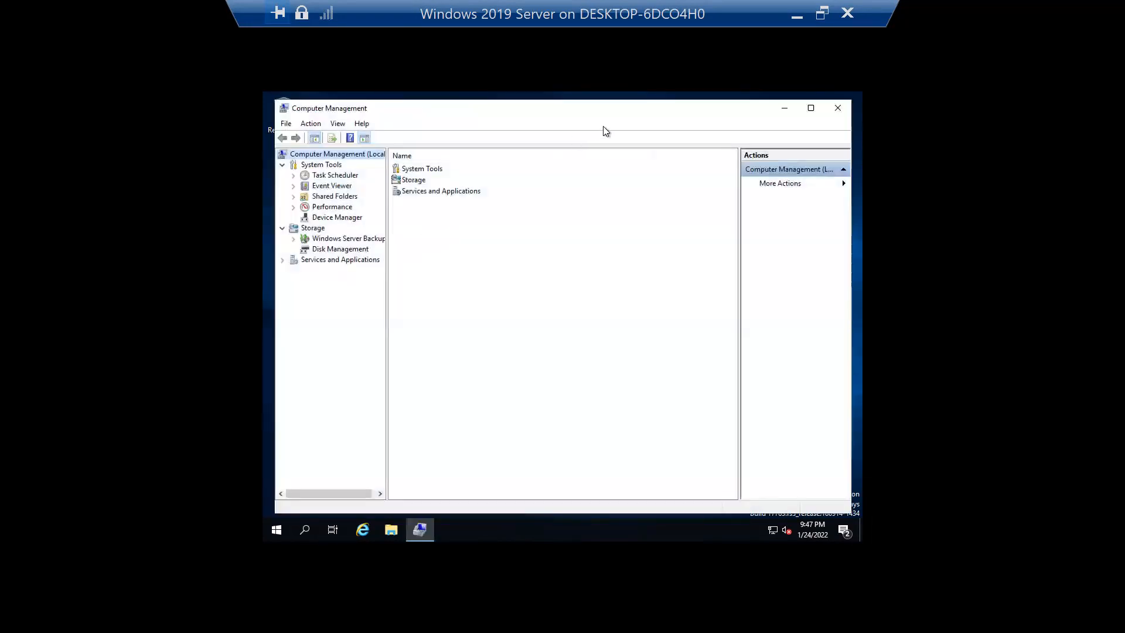
double_click(626, 118)
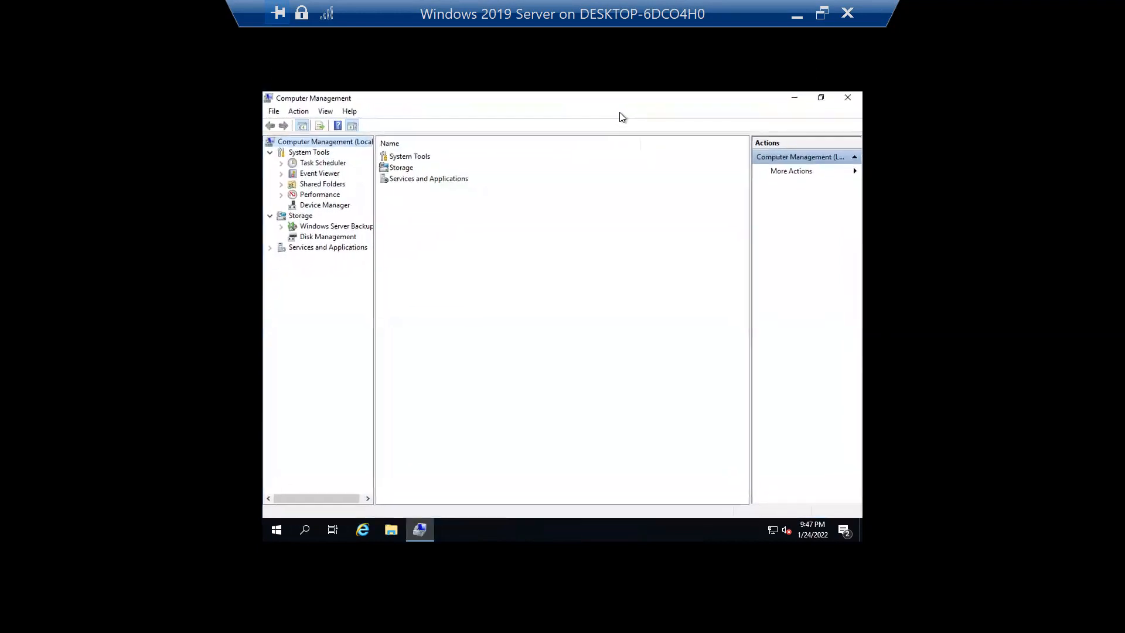
left_click(324, 163)
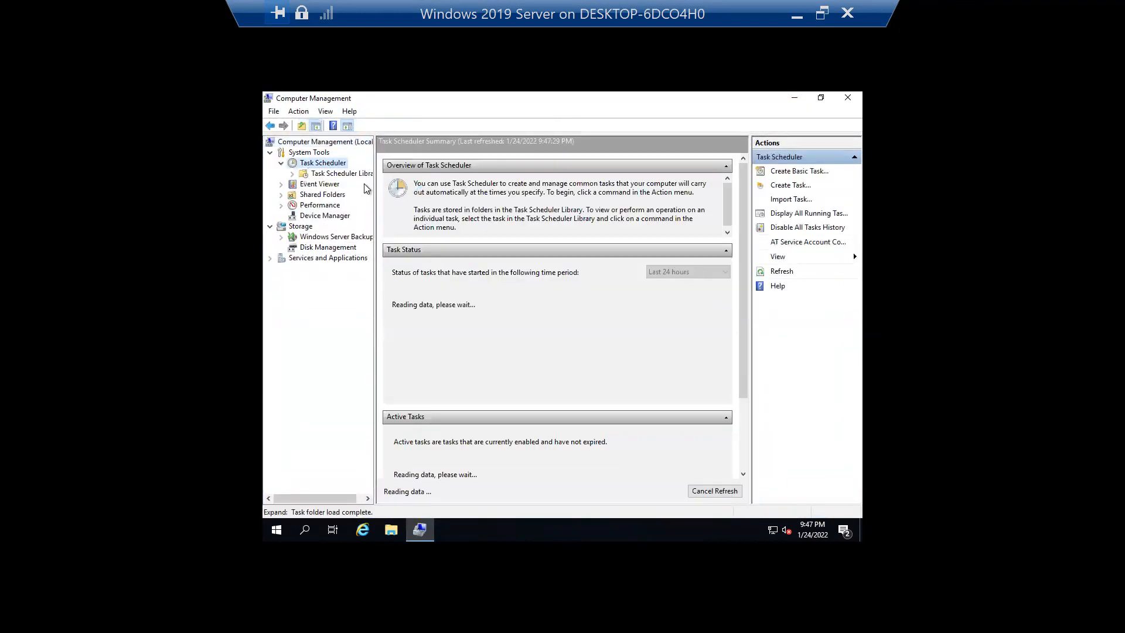
left_click(328, 175)
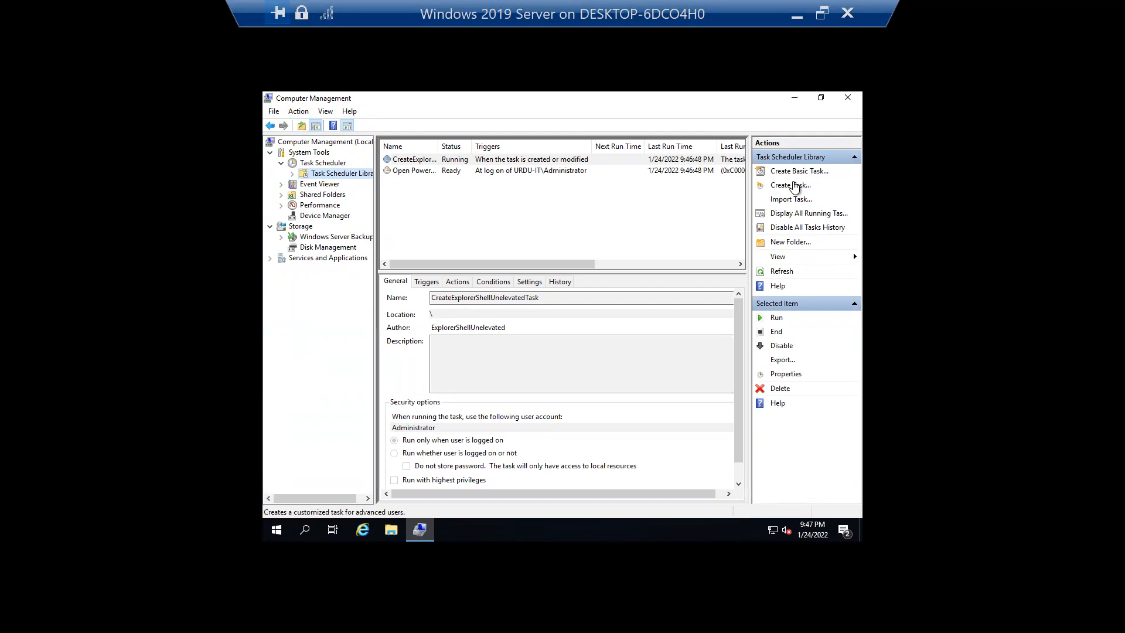
- Start a new task named 'Daily Backup' with the description 'Testing in MCSE Lab'
left_click(777, 188)
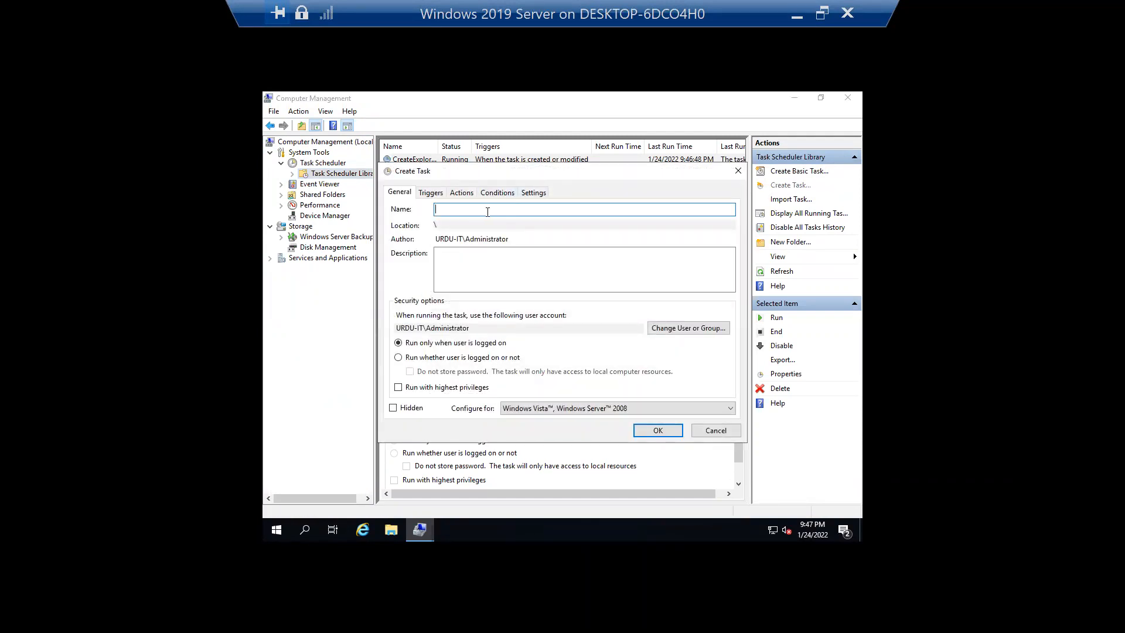
type("Daily Backup")
left_click(465, 259)
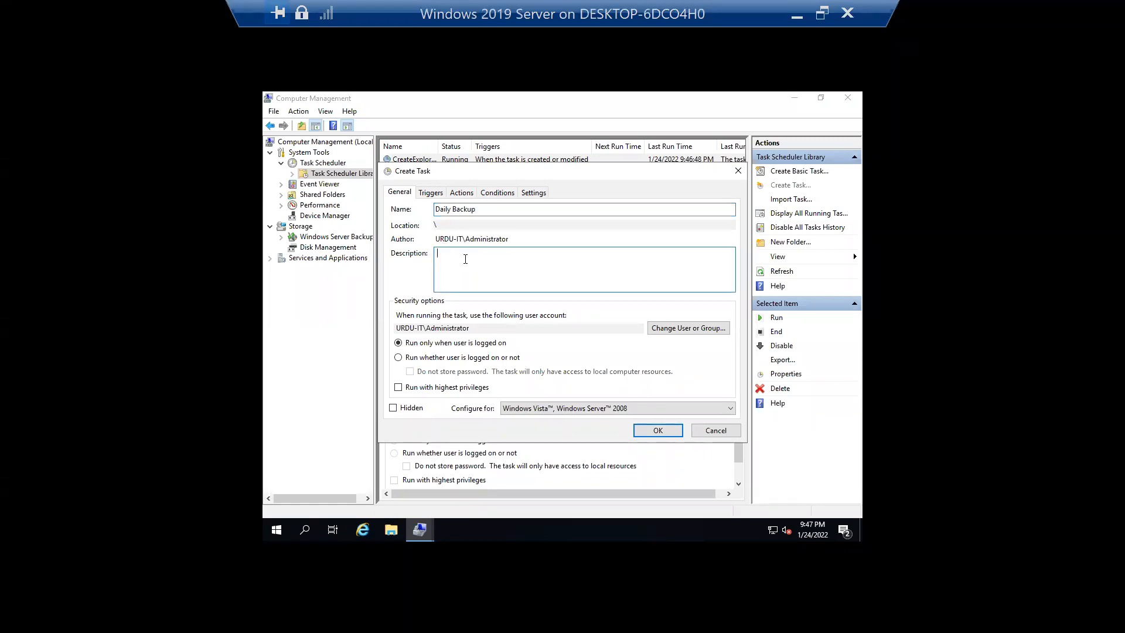
type("Testing in MCSE Lab")
- Set the task to run whether the user is logged on or not, with highest privileges
left_click(422, 358)
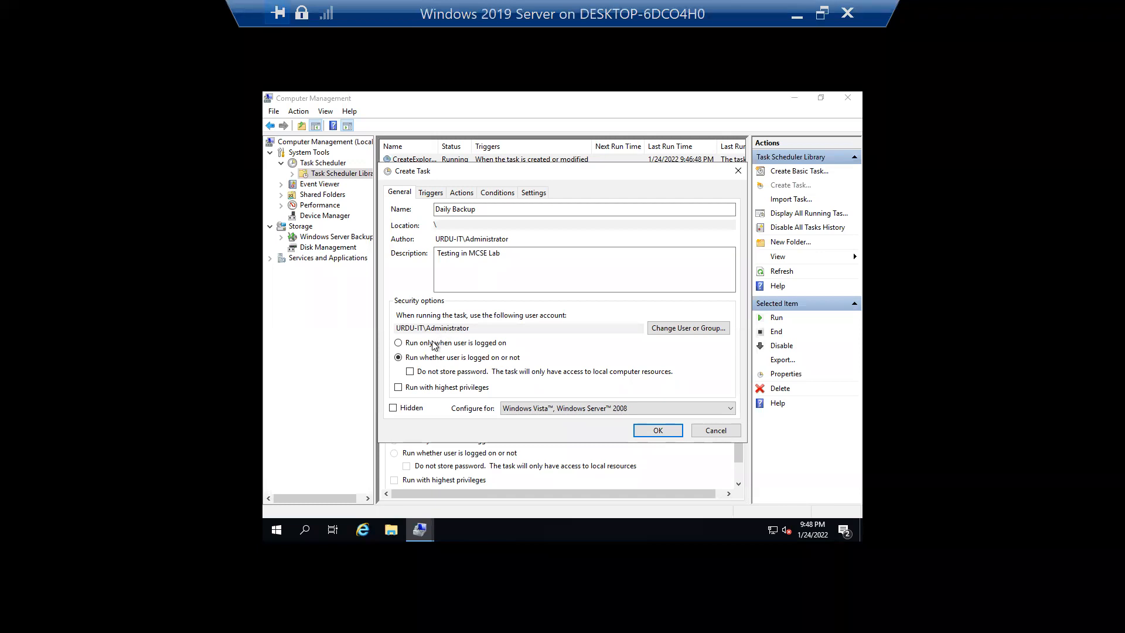
left_click(429, 388)
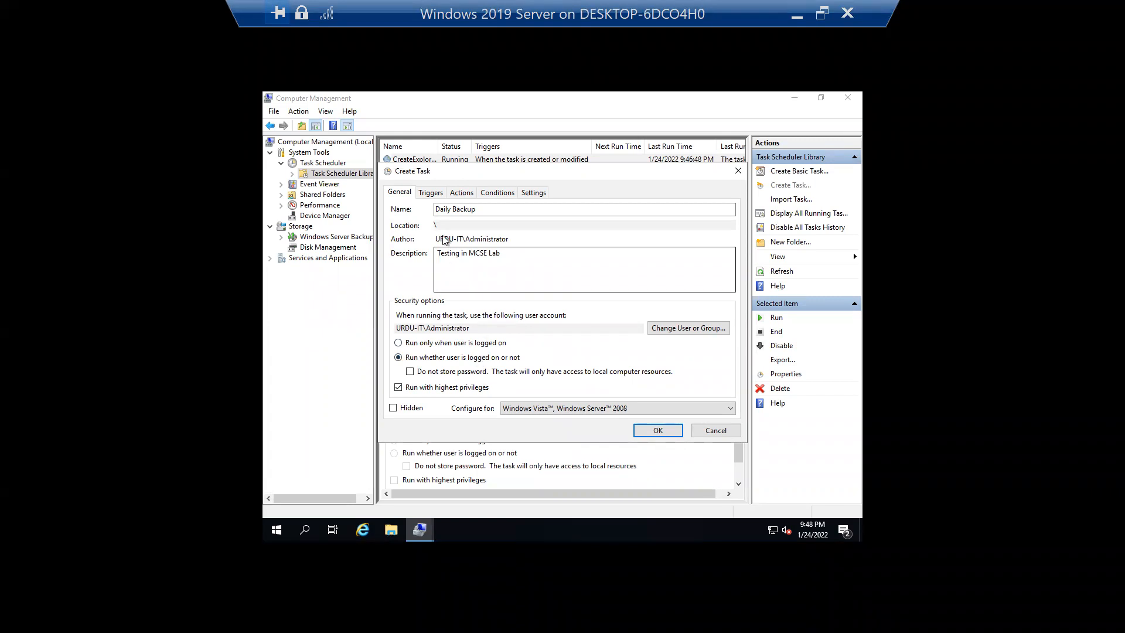
left_click(430, 193)
- Add a new trigger recurring Daily at 9:50 PM, after briefly trying the weekly options
left_click(413, 403)
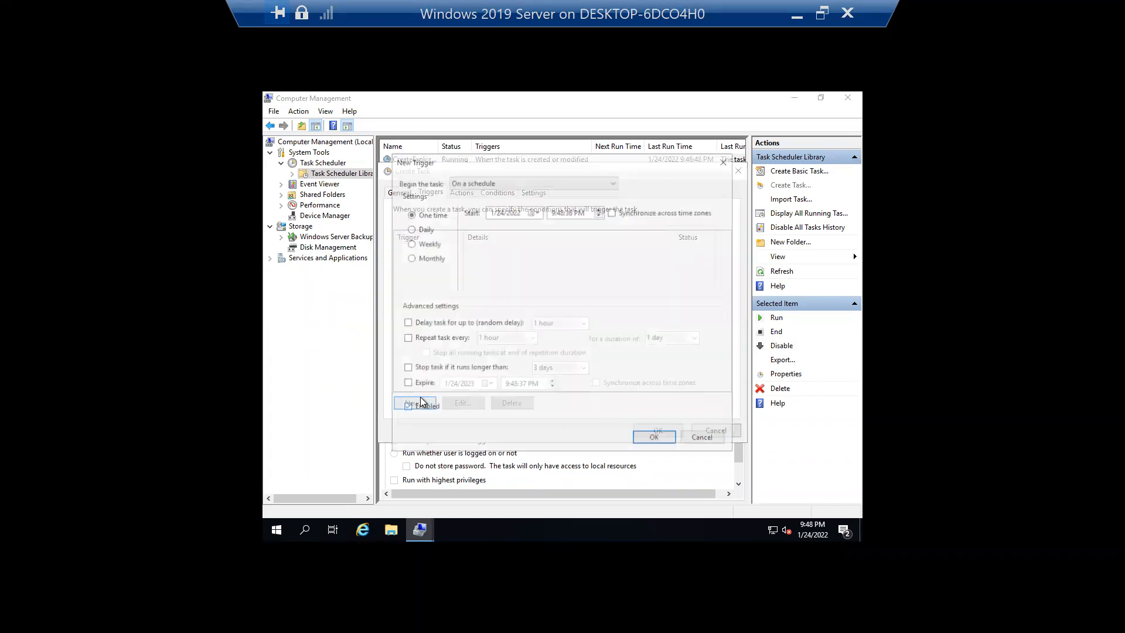
left_click(423, 230)
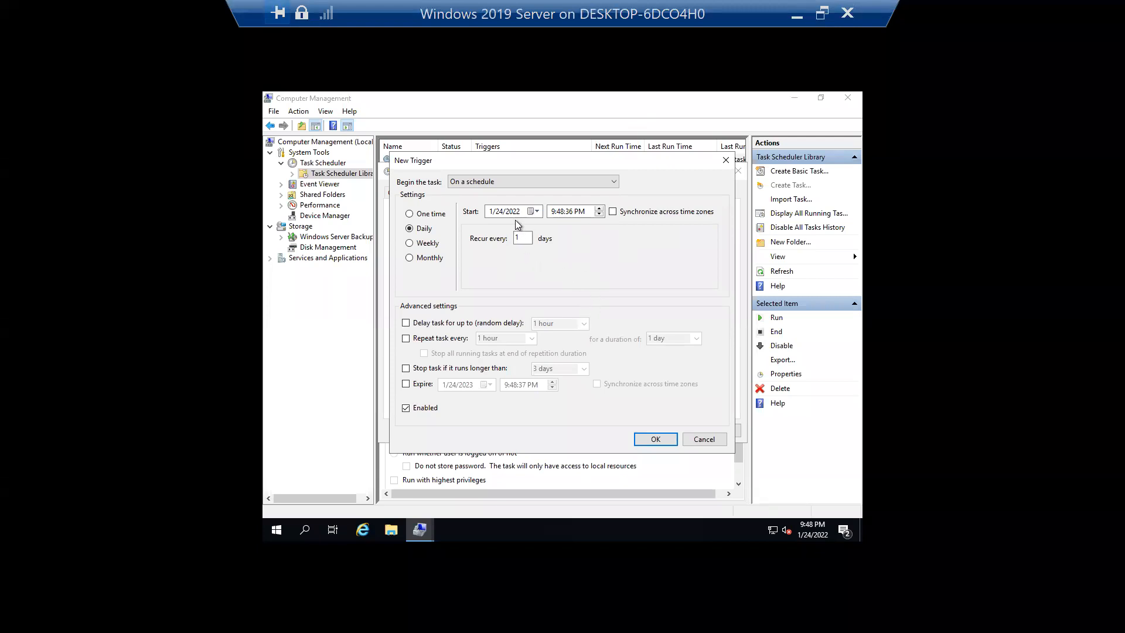
left_click(560, 213)
double_click(523, 238)
left_click(427, 244)
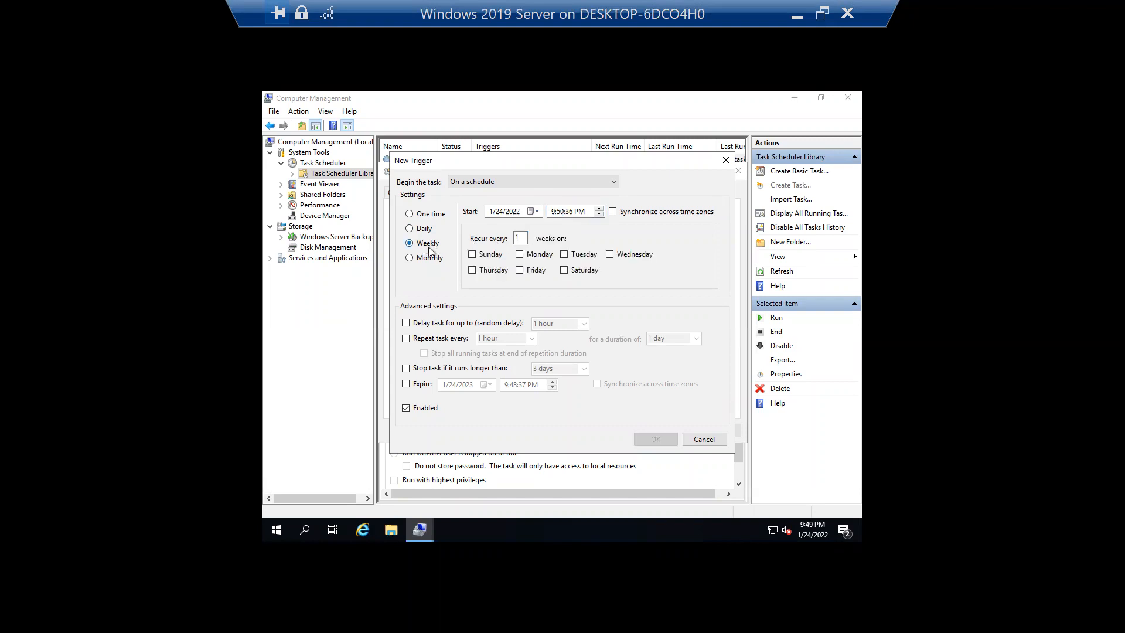
left_click(431, 260)
left_click(429, 243)
left_click(426, 231)
left_click(427, 245)
left_click(530, 254)
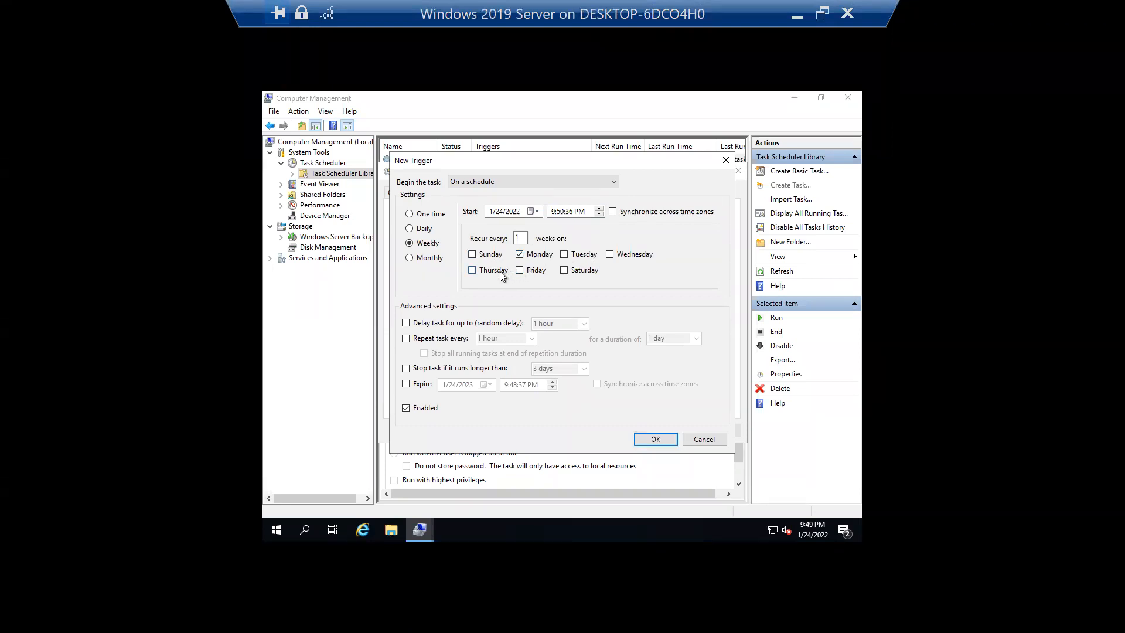
left_click(622, 258)
left_click(533, 255)
left_click(625, 258)
left_click(424, 229)
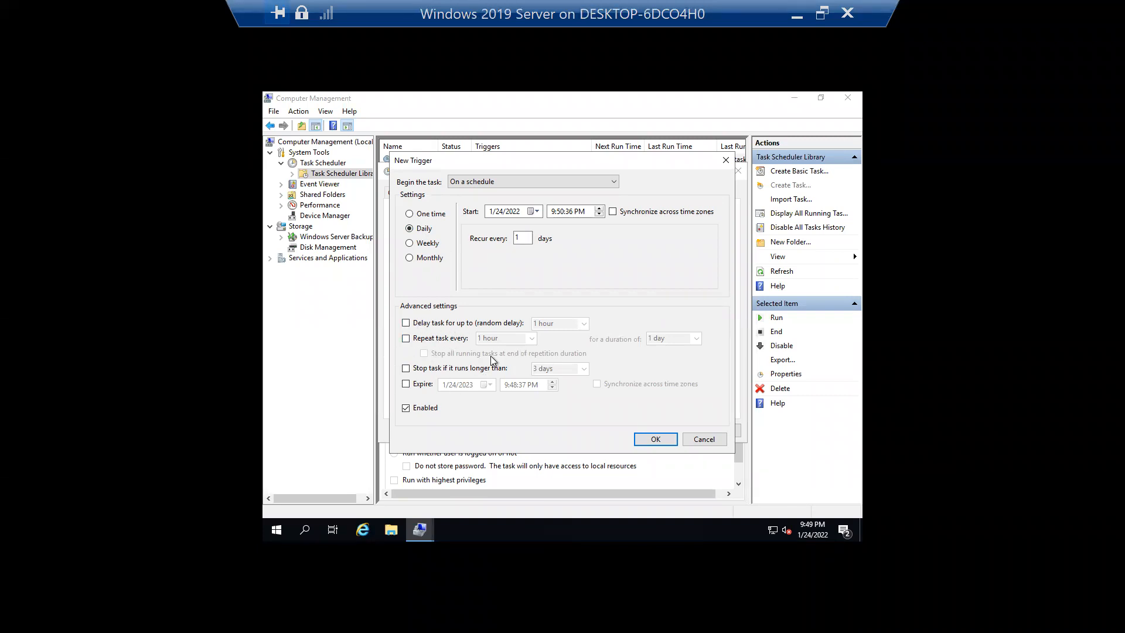
- Leave hourly repetition off, make the trigger expire on 1/31/2023, and confirm it
left_click(443, 343)
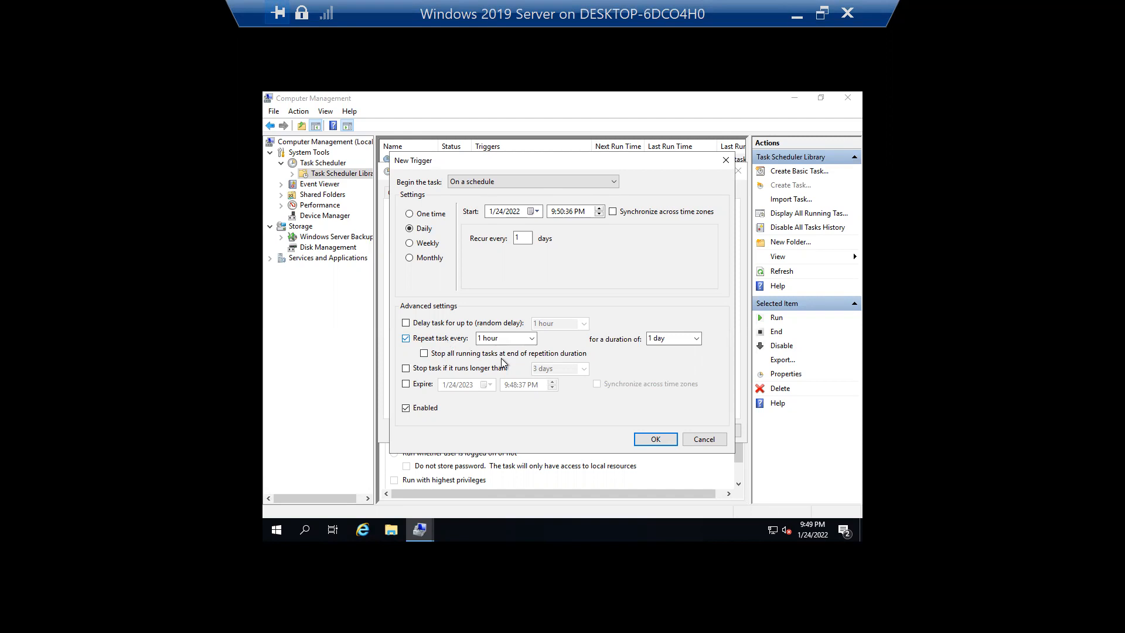
left_click(460, 340)
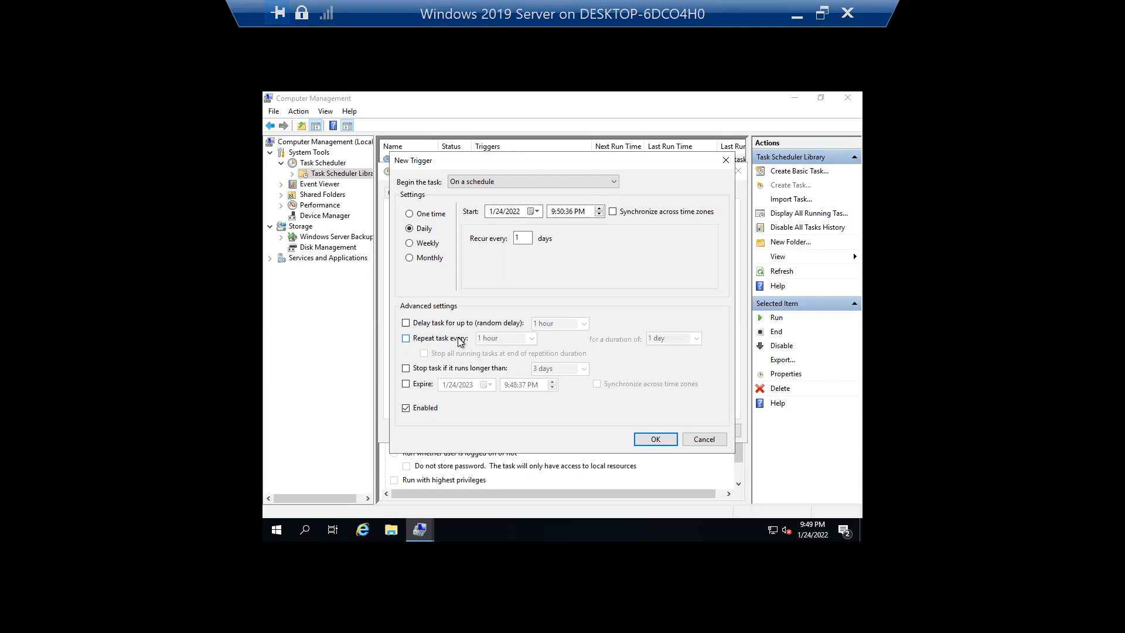
left_click(429, 386)
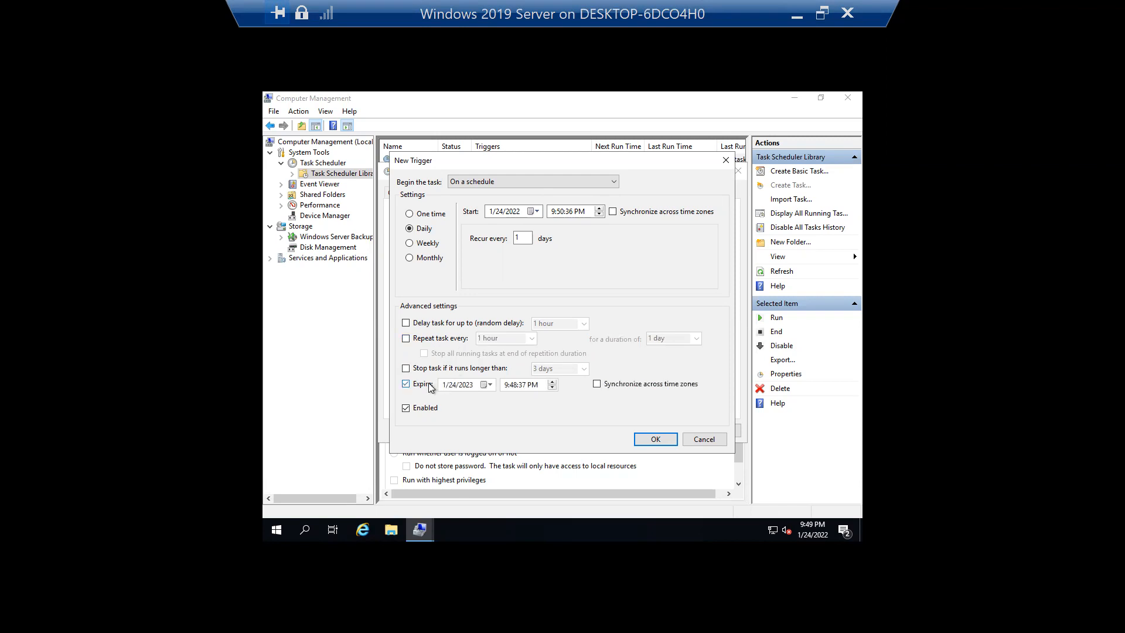
left_click(484, 385)
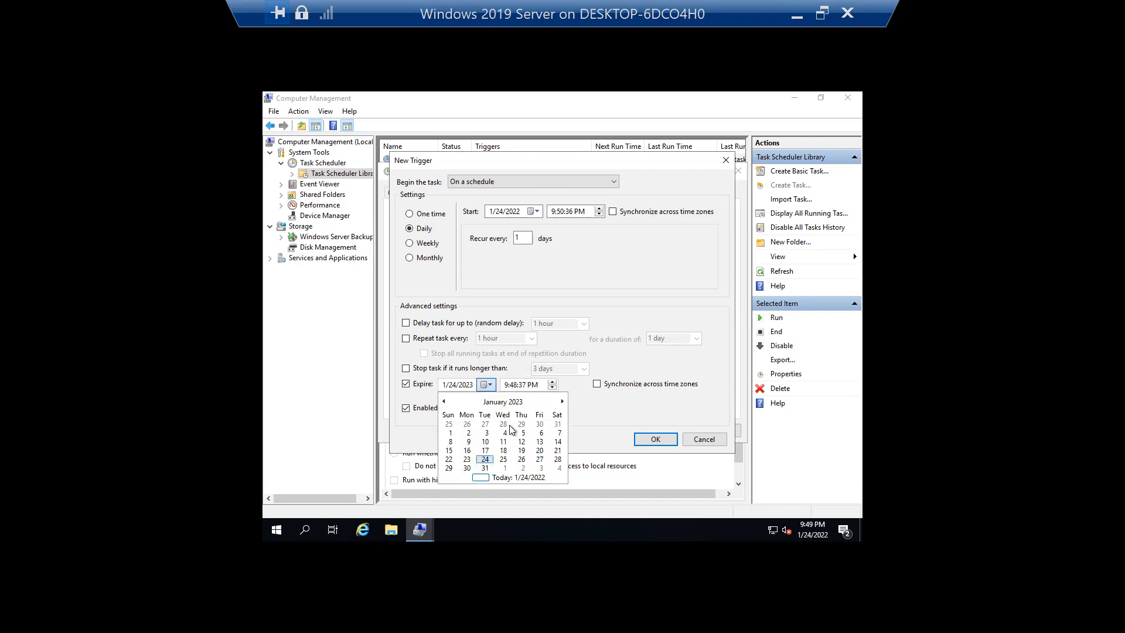
left_click(485, 468)
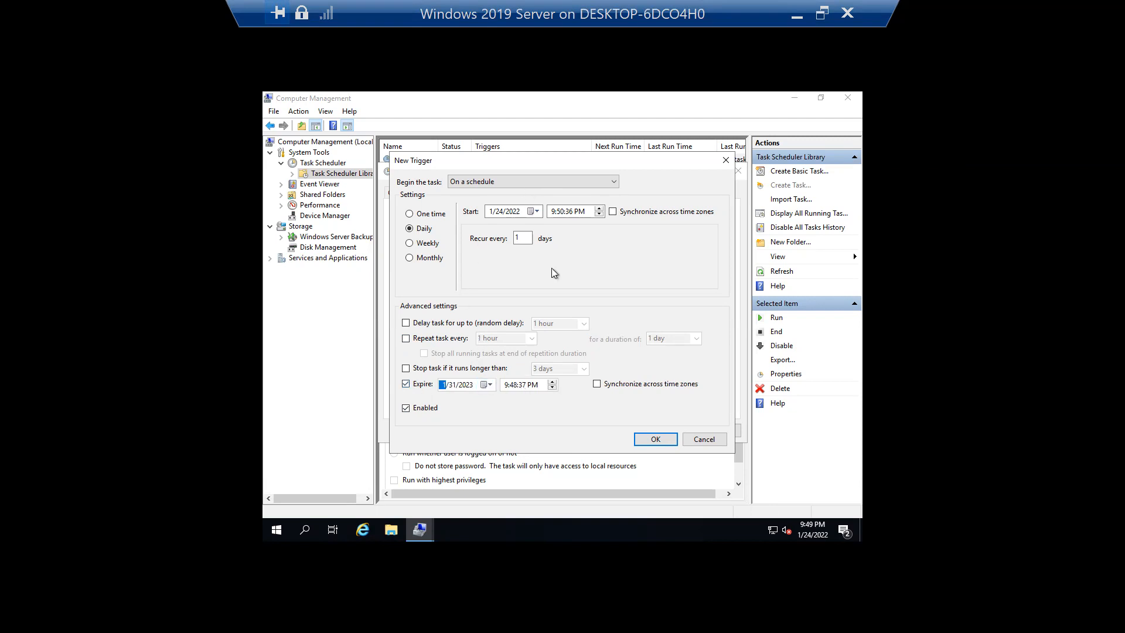
left_click(655, 440)
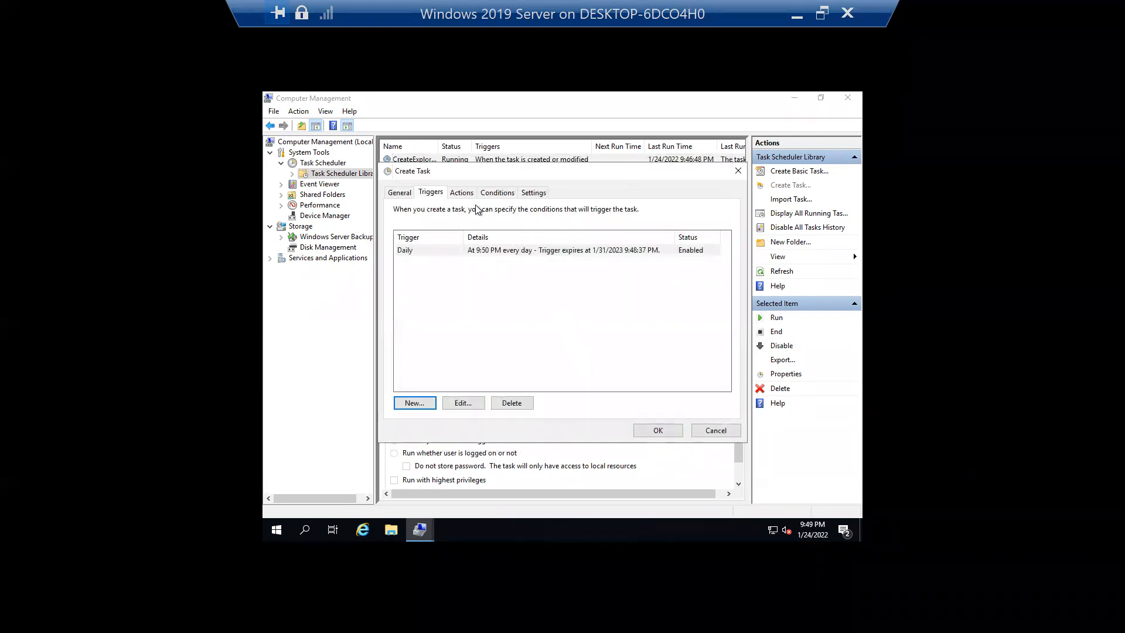
- Add a start-a-program action, browsing to notepad.exe in C:\Windows\System32
left_click(469, 196)
left_click(420, 404)
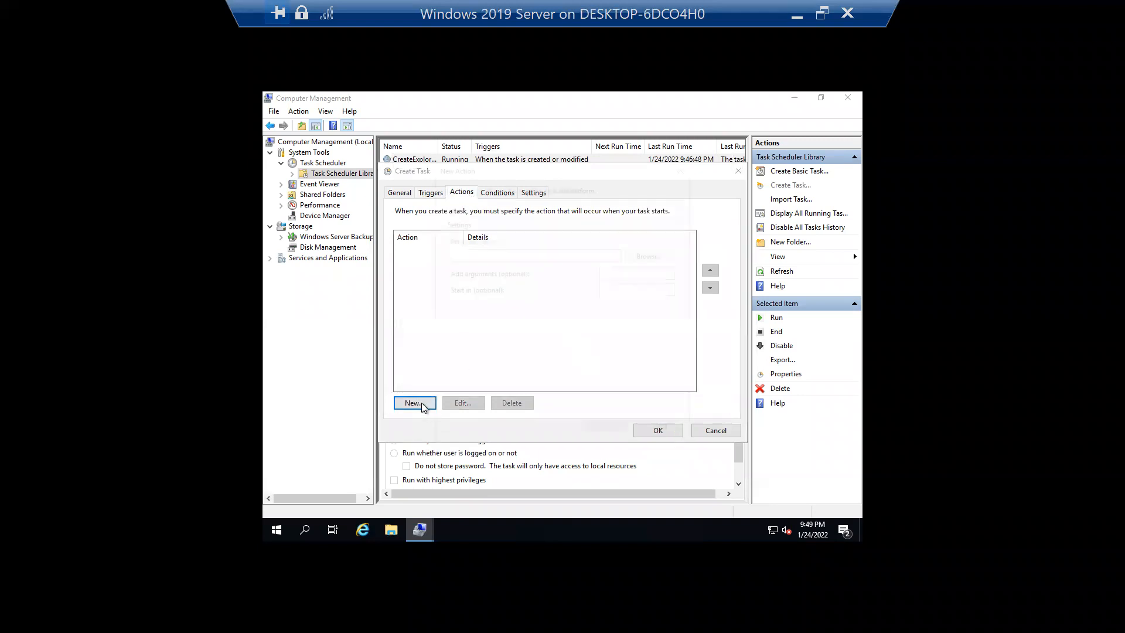
left_click(645, 255)
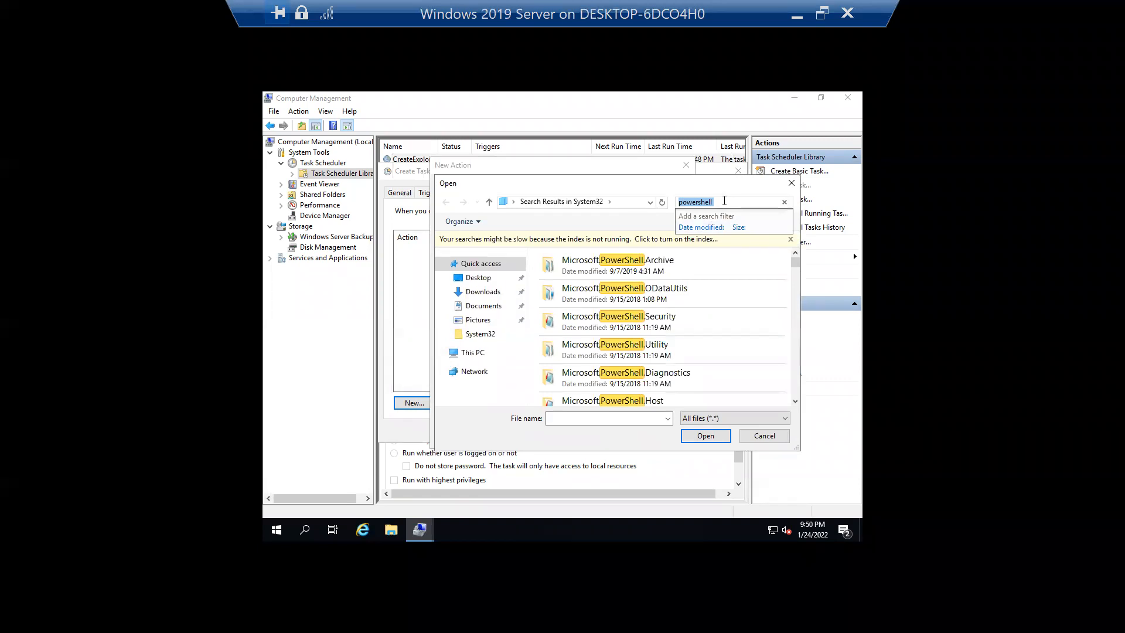
type("notep")
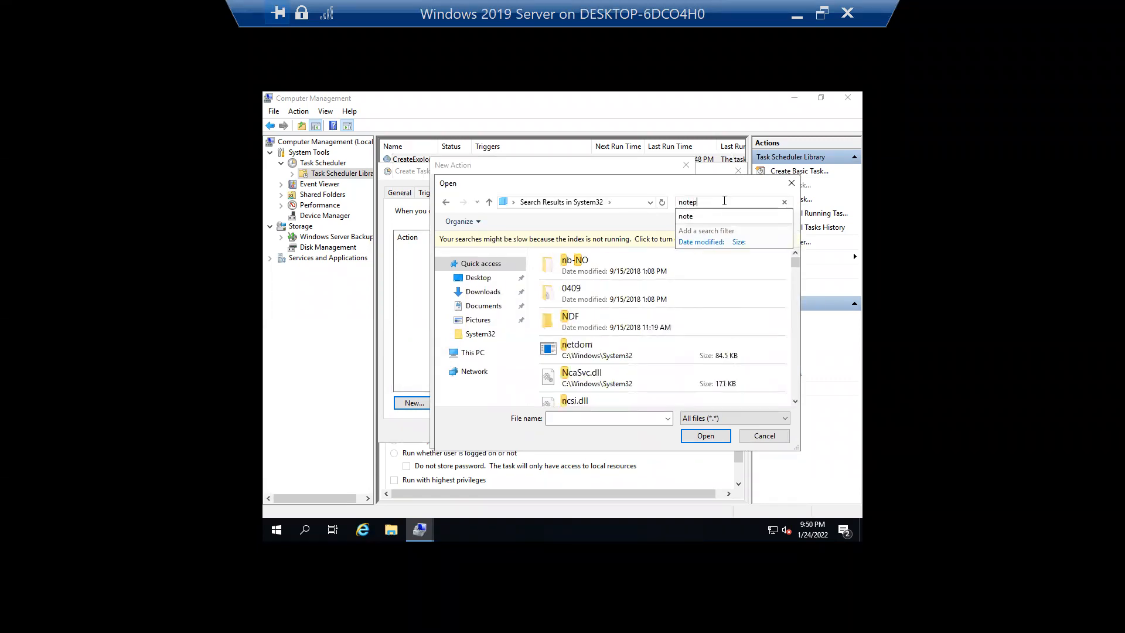
left_click(601, 271)
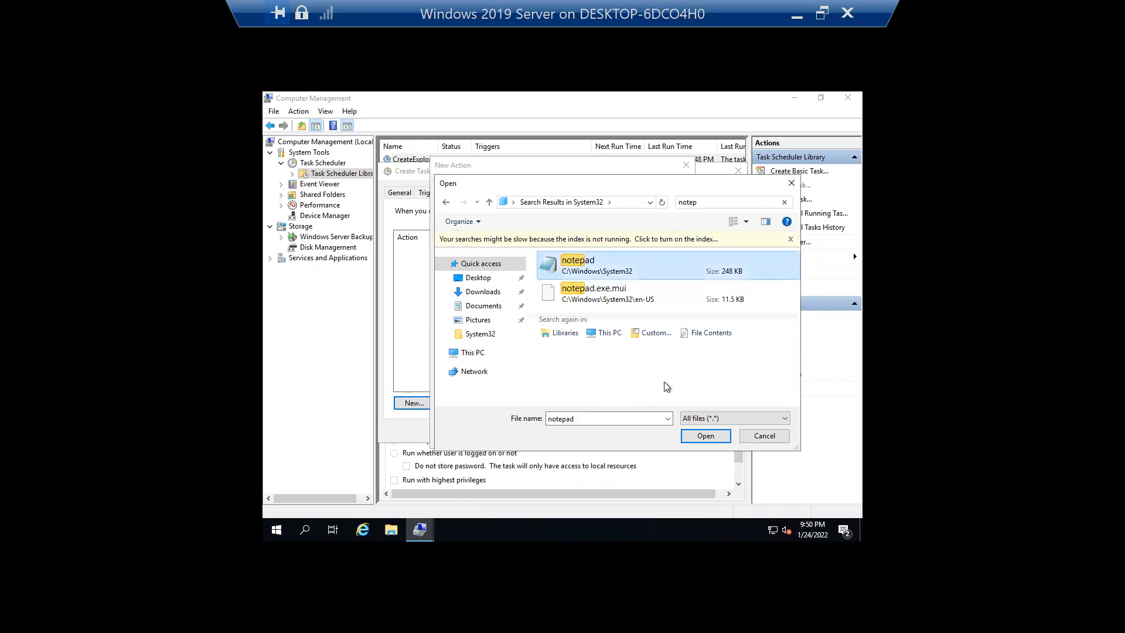
left_click(706, 436)
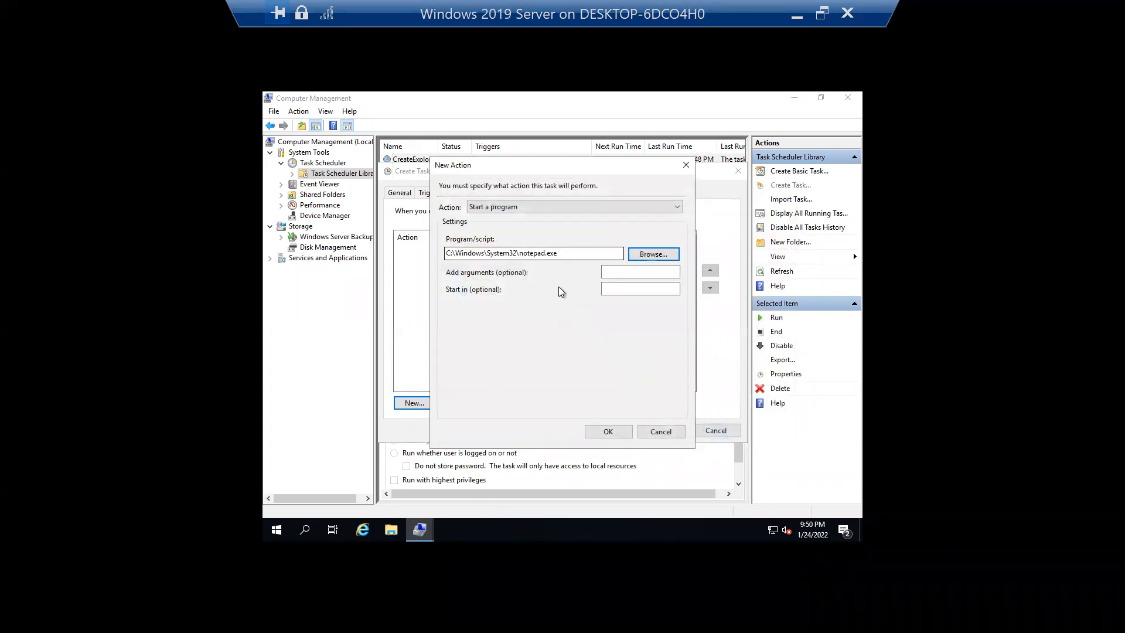
left_click(609, 432)
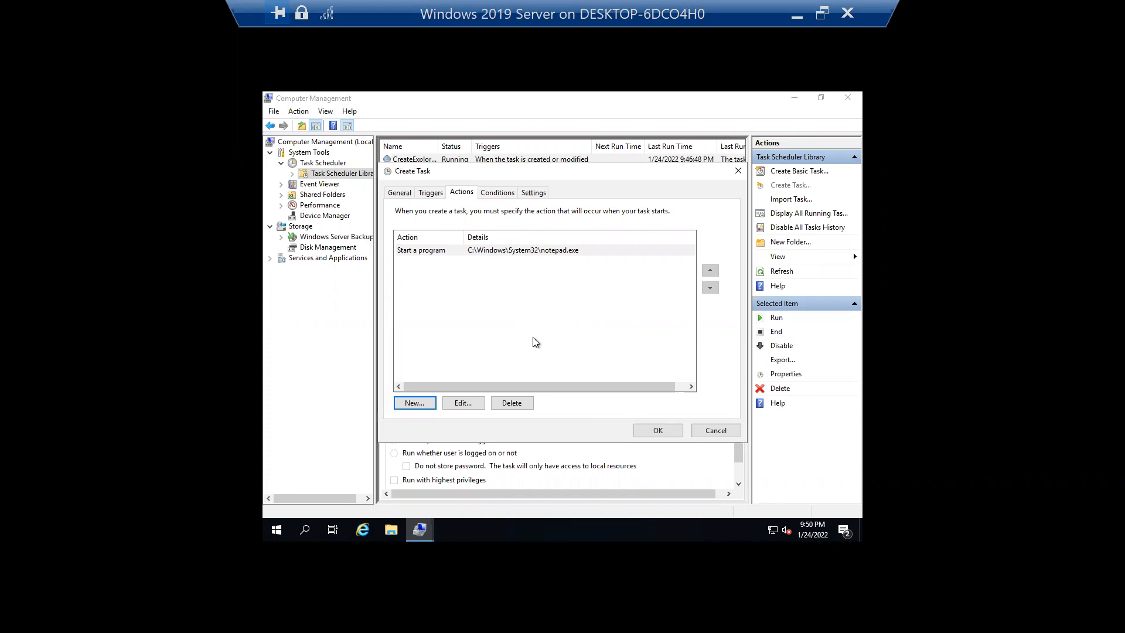
- Cancel out of the notepad action, review Conditions and Settings, then open the Daily trigger for editing
left_click(463, 403)
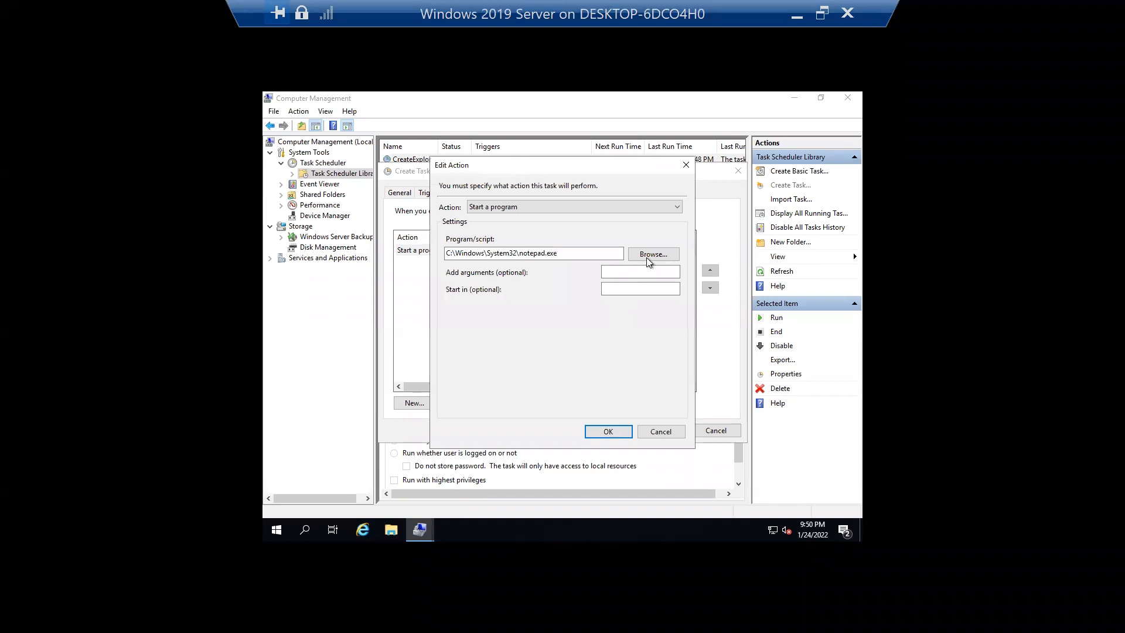
left_click(658, 431)
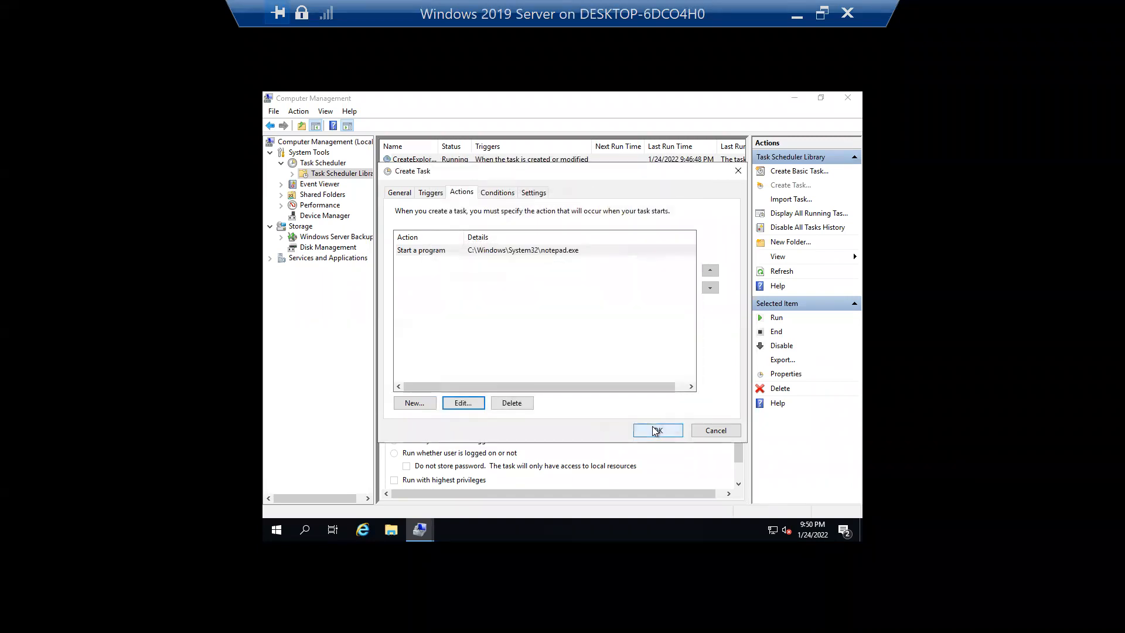
left_click(506, 194)
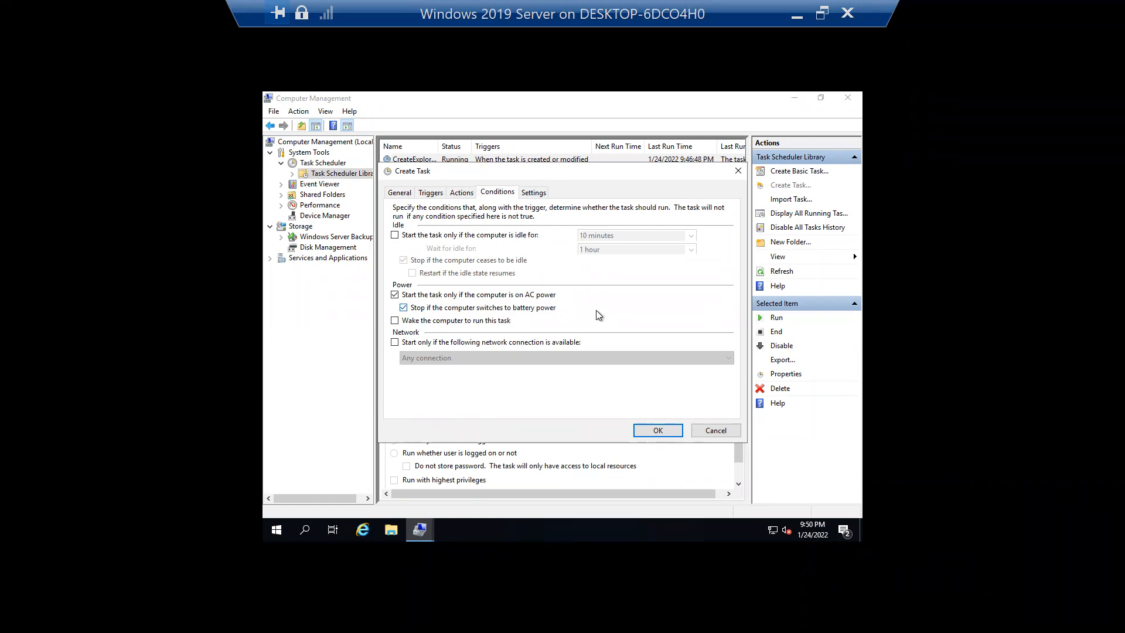
left_click(533, 193)
left_click(494, 194)
left_click(470, 194)
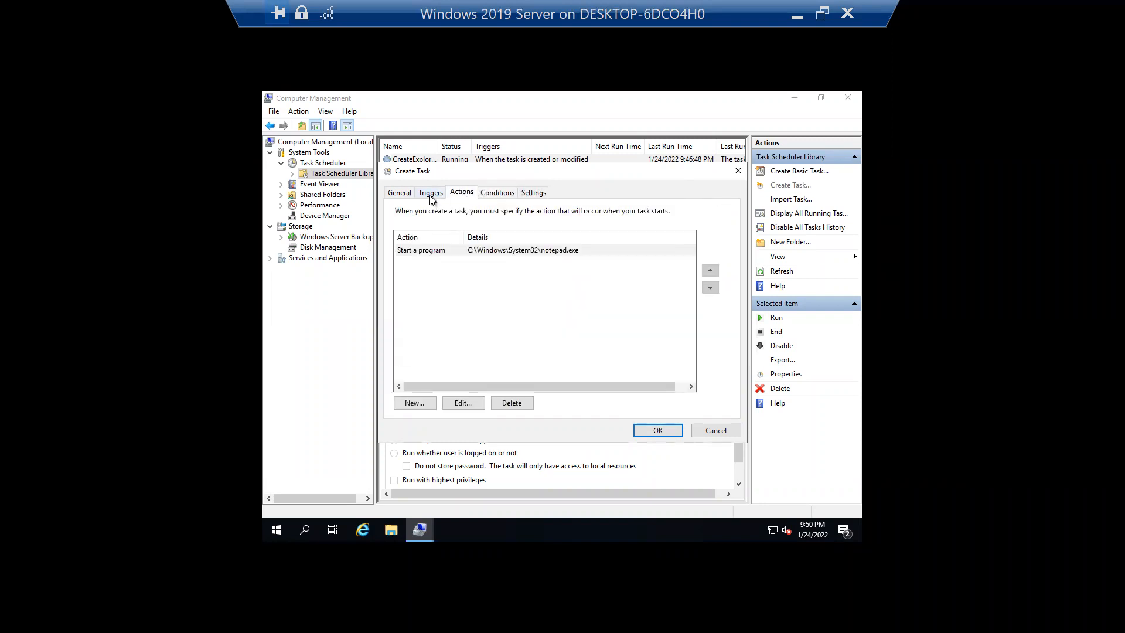
left_click(431, 194)
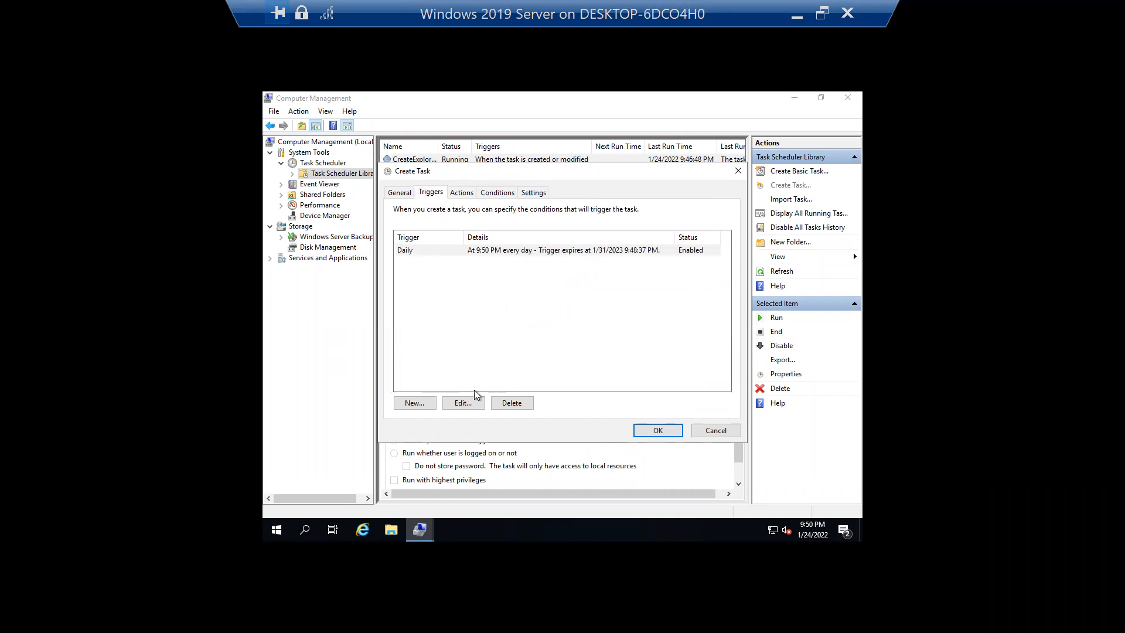
left_click(466, 403)
- Change the Daily trigger's start time to 9:52 PM
left_click(562, 211)
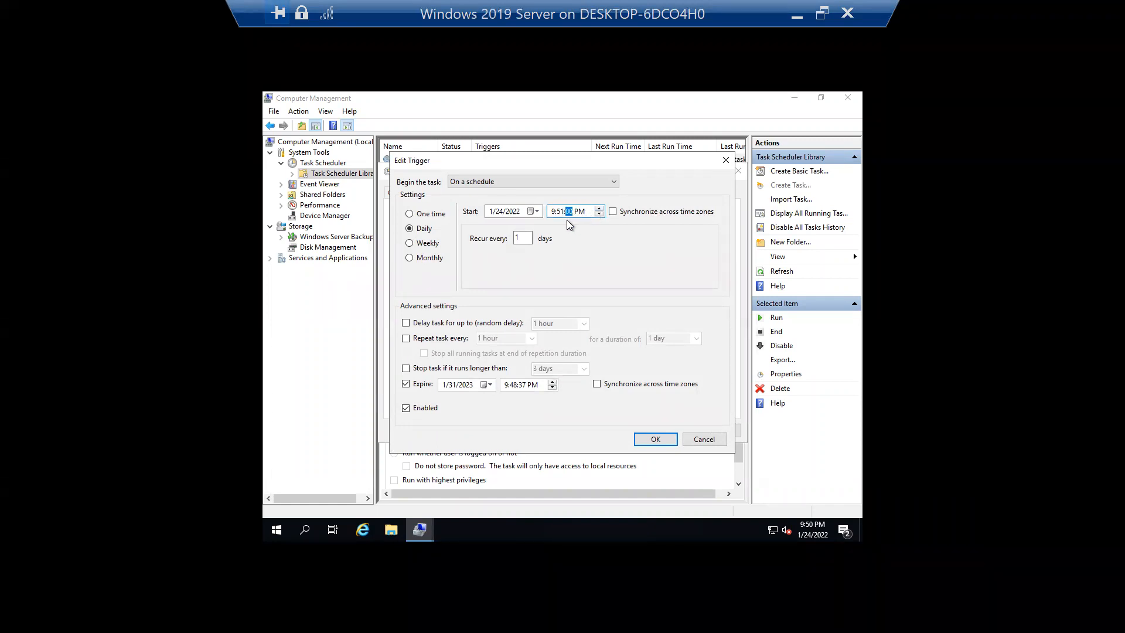
left_click(560, 213)
left_click(656, 440)
- Save the Daily Backup task, entering the account password when prompted
left_click(658, 432)
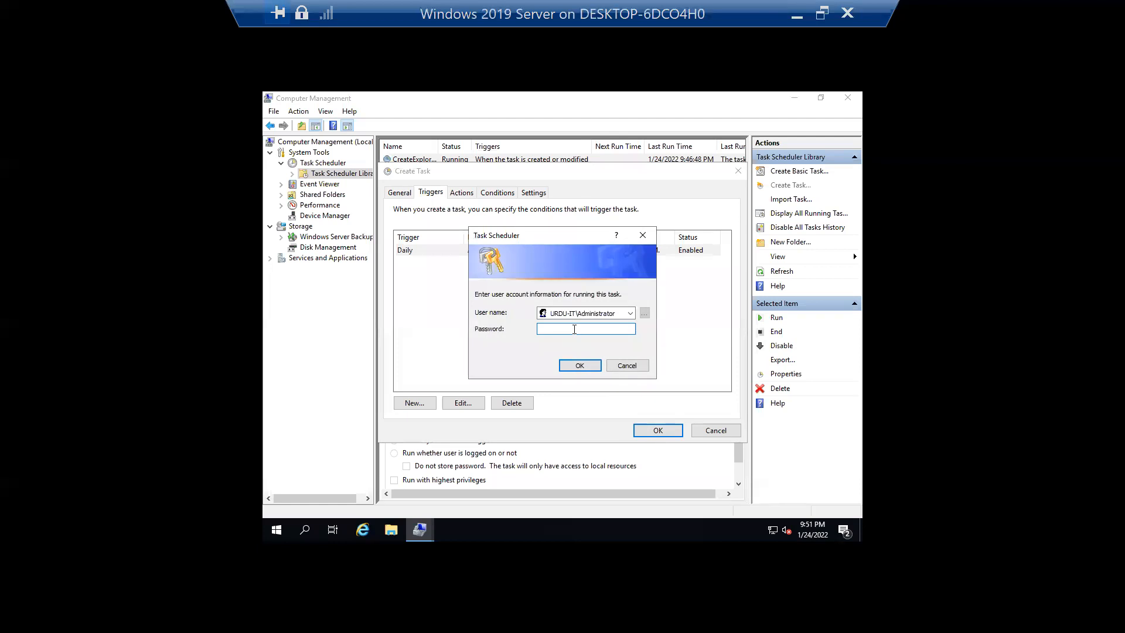
type("•••••••")
left_click(584, 366)
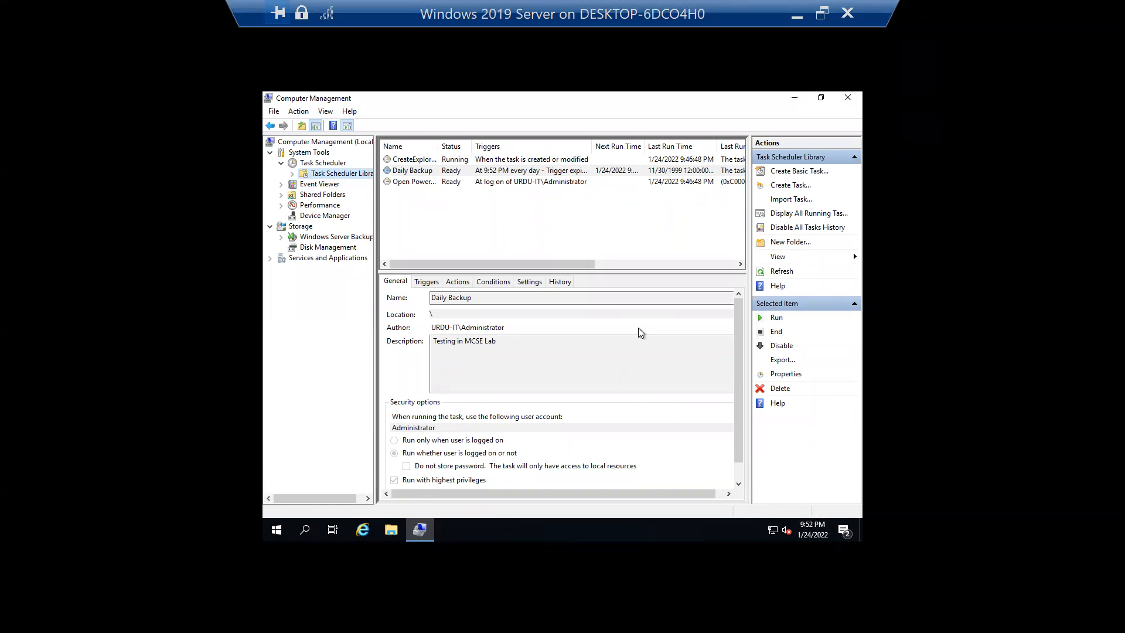
- Refresh the task list and open Daily Backup's properties, now Running since 9:52 PM
left_click(658, 264)
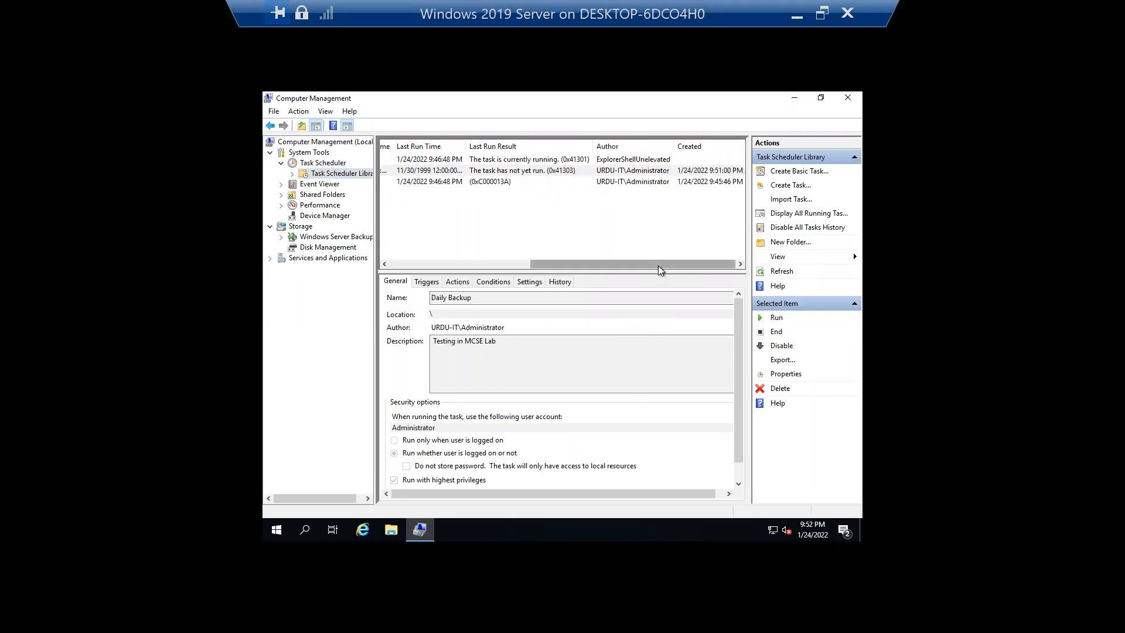
left_click(794, 99)
left_click(419, 530)
right_click(494, 223)
left_click(544, 269)
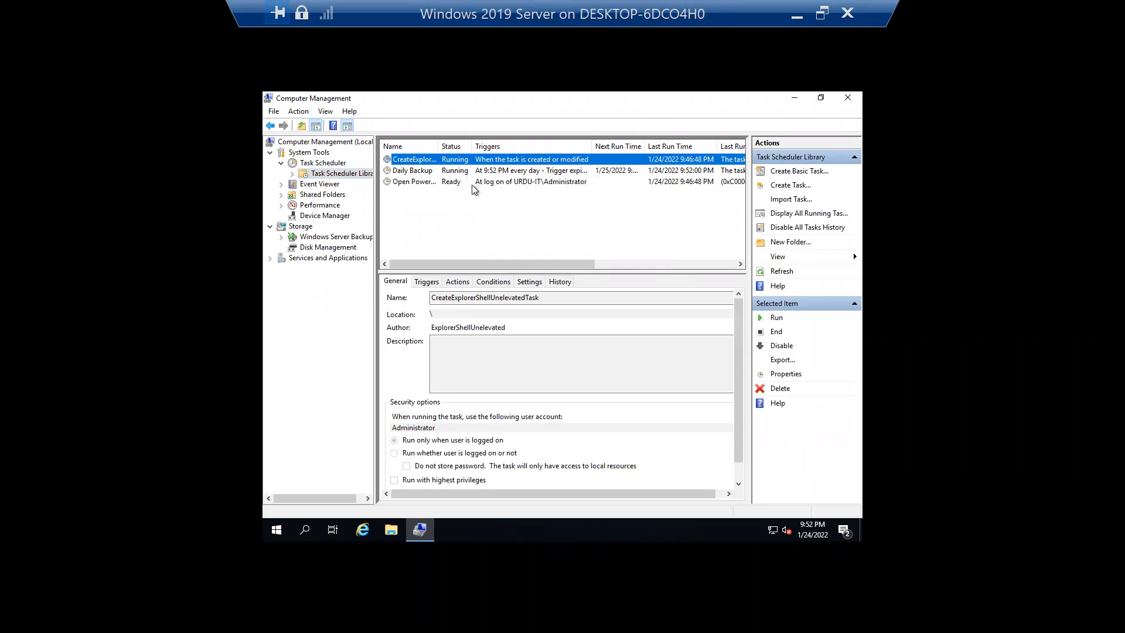
left_click(437, 173)
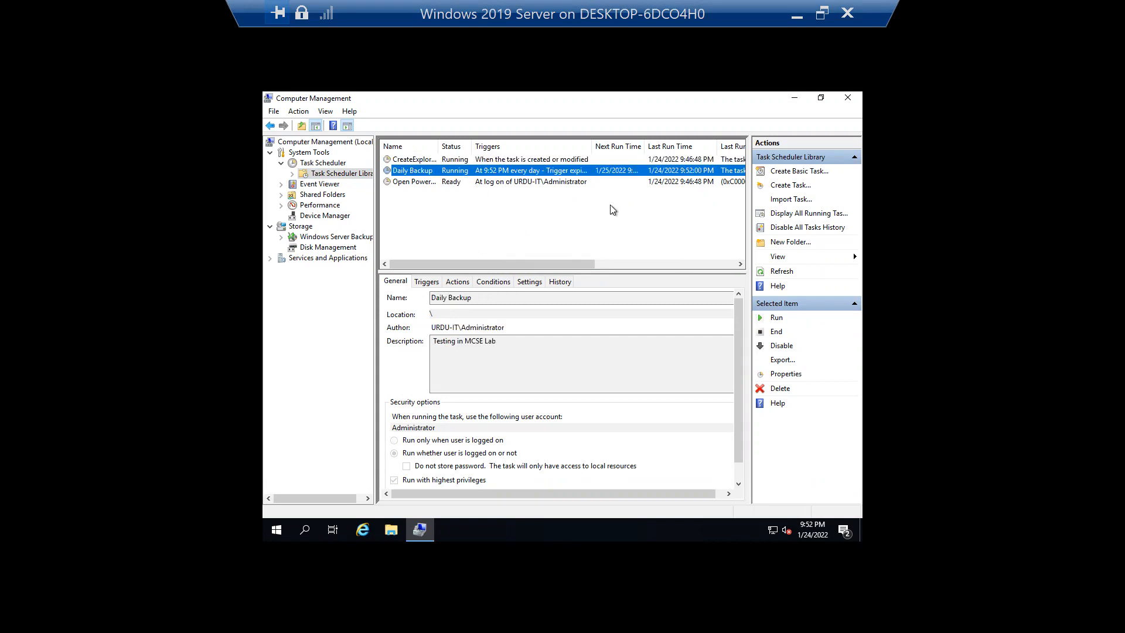
double_click(594, 173)
- Widen the Level column and inspect each of Daily Backup's five History events
left_click(500, 168)
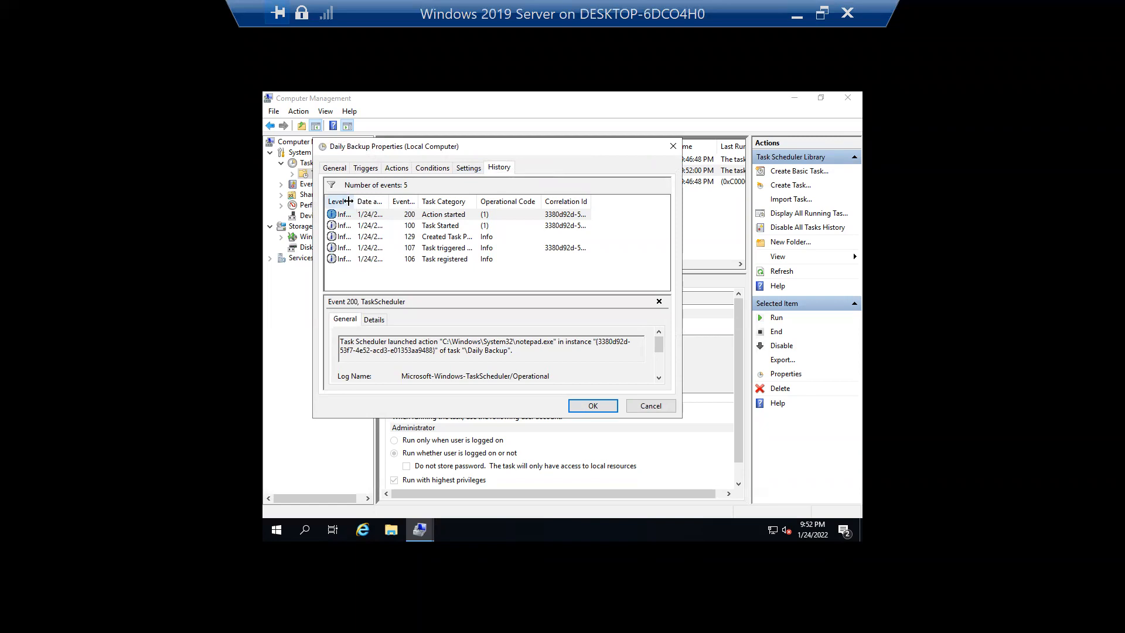
left_click_drag(354, 201, 497, 198)
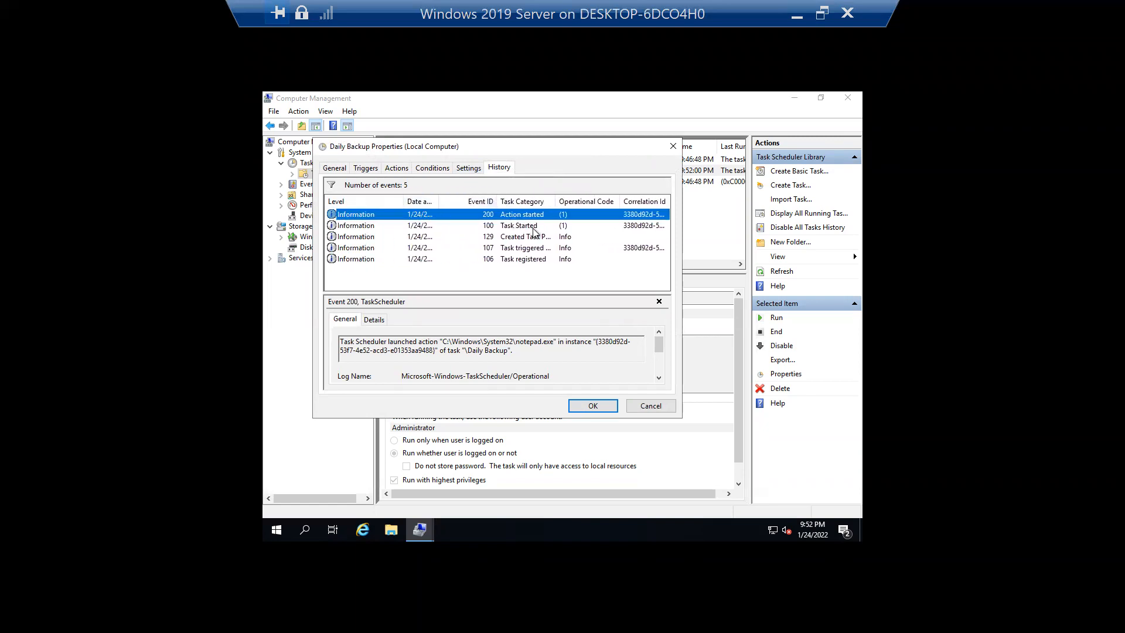
left_click(538, 228)
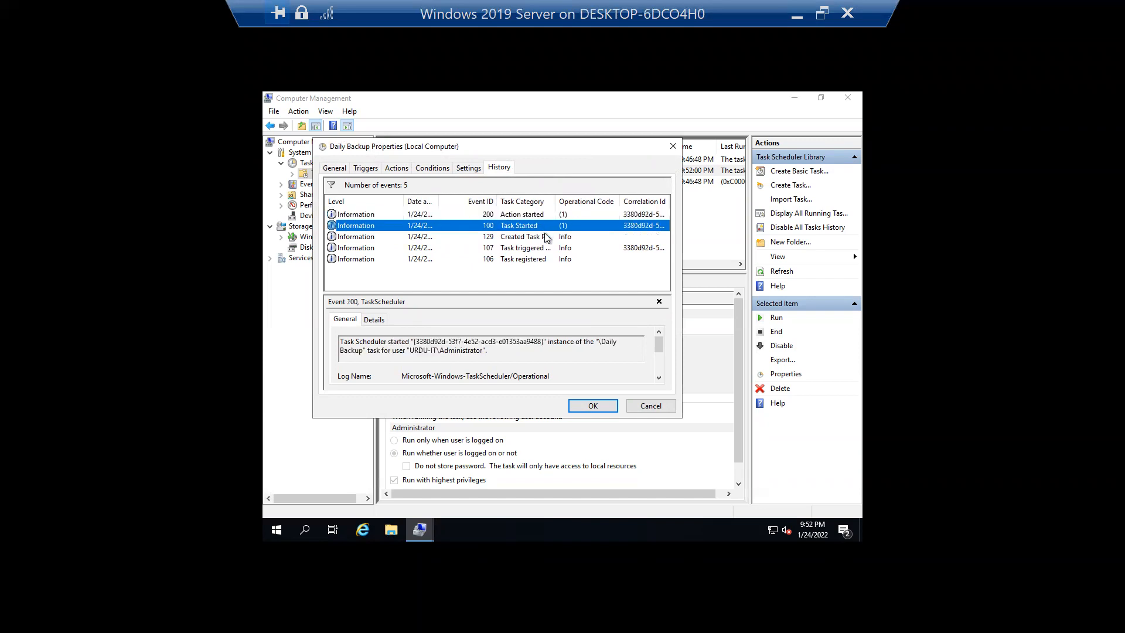
left_click(540, 236)
left_click(556, 248)
left_click(550, 259)
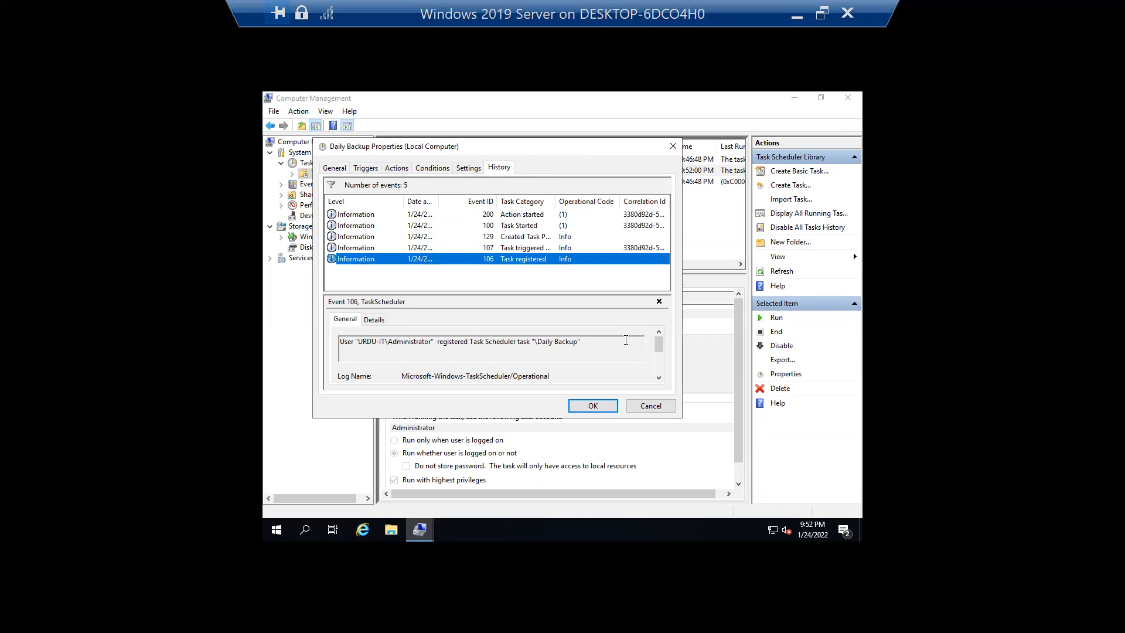
- Attempt saving with the password, dismiss the error, then cancel out of Properties unsaved
left_click(591, 410)
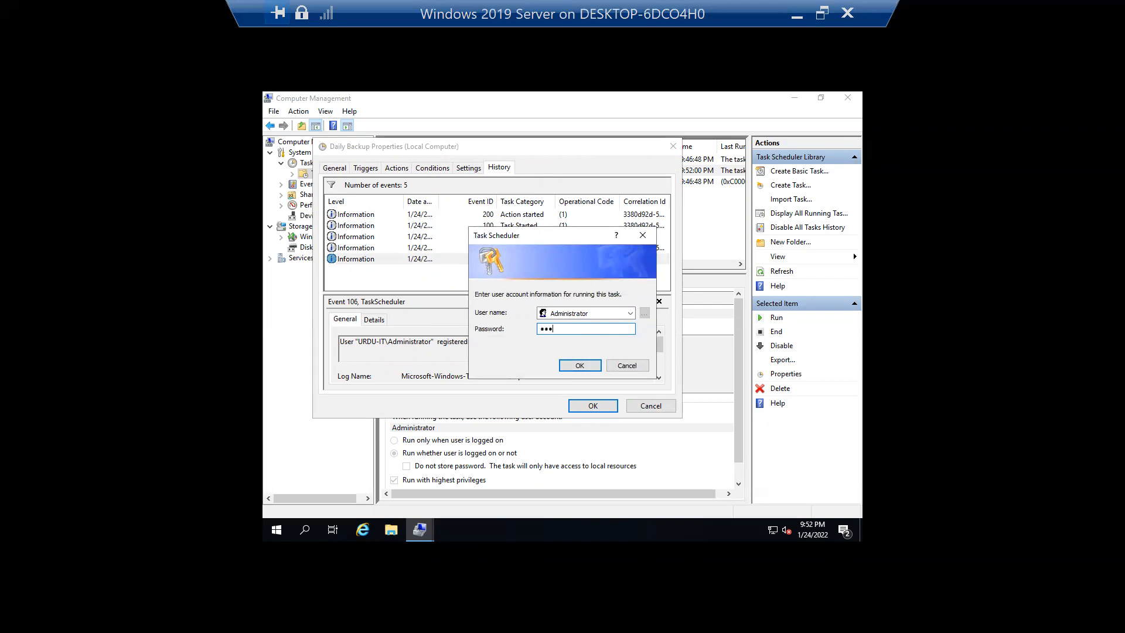
left_click(579, 366)
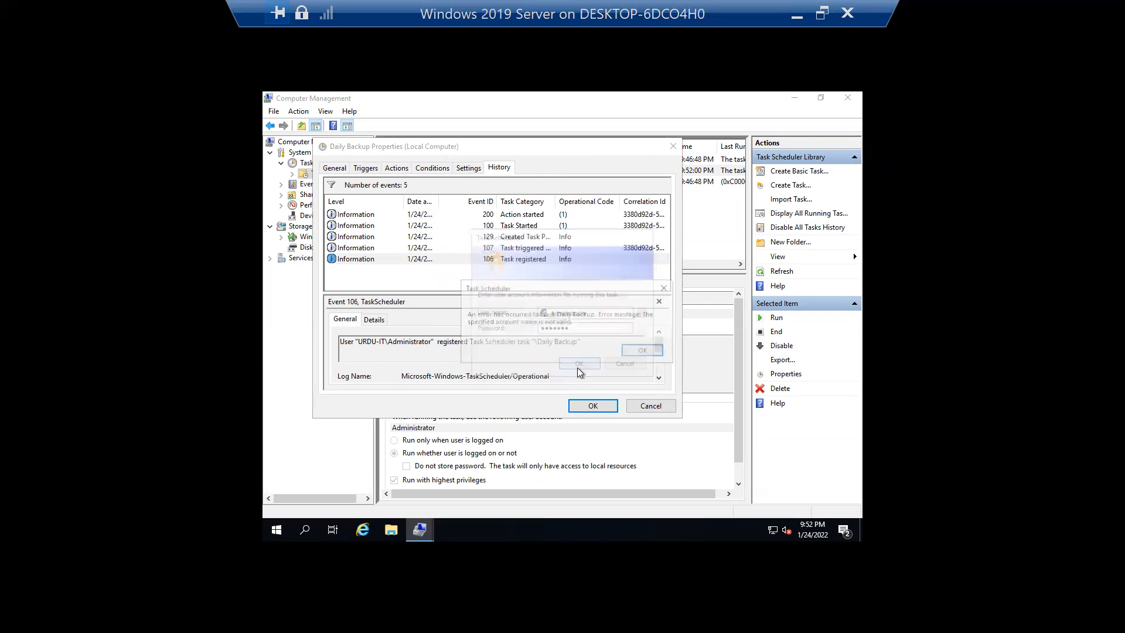
left_click(645, 351)
left_click(586, 405)
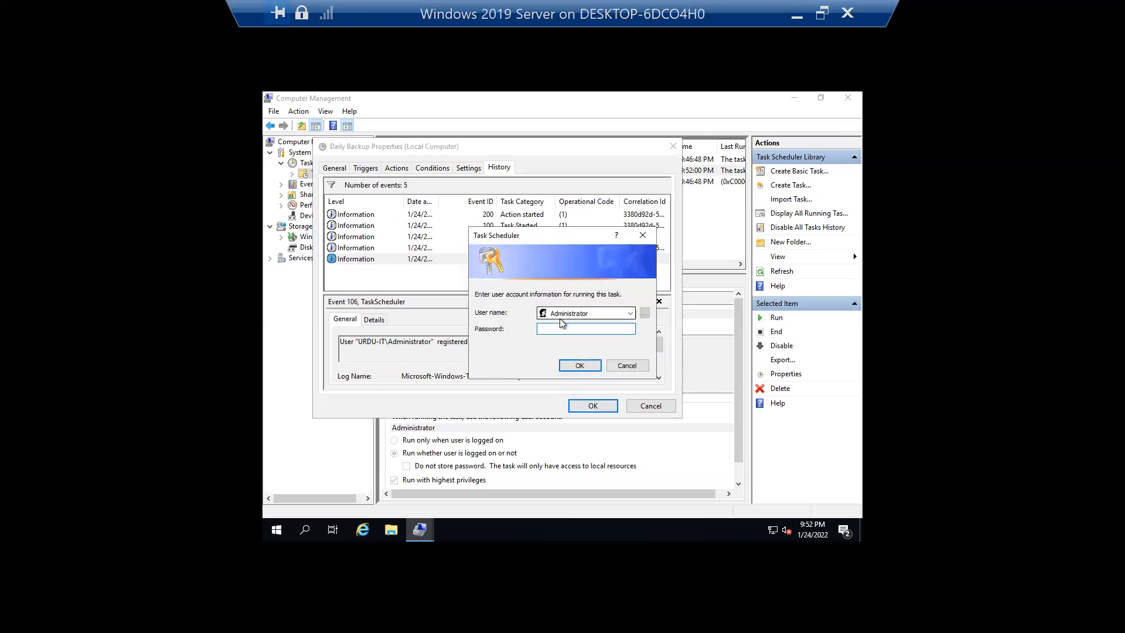
left_click(630, 313)
left_click(629, 314)
left_click(627, 366)
left_click(650, 405)
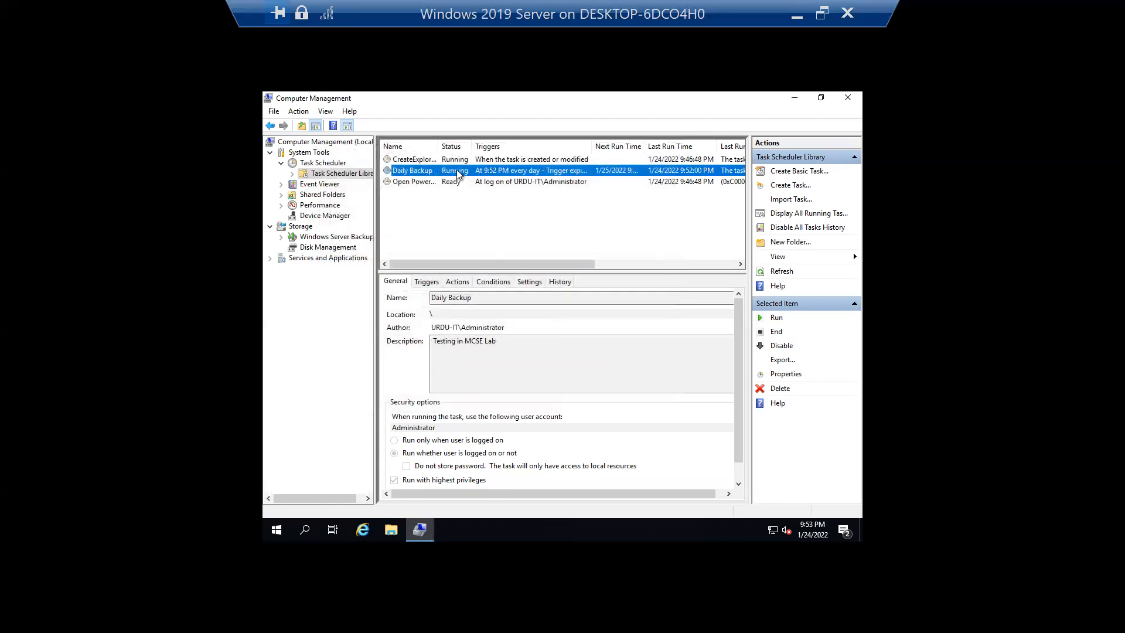
- Reselect Administrator as Daily Backup's run-as account and save the properties with its password
right_click(459, 171)
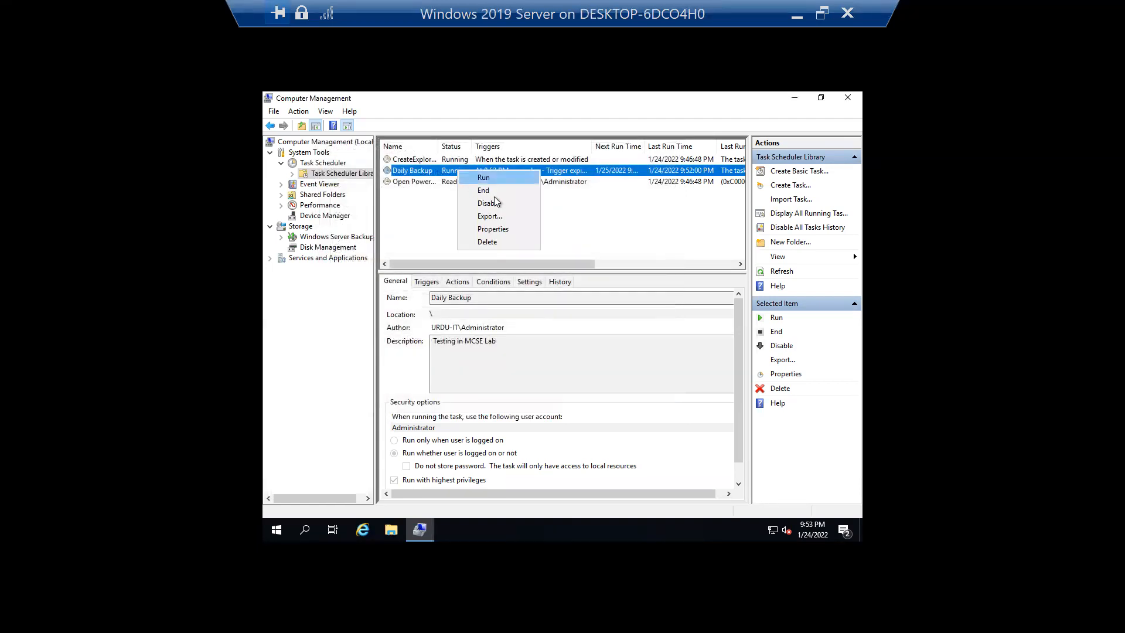
left_click(508, 230)
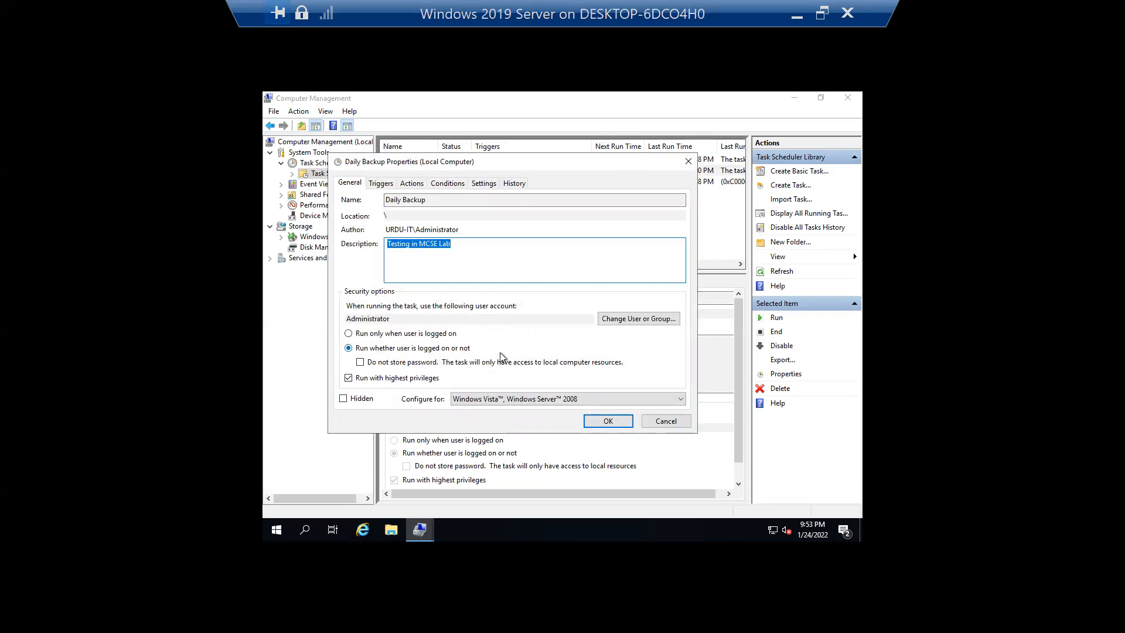
left_click(637, 327)
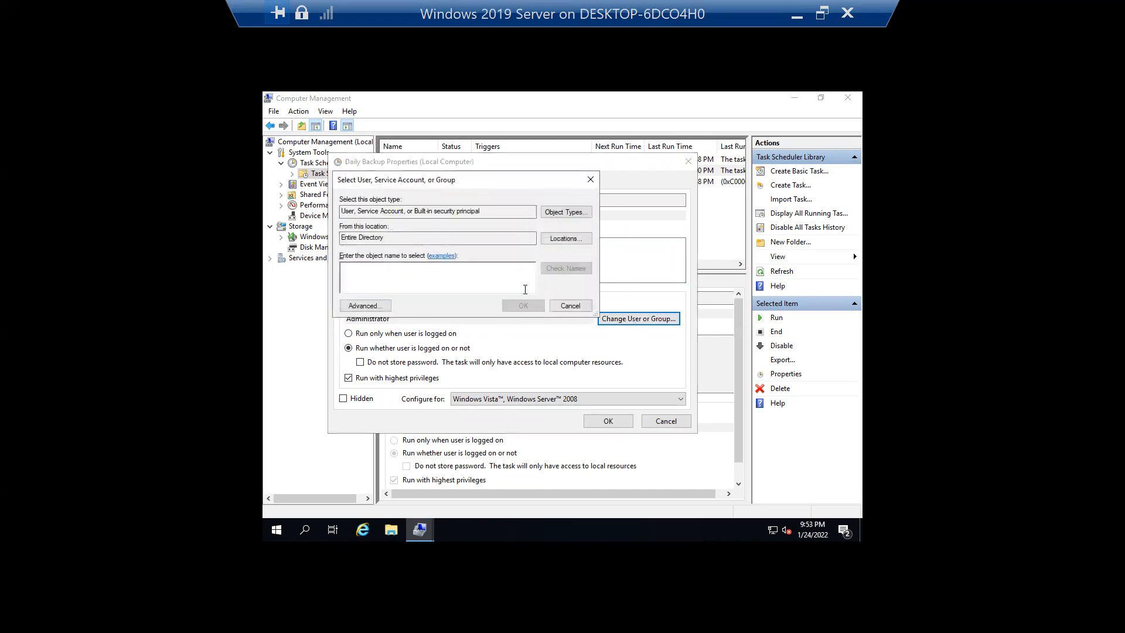
type("Administrat")
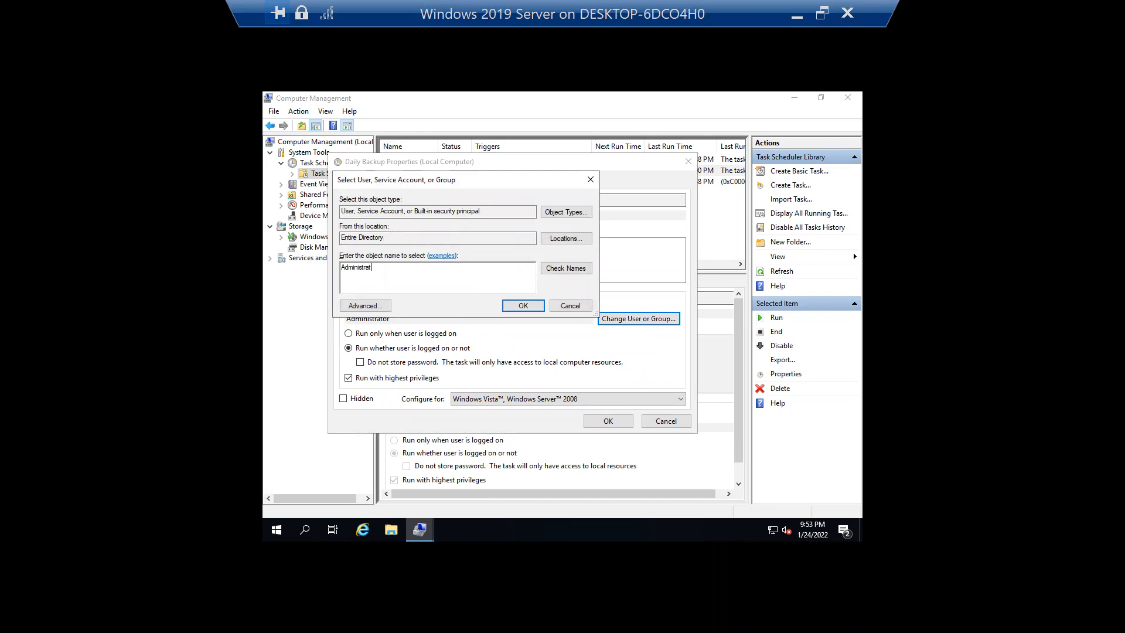
left_click(559, 269)
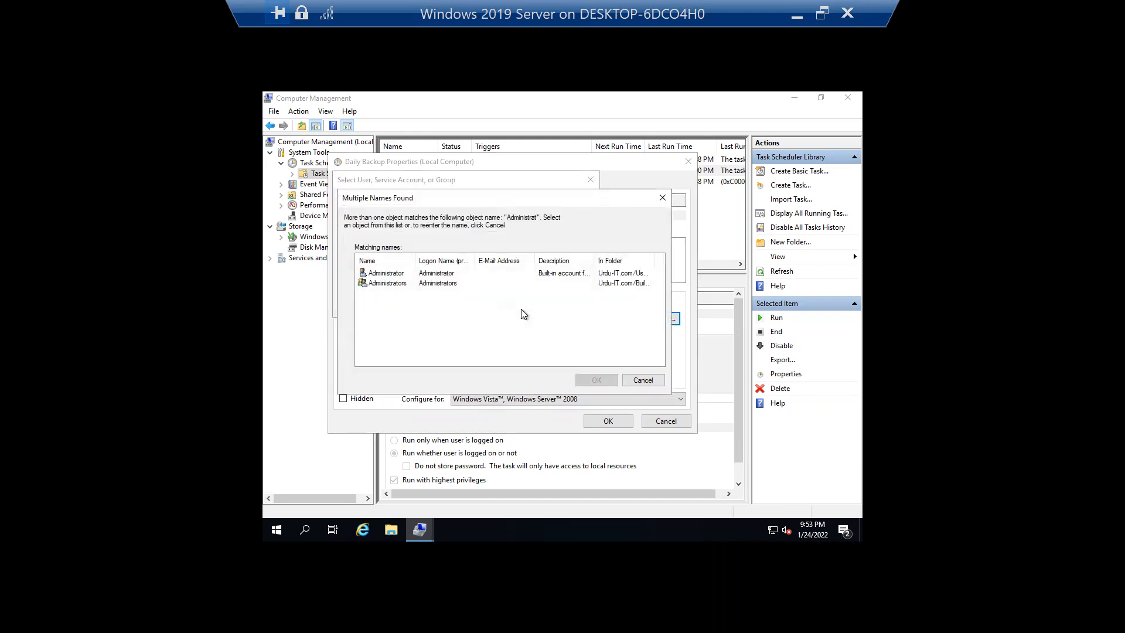
double_click(407, 274)
left_click(516, 307)
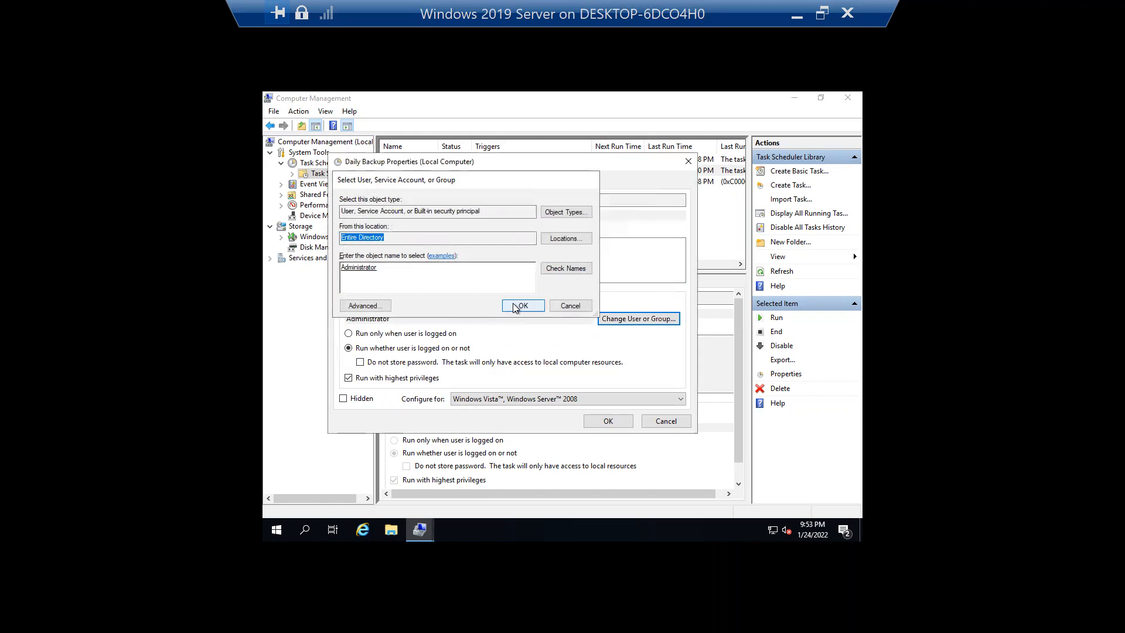
left_click(607, 421)
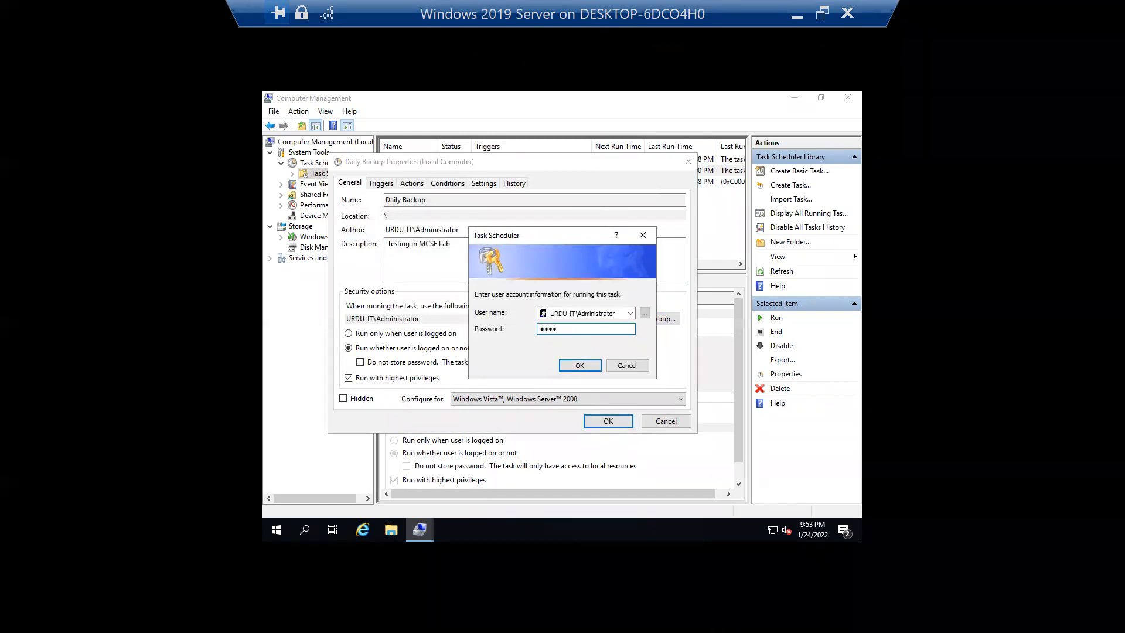
left_click(583, 369)
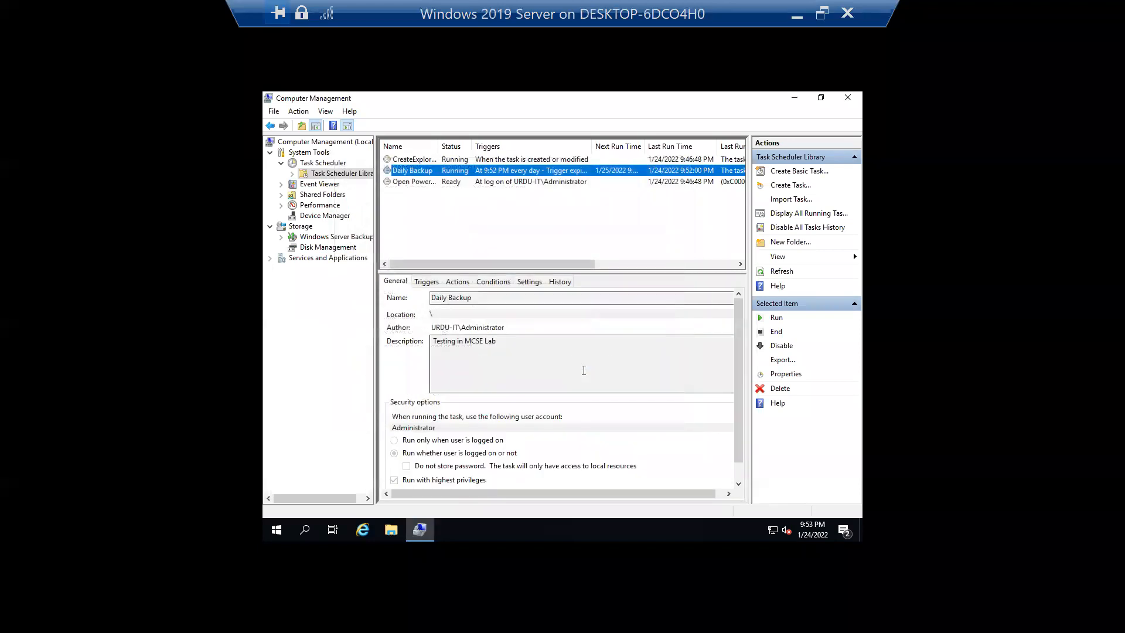
- Refresh the task list and open Daily Backup's properties from its shortcut menu
left_click(775, 271)
right_click(497, 221)
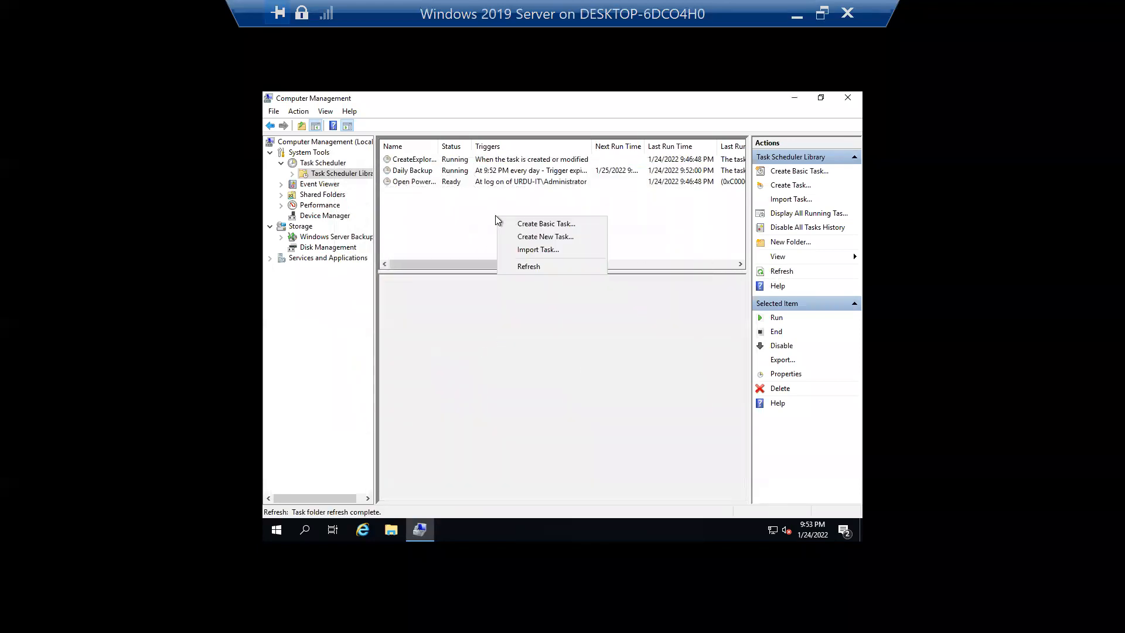
left_click(542, 269)
left_click(458, 172)
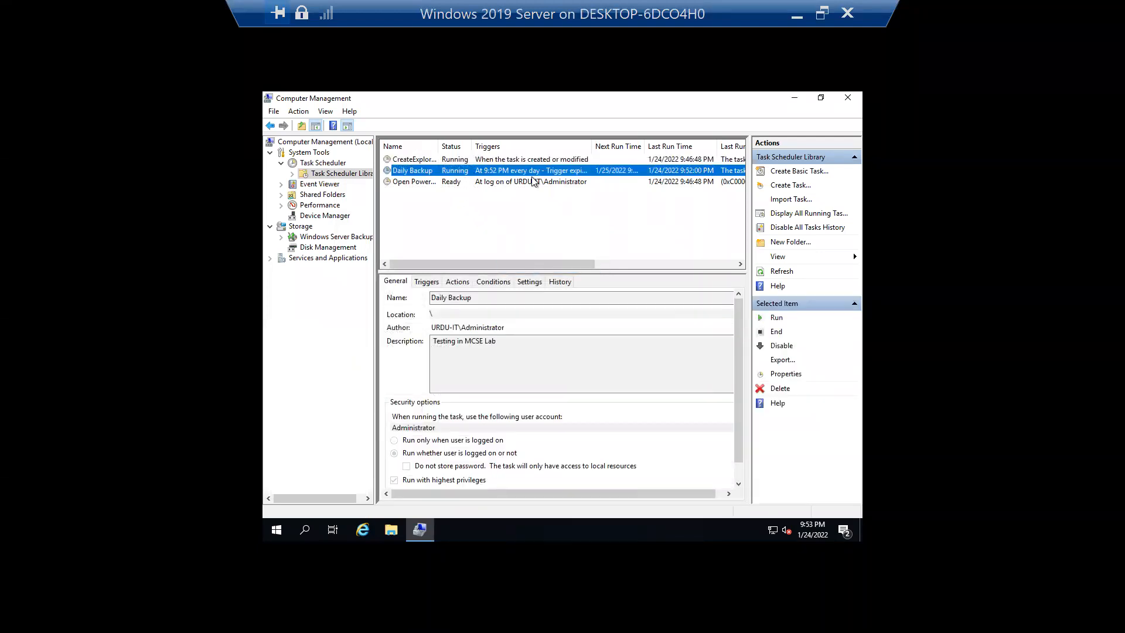
left_click(795, 98)
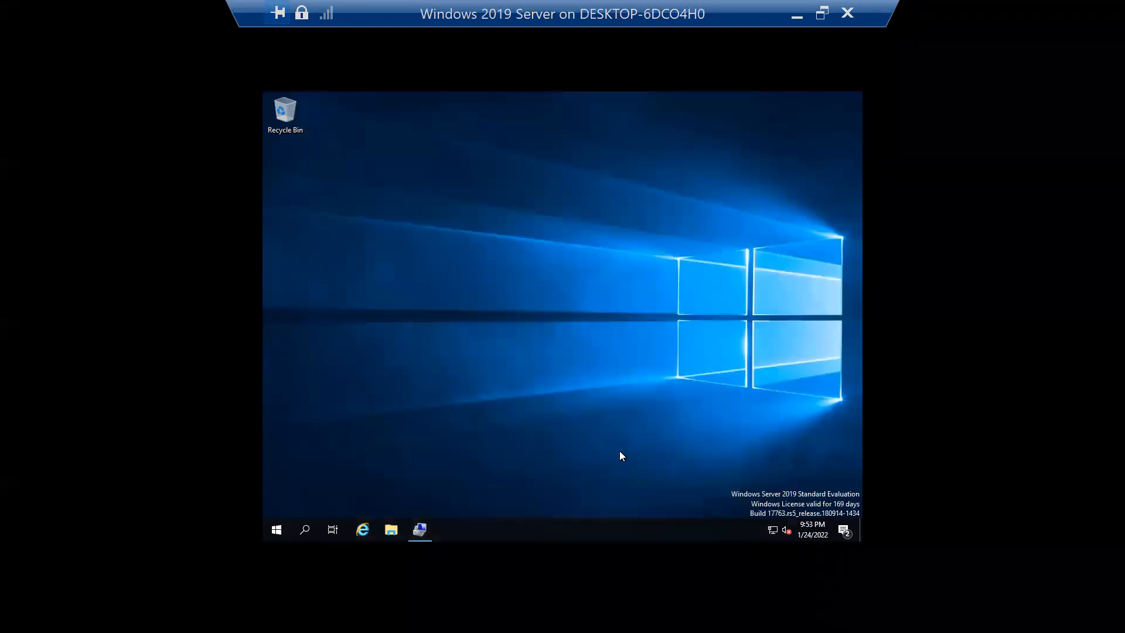
left_click(426, 518)
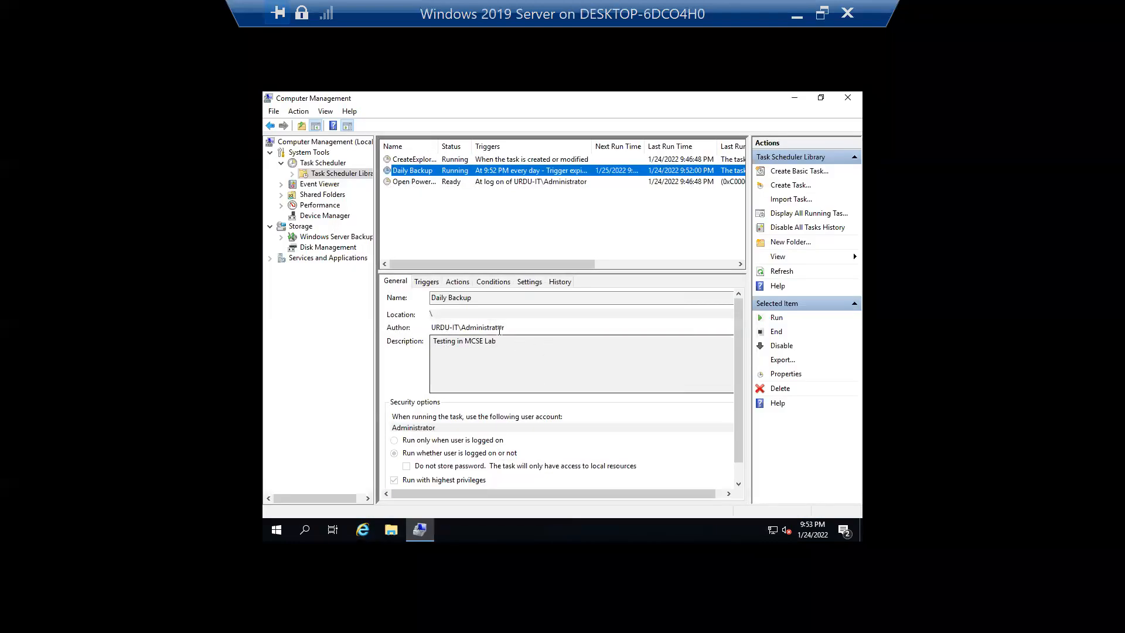
right_click(462, 236)
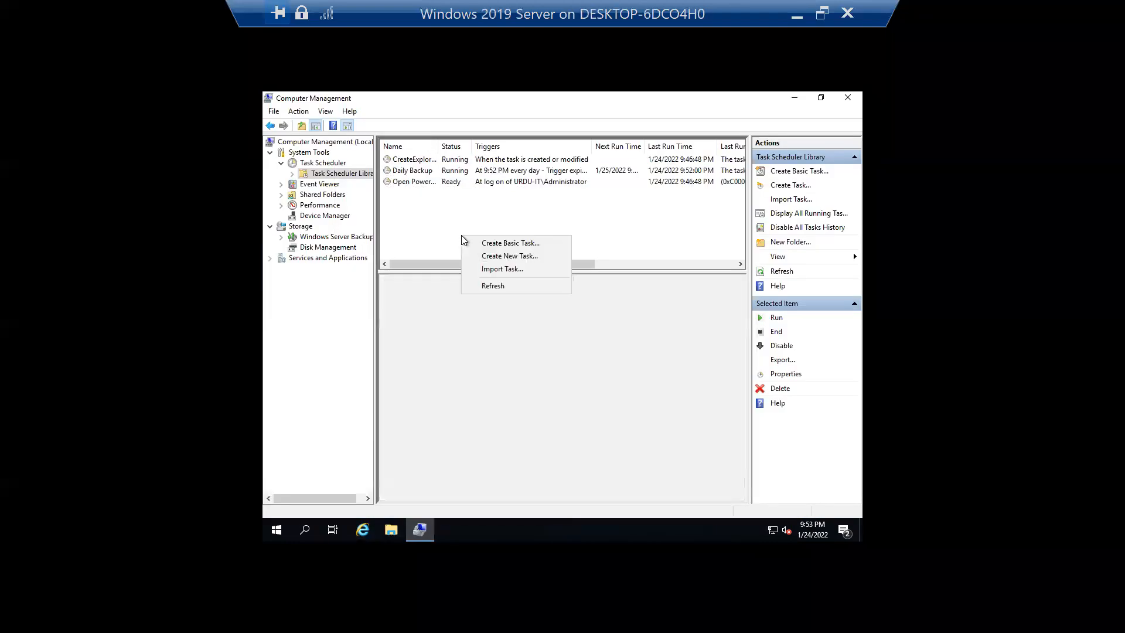
left_click(509, 287)
right_click(427, 171)
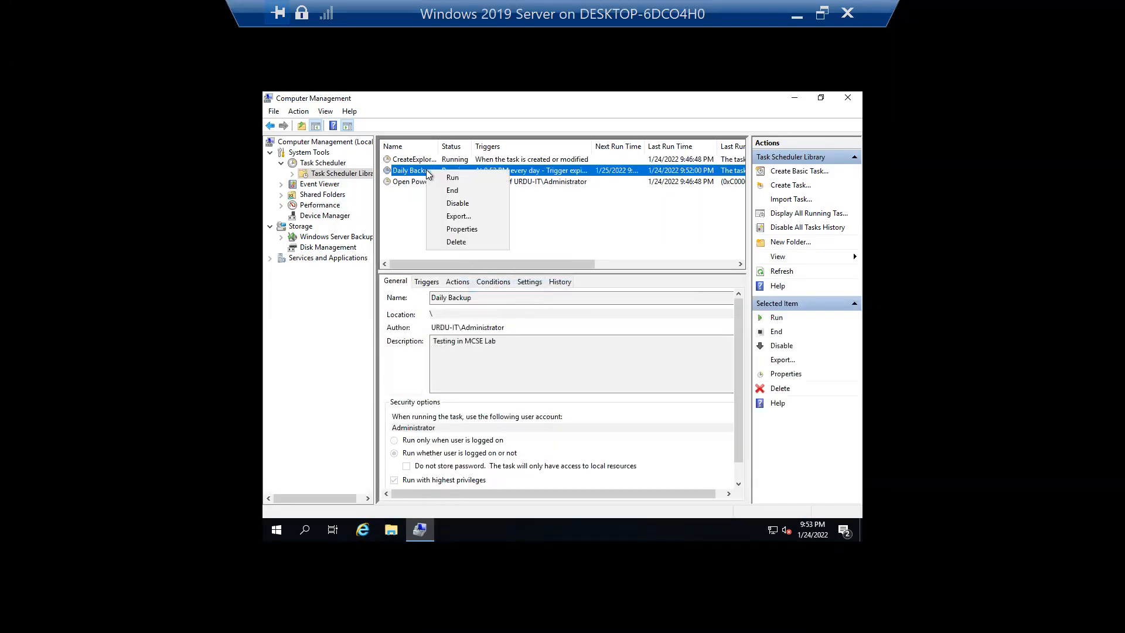
left_click(484, 230)
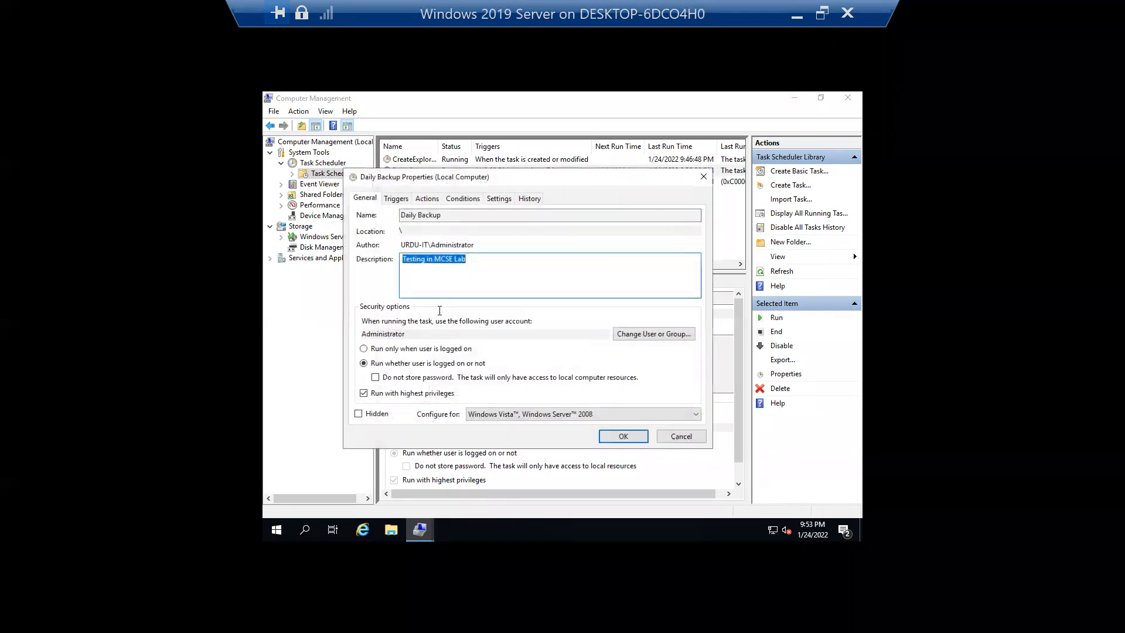
- Launch Notepad from taskbar search, then close it again
left_click(304, 529)
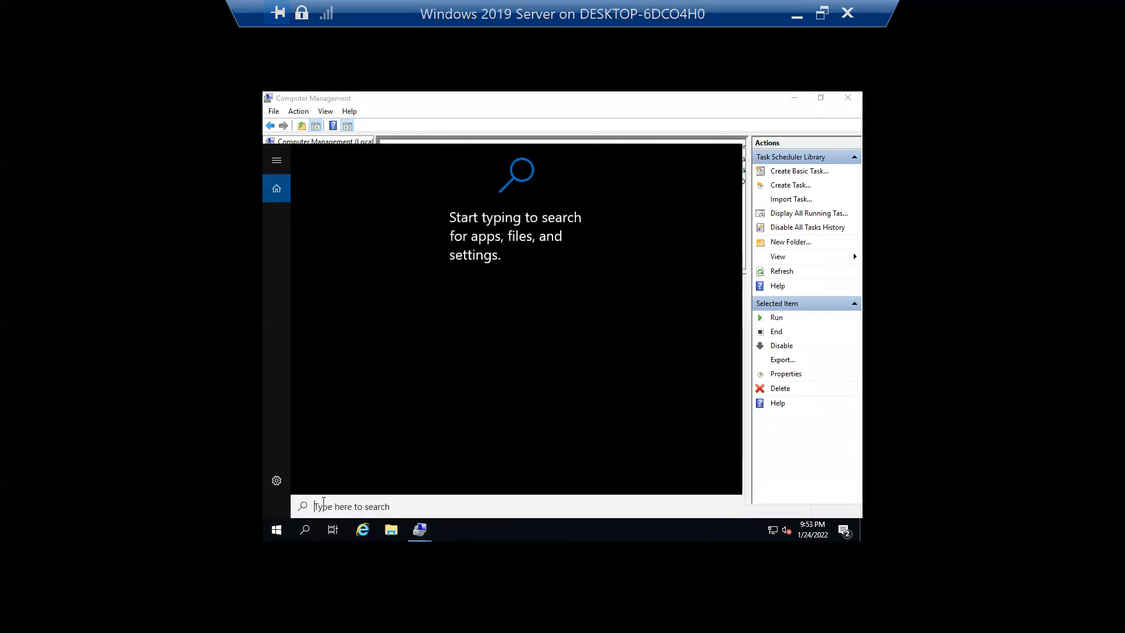
type("notep")
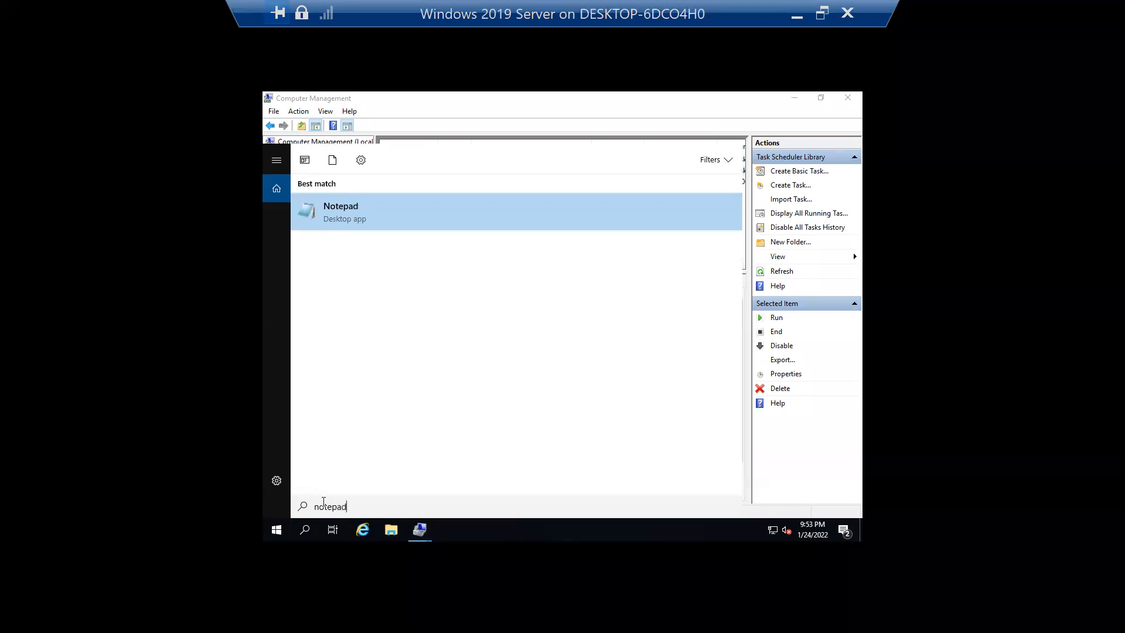
type("ad")
key("Return")
left_click_drag(721, 165, 575, 186)
left_click(719, 183)
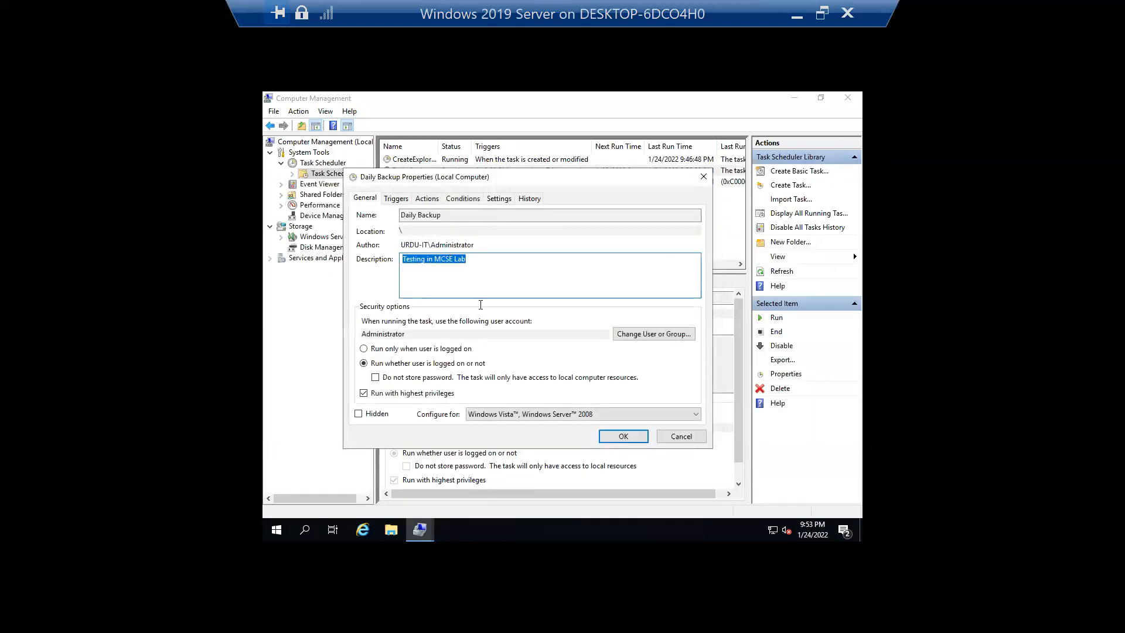
- Change the task's action to run C:\Windows\System32\mspaint.exe instead of notepad
left_click(427, 199)
left_click(428, 409)
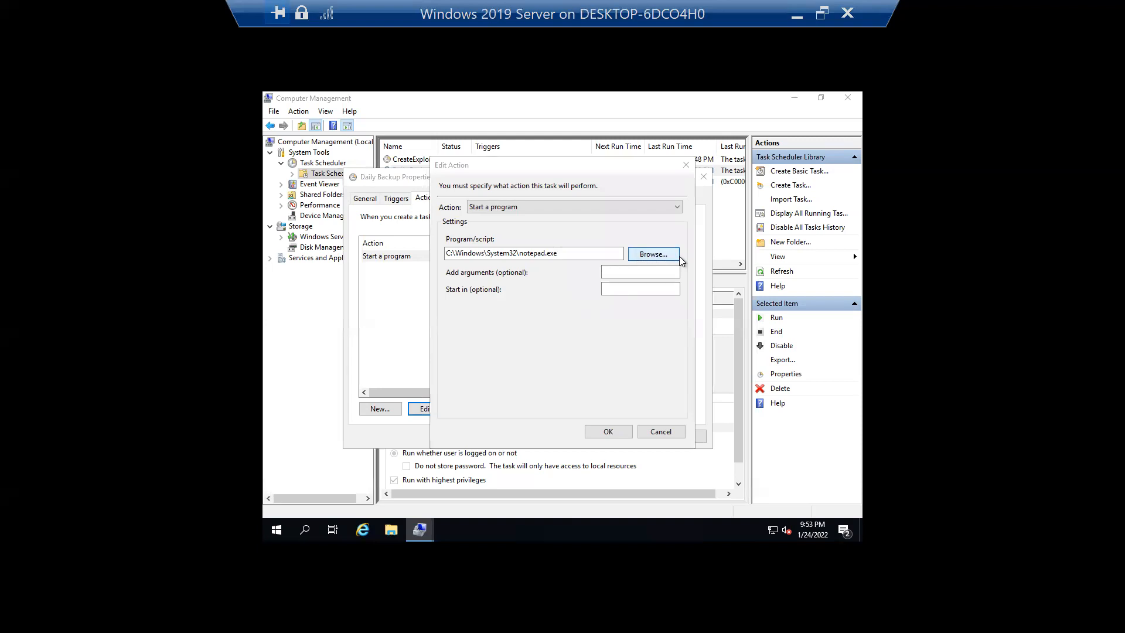
left_click(654, 255)
left_click(717, 203)
type("notep")
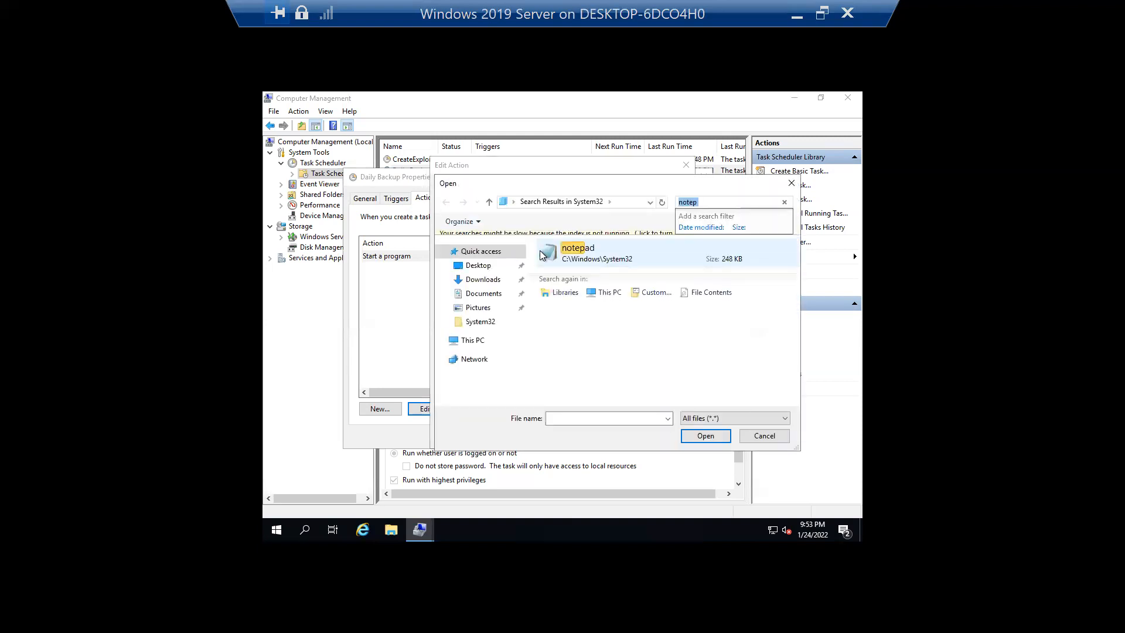
left_click_drag(716, 203, 625, 208)
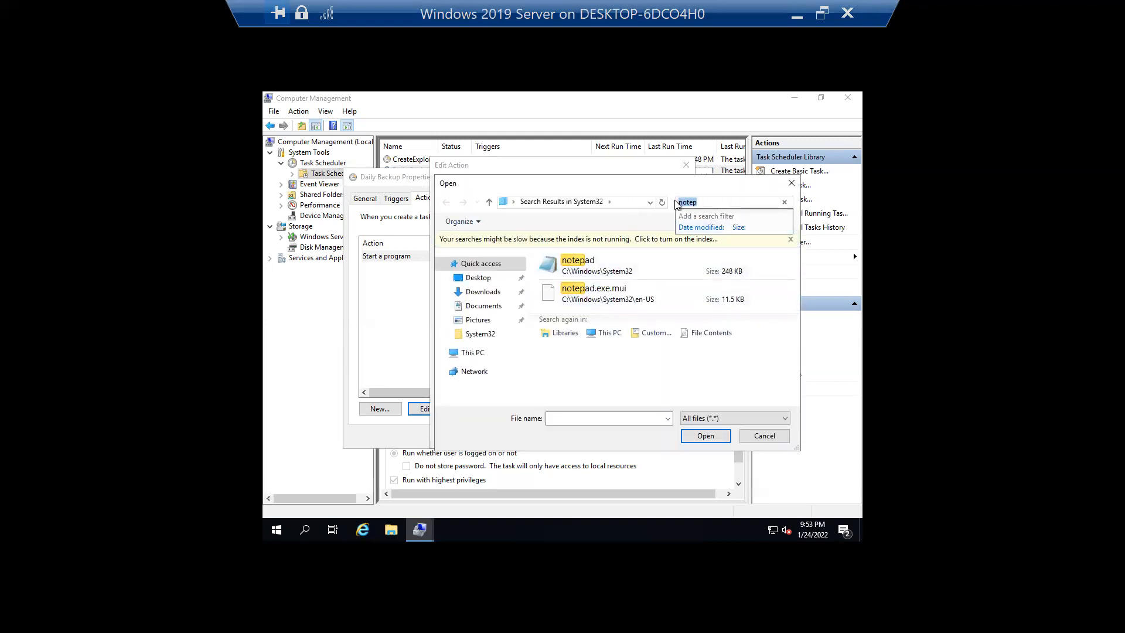
type("mspaint")
left_click(586, 264)
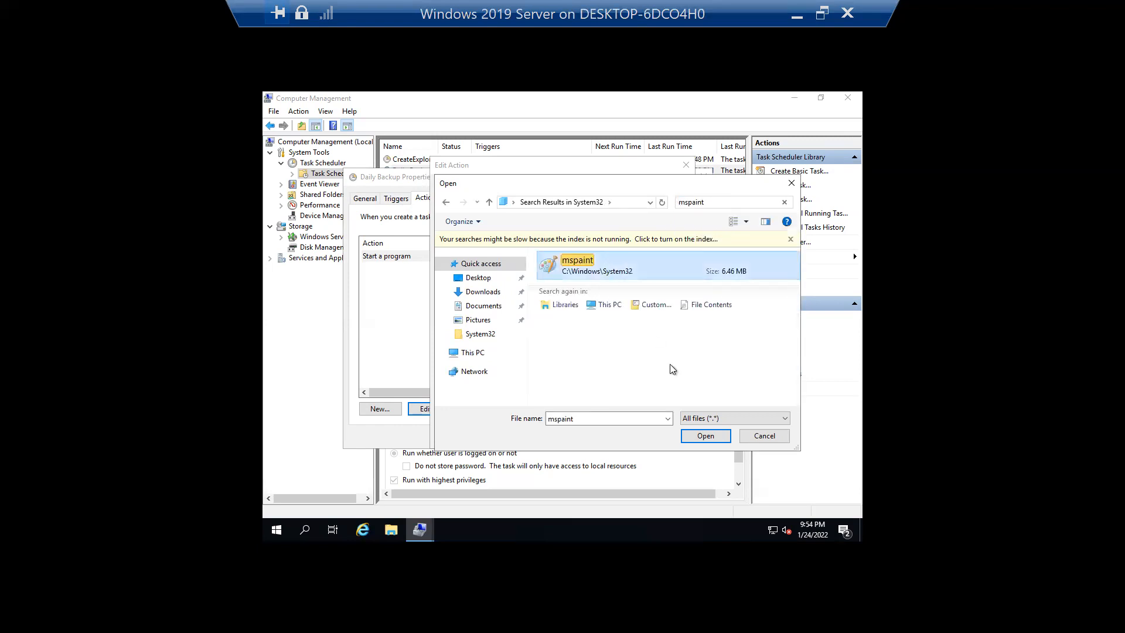
left_click(704, 436)
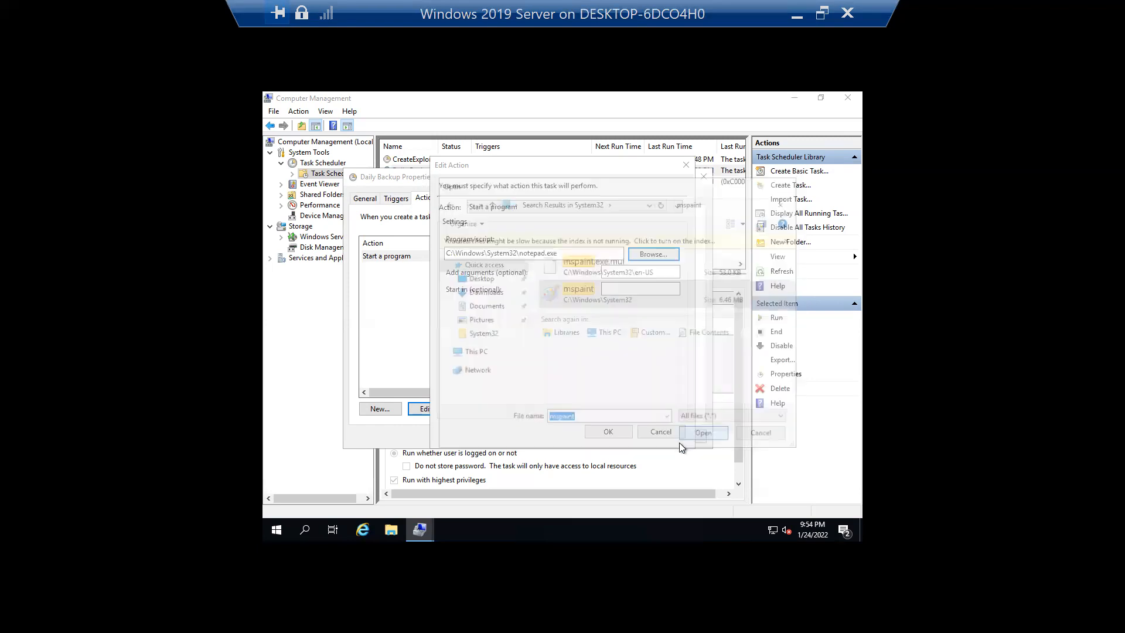
left_click(608, 433)
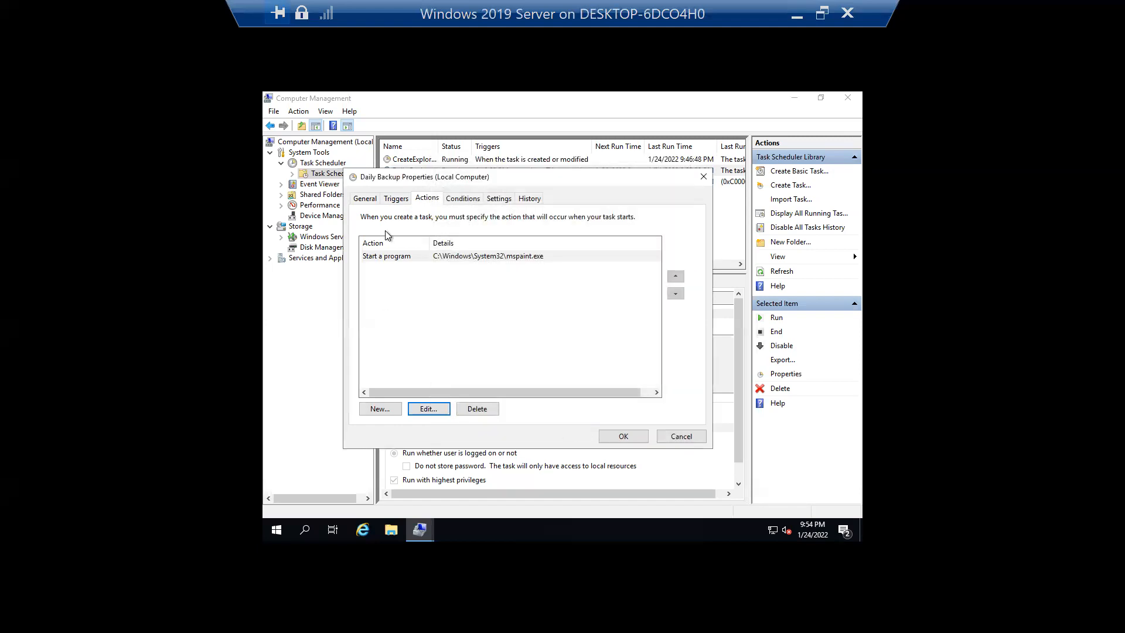
- Move the daily trigger to 9:55 PM and save, which raises an invalid-account-name error
left_click(389, 199)
left_click(429, 408)
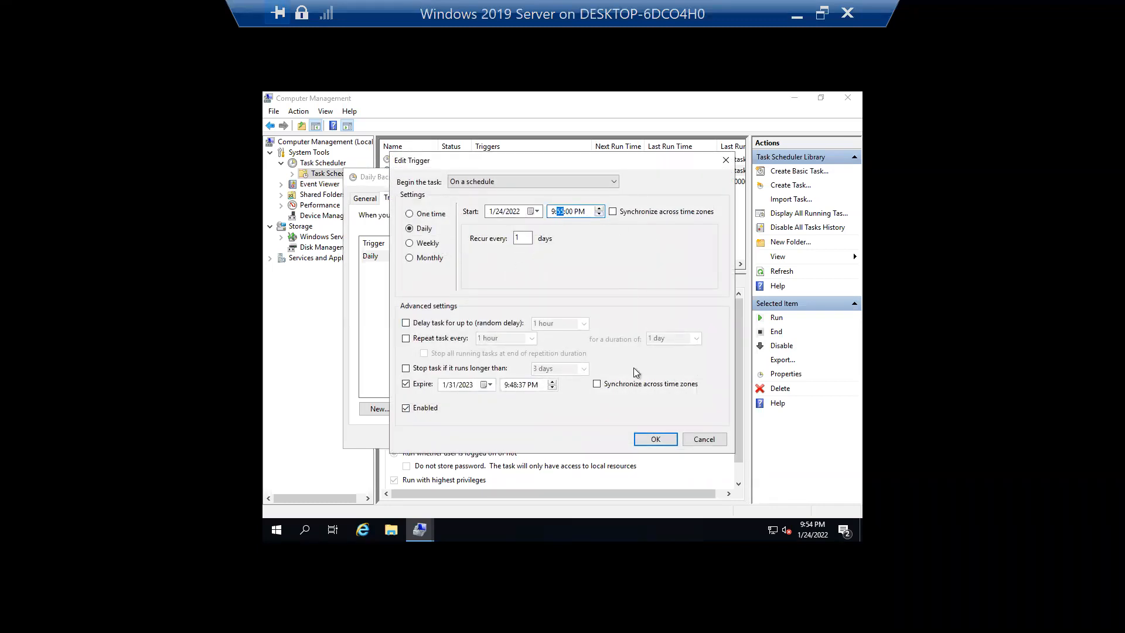
left_click(656, 441)
left_click(624, 437)
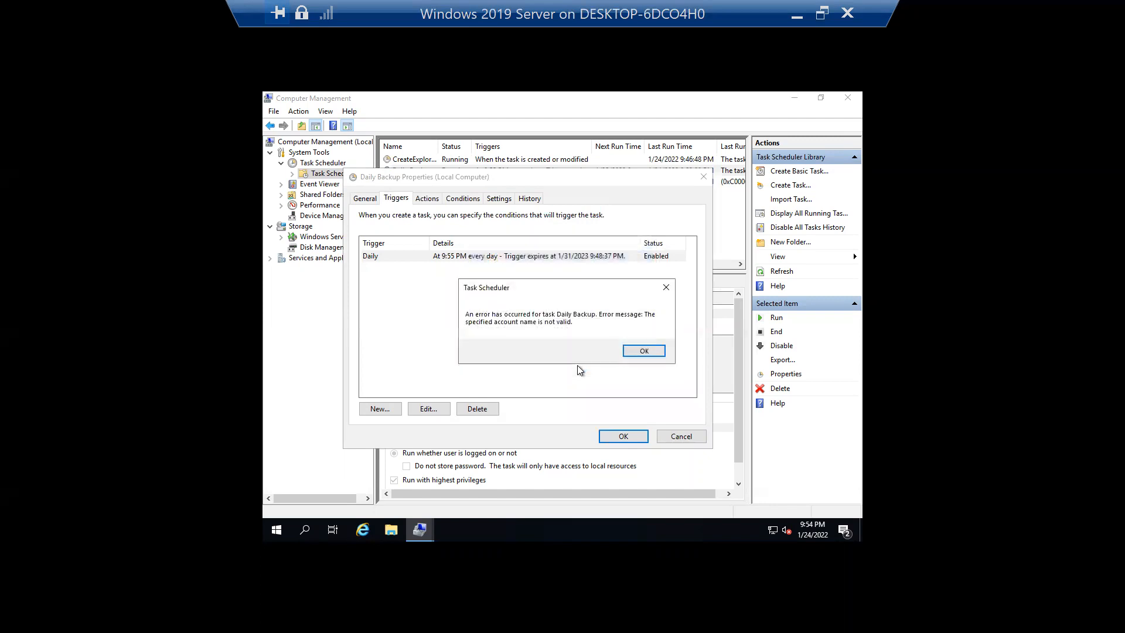
- Dismiss the invalid account name error and re-confirm Daily Backup's daily trigger before retrying the save
left_click(627, 351)
key("Return")
left_click(630, 367)
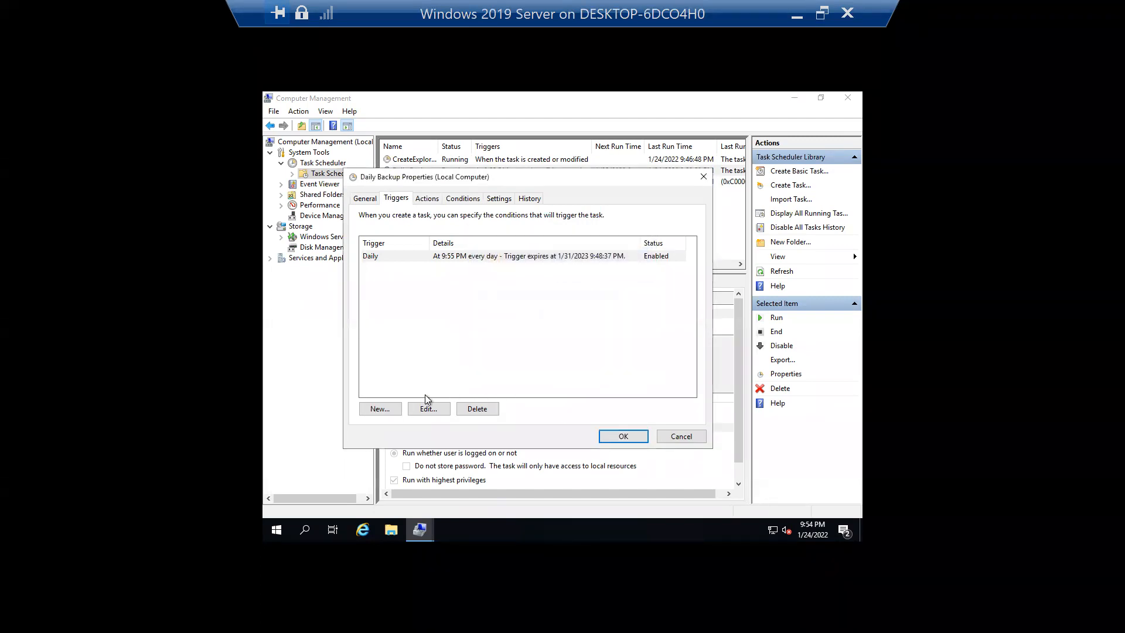
left_click(429, 408)
left_click(655, 439)
left_click(365, 198)
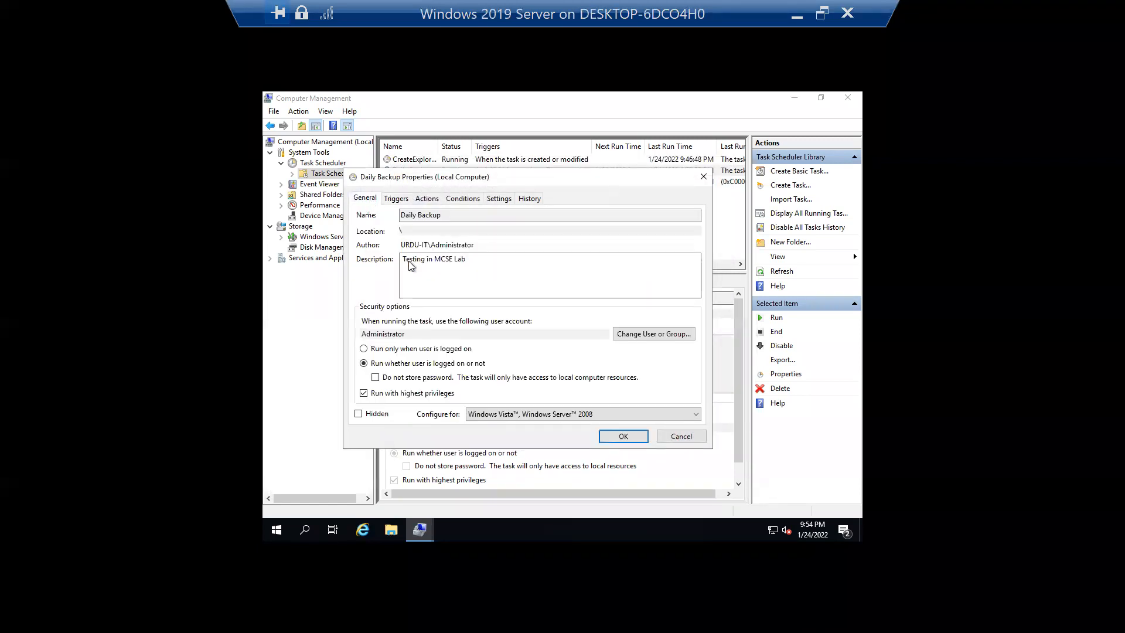
left_click(622, 437)
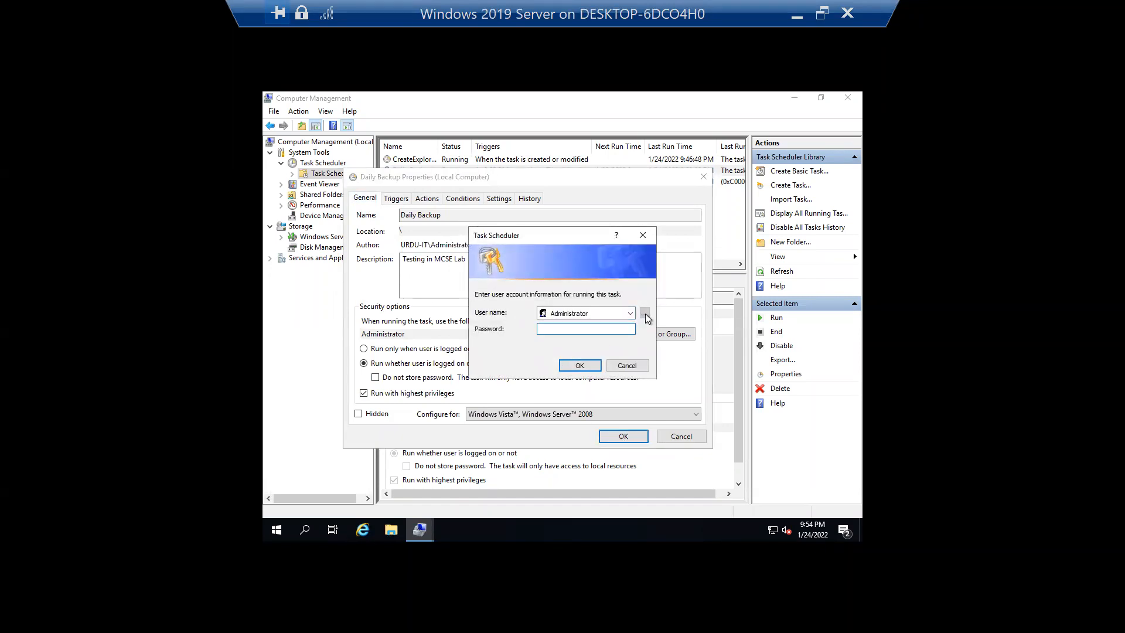
- Keep Administrator as the run-as account, cancel the credentials prompt and close Daily Backup's properties
left_click(630, 313)
left_click(631, 313)
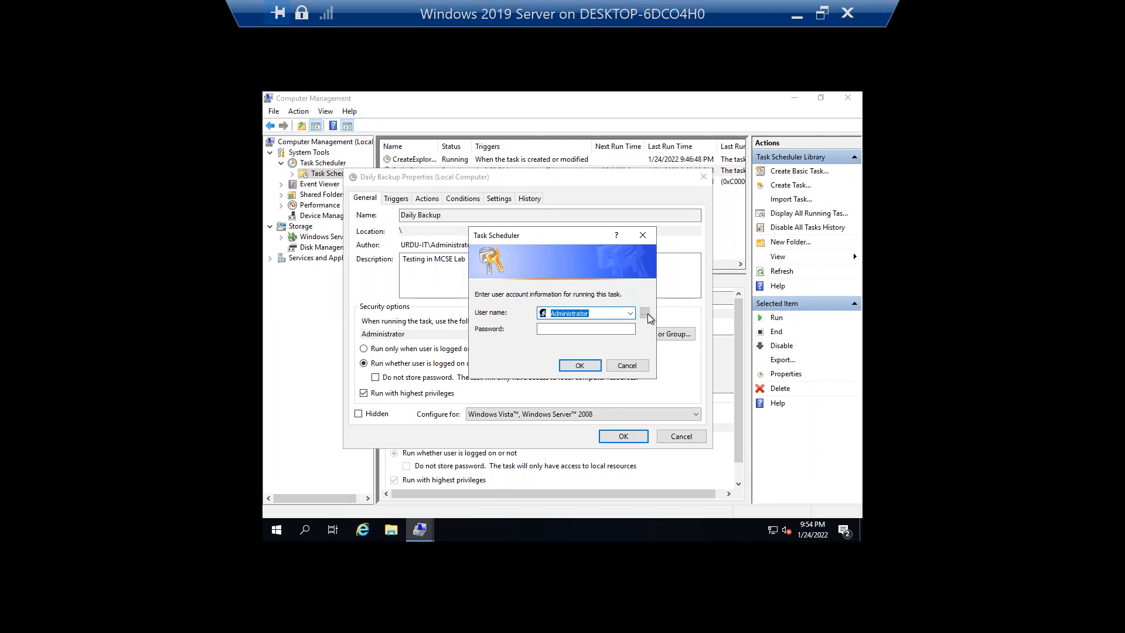
left_click(625, 365)
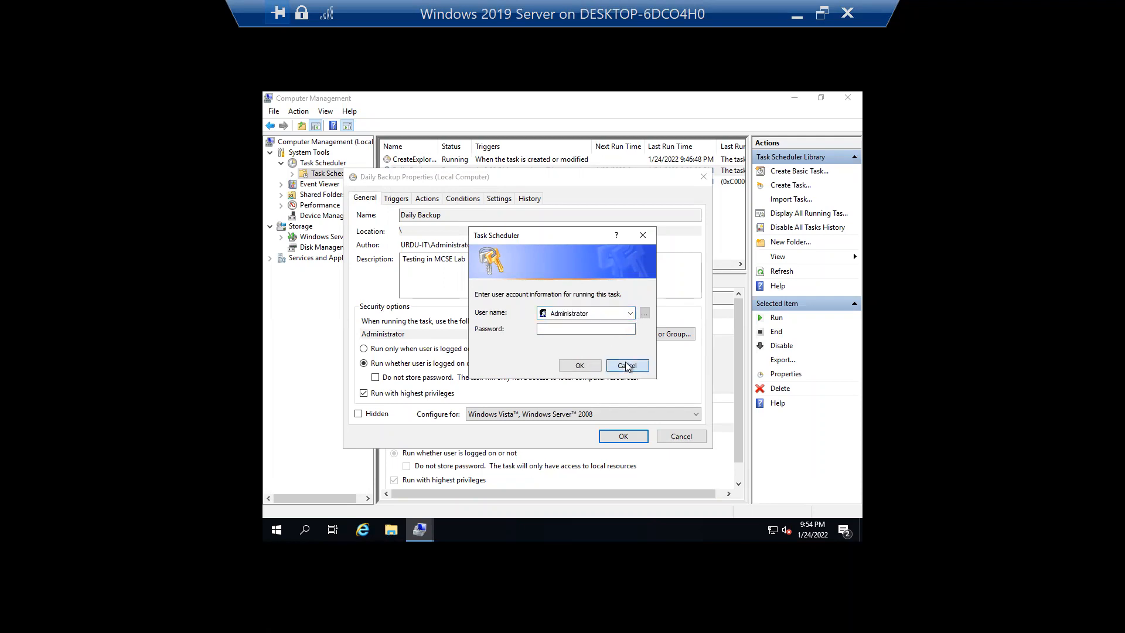
left_click(396, 198)
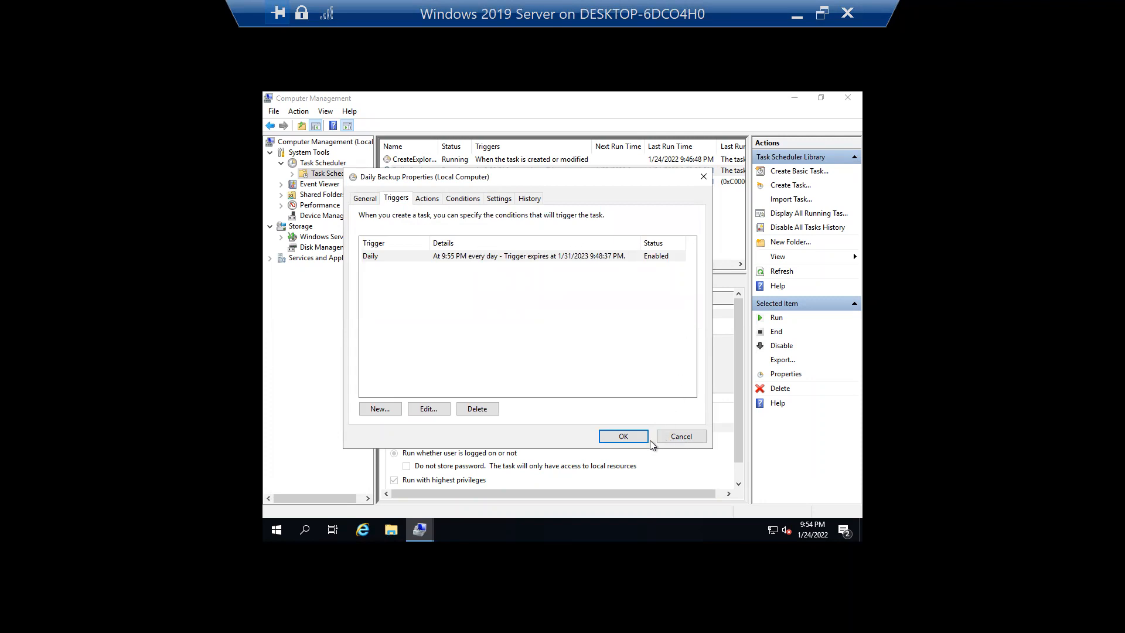
left_click(679, 435)
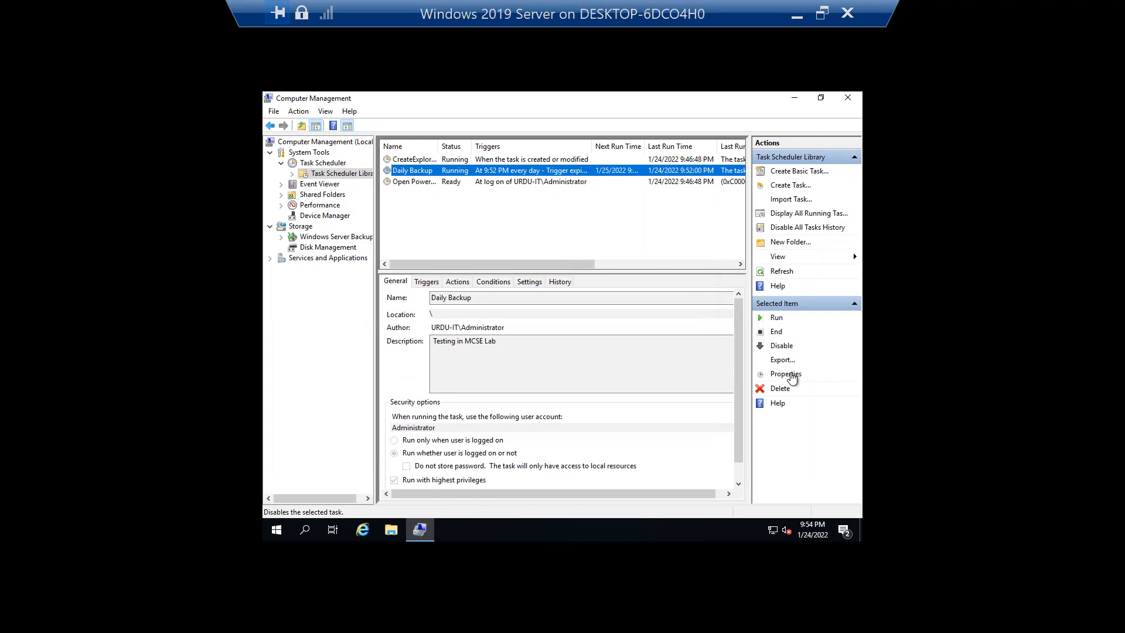
- Disable Daily Backup, then re-enable it and refresh the scheduled task list
left_click(781, 347)
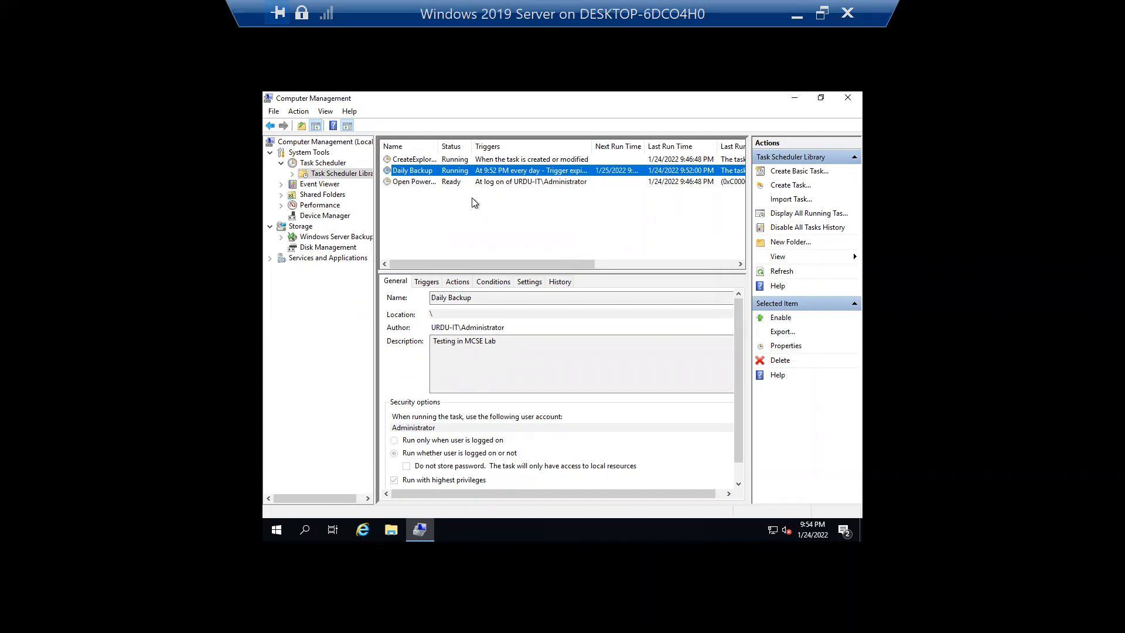
left_click(781, 271)
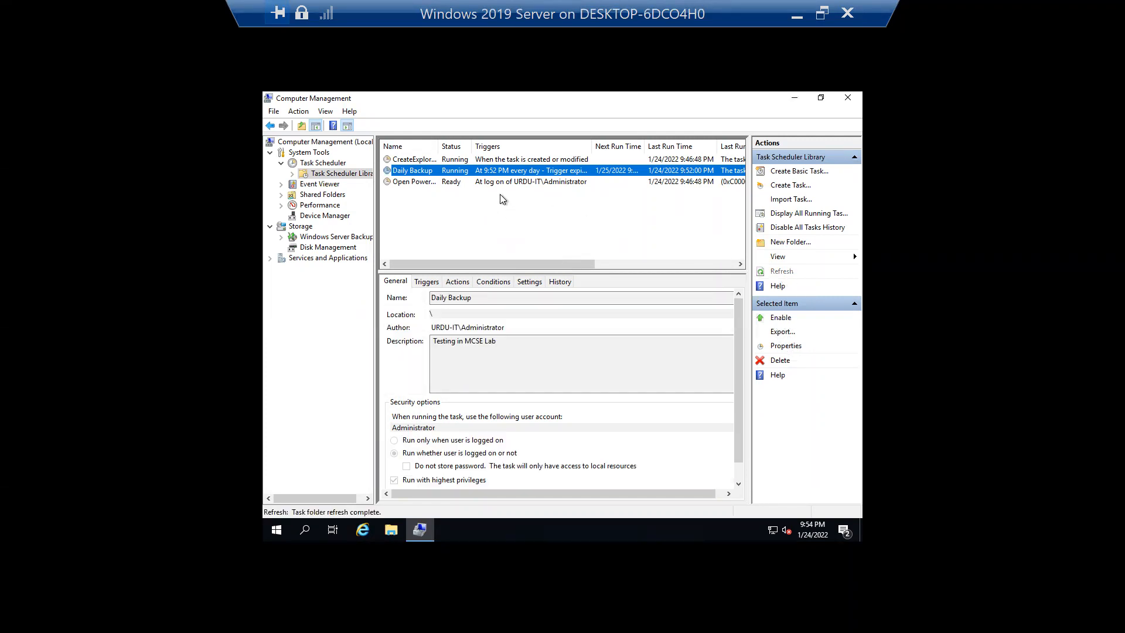
right_click(461, 174)
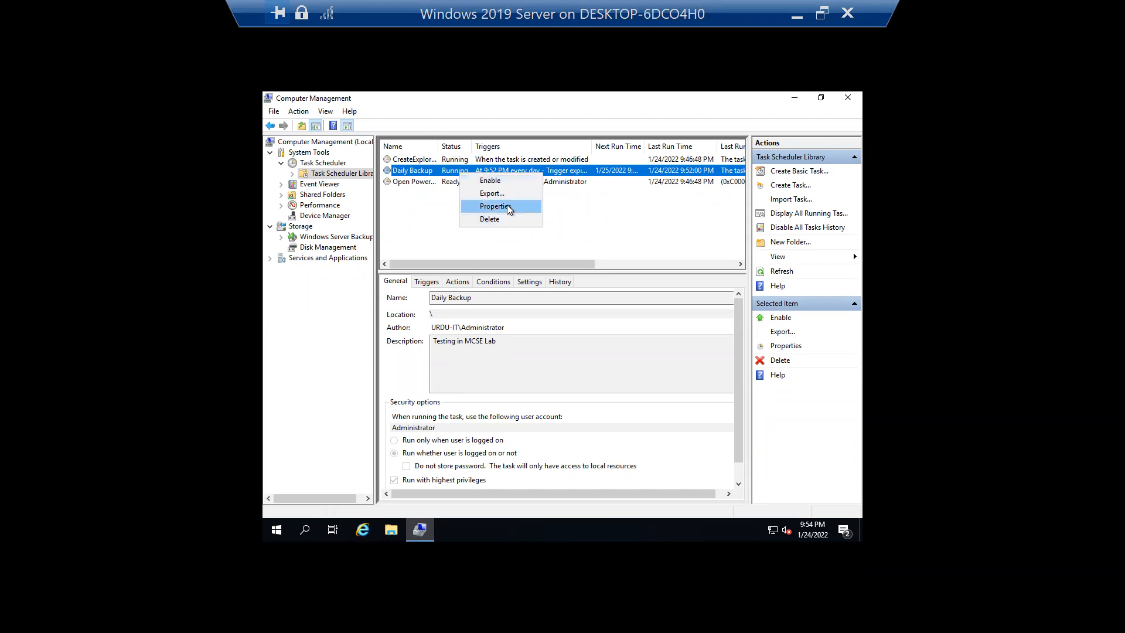
left_click(490, 181)
left_click(781, 271)
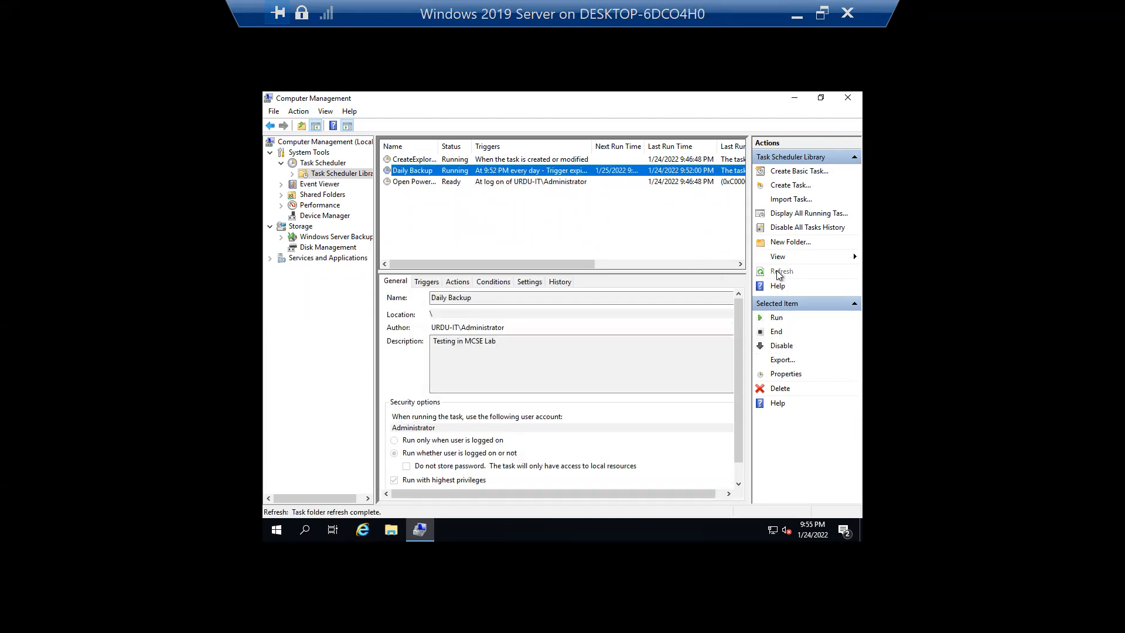
- Start a new task and enter 'vhjvdmsbcma' as its description
left_click(789, 185)
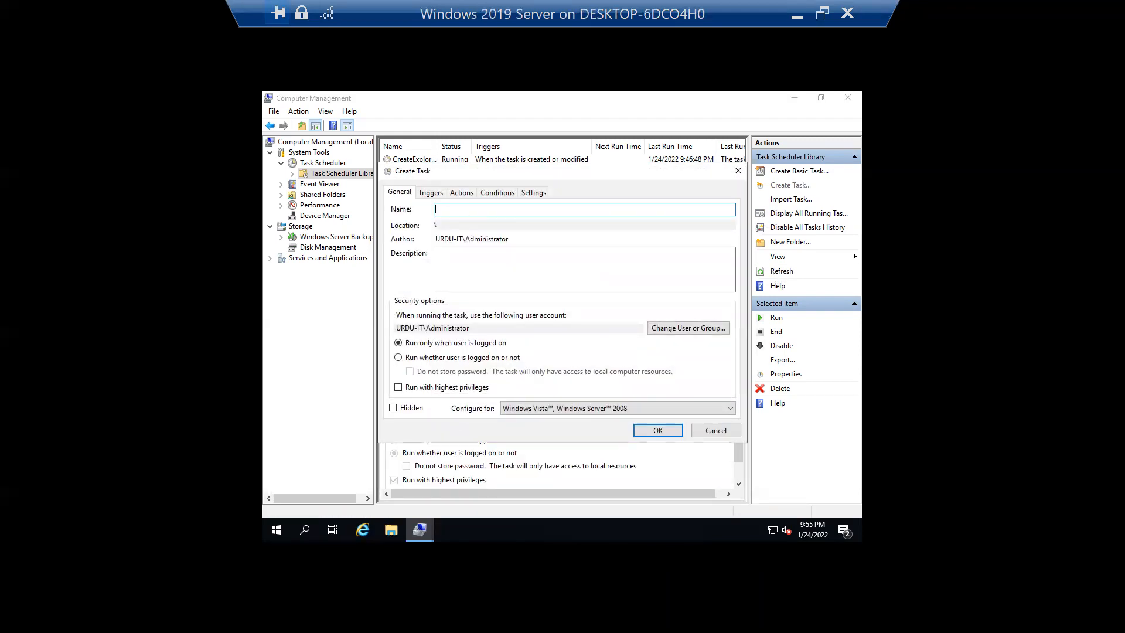
left_click(560, 273)
type("vhjvdmsbcma")
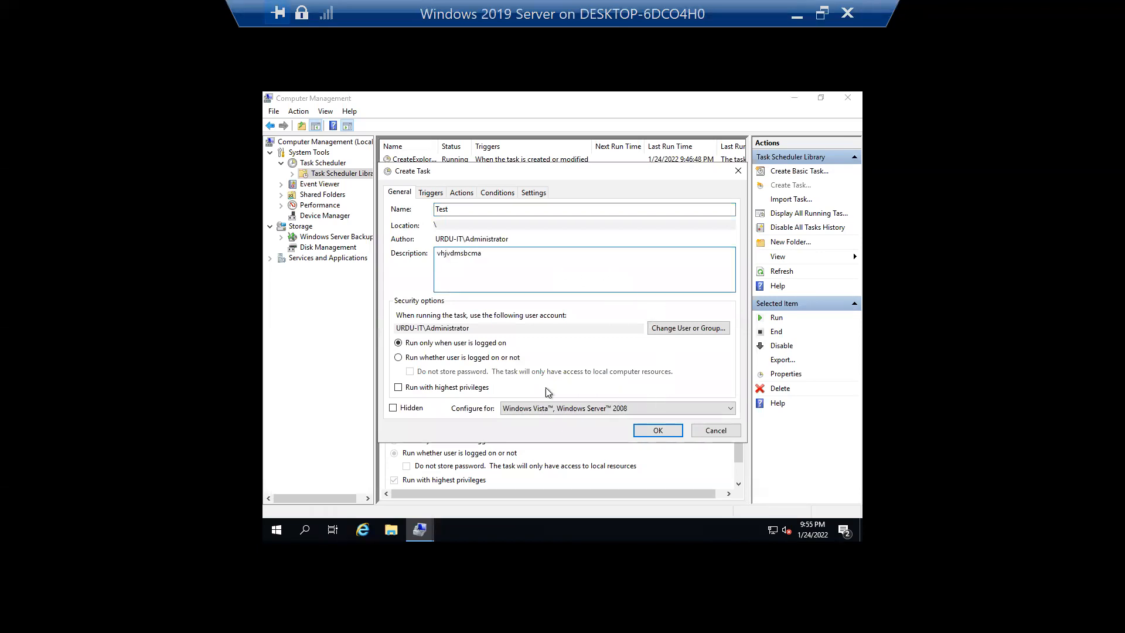
- Add a daily trigger starting at 9:57 PM to the new task
left_click(430, 193)
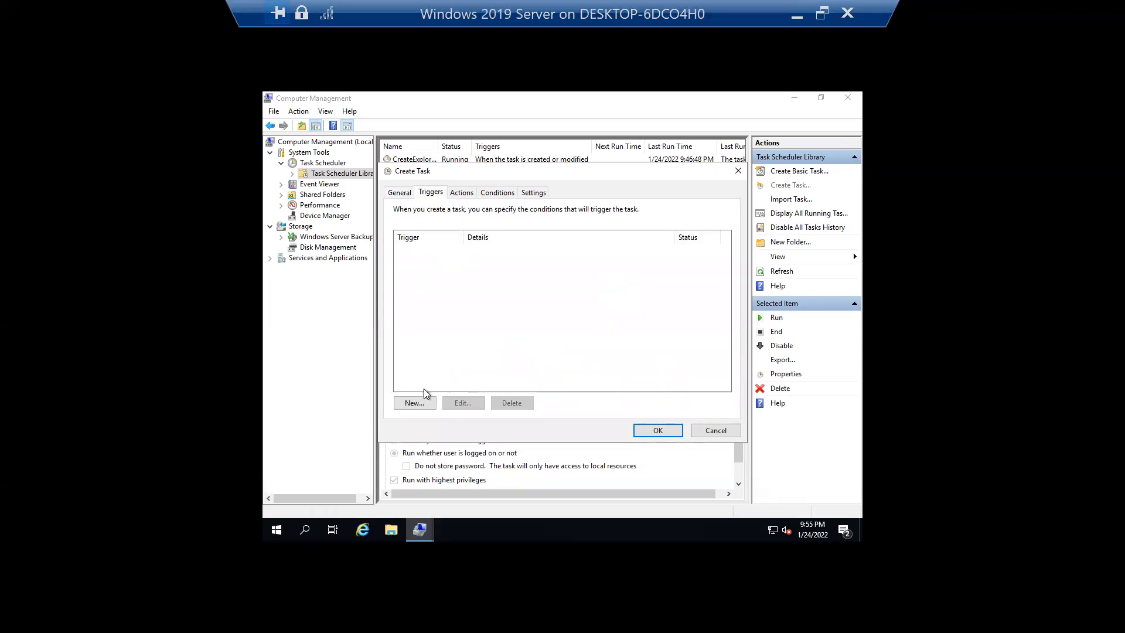
left_click(415, 403)
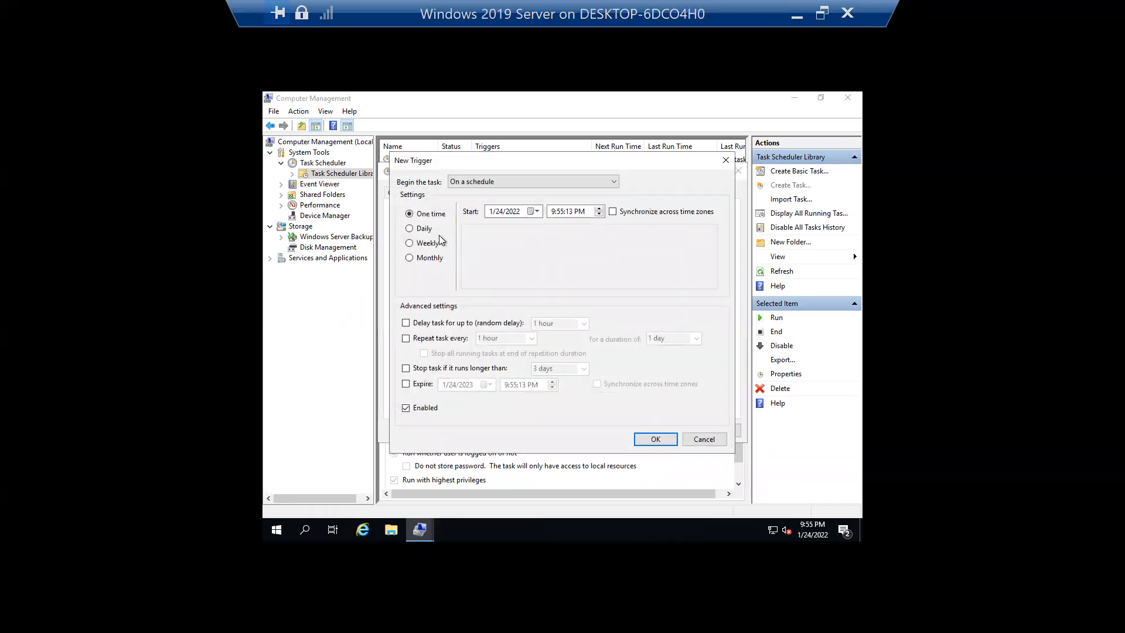
left_click(422, 231)
left_click(566, 212)
left_click(657, 441)
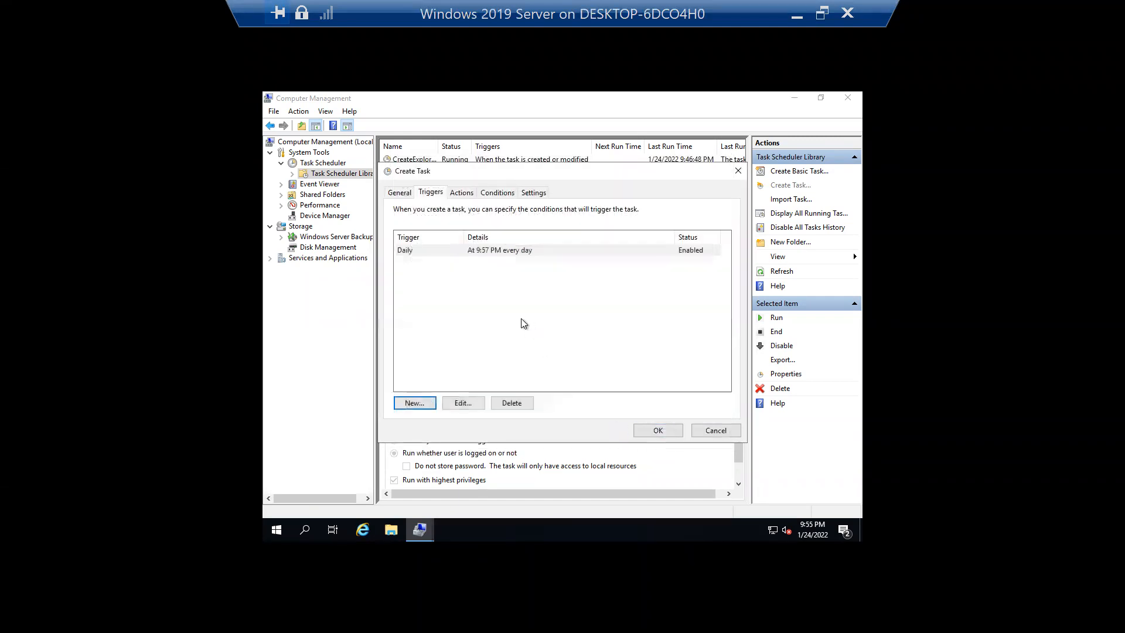
- Add a new action and search System32 for the program 'cmd'
left_click(464, 195)
left_click(418, 400)
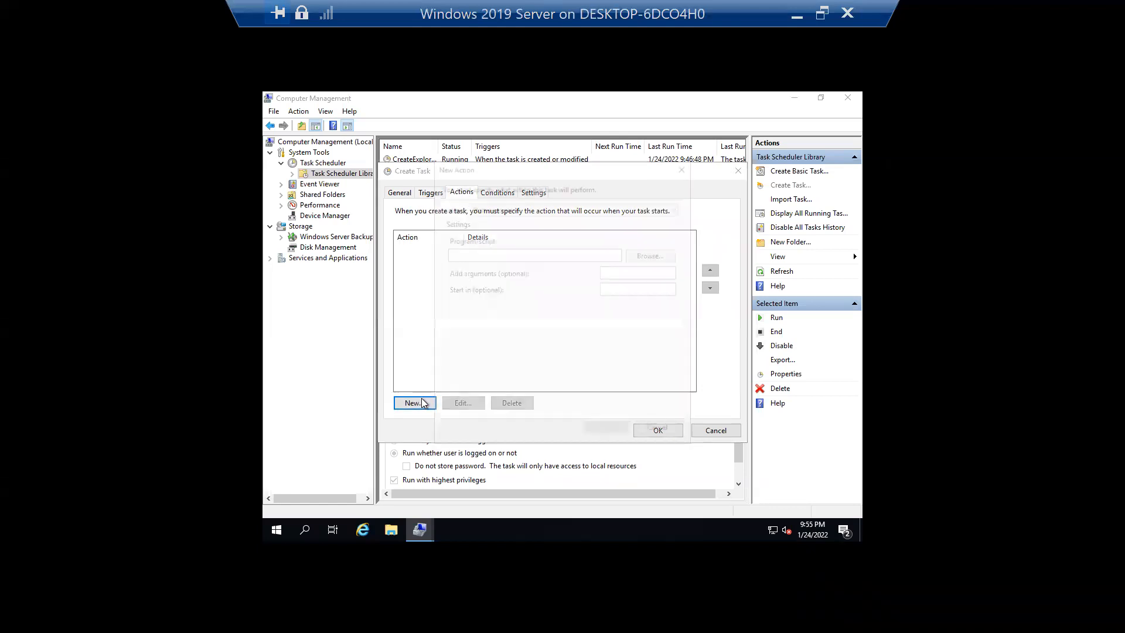
left_click(649, 253)
left_click(717, 203)
type("cmd")
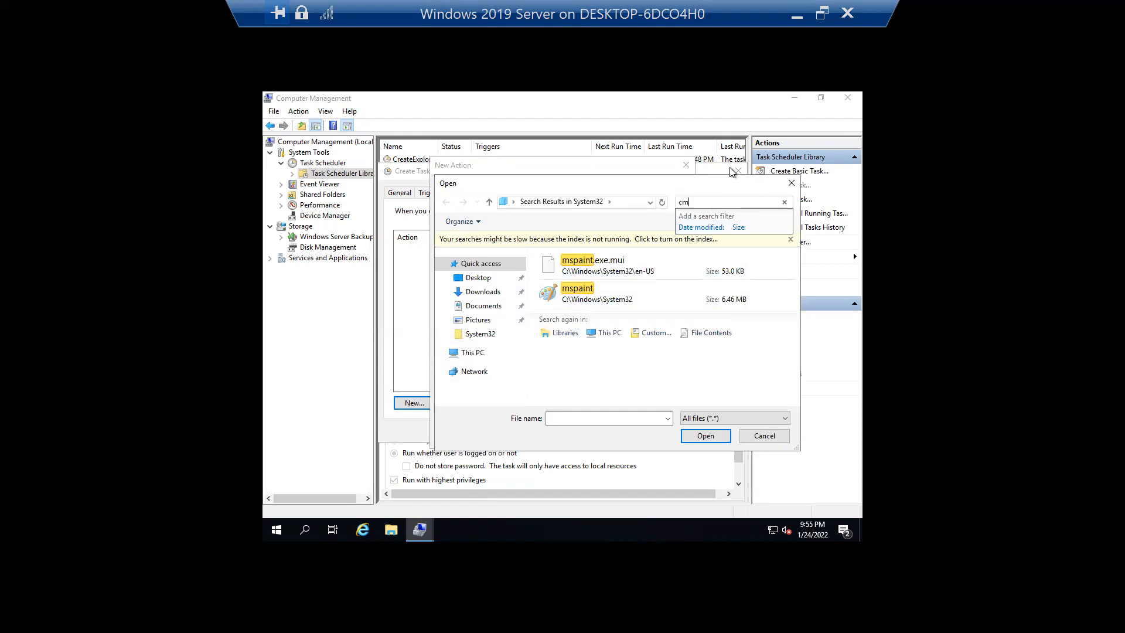
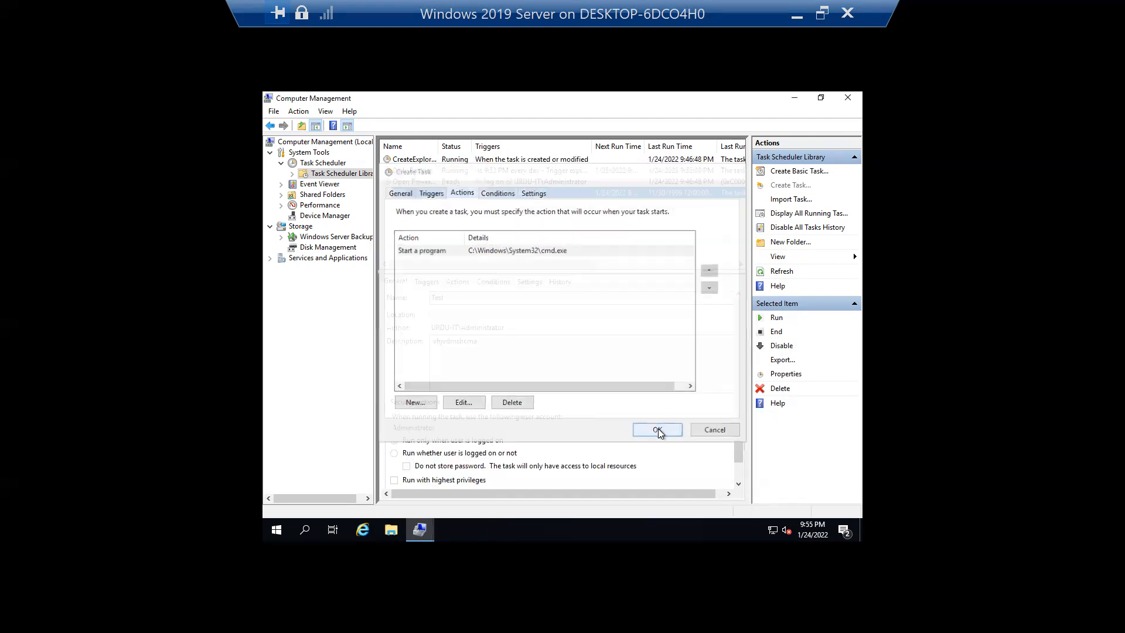
- Create the Test task, refresh the Task Scheduler Library, and open Test's properties
left_click(658, 432)
right_click(459, 222)
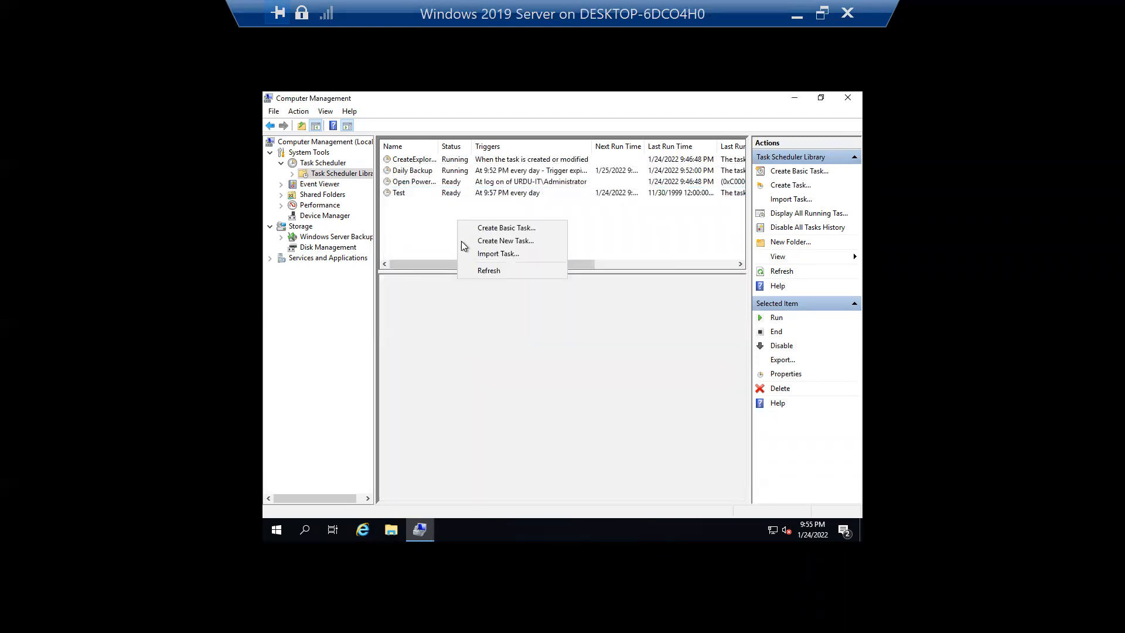
left_click(469, 269)
left_click(437, 195)
double_click(439, 198)
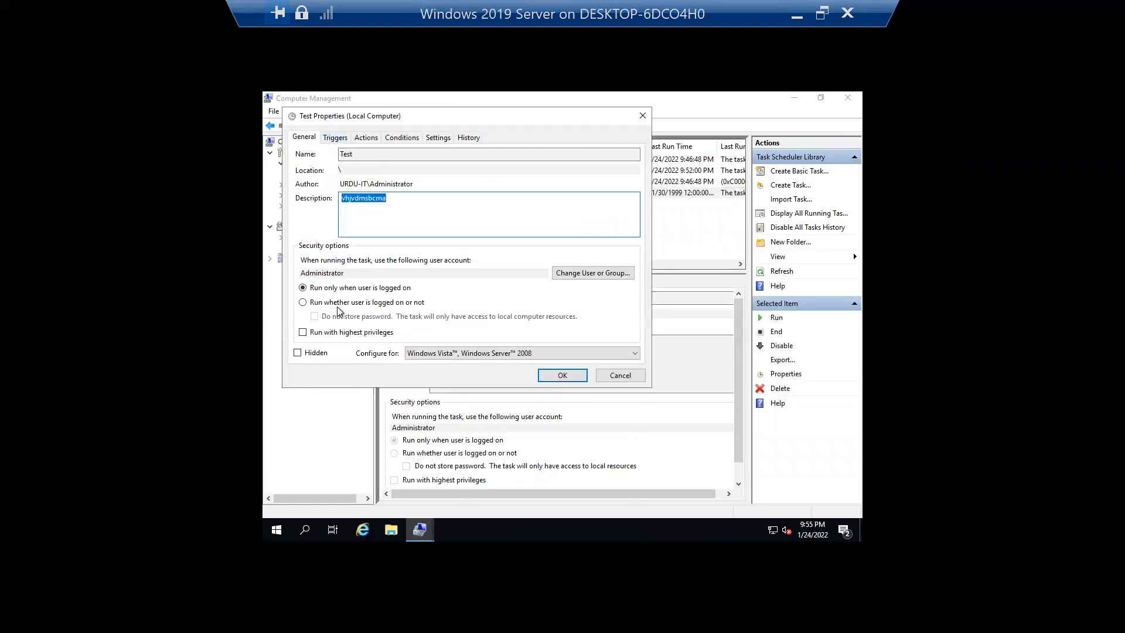
- Set the Test task to run whether the user is logged on or not
left_click(345, 303)
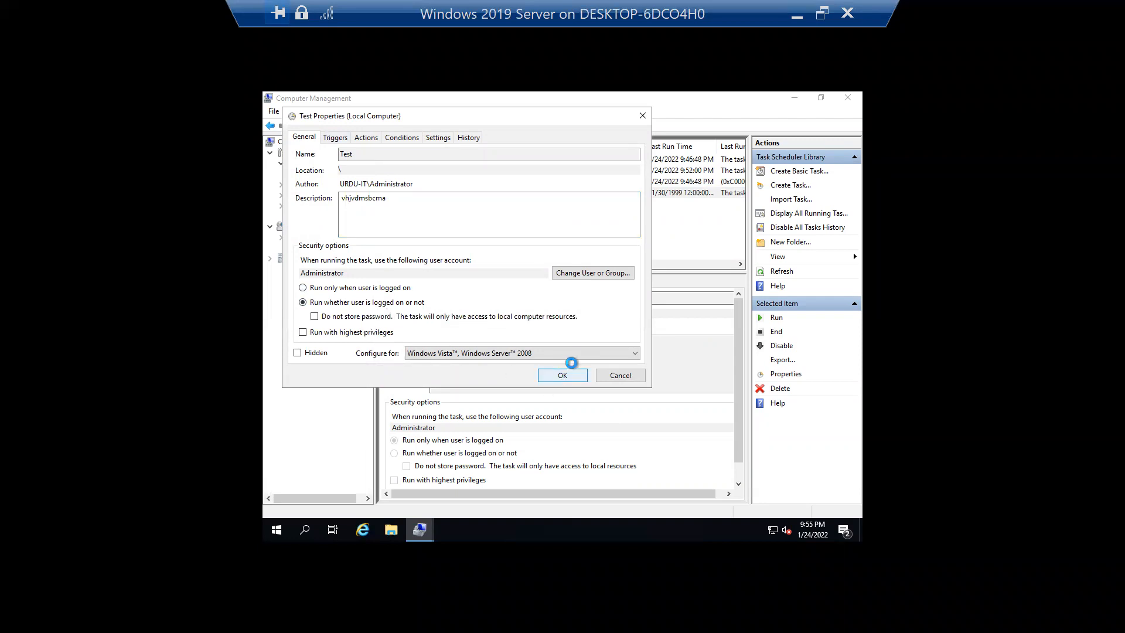
left_click(572, 372)
left_click(627, 365)
- Change the task's run-as account to Administrator and save it with the account password
left_click(602, 275)
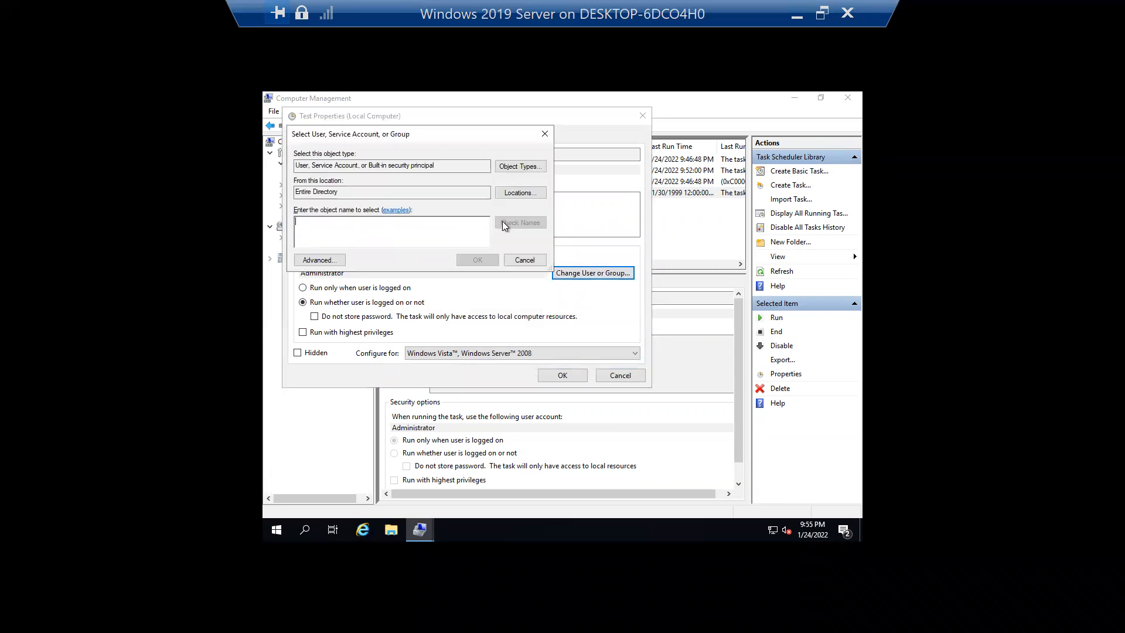
type("Administrat")
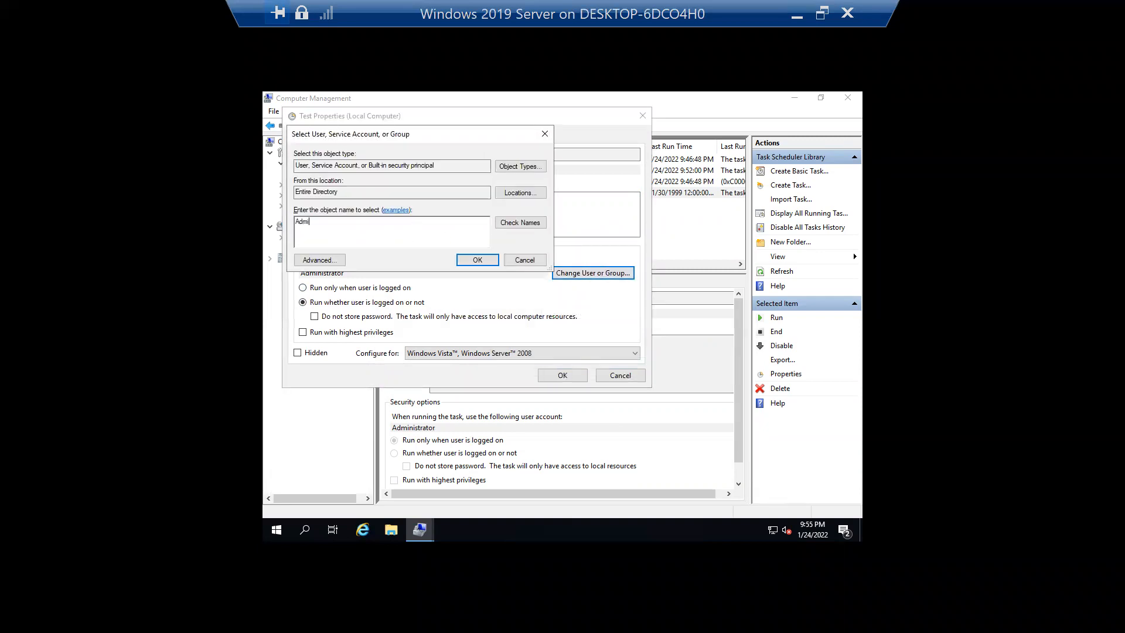
left_click(515, 223)
left_click(357, 229)
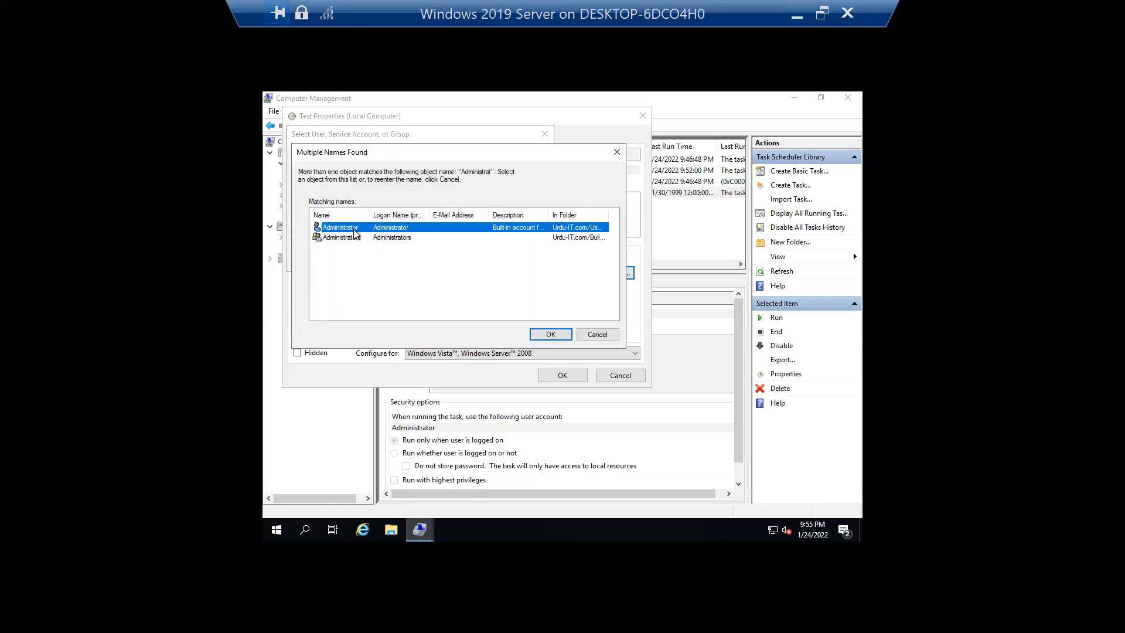
left_click(551, 335)
left_click(477, 259)
left_click(573, 378)
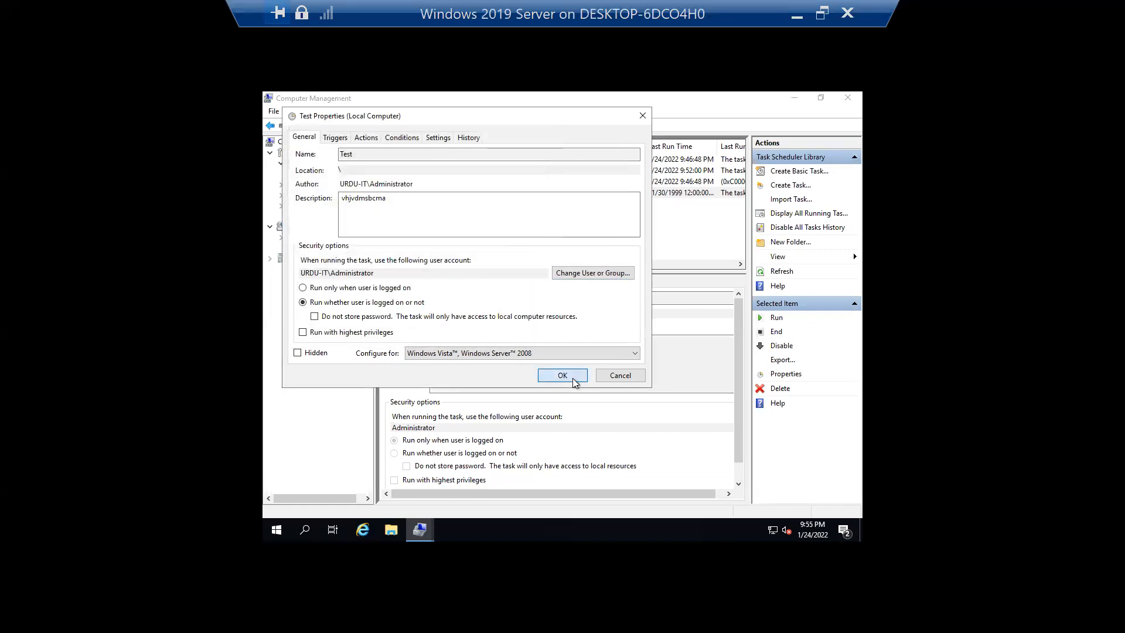
type("••••••")
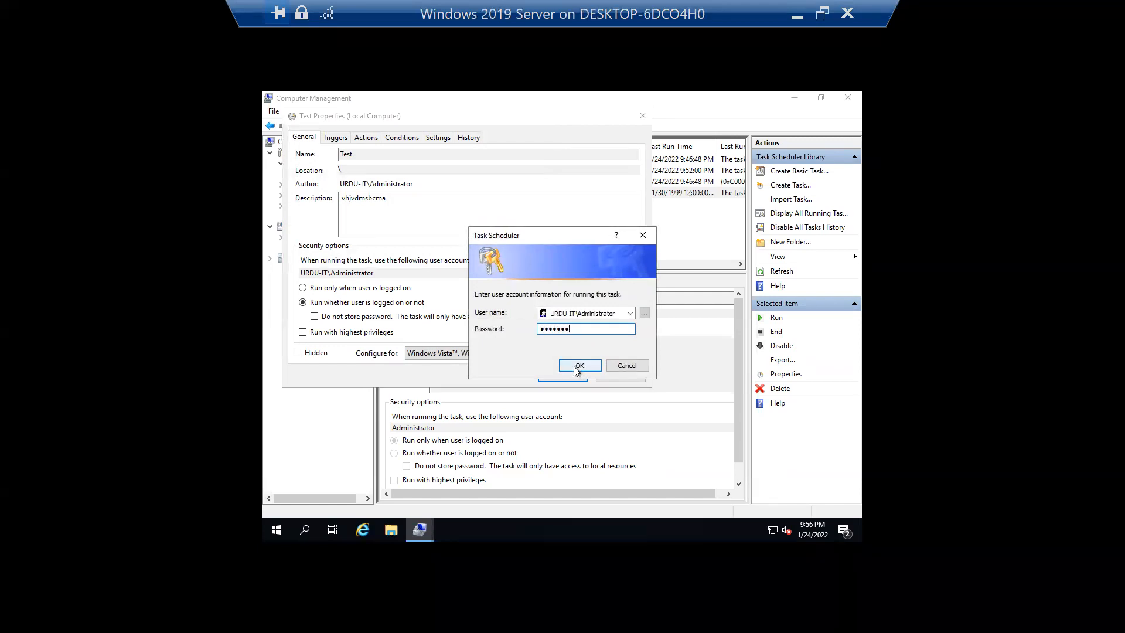
left_click(579, 365)
right_click(464, 233)
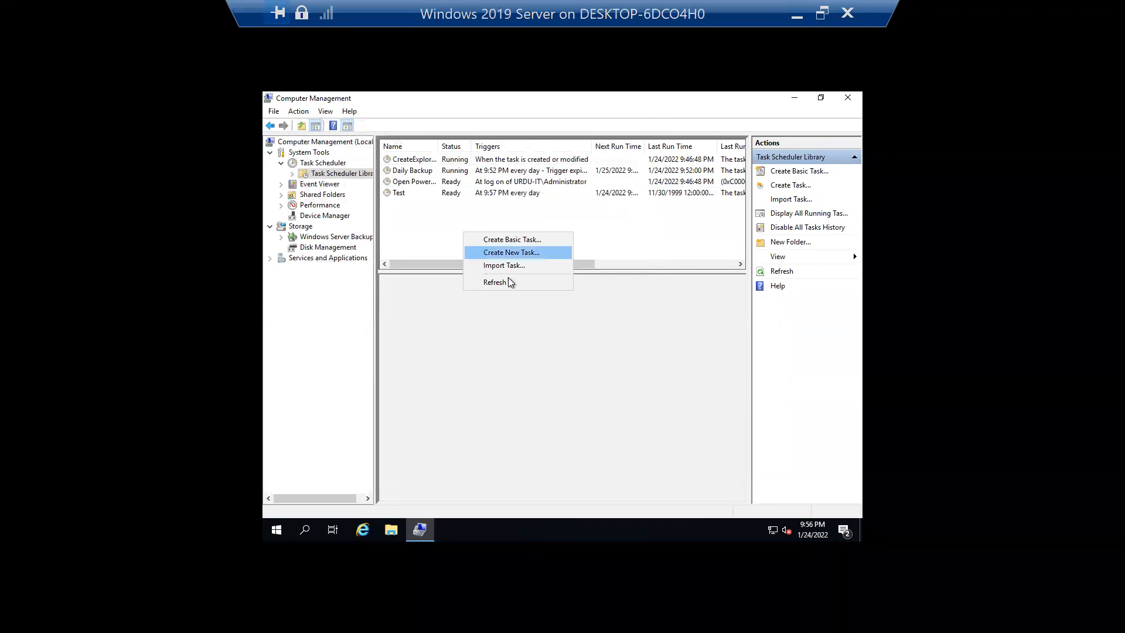
- Run the Test task, refresh to see it Running at 9:56:08 PM, and window the VM session
left_click(517, 291)
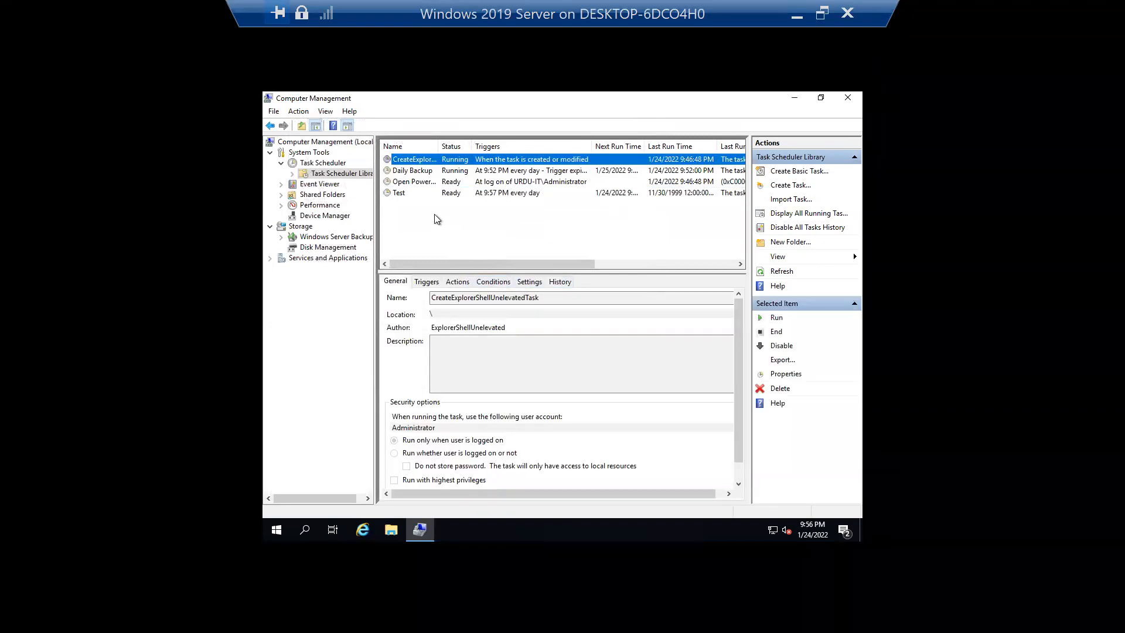
left_click(409, 194)
right_click(409, 194)
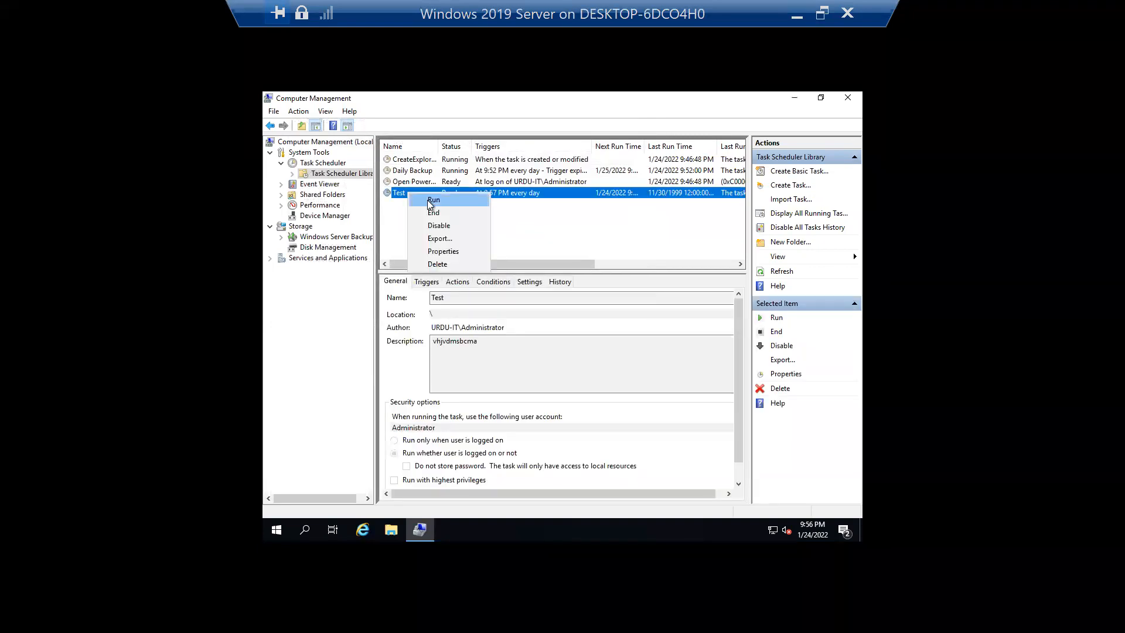
left_click(428, 203)
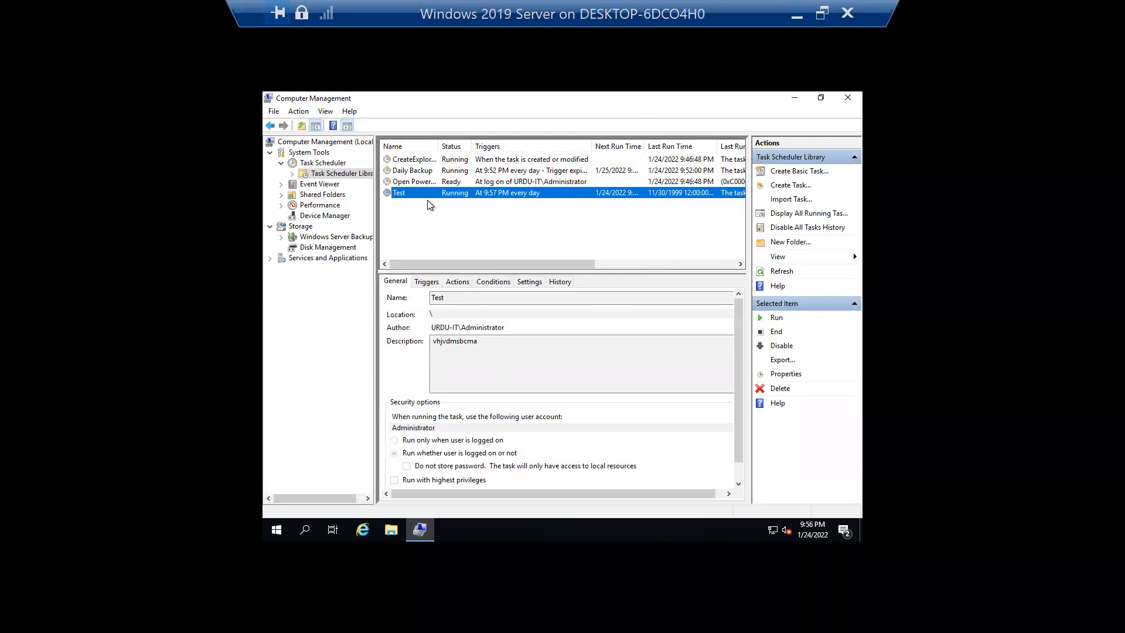
right_click(490, 213)
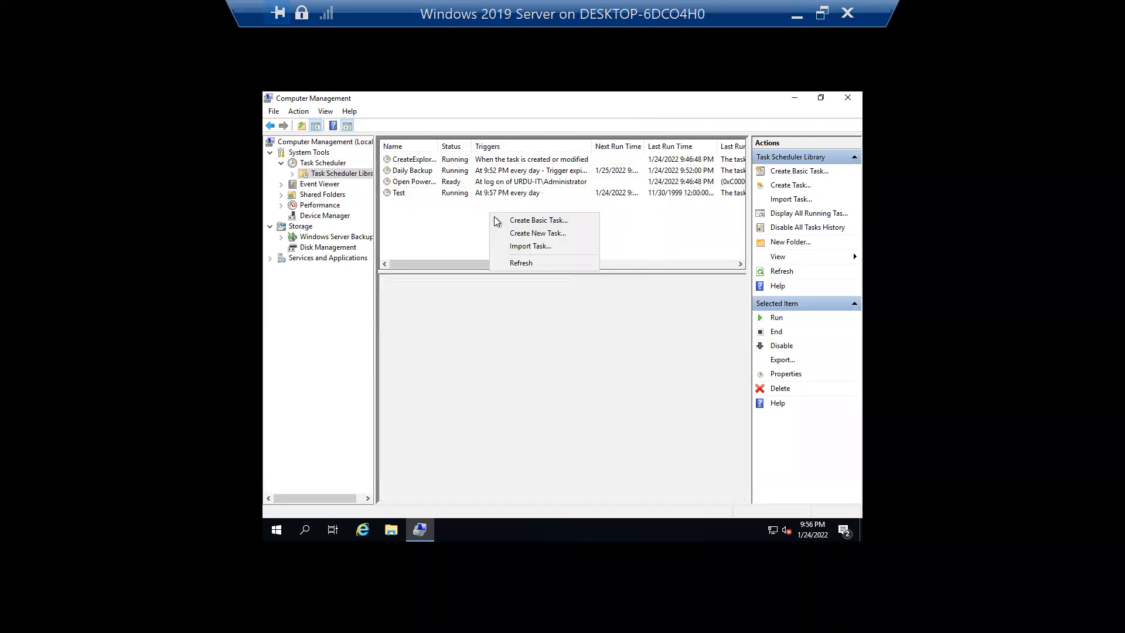
left_click(560, 266)
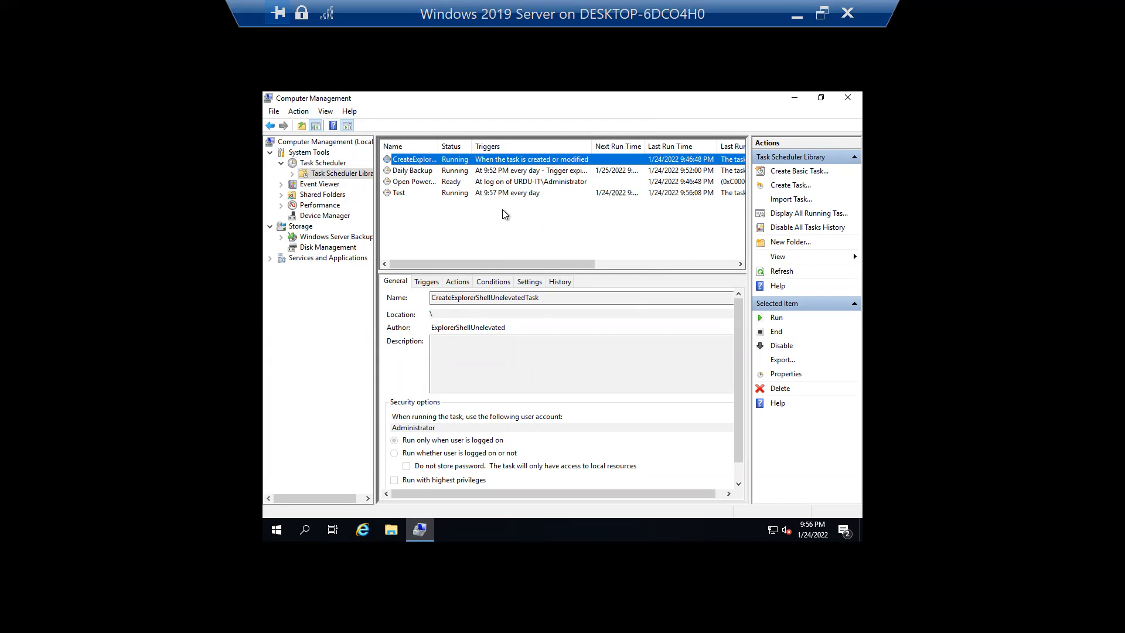
double_click(685, 12)
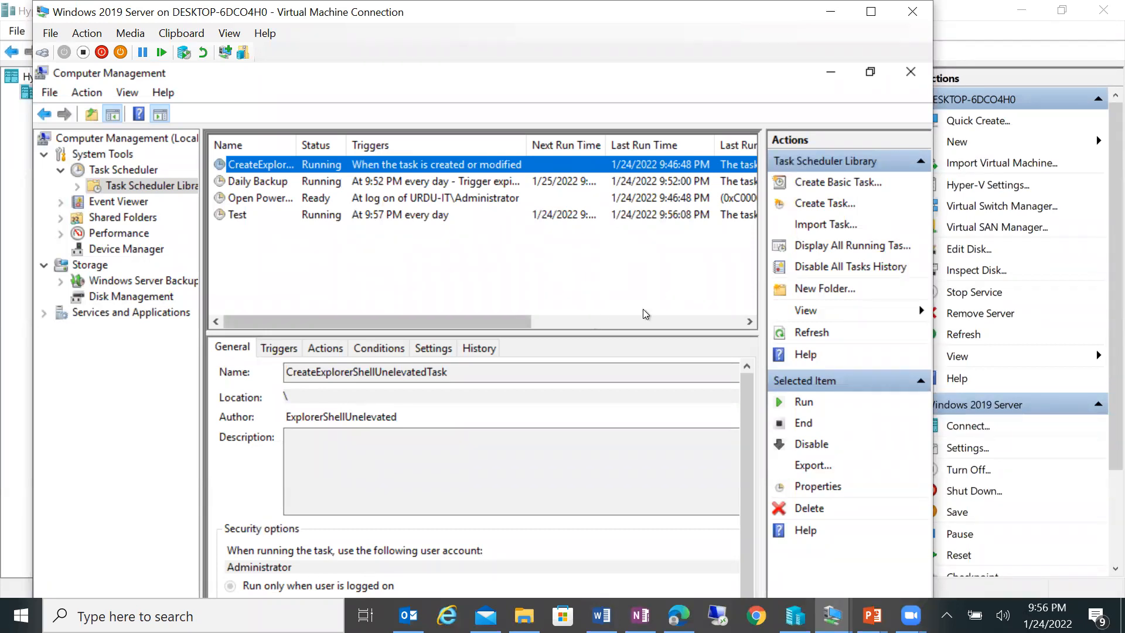
- Close Computer Management on the server and return the VM session to full screen
left_click(910, 73)
left_click(880, 11)
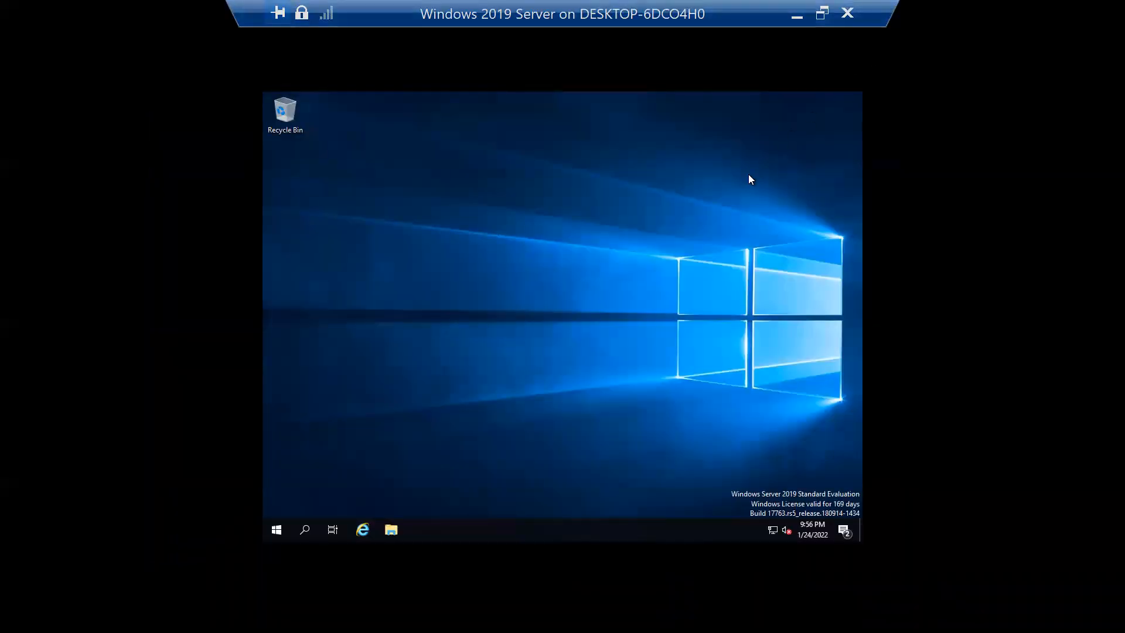
left_click(822, 13)
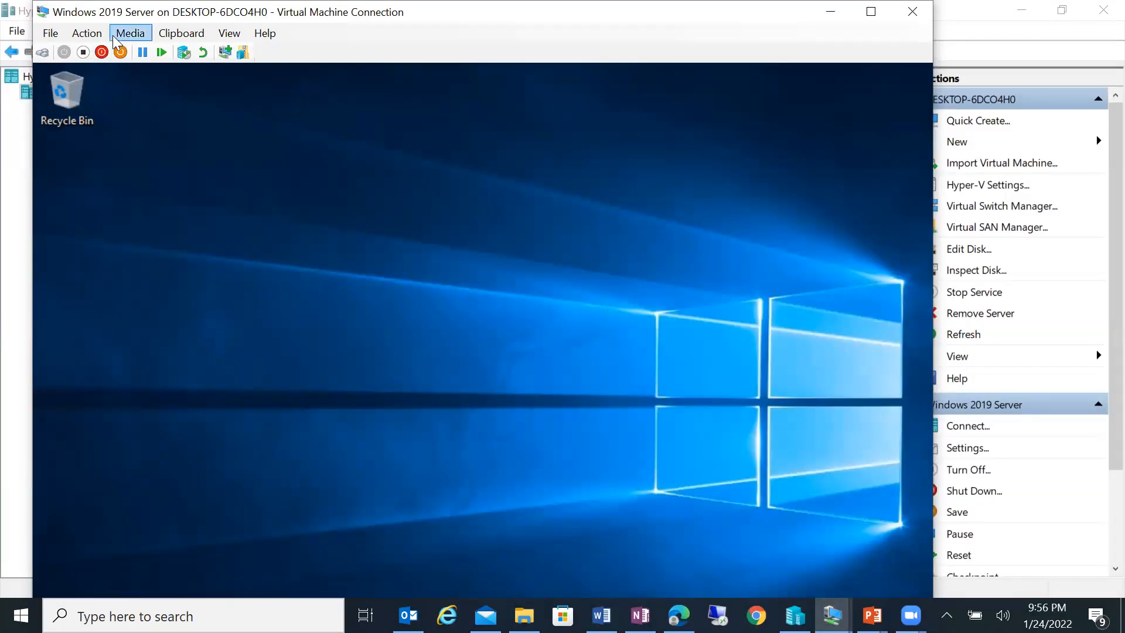
left_click(86, 33)
left_click(495, 50)
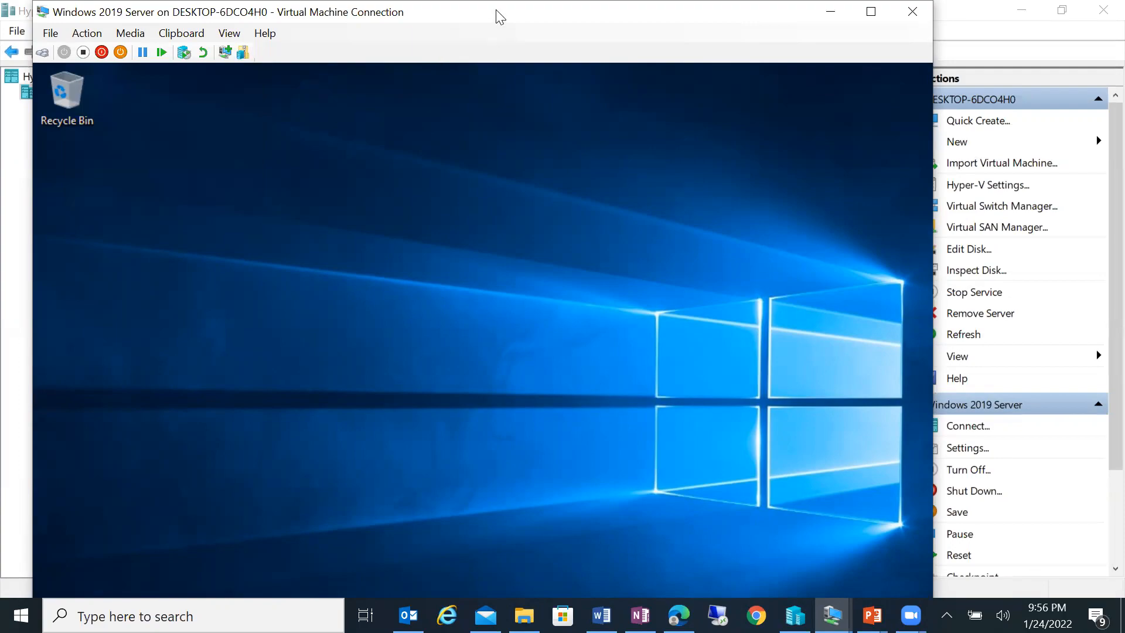
double_click(494, 12)
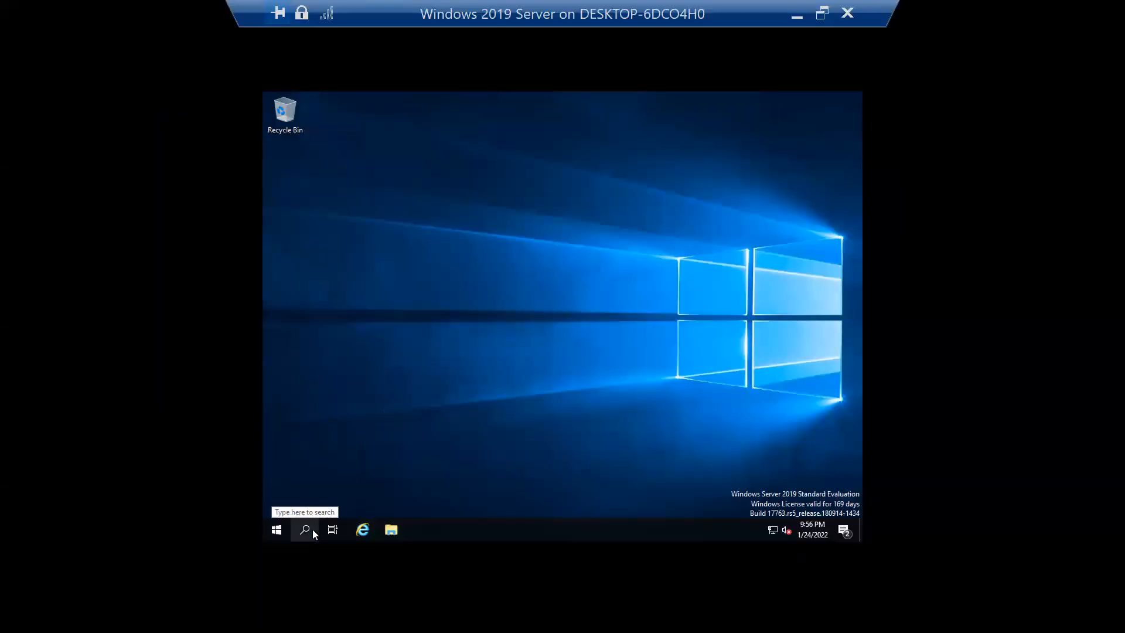
- Search 'com' and relaunch Computer Management from the results
left_click(314, 532)
type("com")
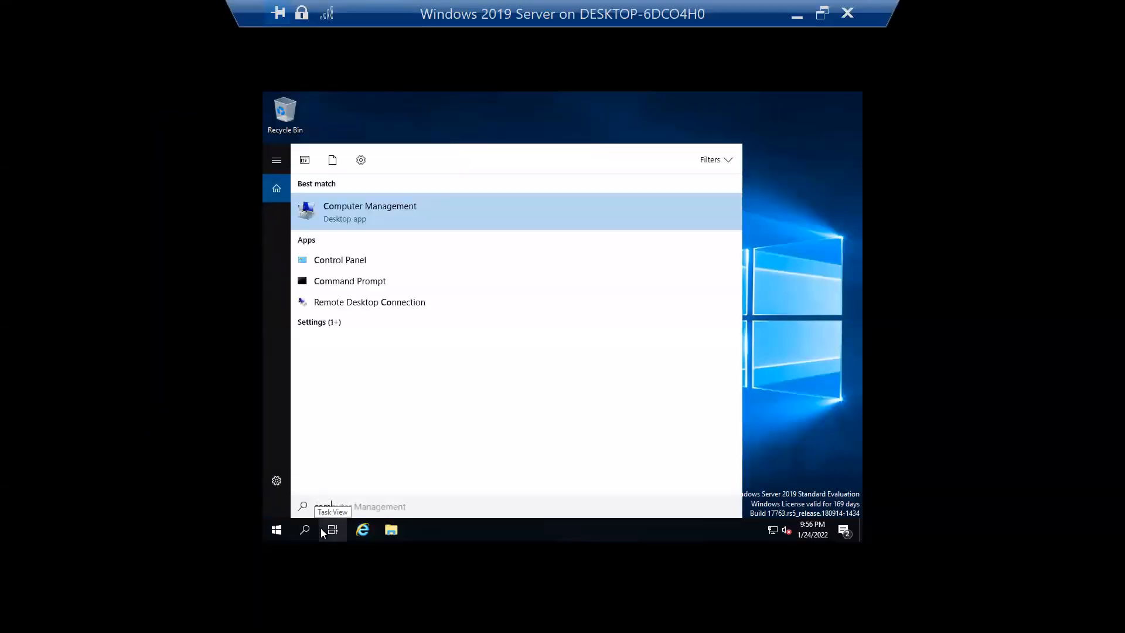
left_click(354, 208)
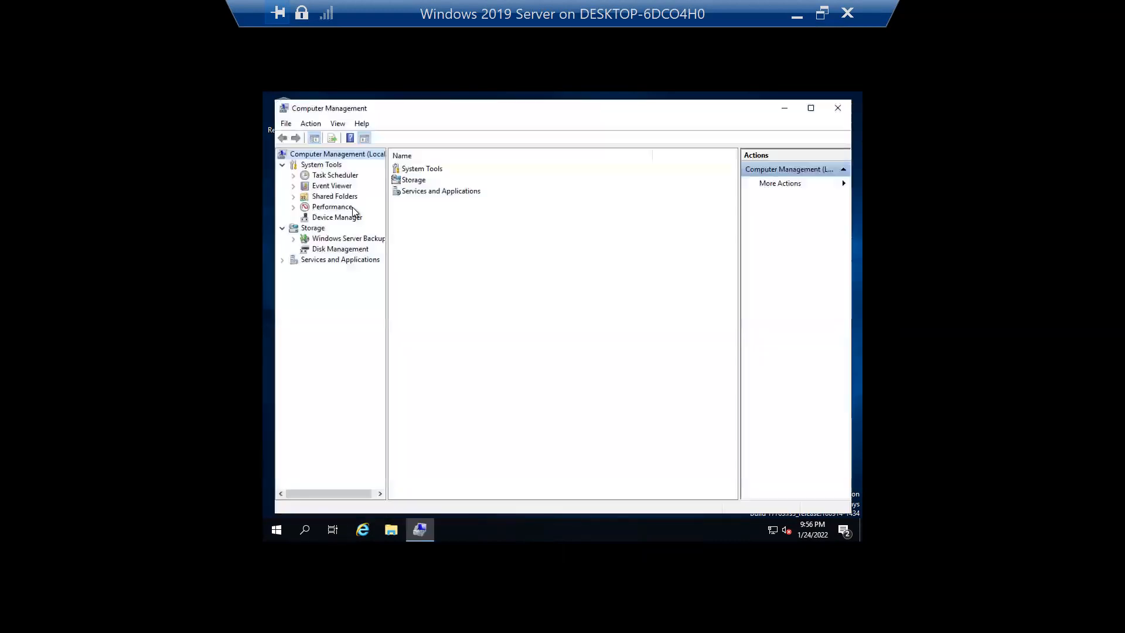
- Browse the Application, Security, Setup and System Windows Logs in Event Viewer, ending on System
left_click(341, 188)
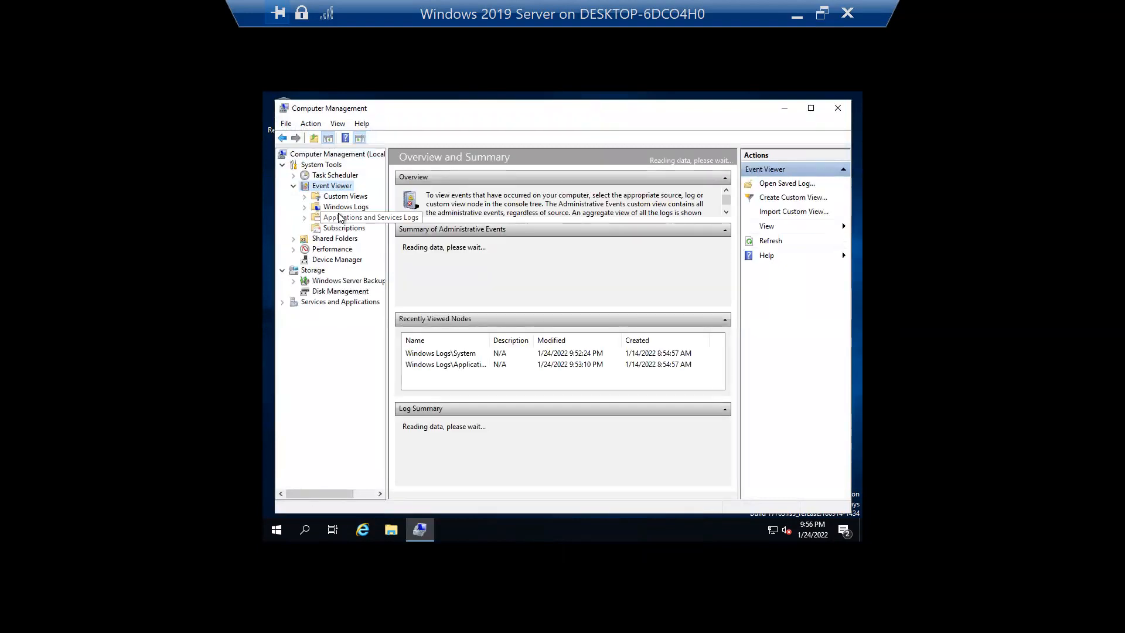
left_click(342, 209)
left_click(351, 218)
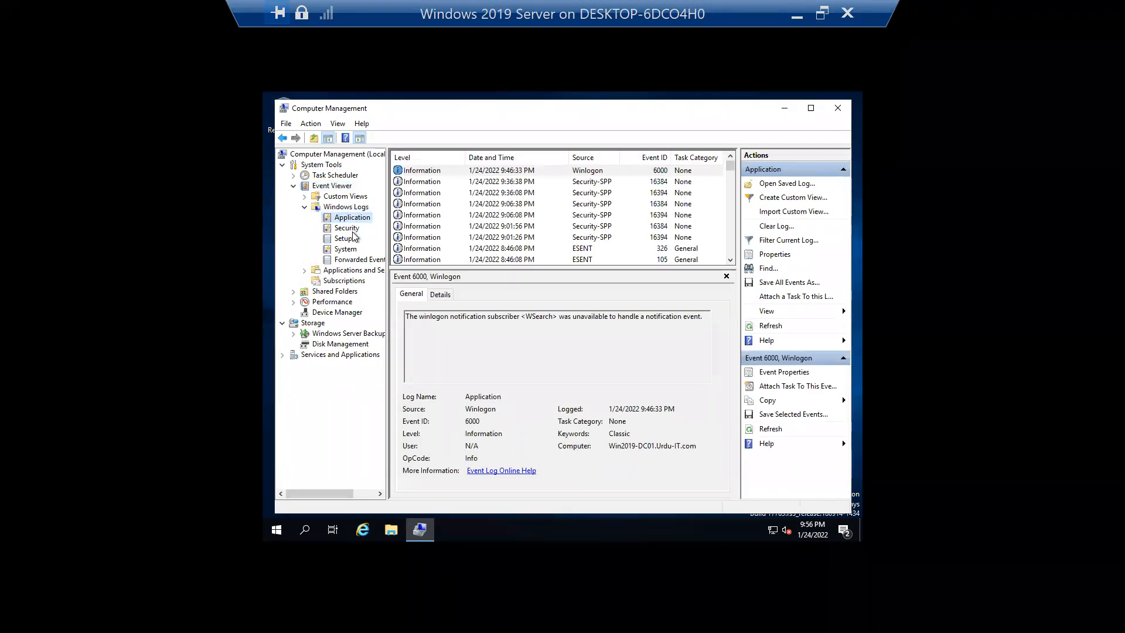
left_click(351, 230)
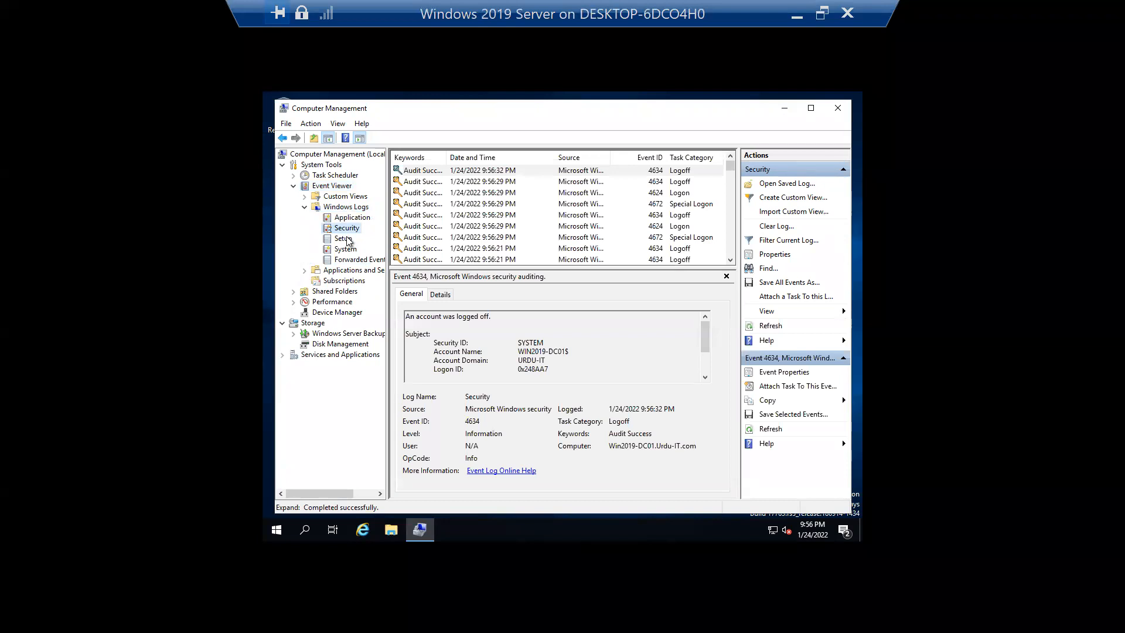
left_click(347, 240)
left_click(356, 251)
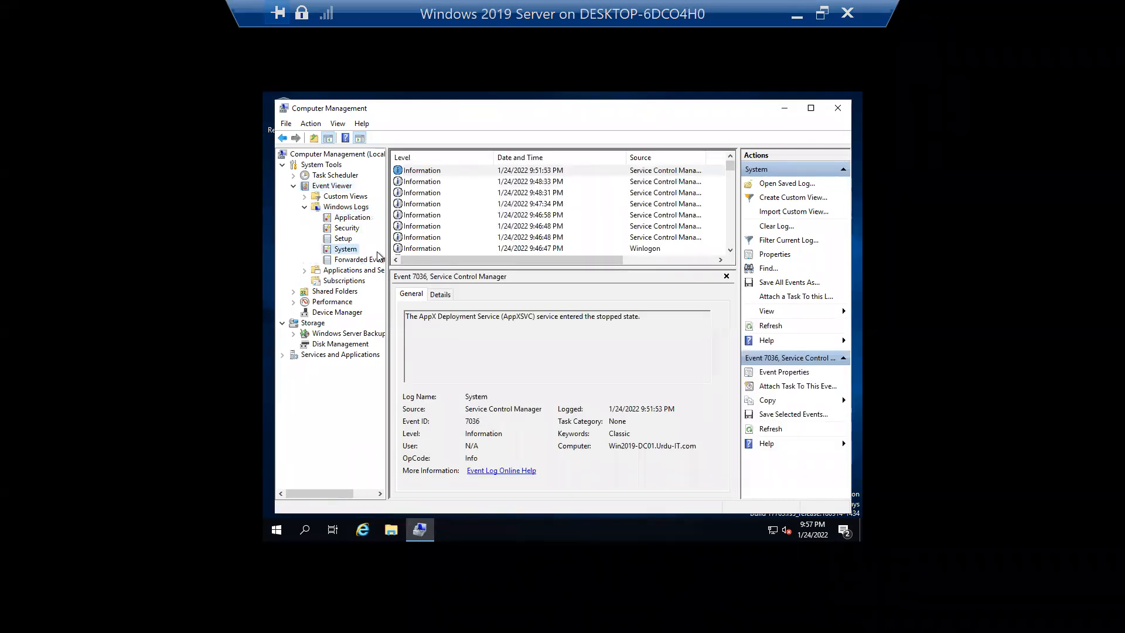
left_click(344, 229)
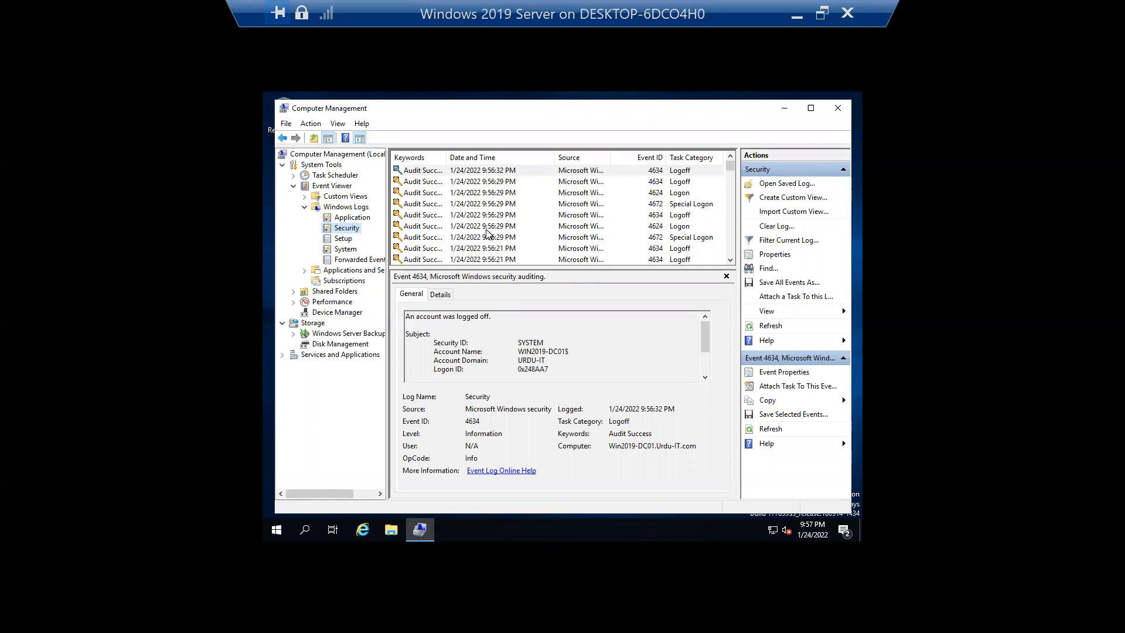
left_click(344, 250)
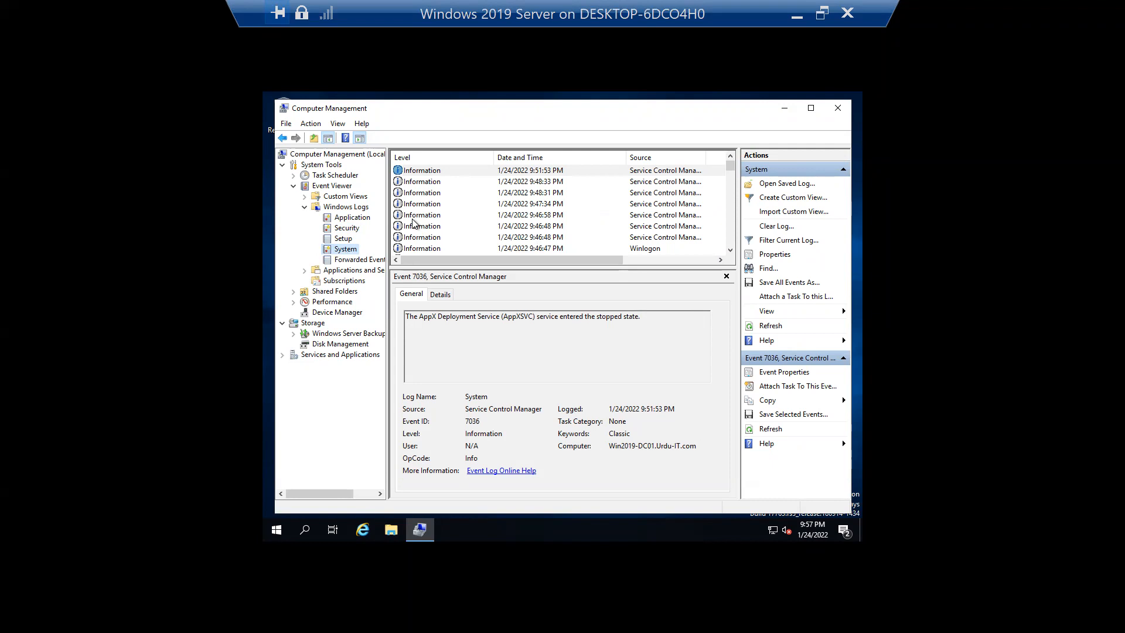
left_click(346, 239)
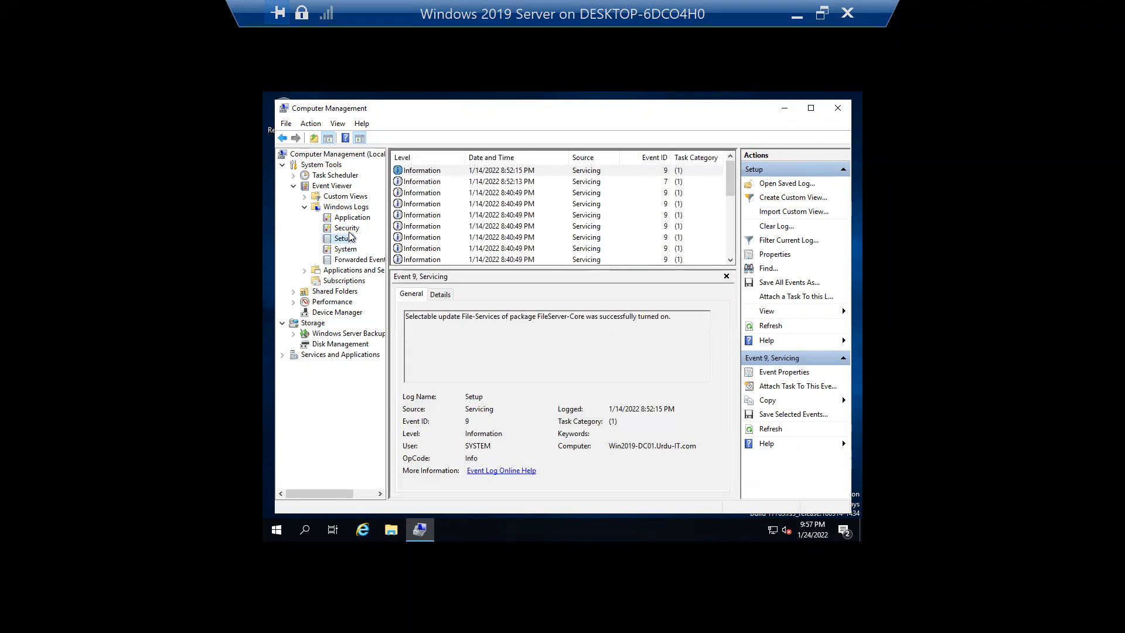
left_click(351, 218)
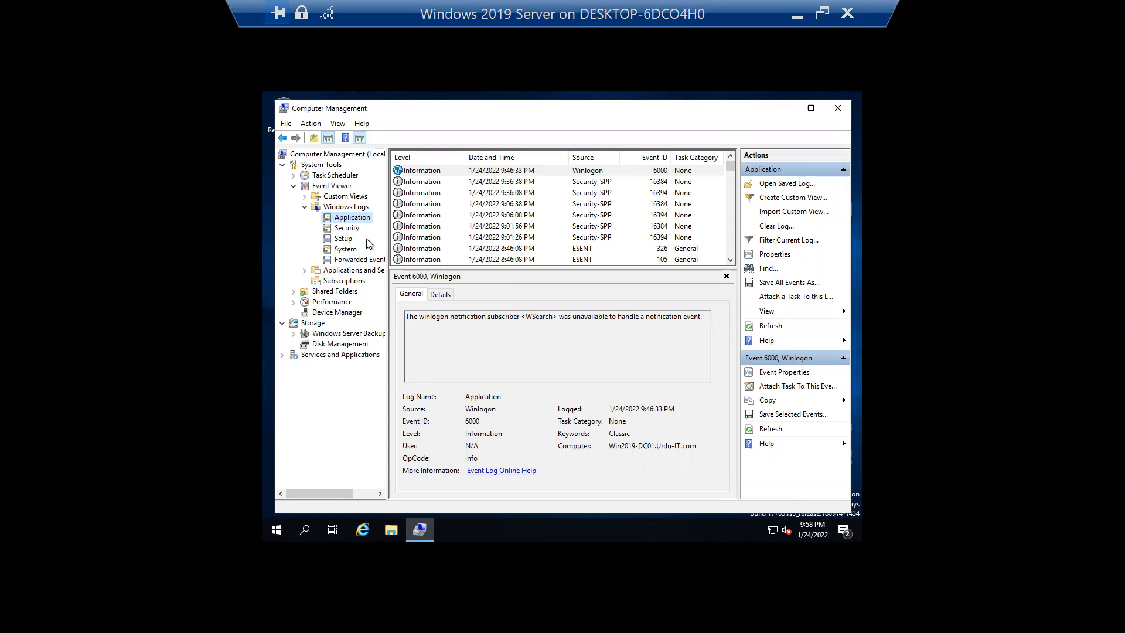
left_click(350, 249)
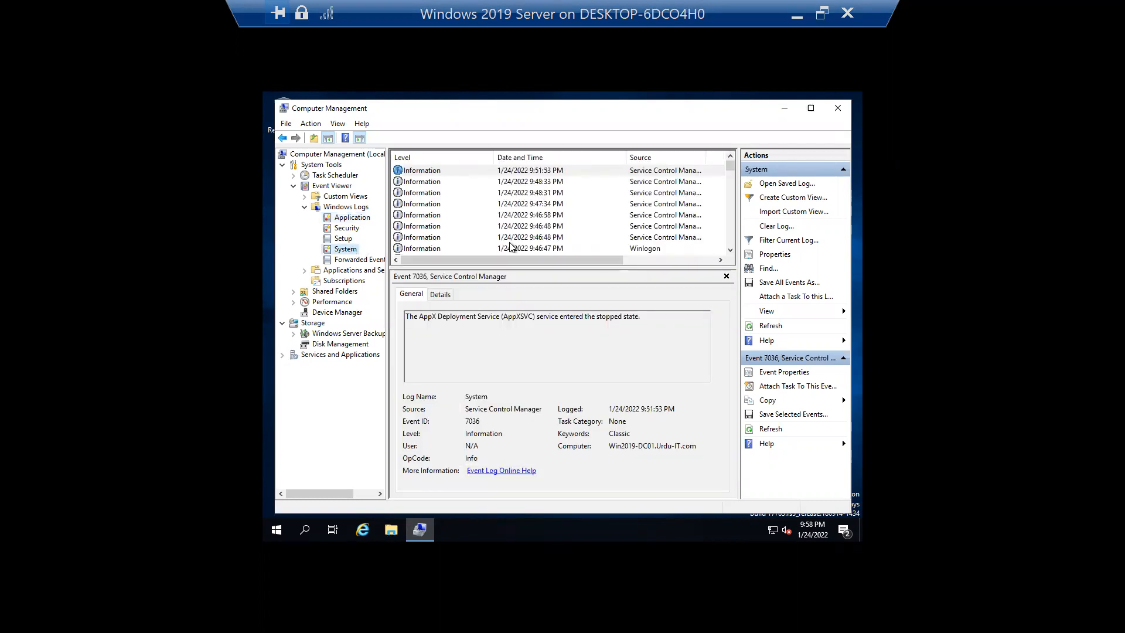
- Review the System log's NETLOGON errors, including 5775, and open Filter Current Log
left_click(730, 250)
left_click(730, 250)
left_click(731, 250)
left_click(731, 250)
left_click(730, 250)
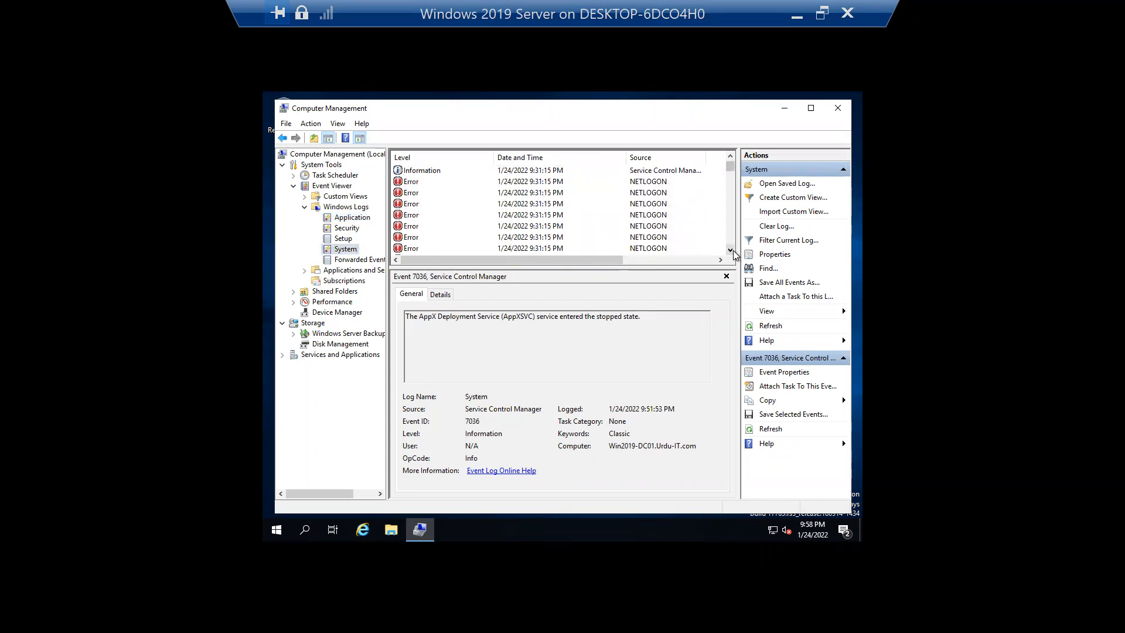
left_click(641, 184)
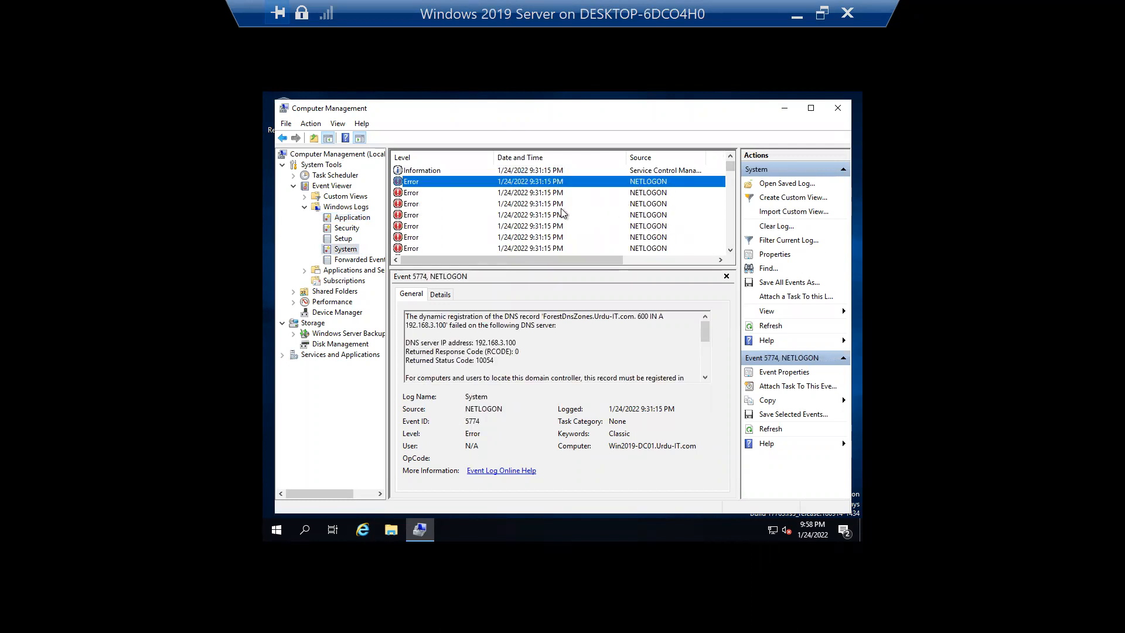
left_click(608, 204)
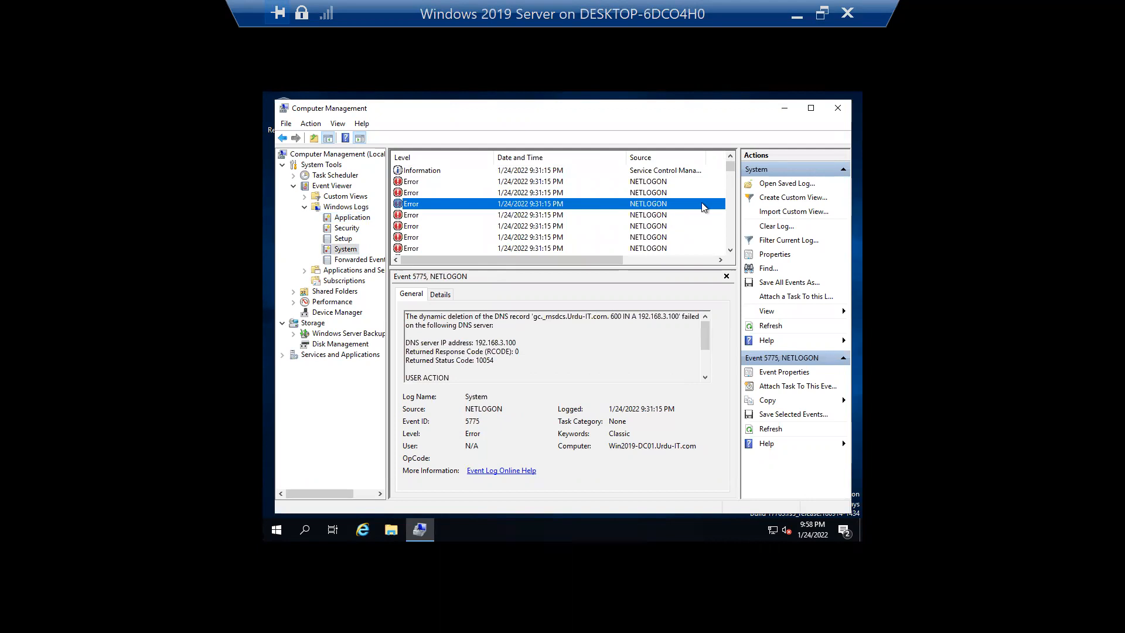
left_click_drag(731, 167, 731, 159)
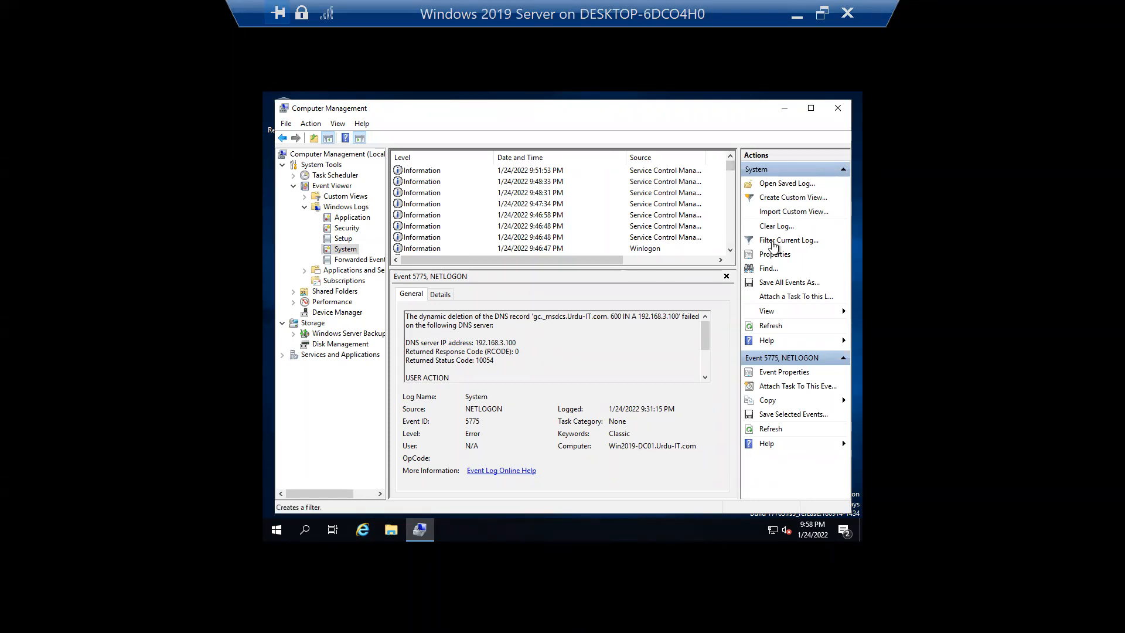
left_click(782, 244)
- Filter the System log to Warning events, then clear the filter
left_click(514, 212)
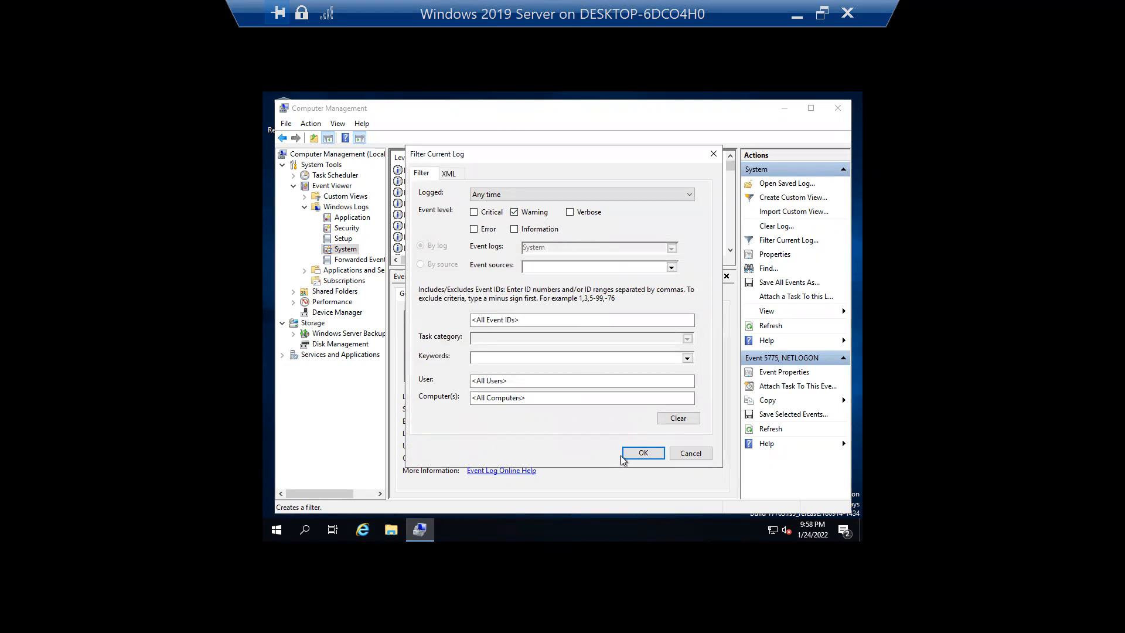
left_click(639, 453)
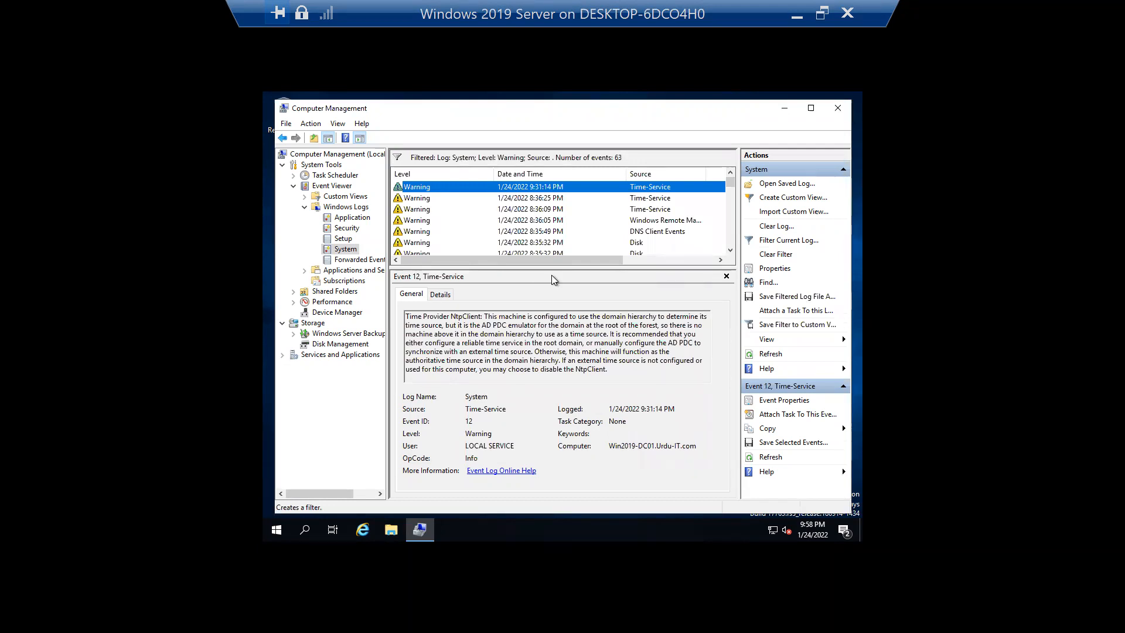
left_click(674, 260)
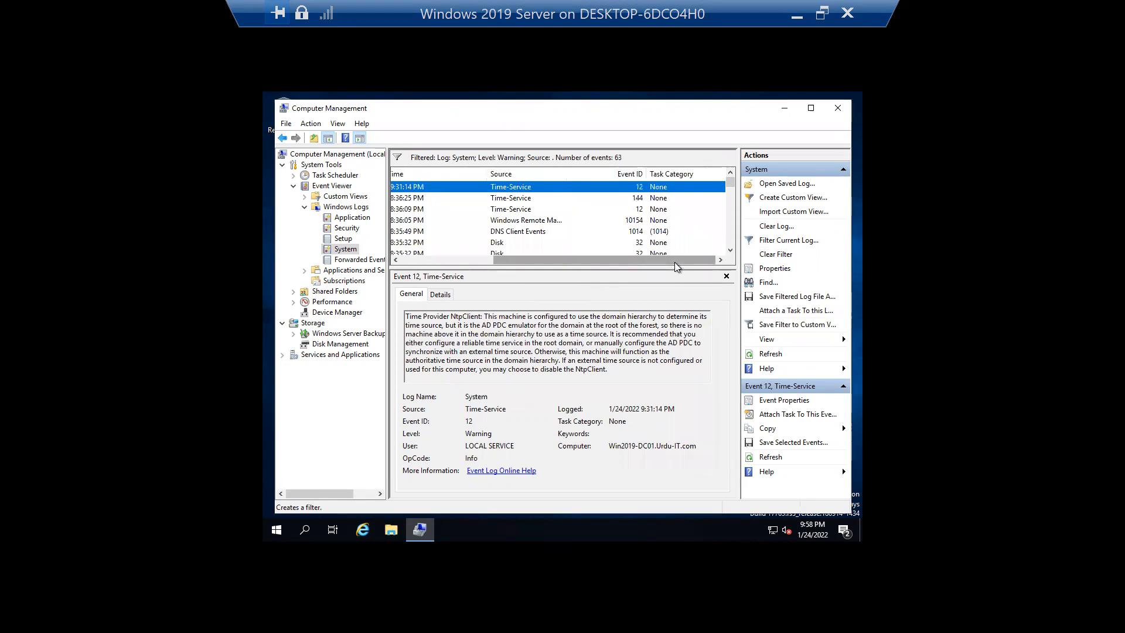
left_click_drag(677, 260, 579, 261)
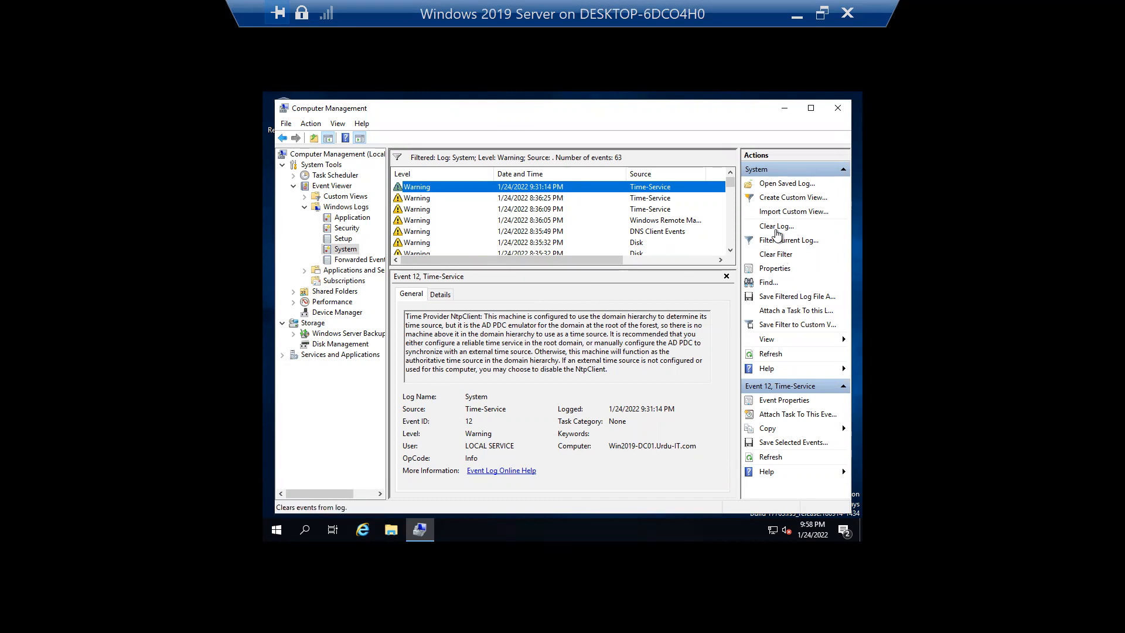
left_click(780, 256)
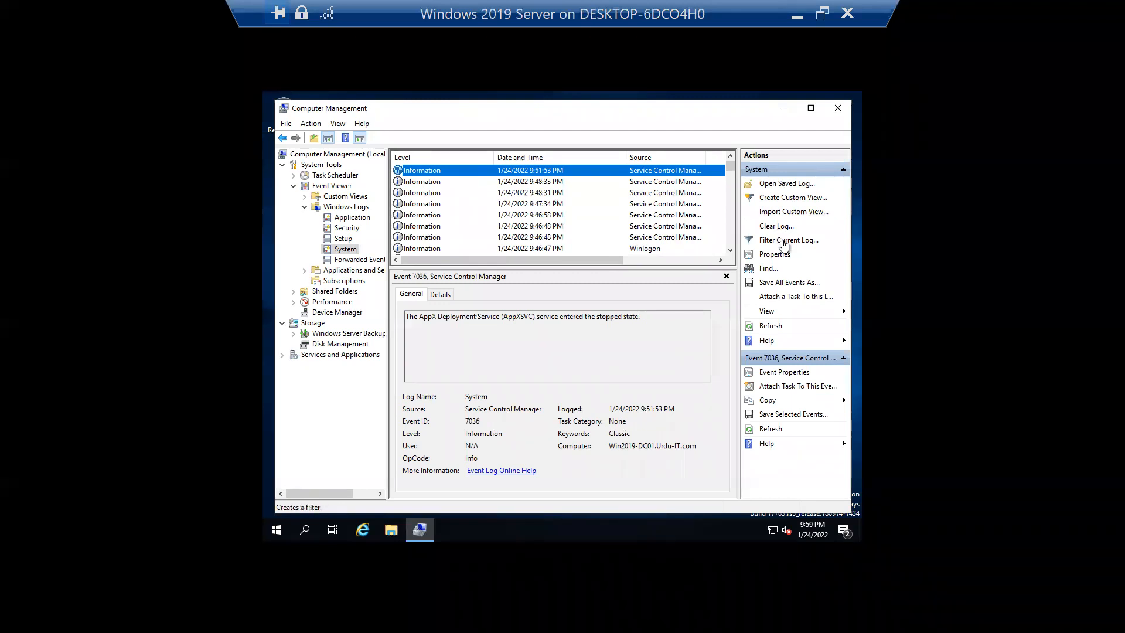
- Filter the System log to Critical and Error events, leaving 68 events
left_click(781, 241)
left_click(474, 229)
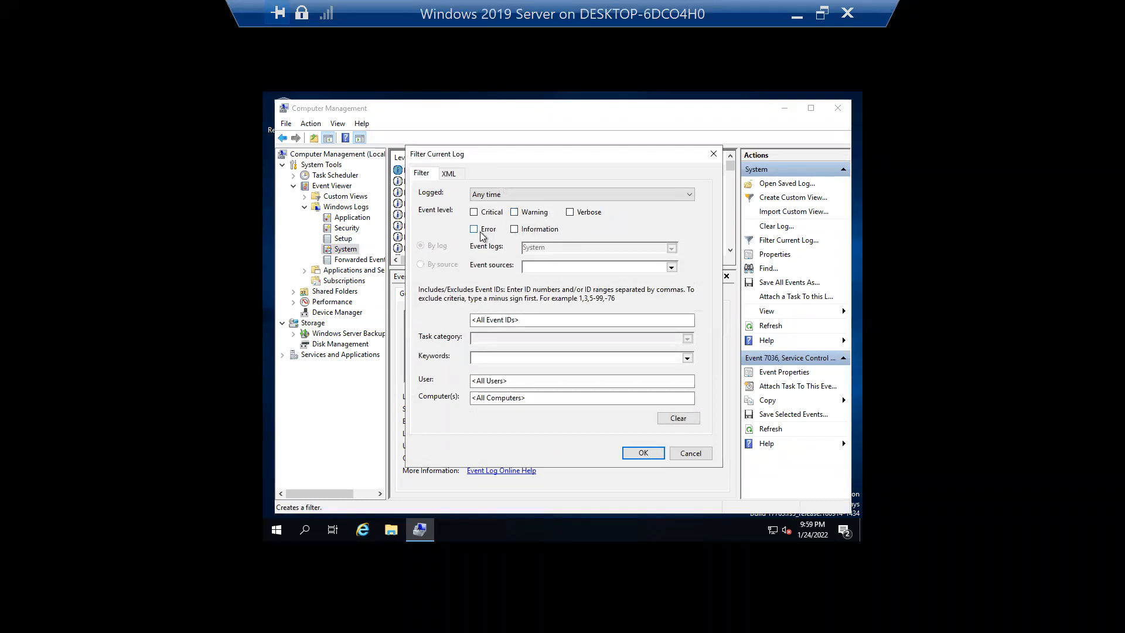
left_click(504, 214)
left_click(636, 453)
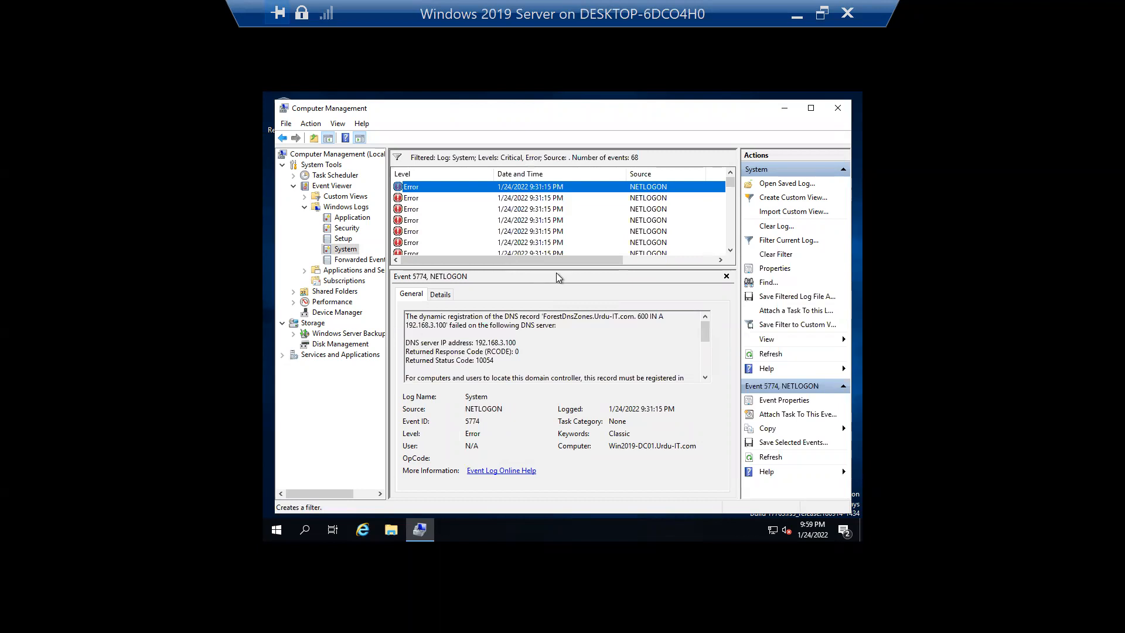
- Review several NETLOGON errors, ending on the 5774 CNAME registration failure, and enlarge the details pane
left_click(731, 249)
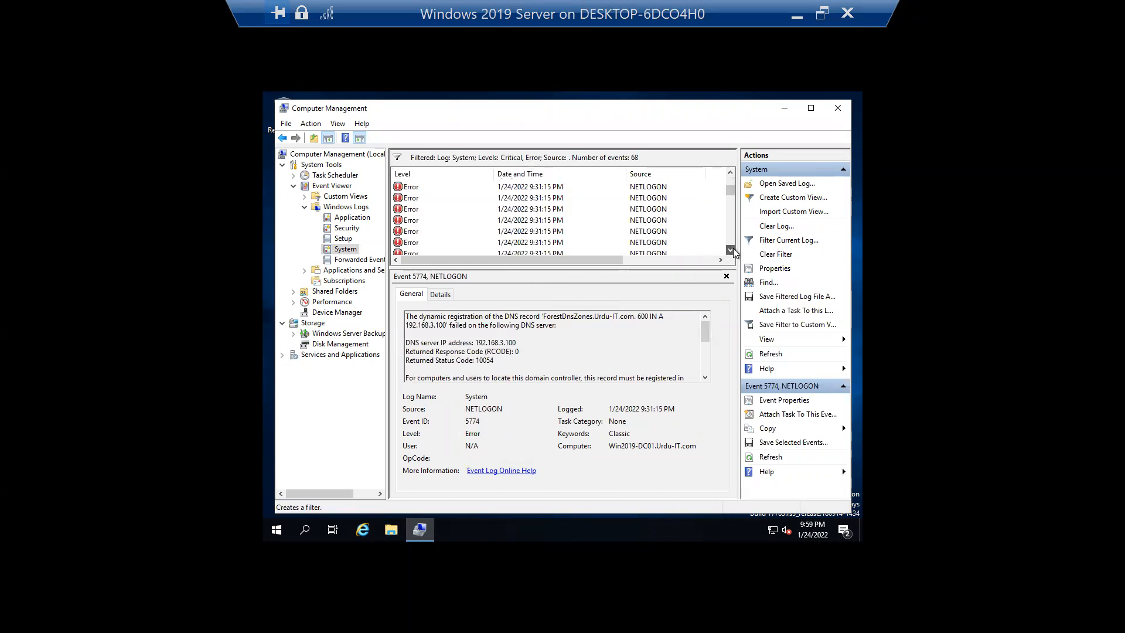
left_click(491, 221)
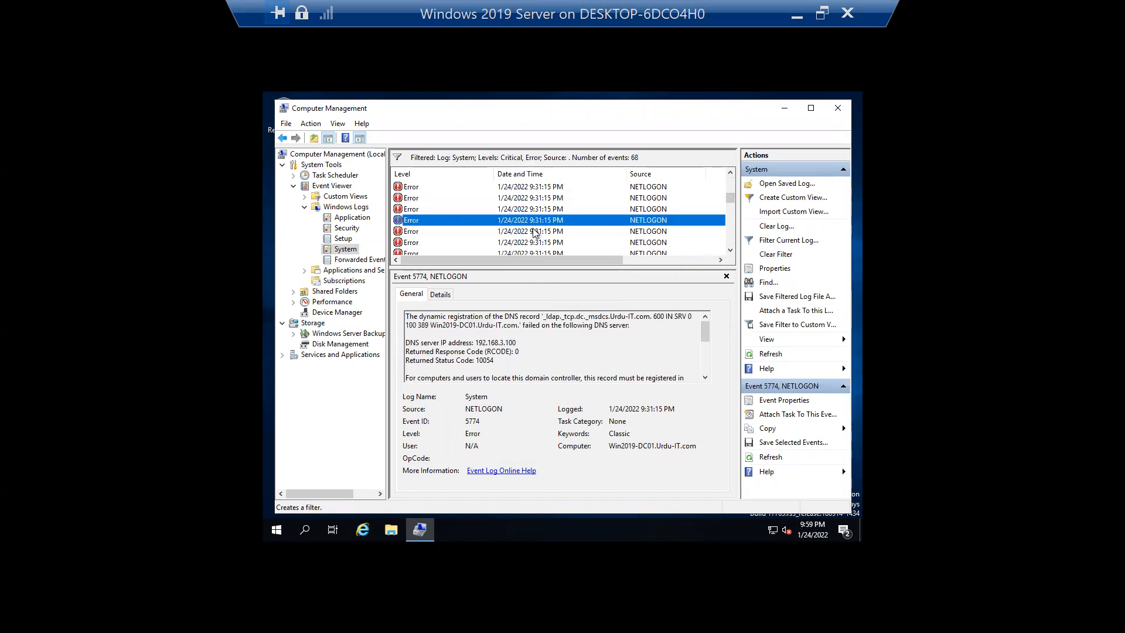
scroll(586, 350, "down", 2)
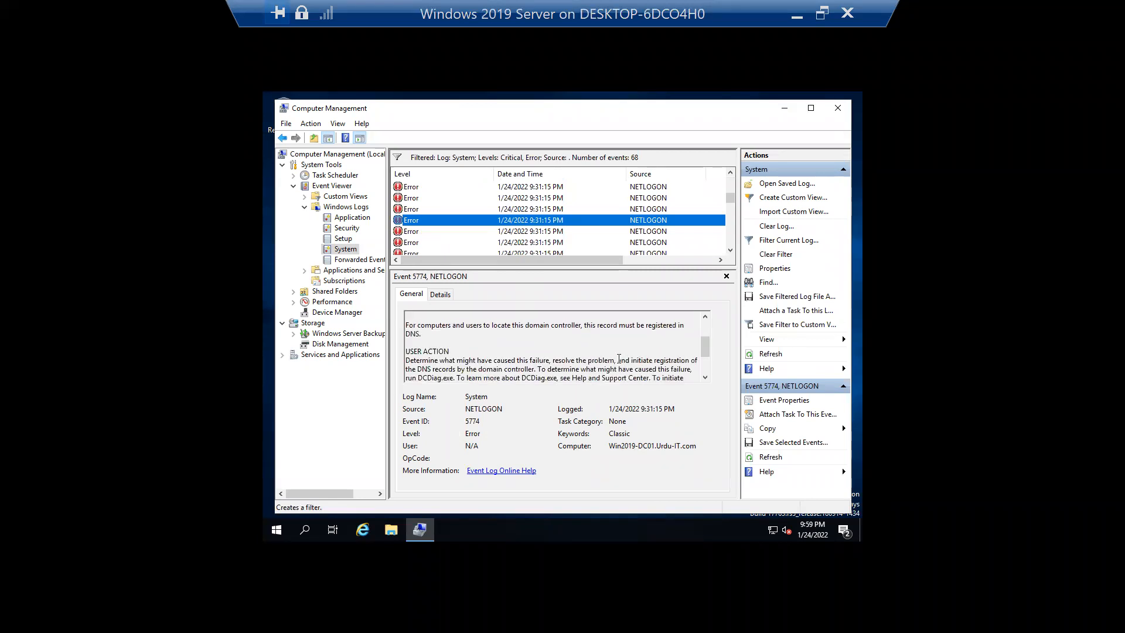
scroll(514, 361, "down", 2)
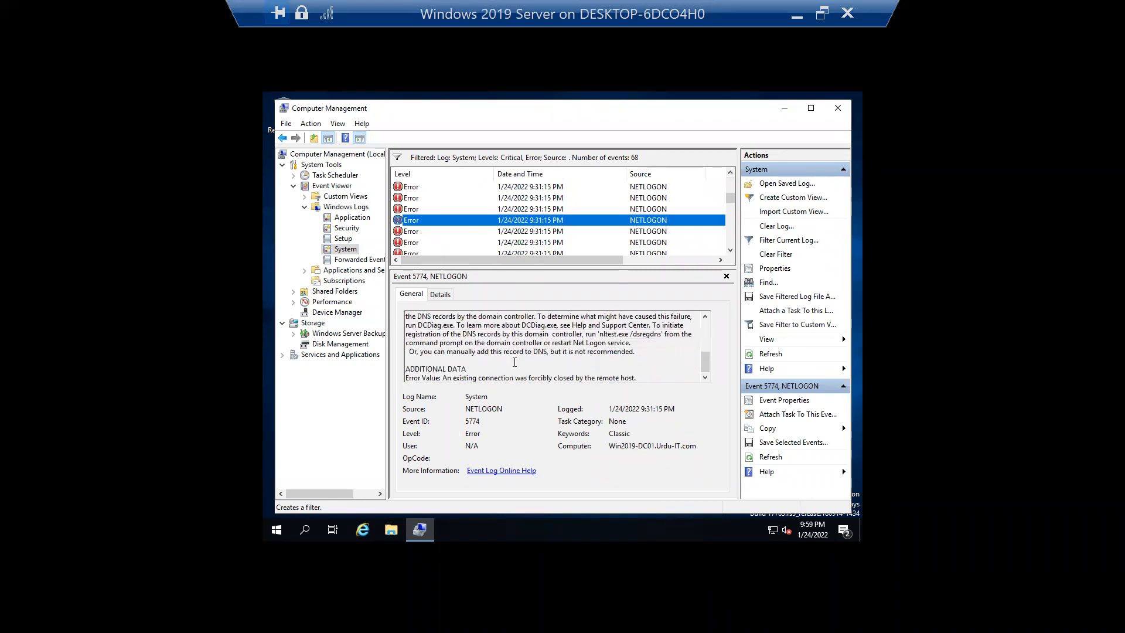
scroll(542, 361, "up", 4)
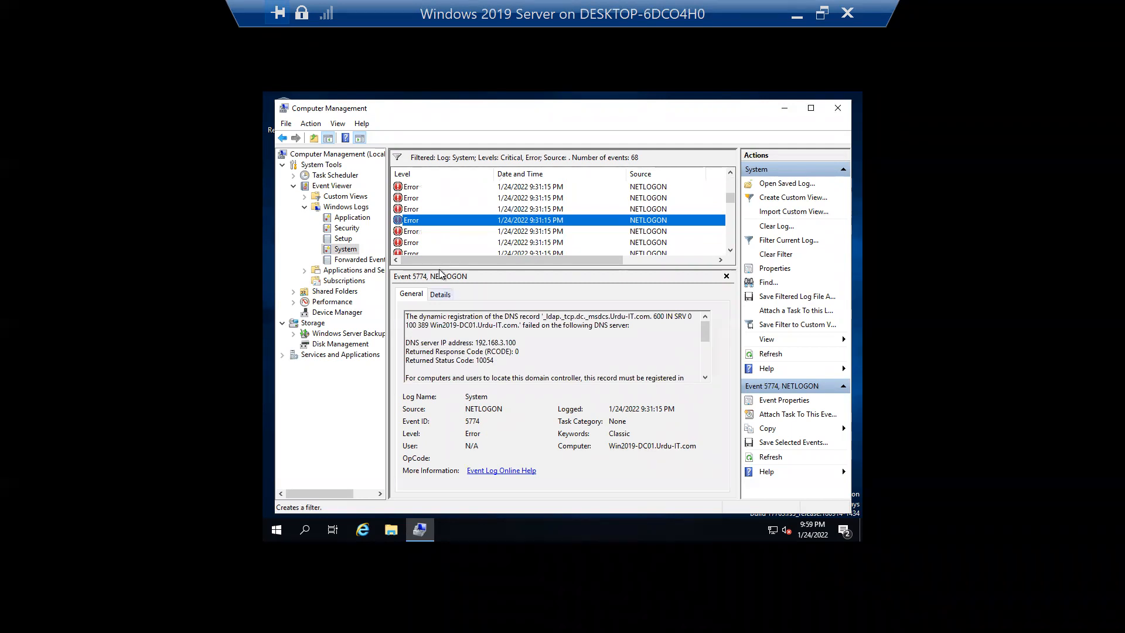
left_click(430, 209)
left_click(525, 231)
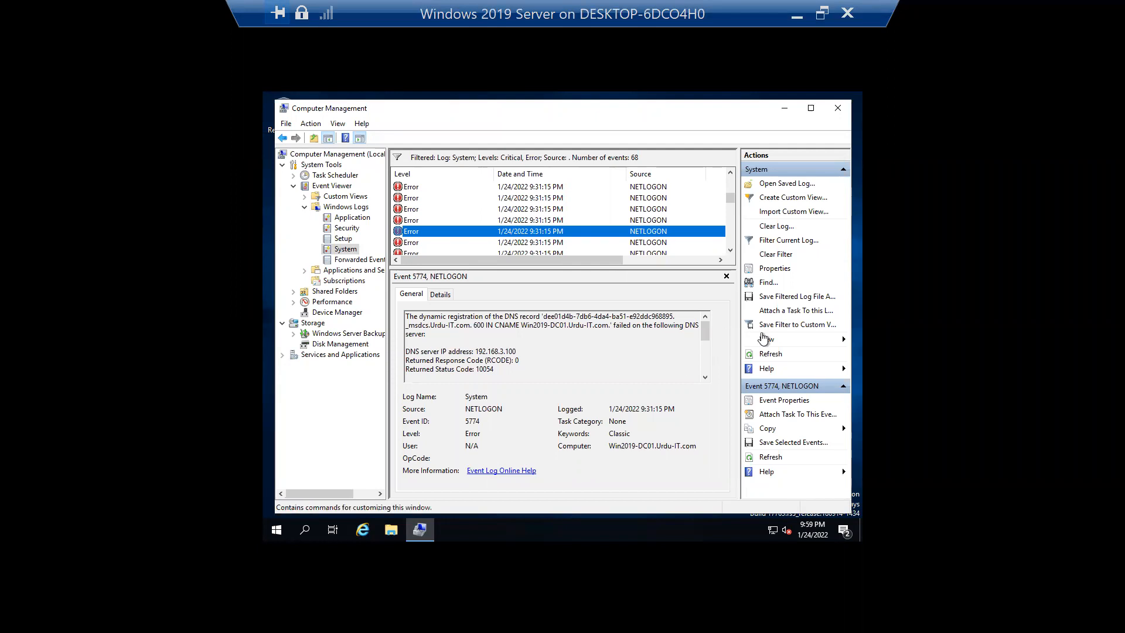
mouse_move(704, 334)
left_mouse_down()
mouse_move(707, 379)
mouse_move(711, 326)
left_mouse_up()
left_click_drag(628, 268, 628, 241)
- Highlight the 5774 error's record GUID, zone entry, DNS server IP and status code 10054
left_click(731, 223)
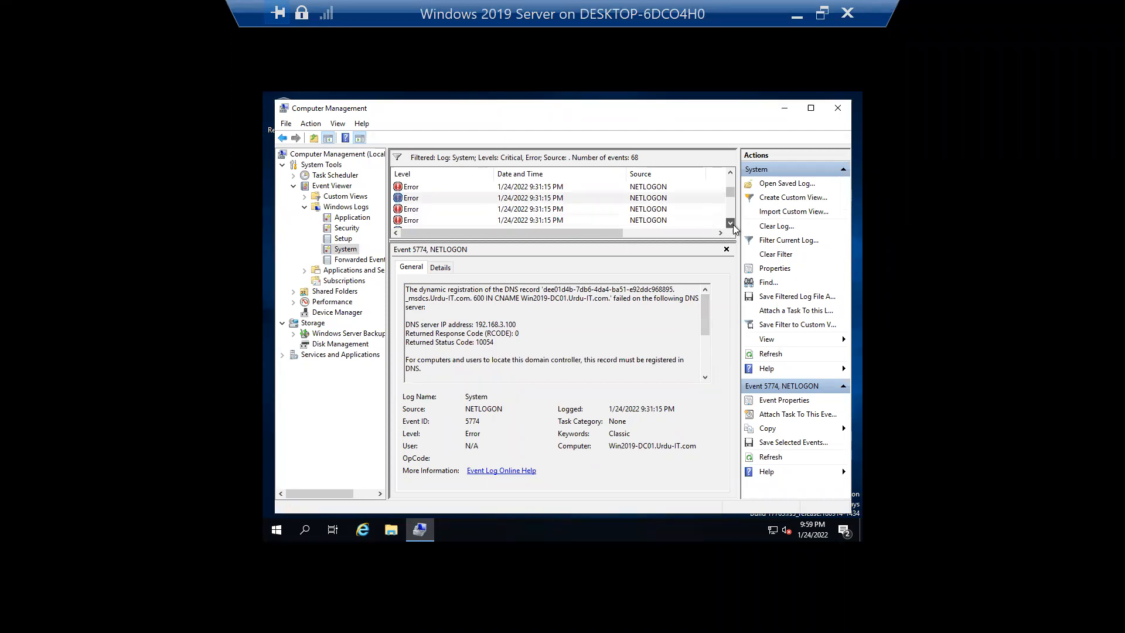
left_click(558, 190)
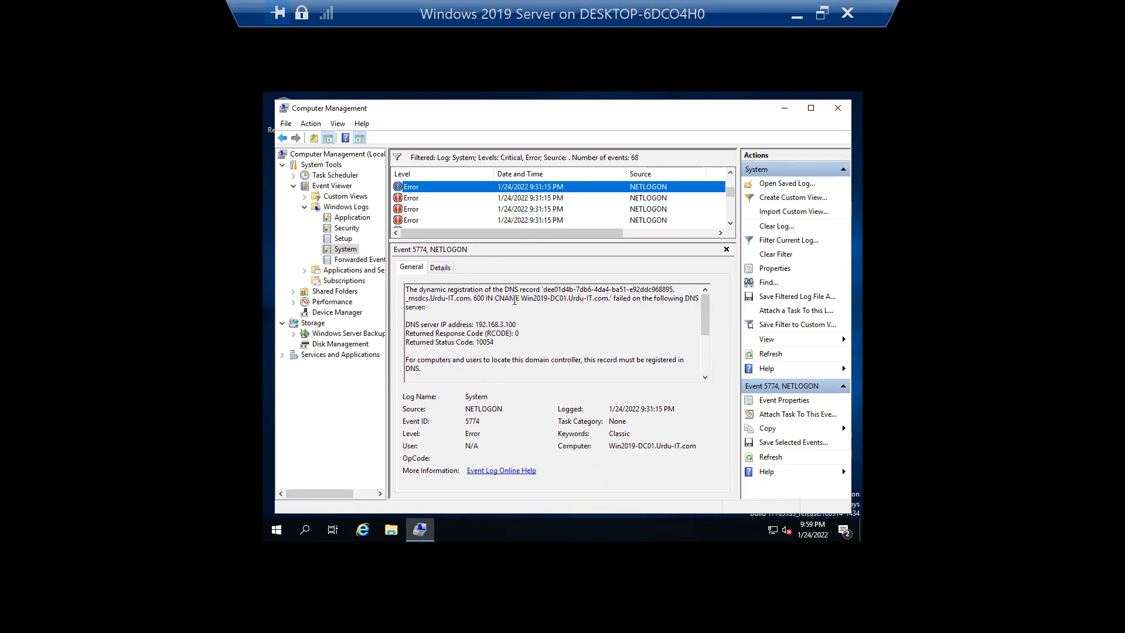
left_click_drag(576, 289, 646, 291)
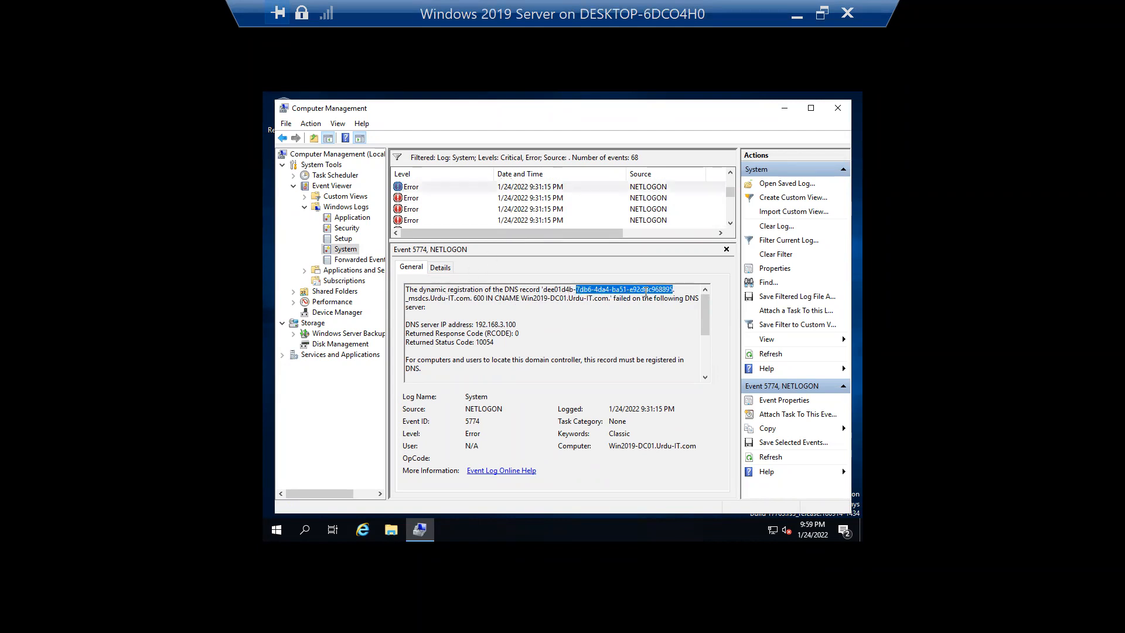
left_click_drag(430, 299, 494, 299)
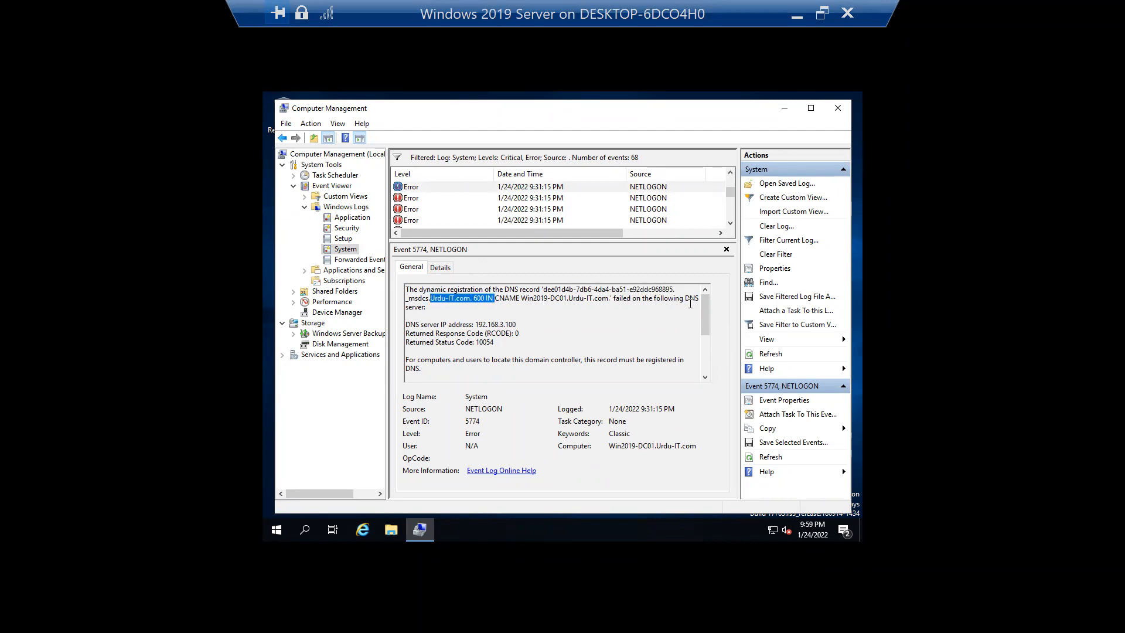
left_click_drag(518, 324, 449, 325)
left_click_drag(519, 333, 405, 343)
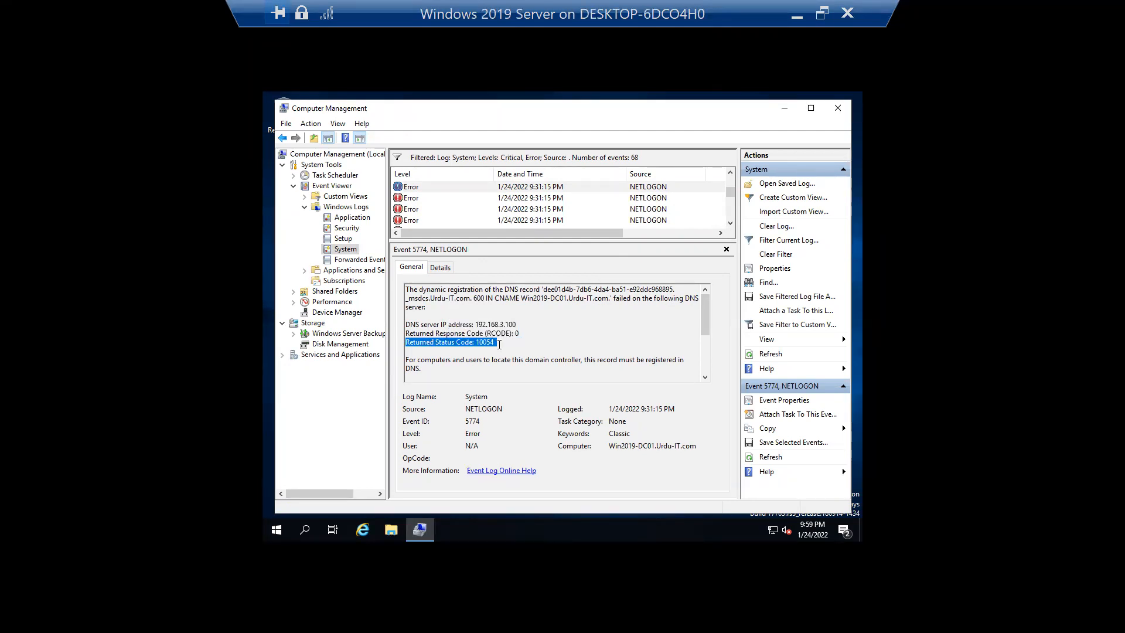
- Highlight the USER ACTION paragraph and request Event Log Online Help for event 5774
left_click(705, 378)
left_click(705, 377)
left_click(705, 378)
left_click(705, 378)
left_click(706, 378)
left_click(706, 378)
left_click(706, 378)
left_click(706, 378)
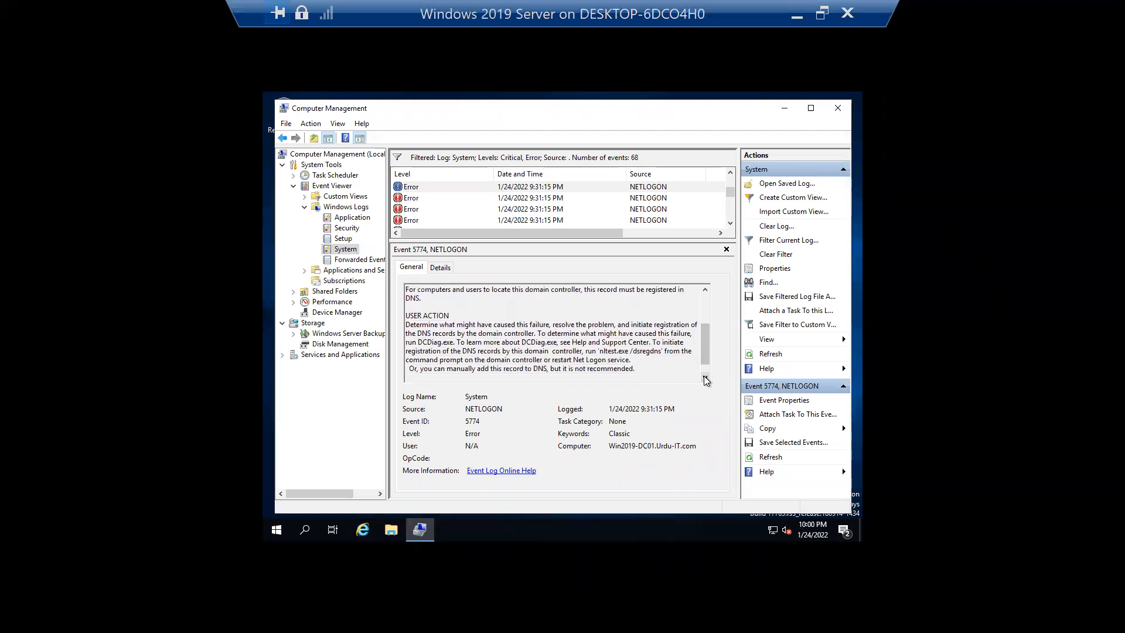
left_click_drag(406, 326, 507, 333)
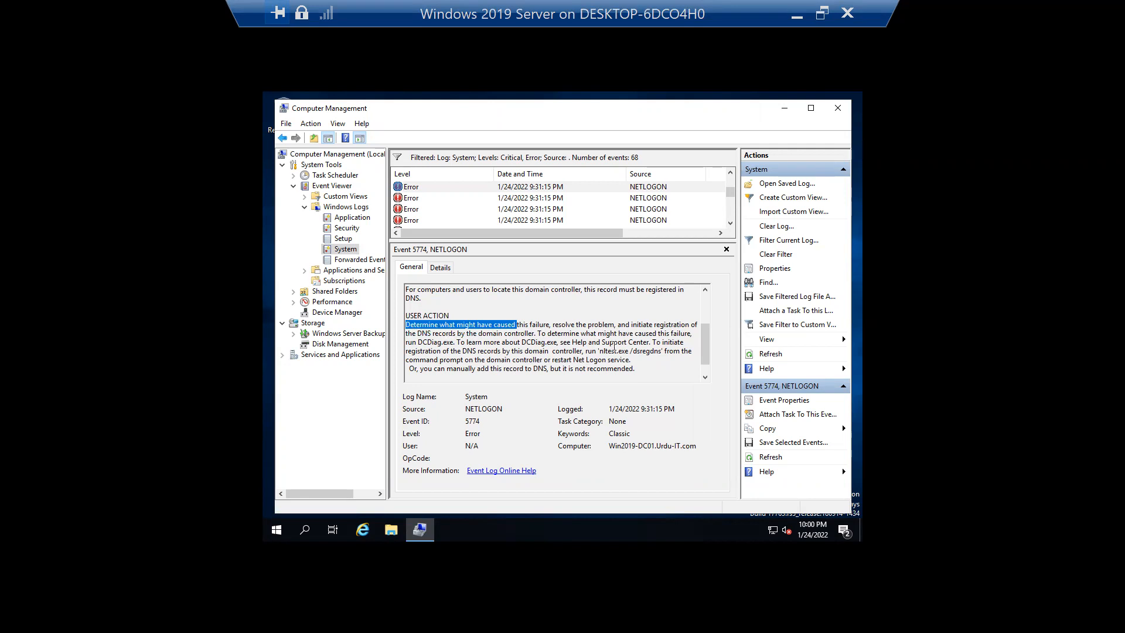
left_click_drag(635, 366, 403, 322)
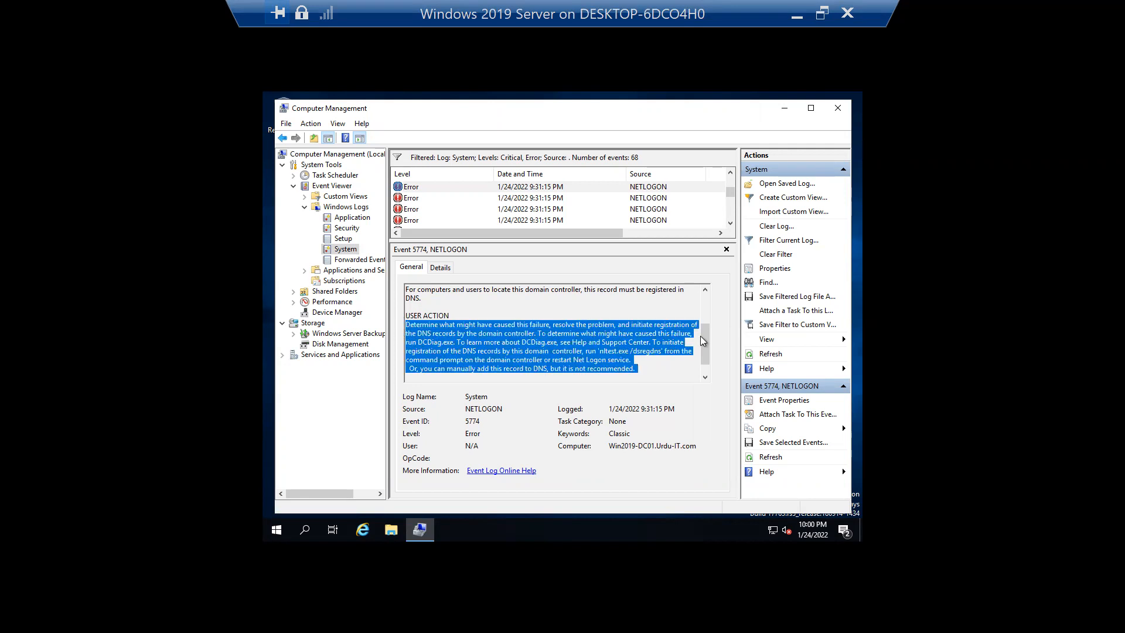
mouse_move(707, 358)
left_mouse_down()
mouse_move(707, 369)
mouse_move(706, 321)
mouse_move(712, 378)
left_mouse_up()
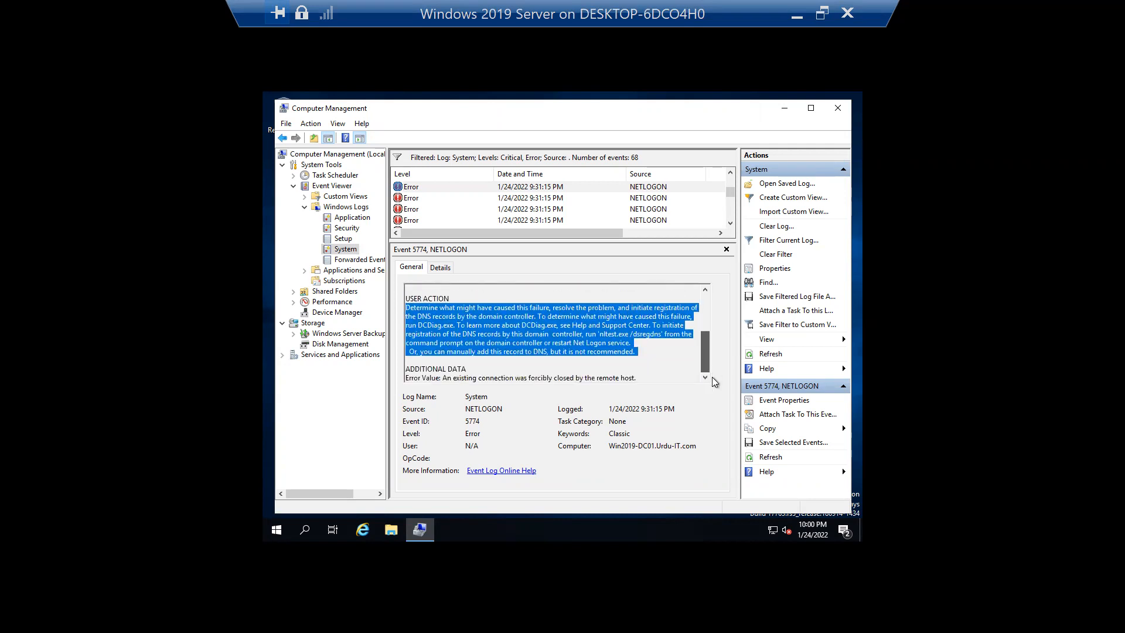
left_click(500, 471)
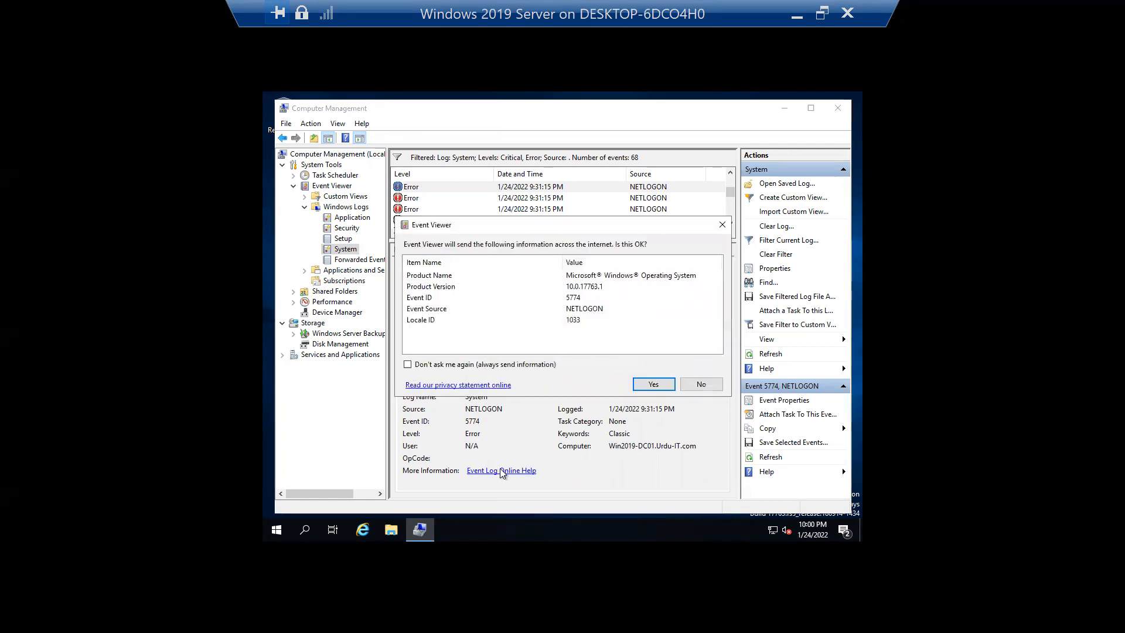
- Send the event details online, add support.microsoft.com to trusted sites, and dismiss the blocked-content warnings
left_click(640, 387)
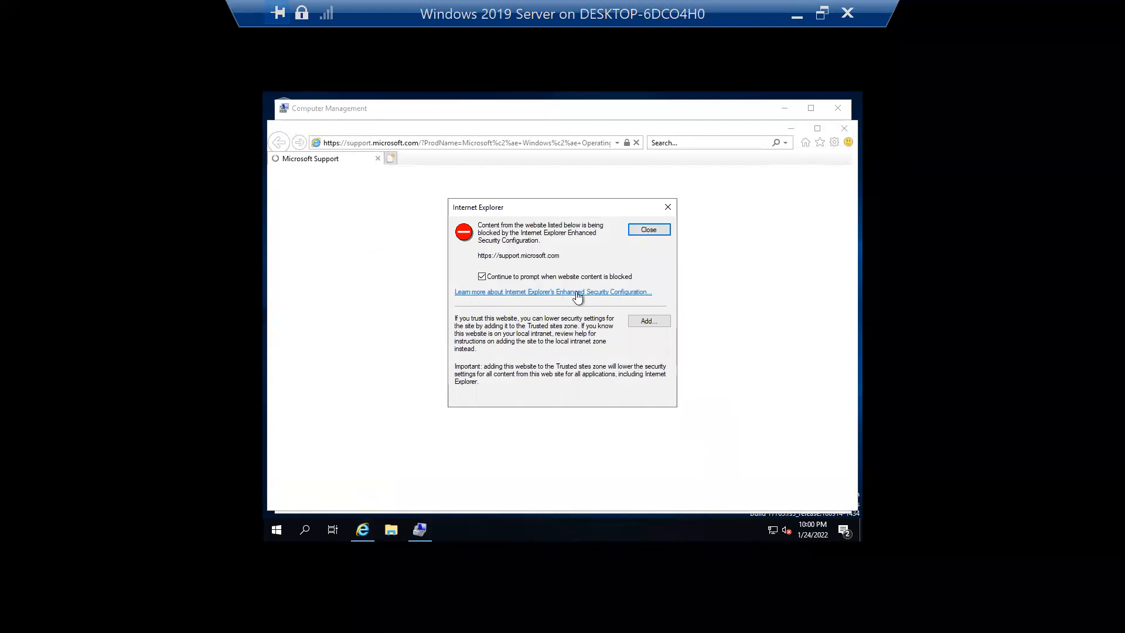
left_click(648, 321)
left_click(646, 297)
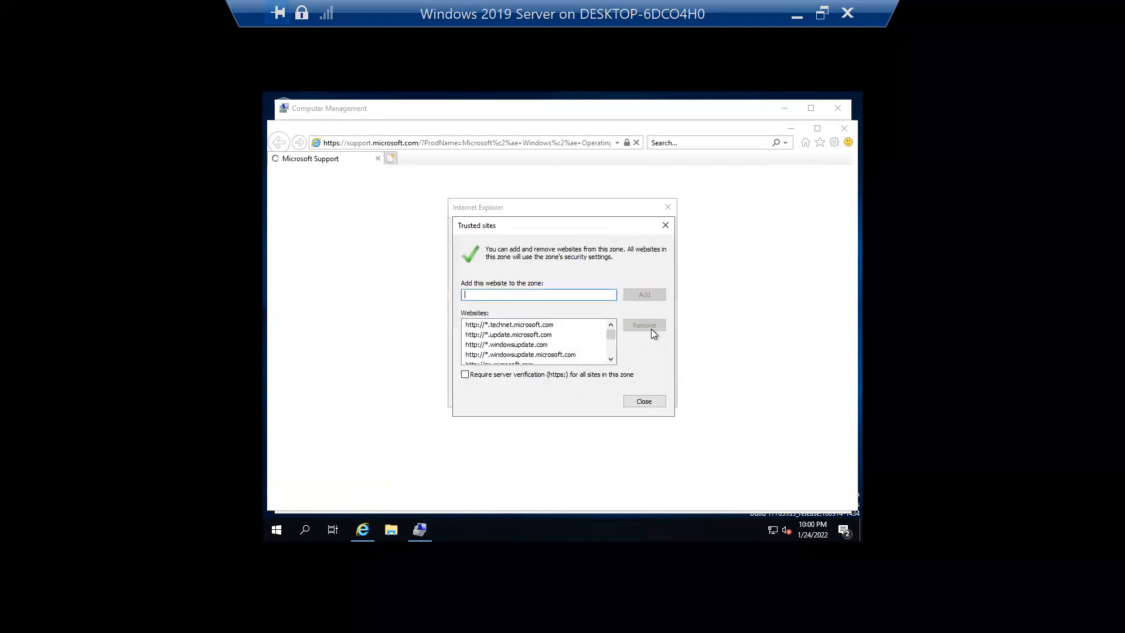
left_click(645, 401)
left_click(652, 234)
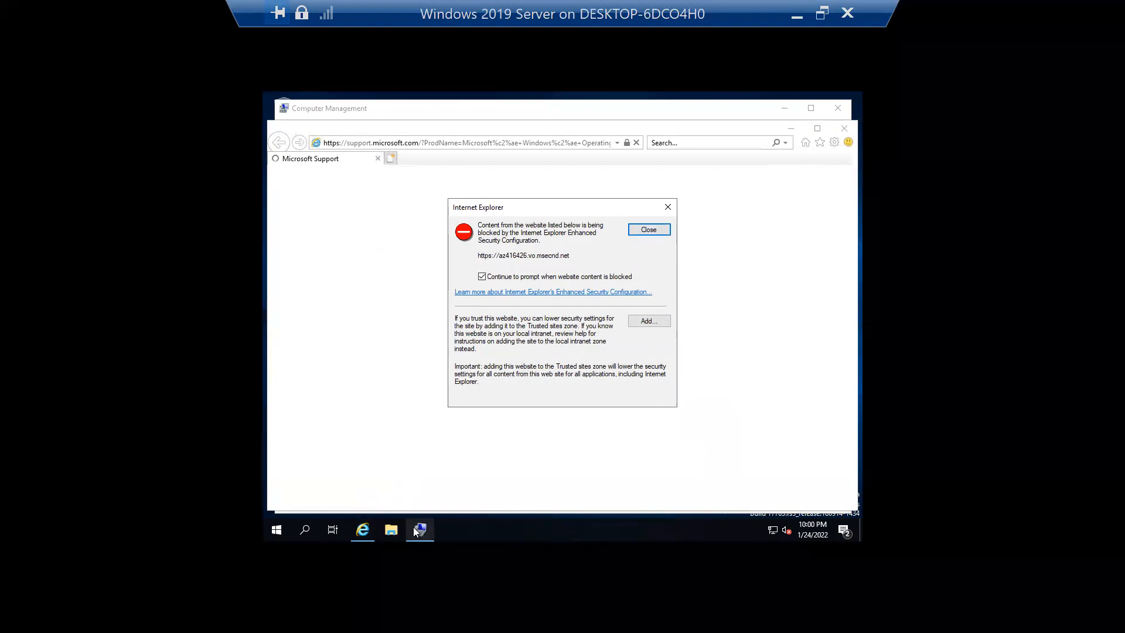
left_click(305, 530)
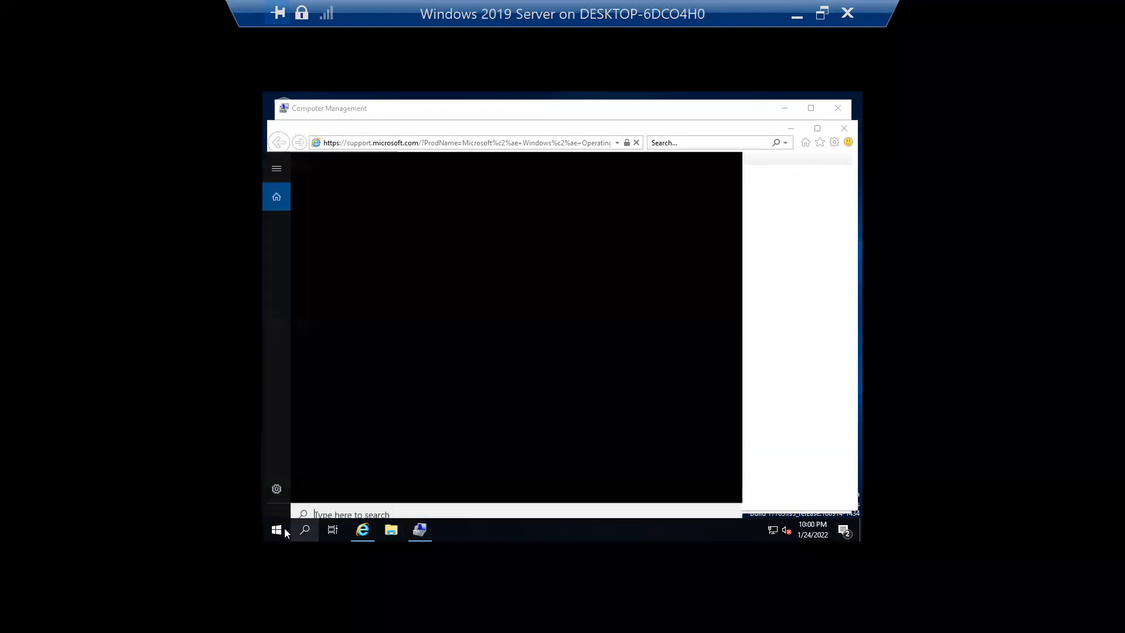
- In Server Manager's Local Server view, turn IE Enhanced Security Configuration off for administrators and users
type("server")
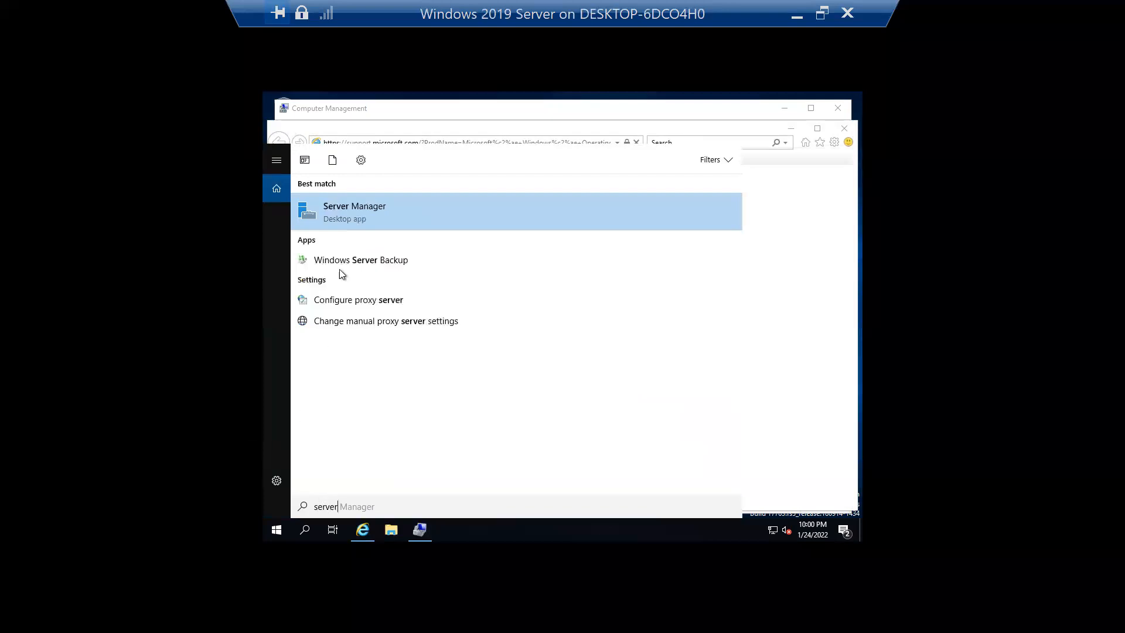
left_click(348, 215)
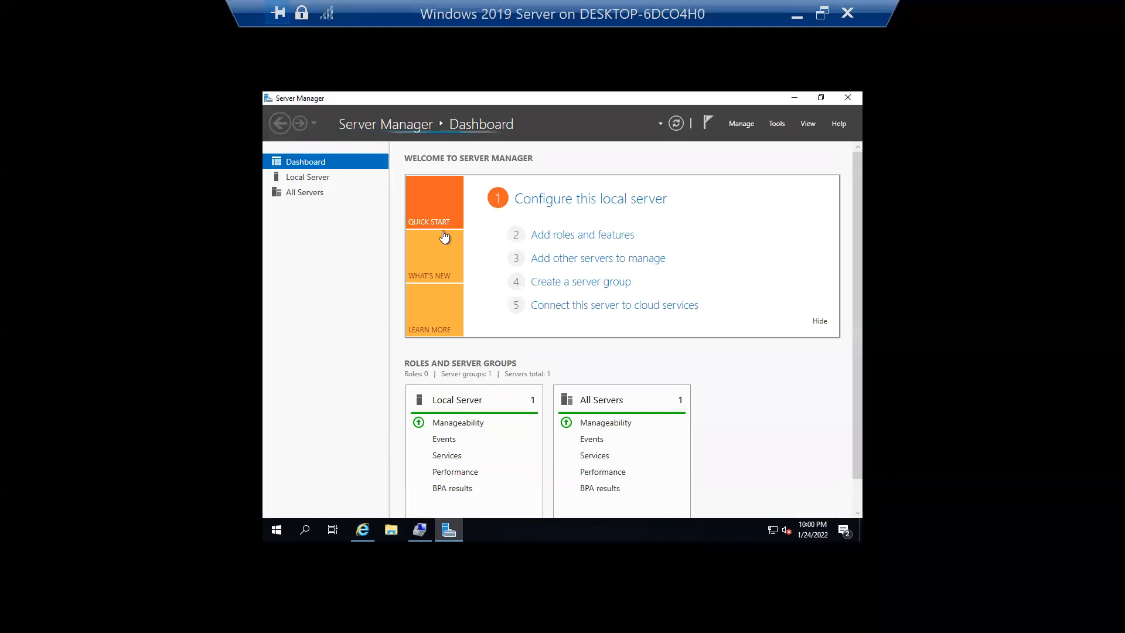
left_click(305, 178)
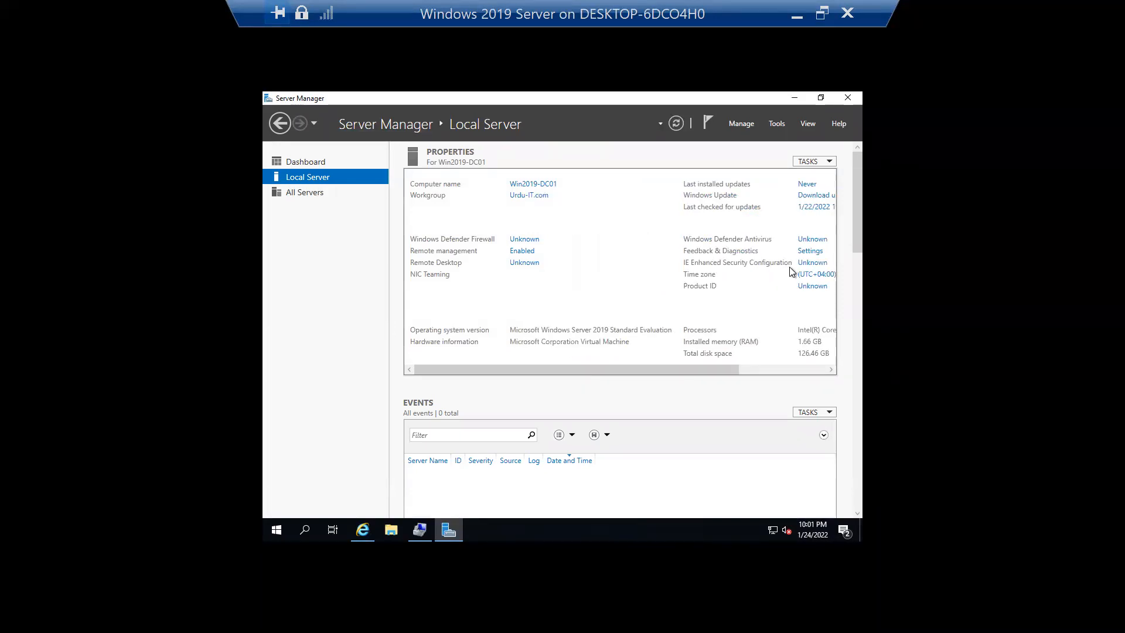
left_click_drag(709, 367, 765, 371)
left_click(724, 264)
left_click(495, 295)
left_click(487, 364)
left_click(606, 421)
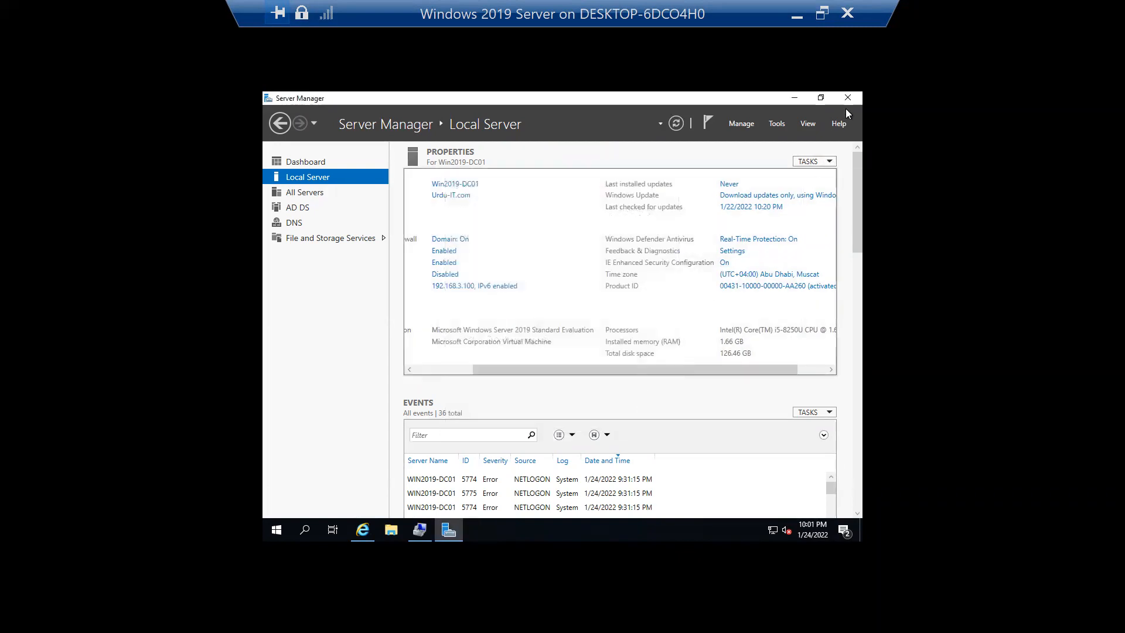
- Close Server Manager, then dismiss the trusted sites settings and the blocked-content warning
left_click(848, 100)
left_click(647, 318)
left_click(666, 226)
left_click(656, 234)
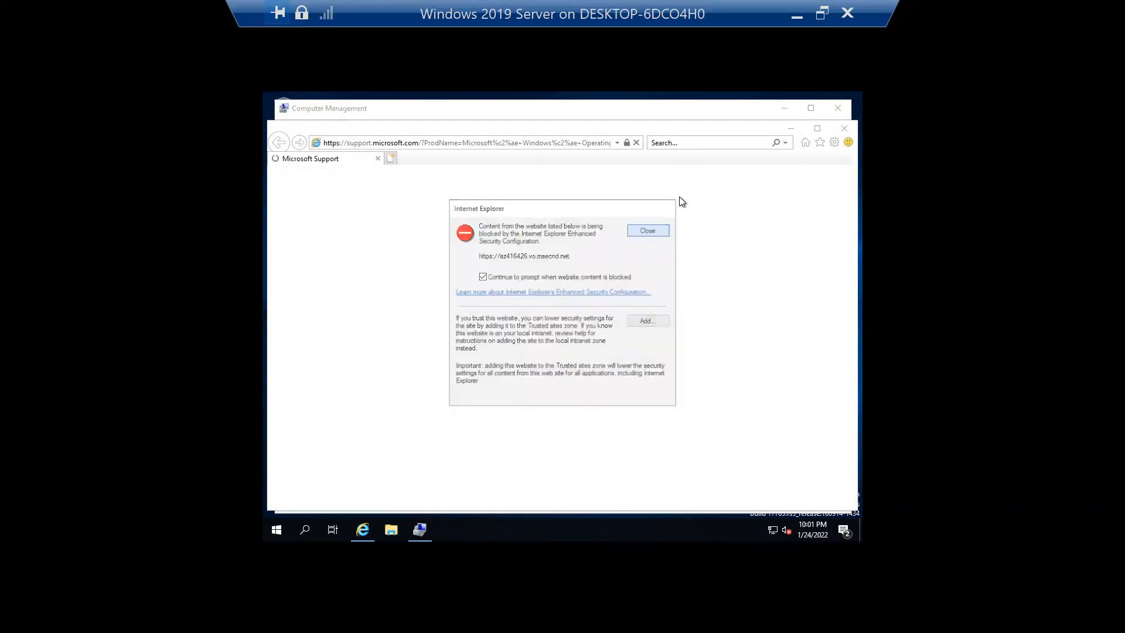
- Reload the NETLOGON error's Microsoft Support help page, postpone Internet Explorer 11 setup, then close the browser
left_click(843, 130)
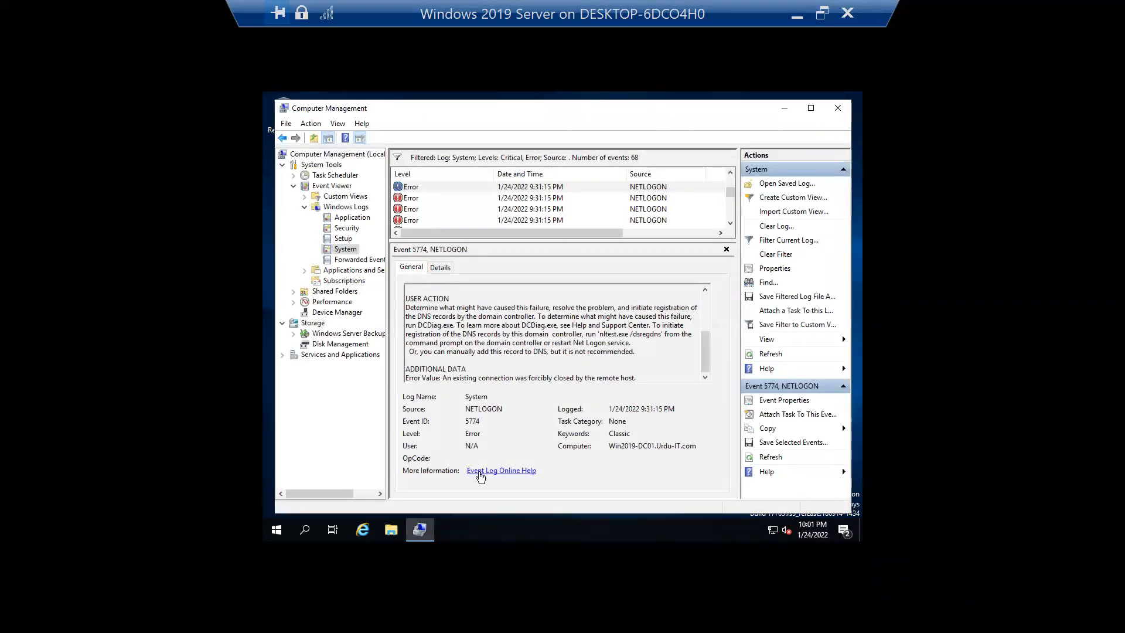
left_click(498, 472)
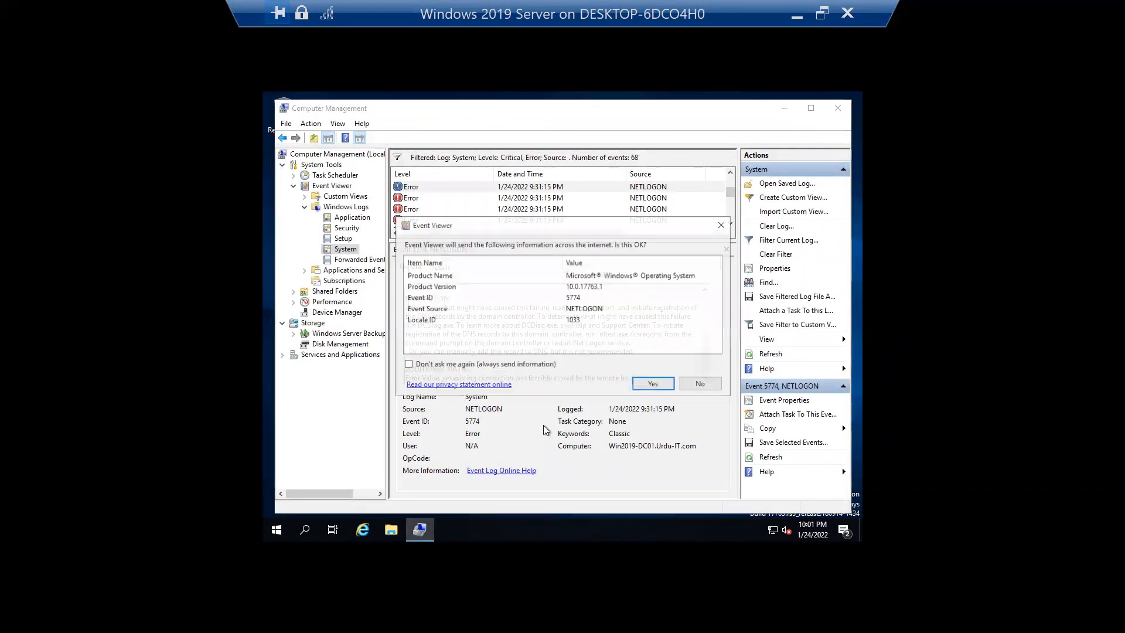
left_click(654, 384)
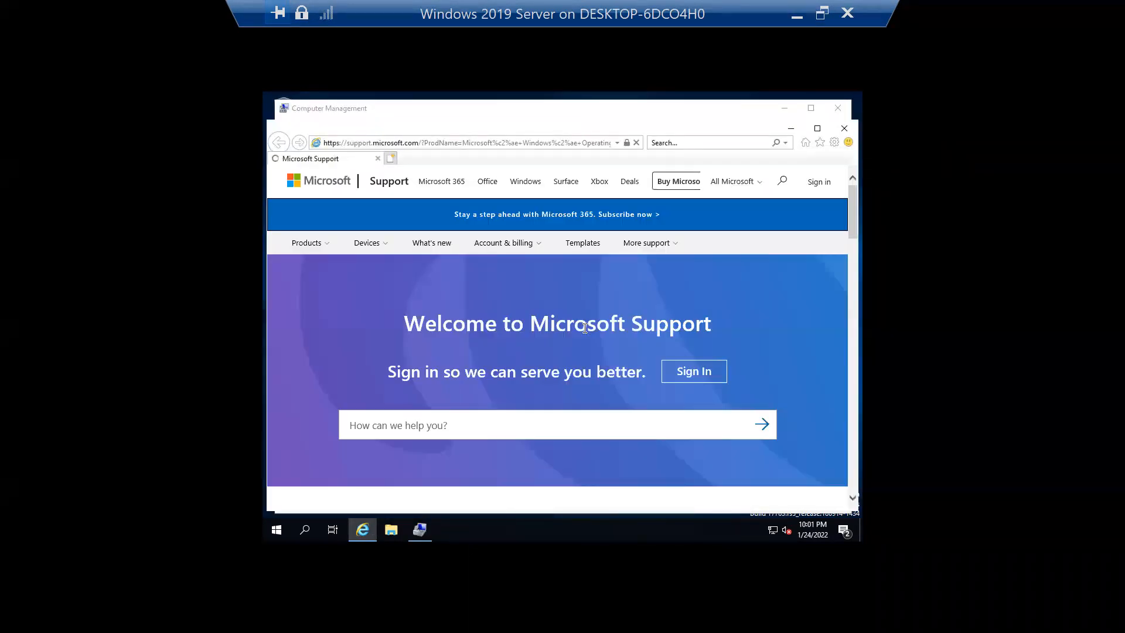
scroll(609, 315, "down", 10)
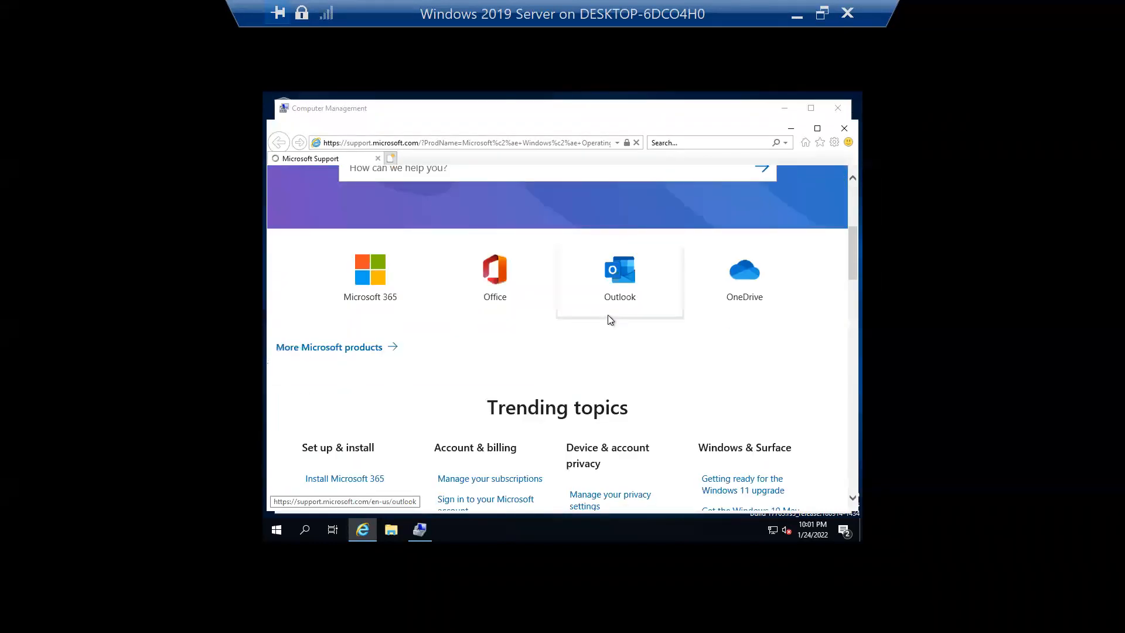
scroll(627, 313, "down", 5)
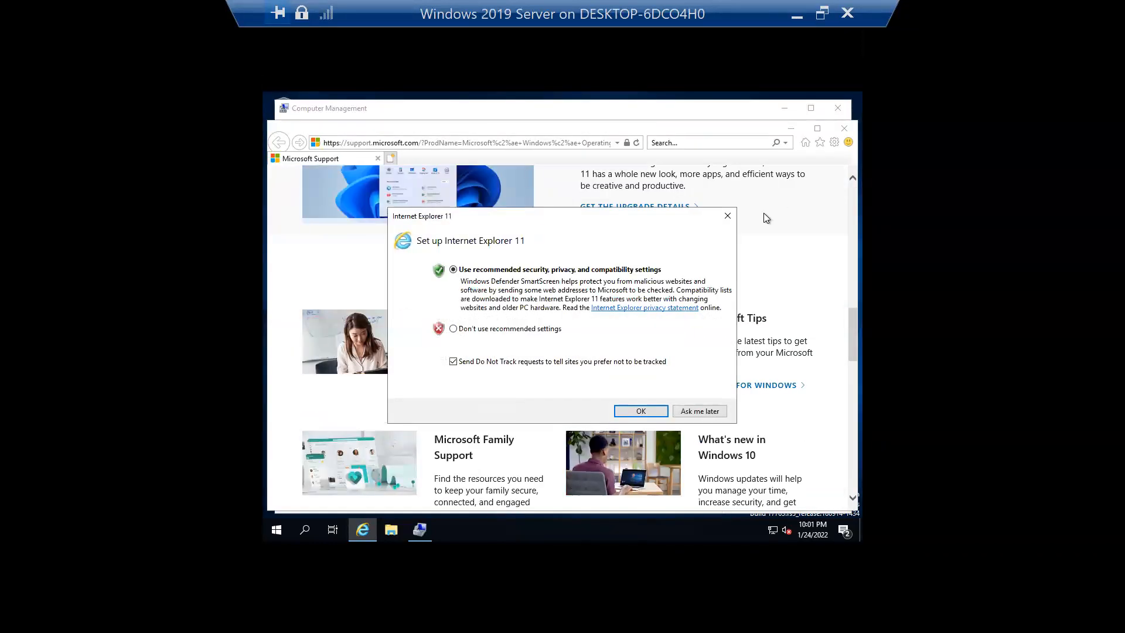
left_click(691, 409)
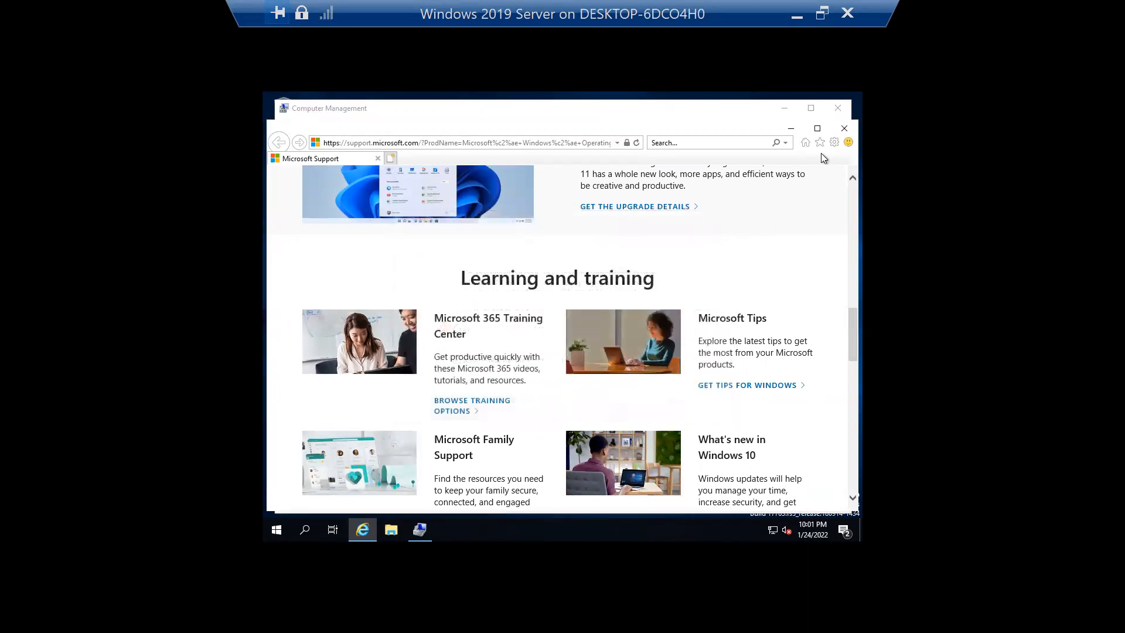
left_click(846, 131)
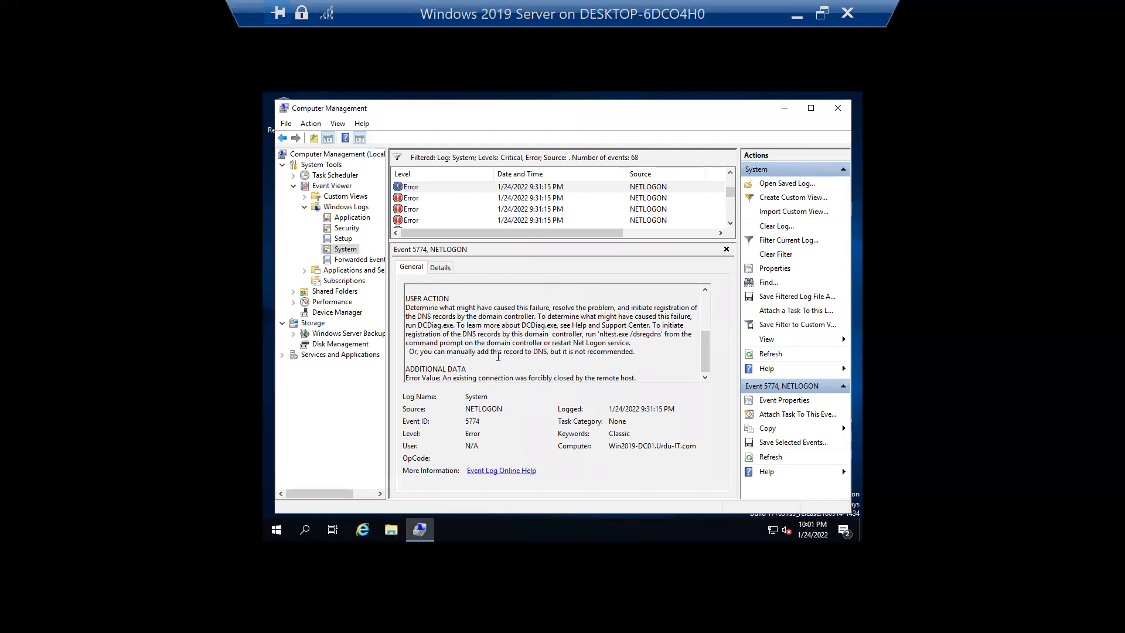
- Untick Critical and Error in the System log filter so Information events like 7036 reappear
left_click_drag(707, 346, 708, 290)
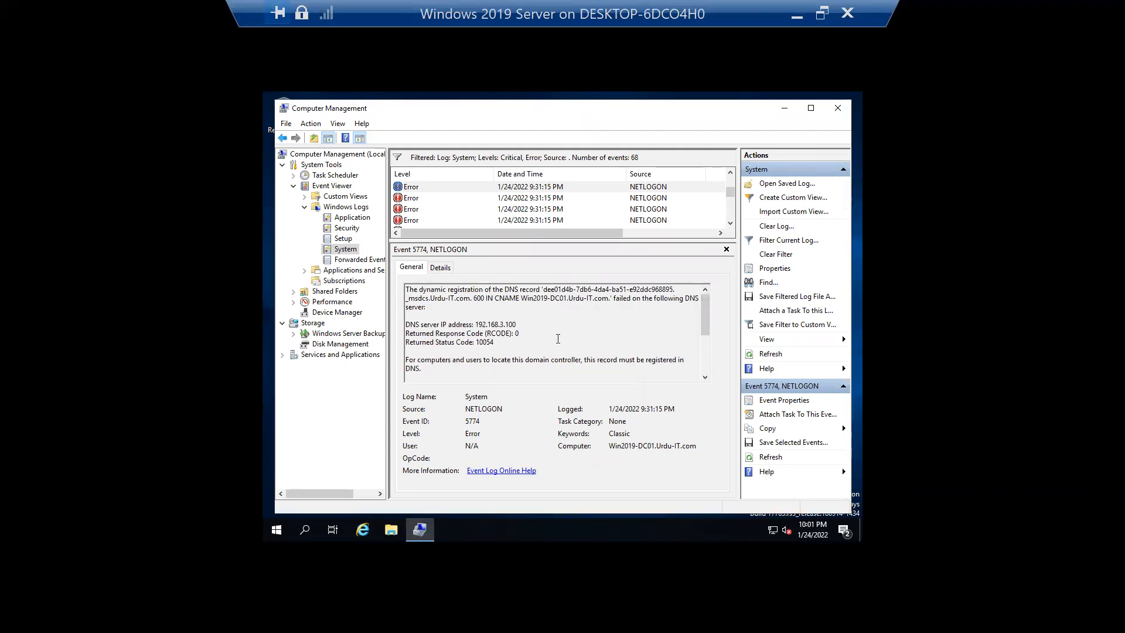
left_click_drag(500, 341, 407, 343)
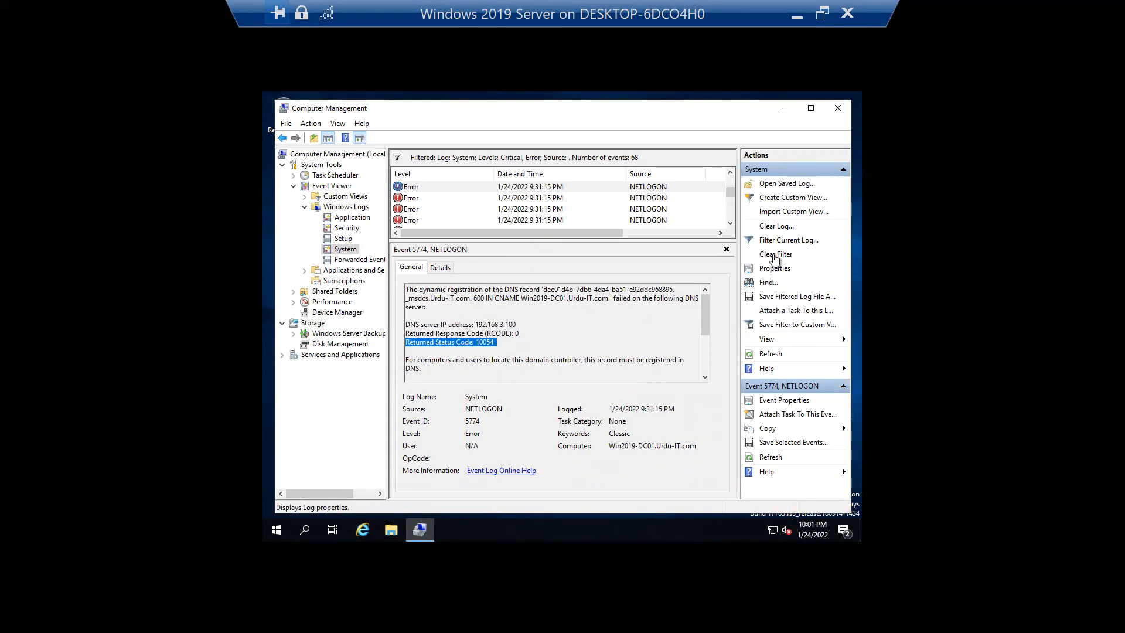
left_click(785, 240)
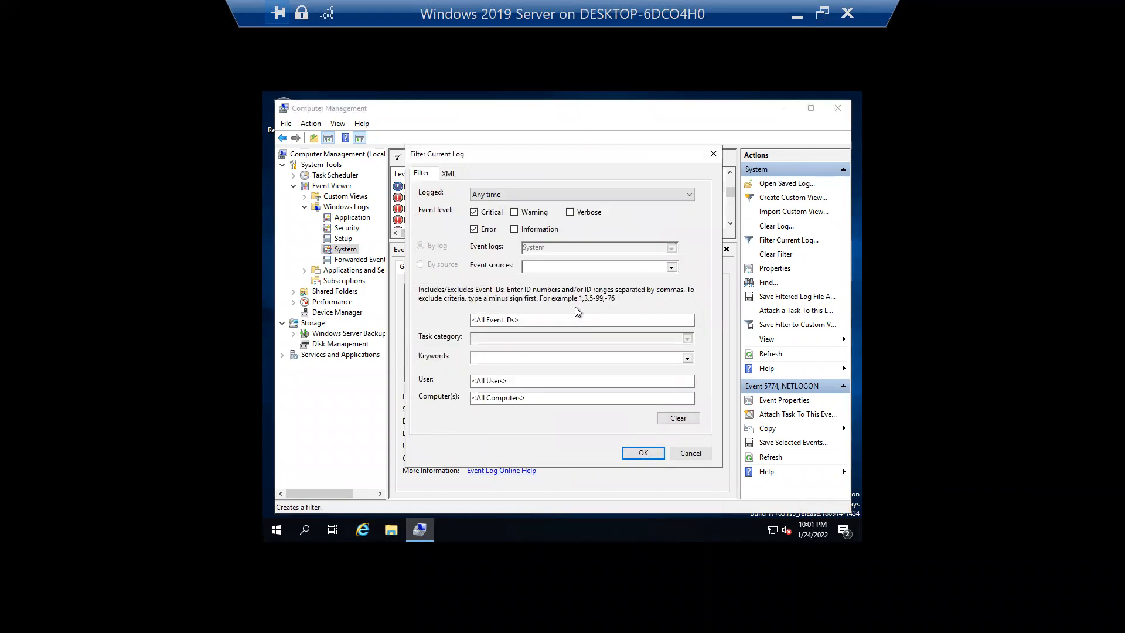
left_click(486, 229)
left_click(485, 213)
left_click(638, 452)
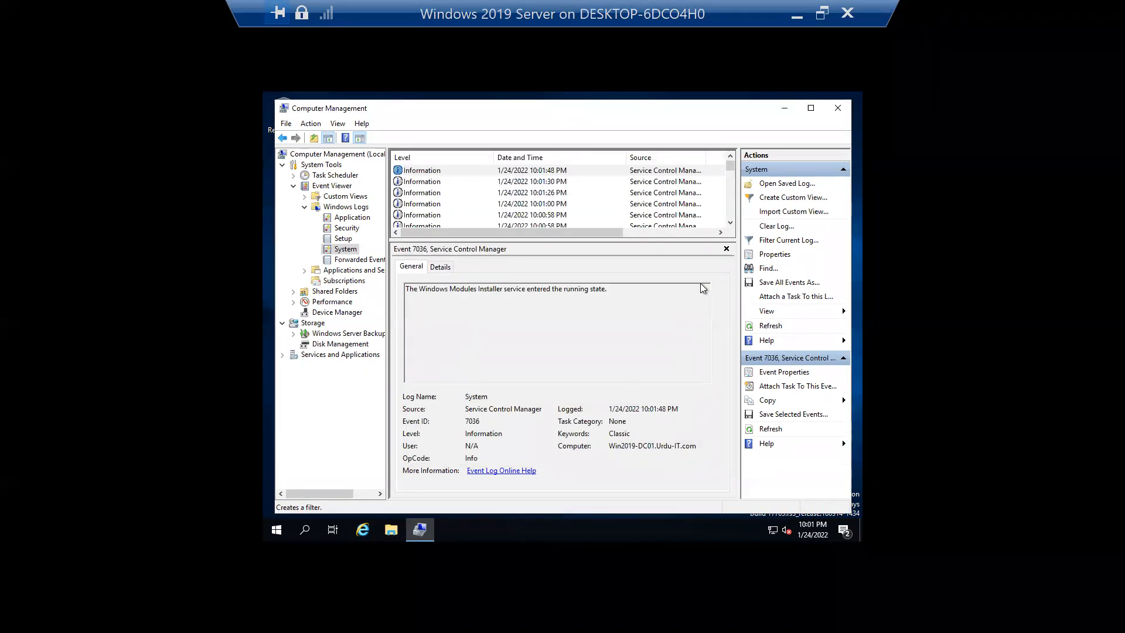
left_click_drag(732, 172, 732, 222)
left_click(651, 235)
left_click_drag(649, 157, 531, 158)
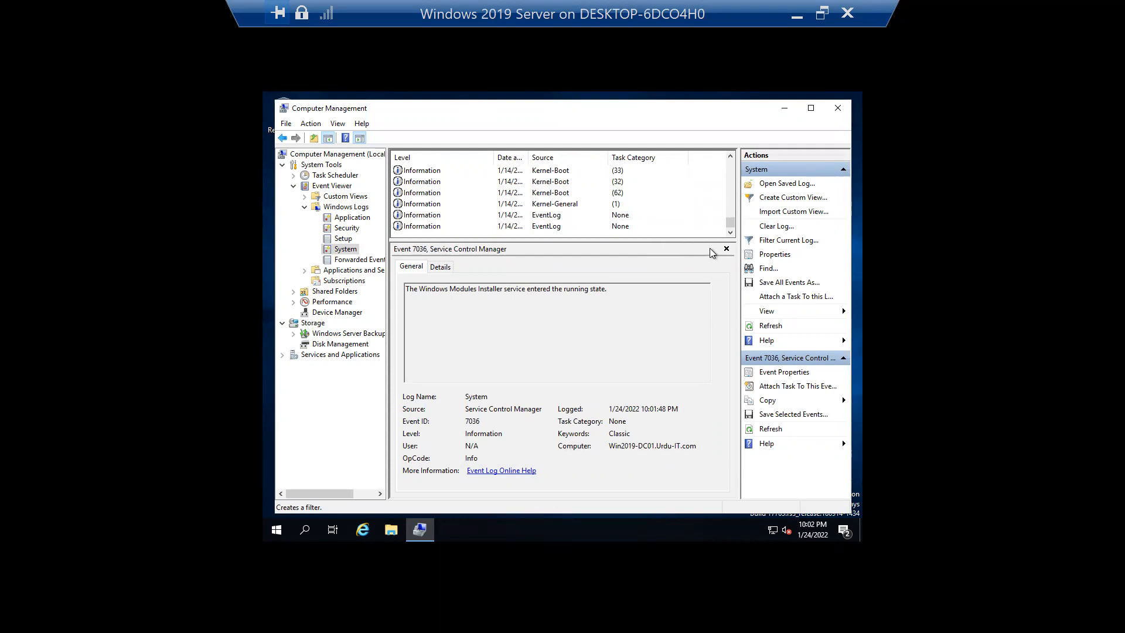
- Filter the System log to Event ID 1 over the last 7 days, leaving 15 events
left_click(785, 242)
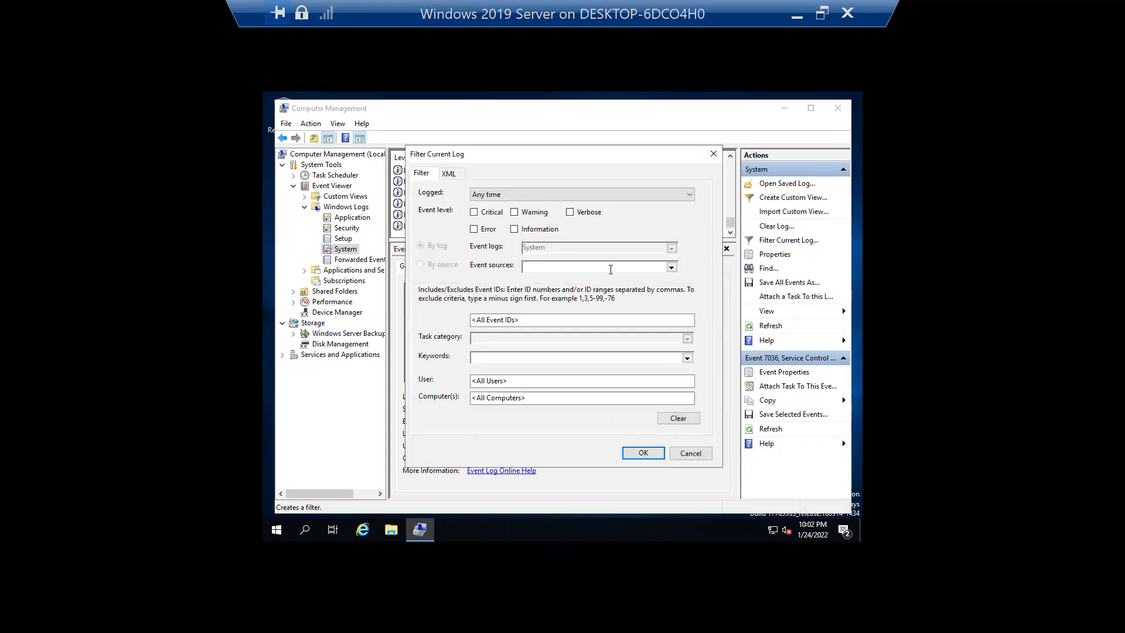
left_click(516, 321)
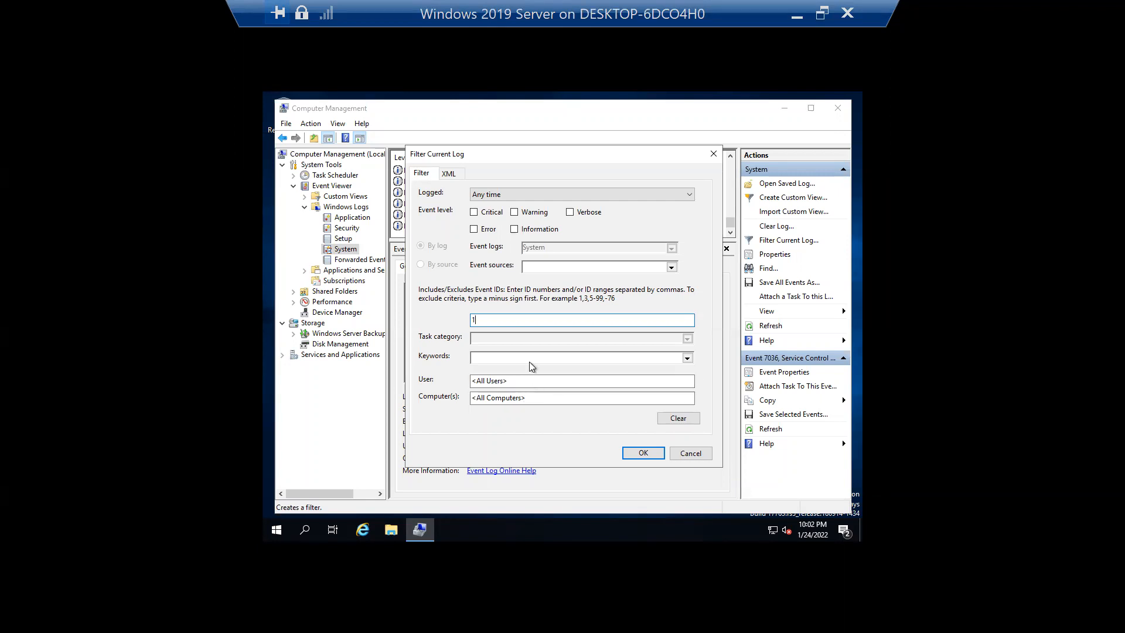
left_click(525, 199)
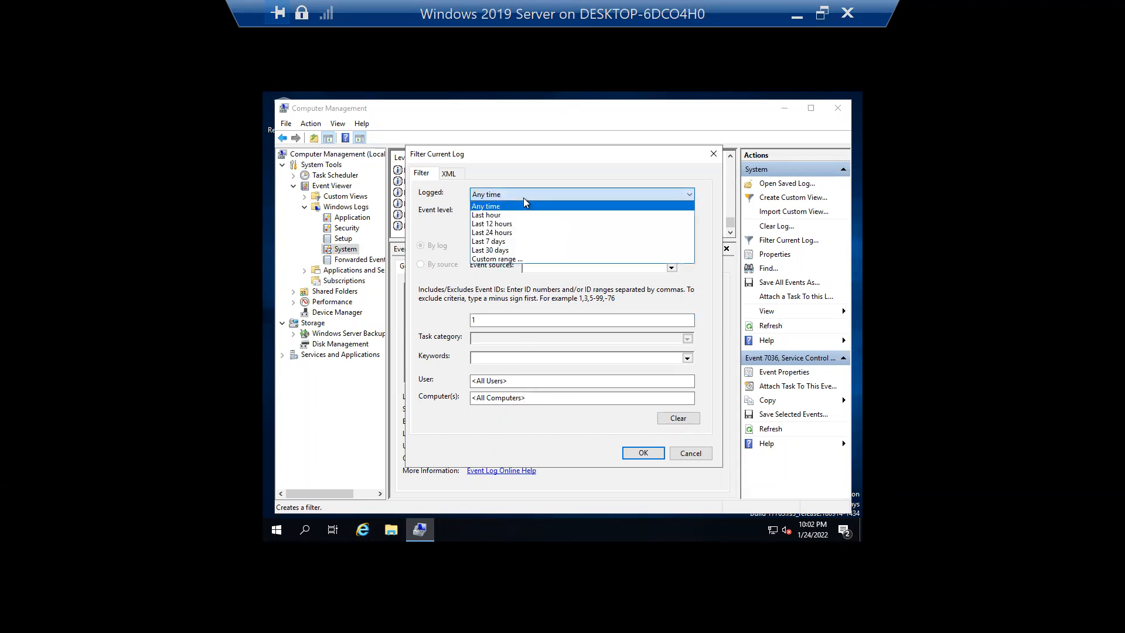
left_click(518, 247)
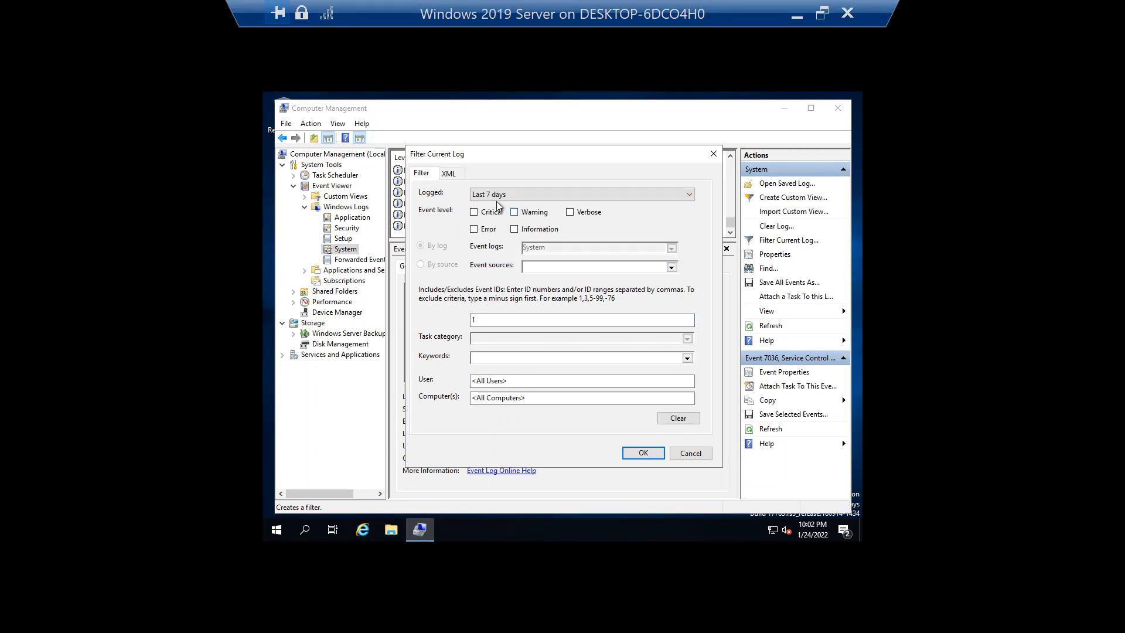
left_click(643, 453)
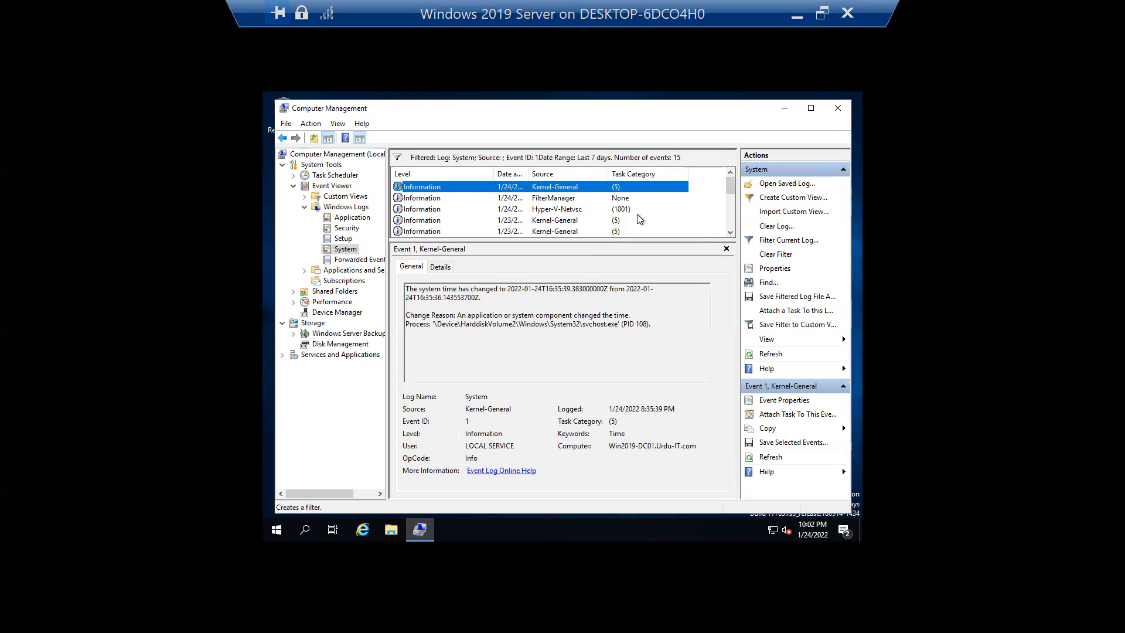
left_click(731, 233)
left_click(731, 233)
left_click(731, 232)
- Clear the Event ID 1 filter and reopen Filter Current Log with default settings
left_click(731, 233)
left_click(731, 233)
left_click(730, 233)
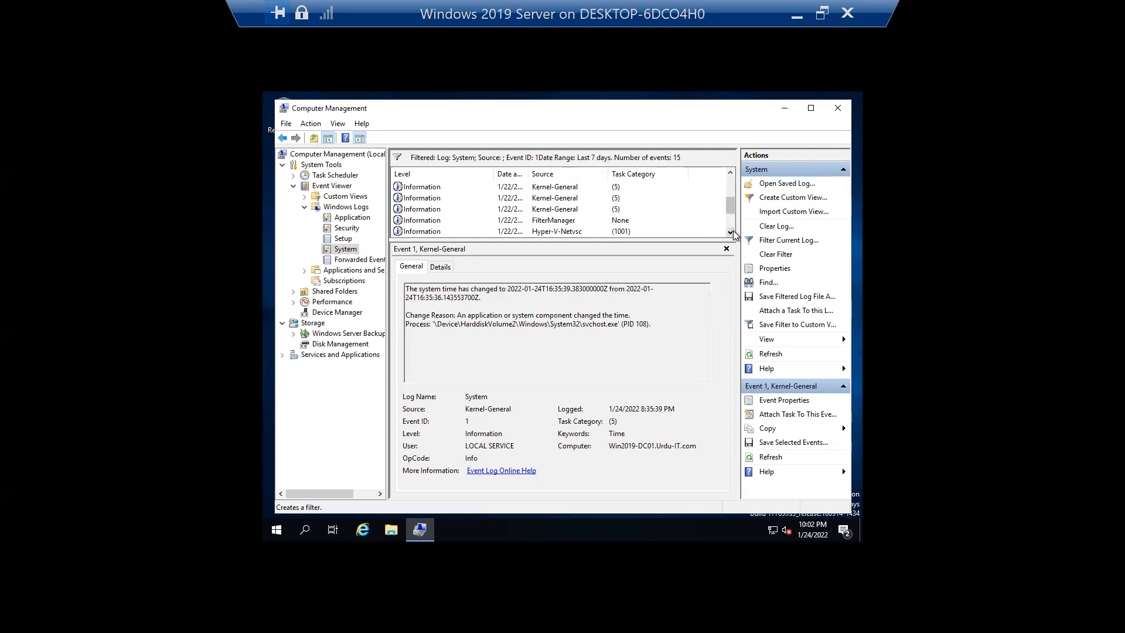
left_click(730, 232)
left_click(731, 233)
left_click(731, 233)
left_click(731, 233)
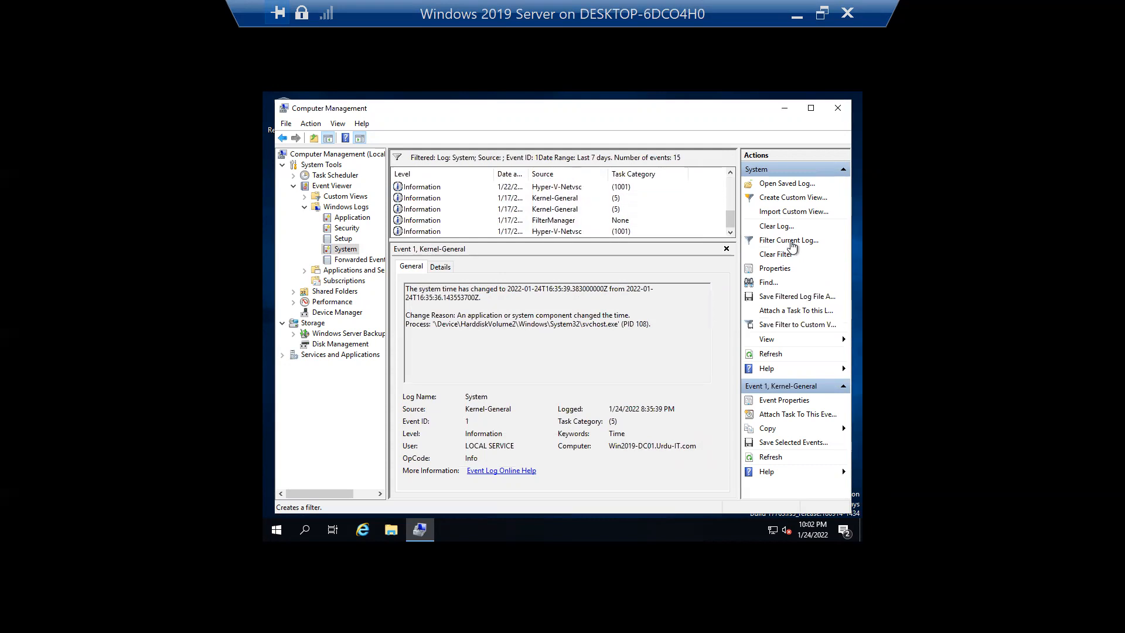
left_click(785, 257)
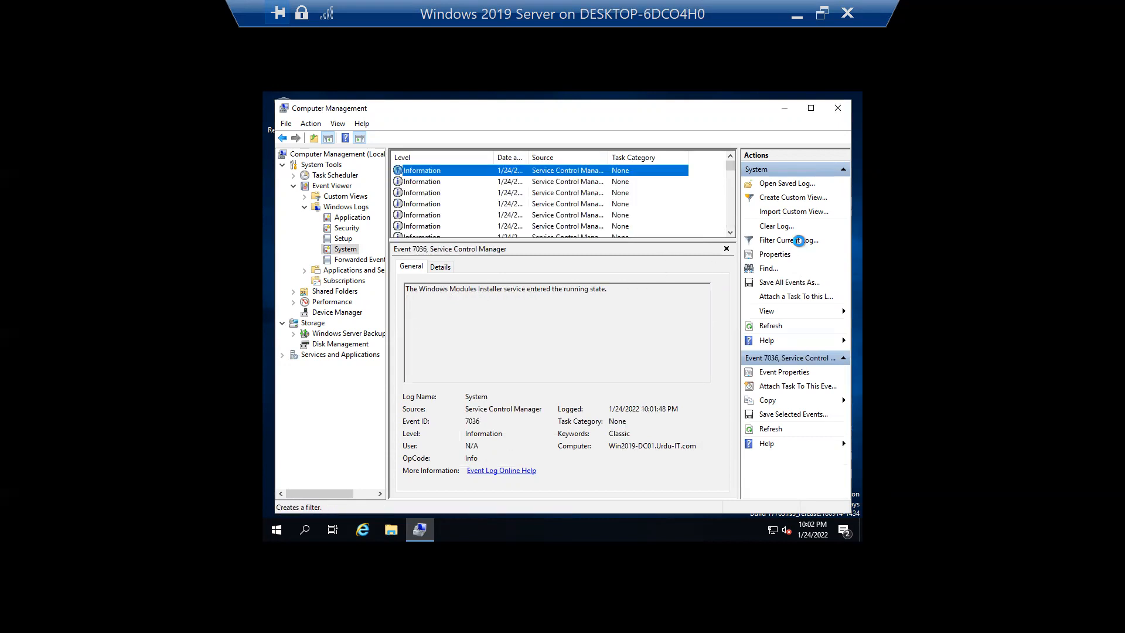
left_click(791, 240)
left_click(568, 320)
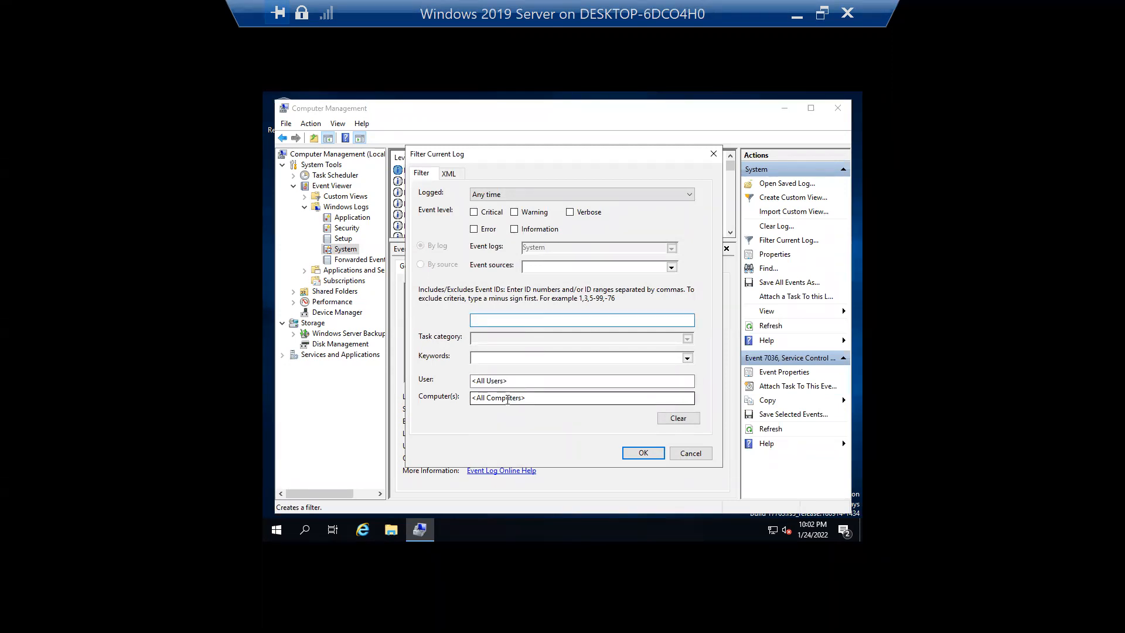
- Set the filter's Logged period to a custom range starting 1/24/2022 at 9:00 PM
left_click(521, 194)
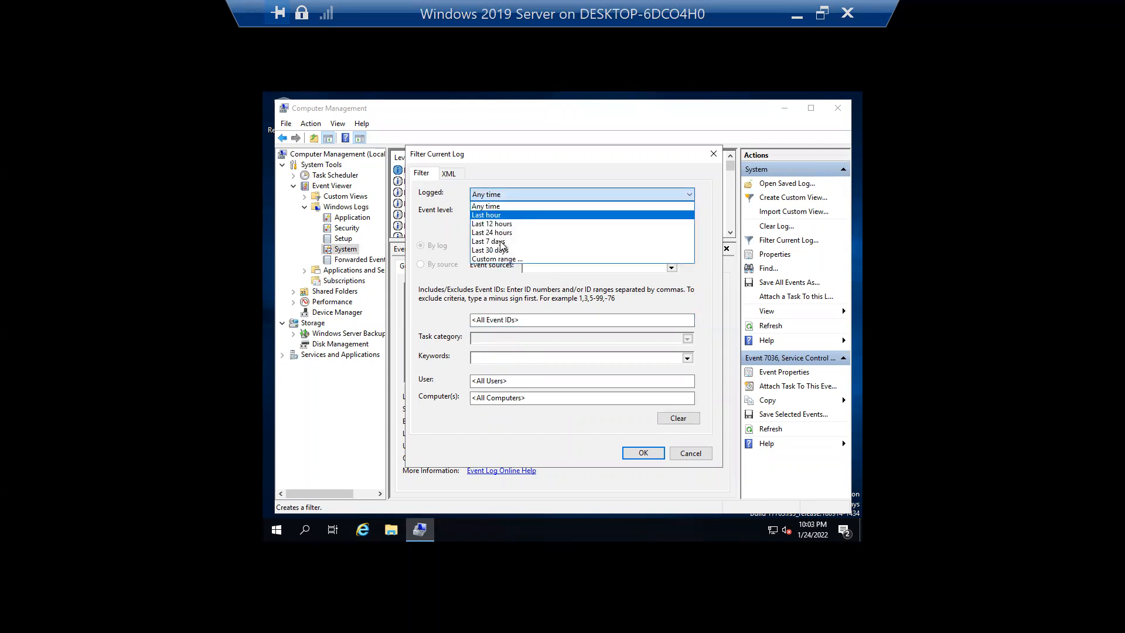
left_click(505, 264)
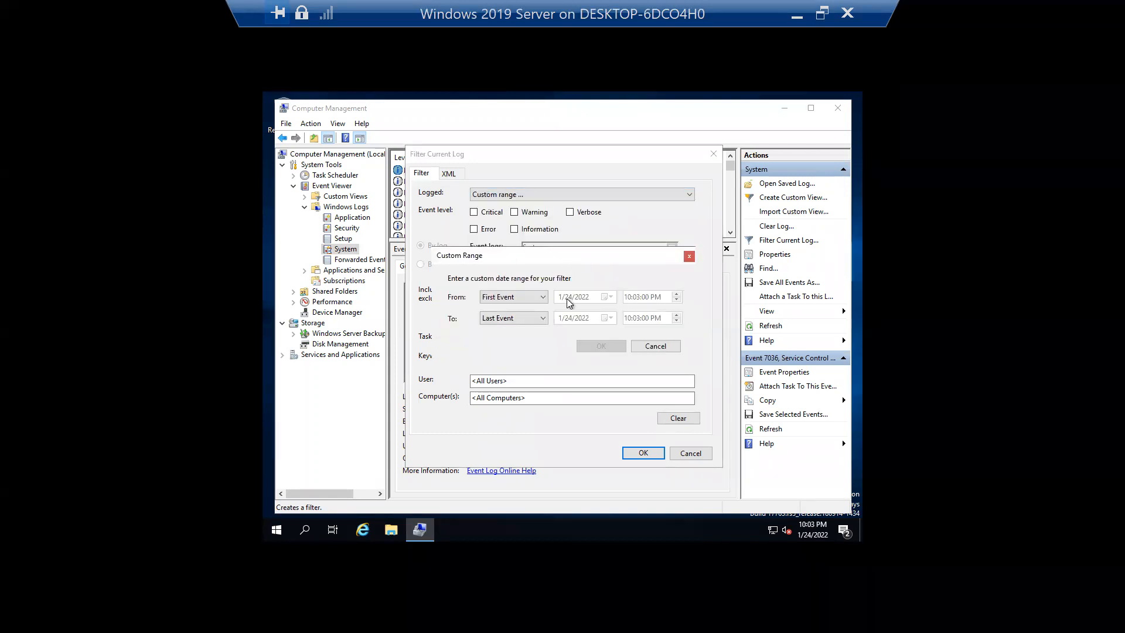
left_click(537, 300)
left_click(497, 318)
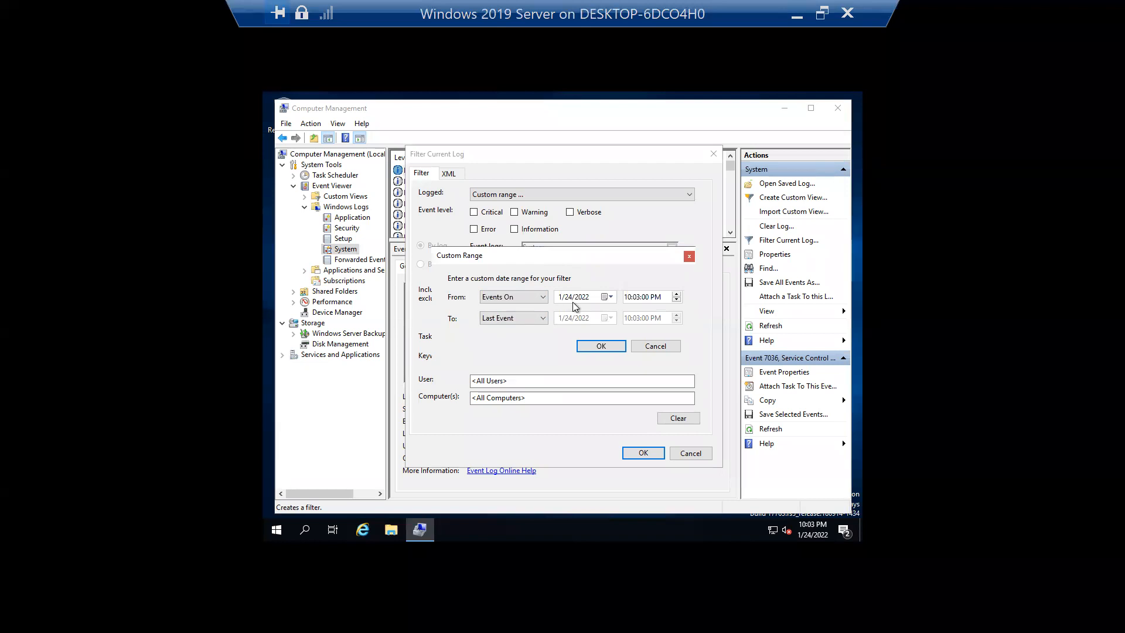
left_click(627, 297)
type("9")
left_click(637, 297)
type("00")
- End the range at 9:30 PM, restrict the filter to Error level, and apply it
left_click(544, 318)
left_click(518, 337)
left_click(636, 319)
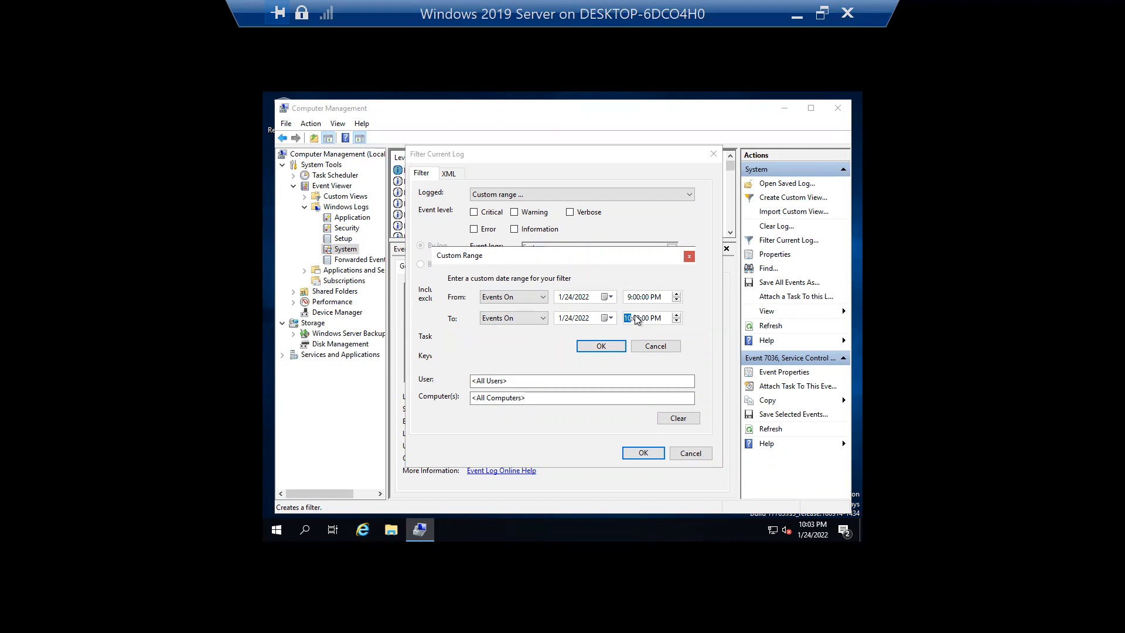
left_click(637, 319)
left_click(612, 348)
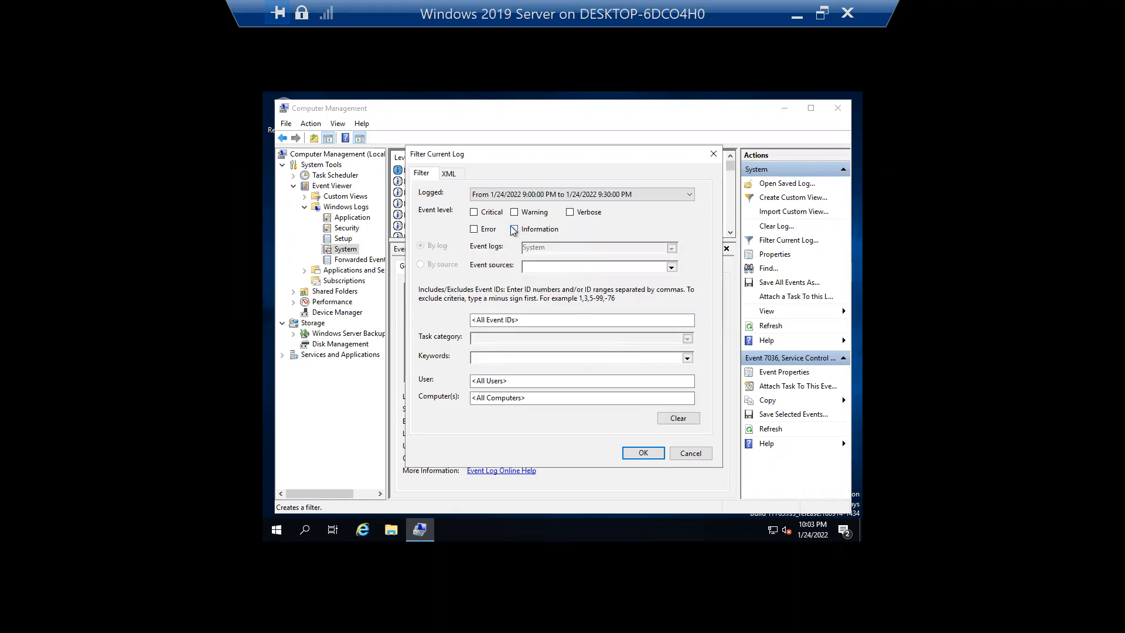
left_click(493, 232)
left_click(653, 454)
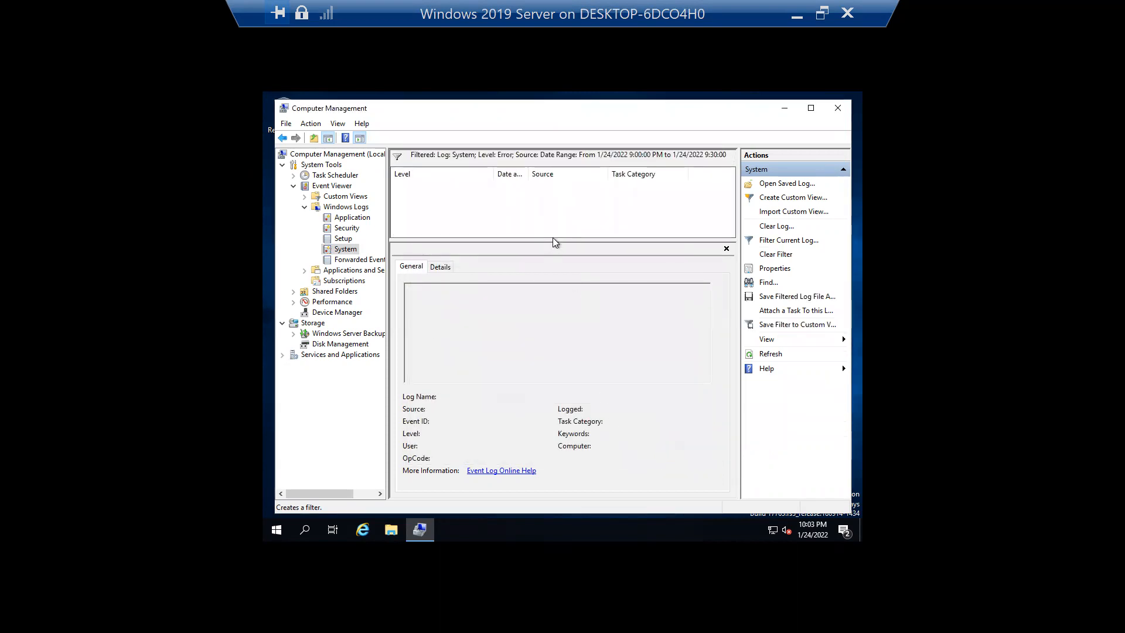
- Remove the Error level from the 9:00–9:30 PM filter, leaving seven Information events
left_click_drag(549, 244, 551, 300)
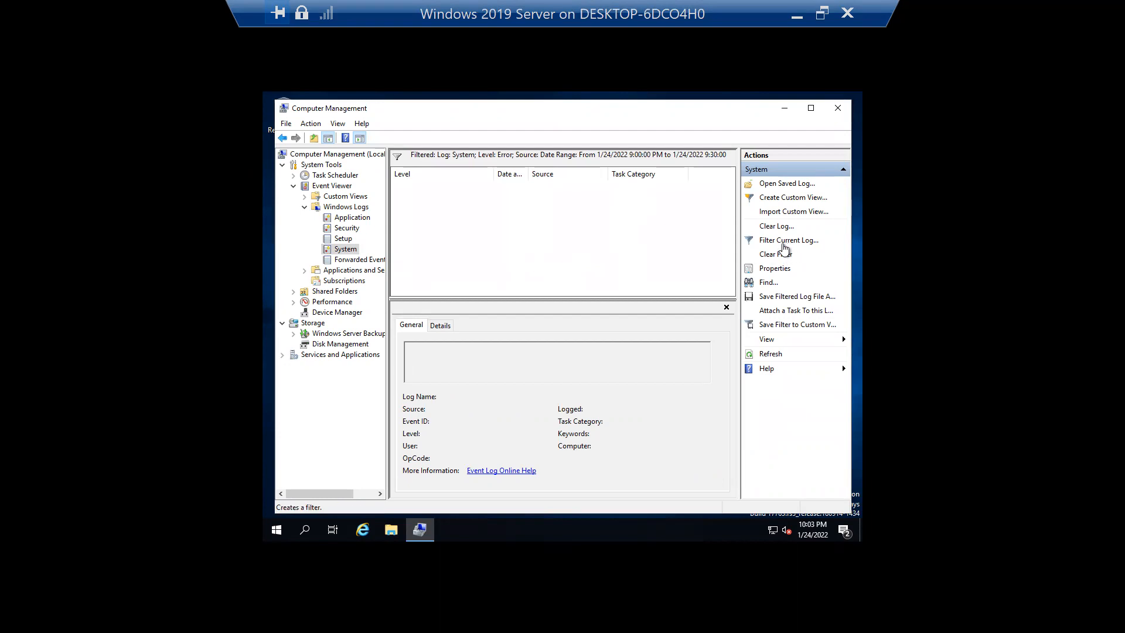
left_click(786, 245)
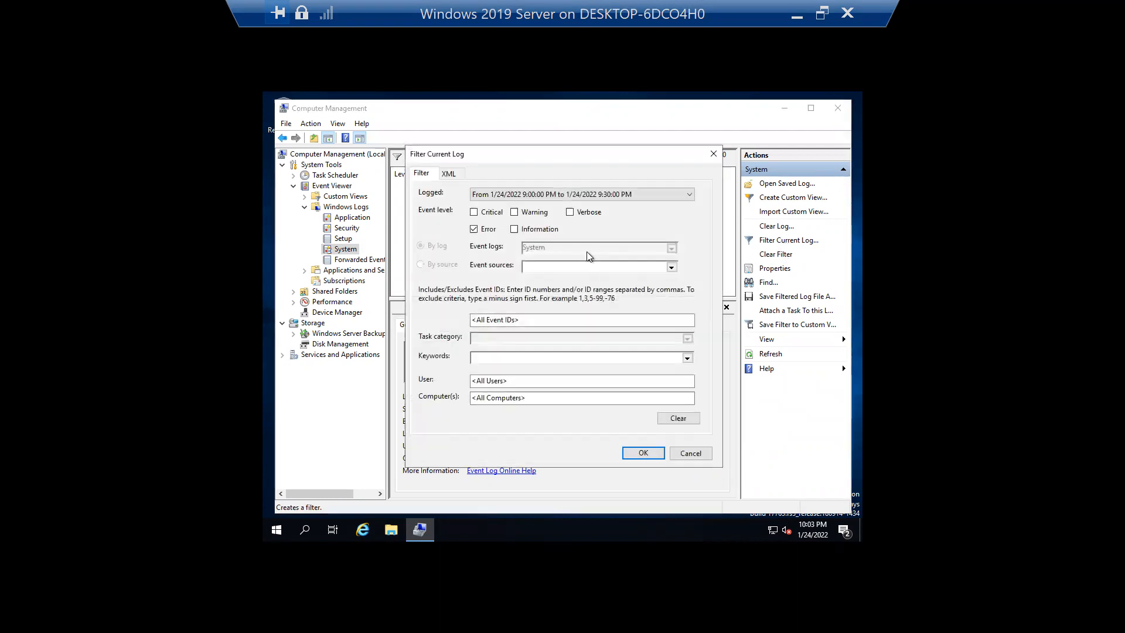
left_click(496, 230)
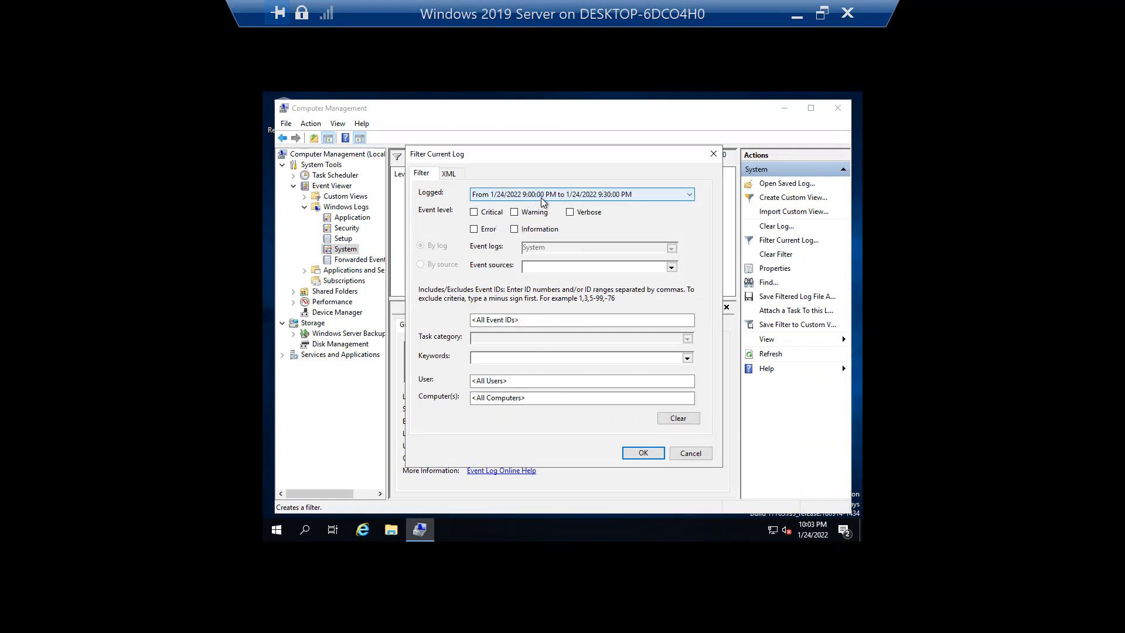
left_click(646, 454)
- Resize the event list columns and view the earliest and latest events in the range
left_click_drag(528, 174, 589, 173)
left_click_drag(492, 170, 467, 169)
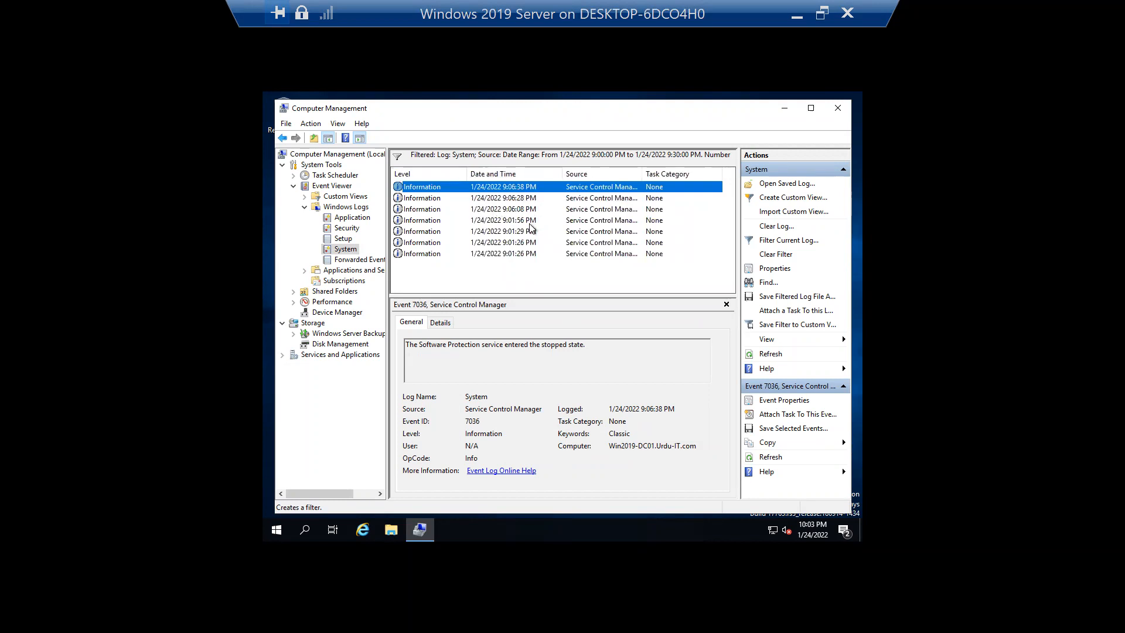
left_click(531, 255)
left_click(525, 189)
left_click_drag(553, 174, 540, 175)
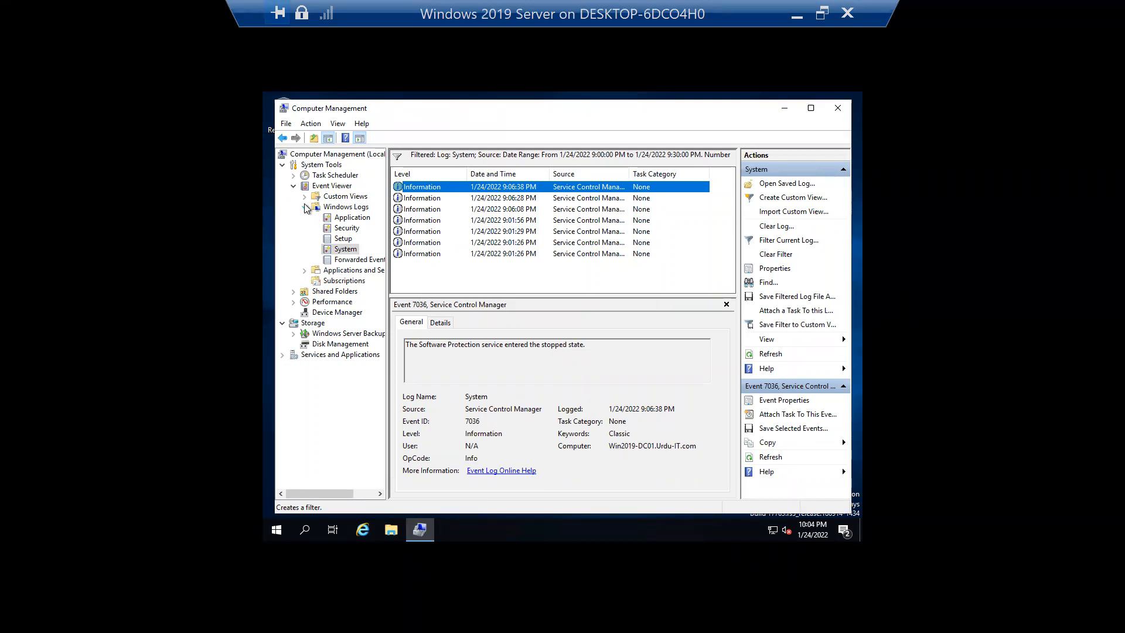
- Leave the Windows 2019 Server connection and bring up the Windows-10 VM's connection window
left_click(798, 13)
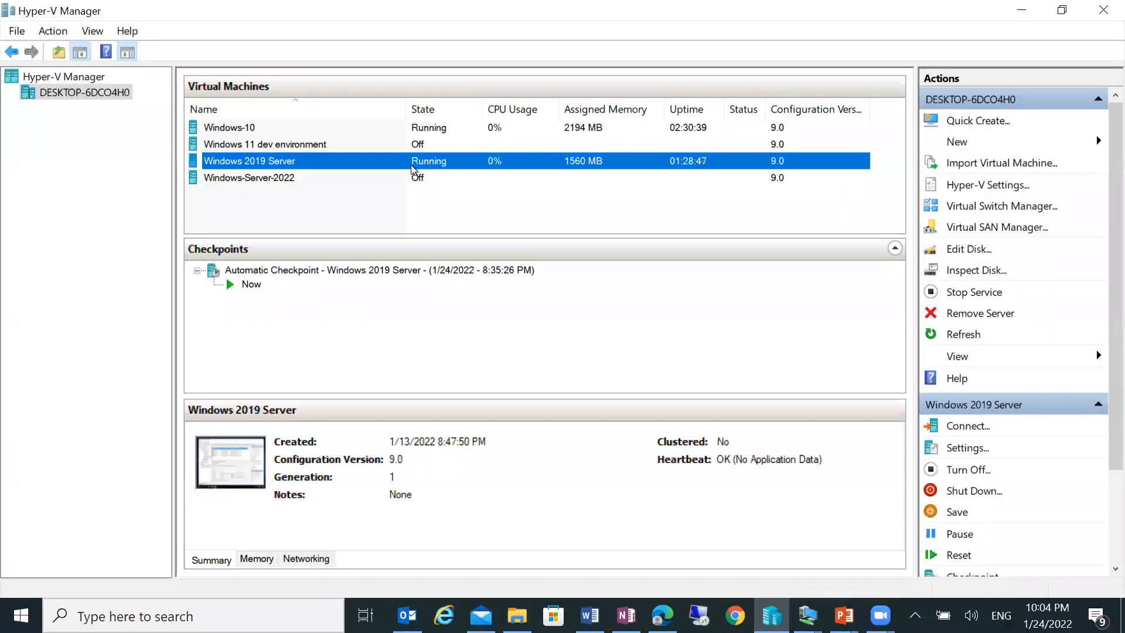
double_click(412, 170)
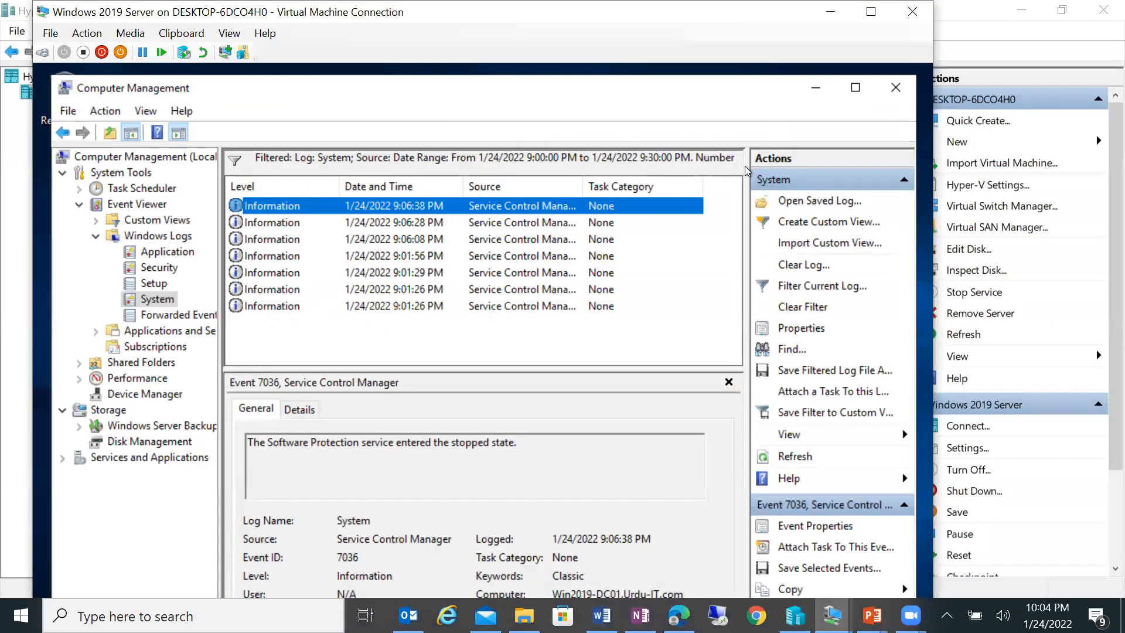
left_click(855, 87)
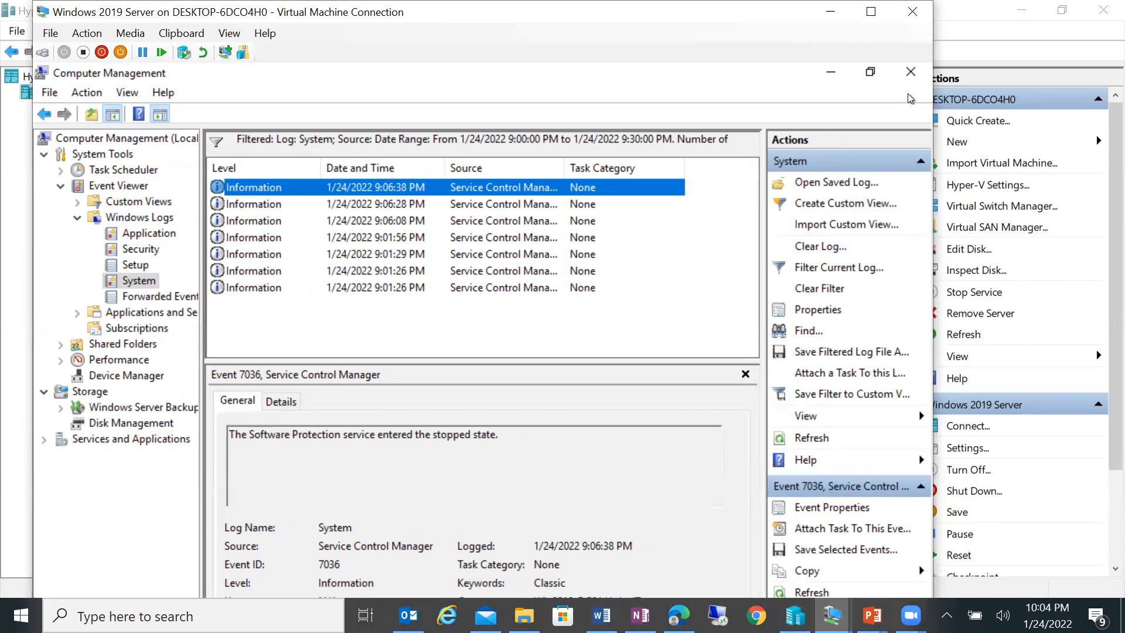
left_click(831, 11)
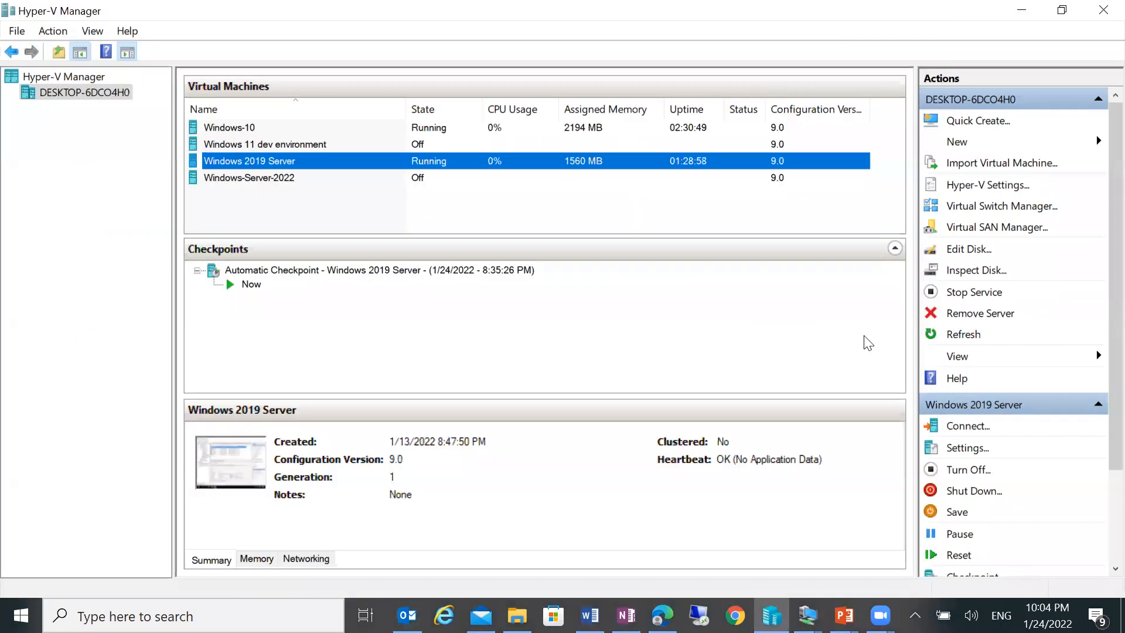
left_click(808, 616)
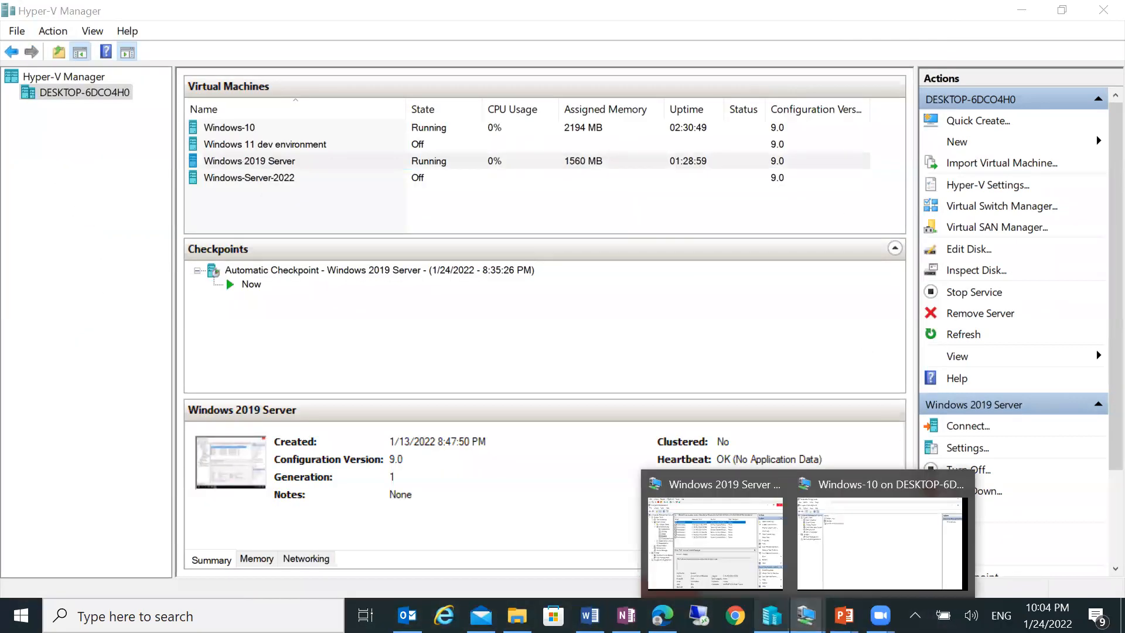
left_click(827, 568)
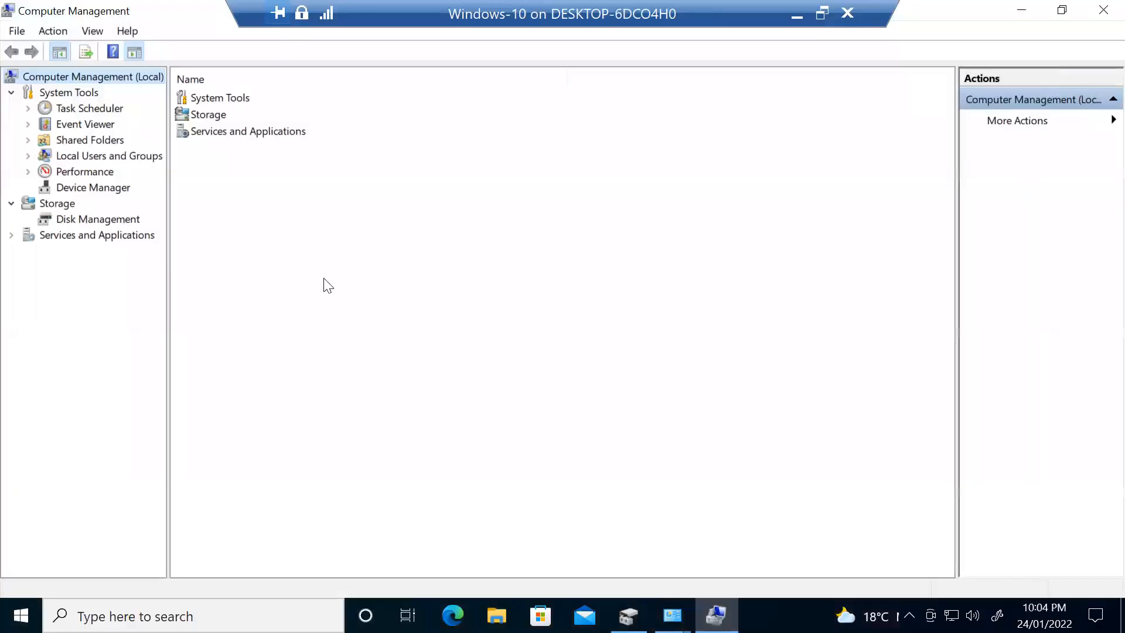
- List the Windows-10 machine's local users under Local Users and Groups with a widened Name column
double_click(82, 155)
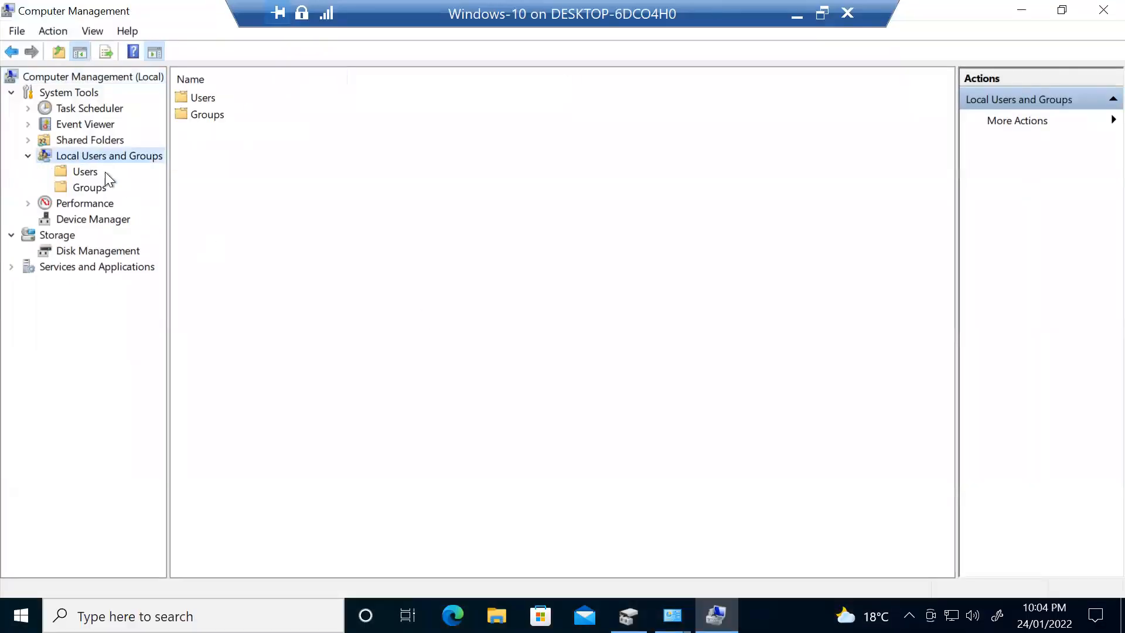
left_click(85, 172)
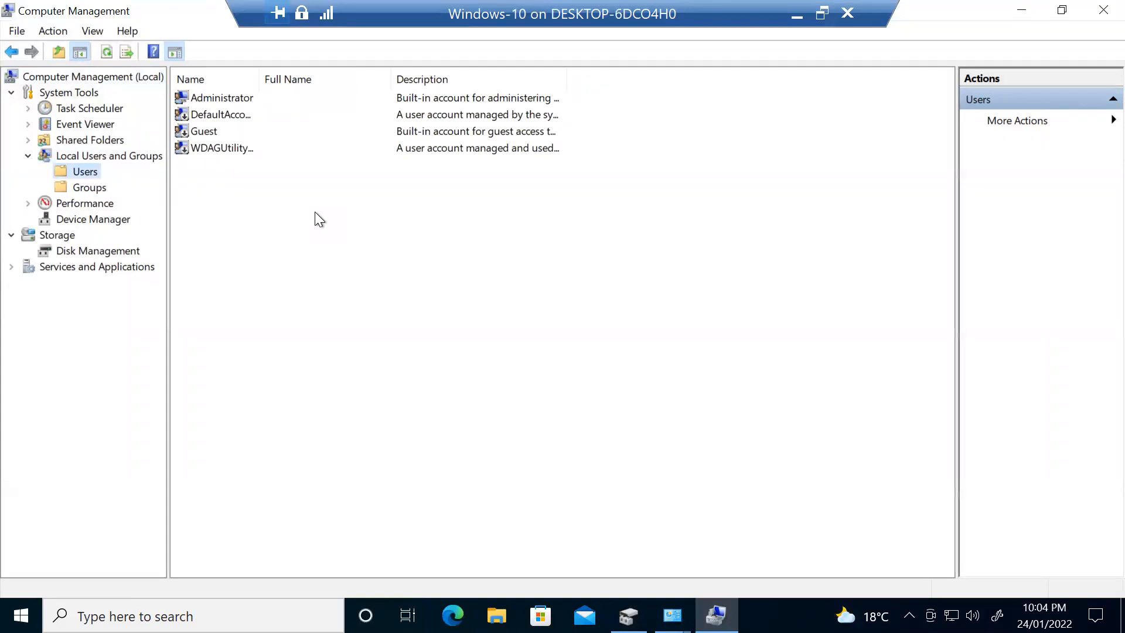
left_click_drag(259, 78, 296, 78)
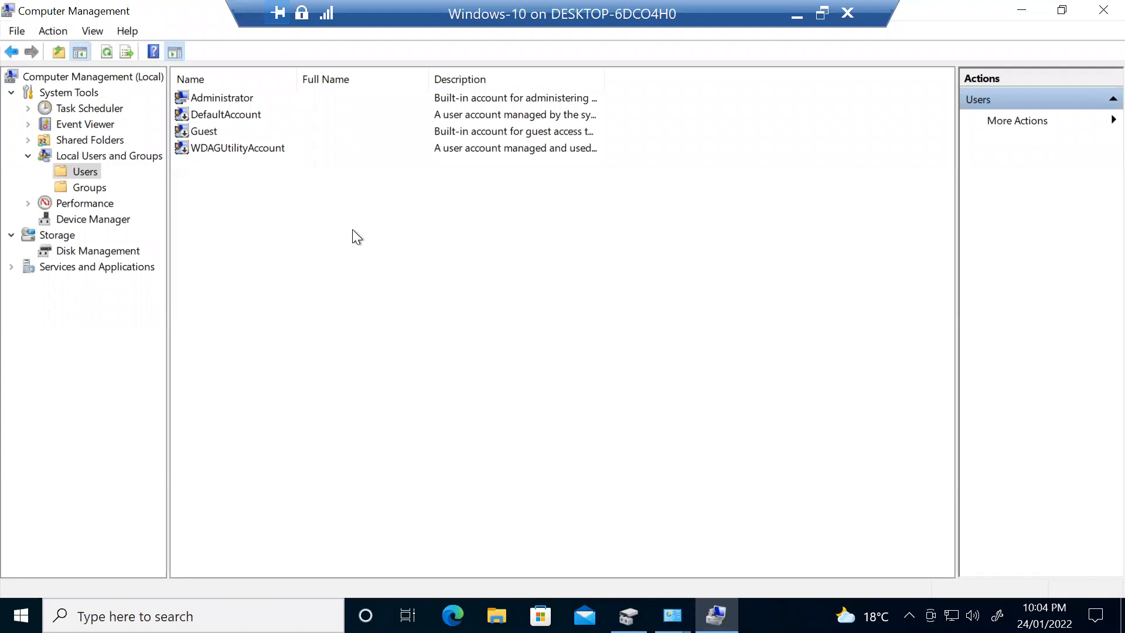
right_click(304, 225)
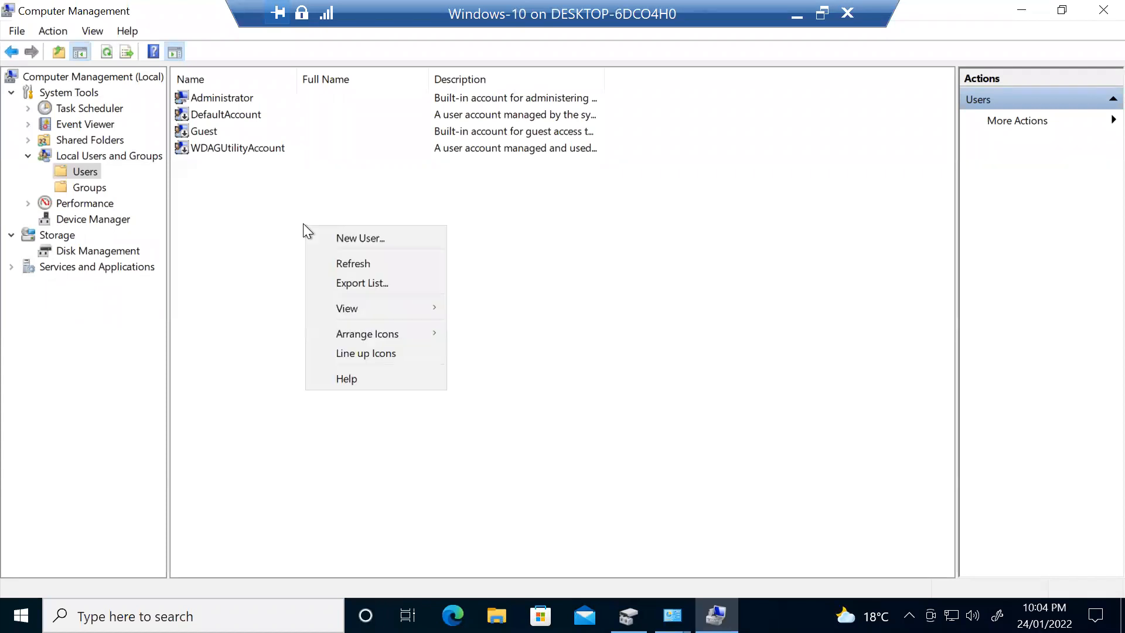
- Start a new local user with user name, full name, description 'Testing MCSE Lab' and a confirmed password
left_click(341, 235)
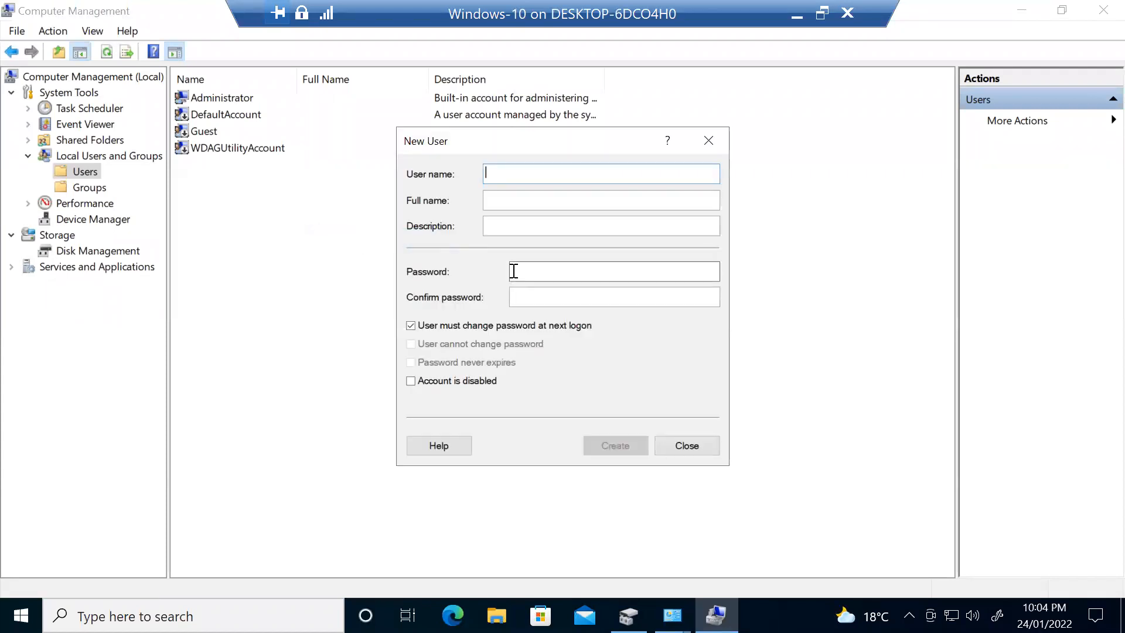
type("Zubair")
key("Tab")
key("Tab")
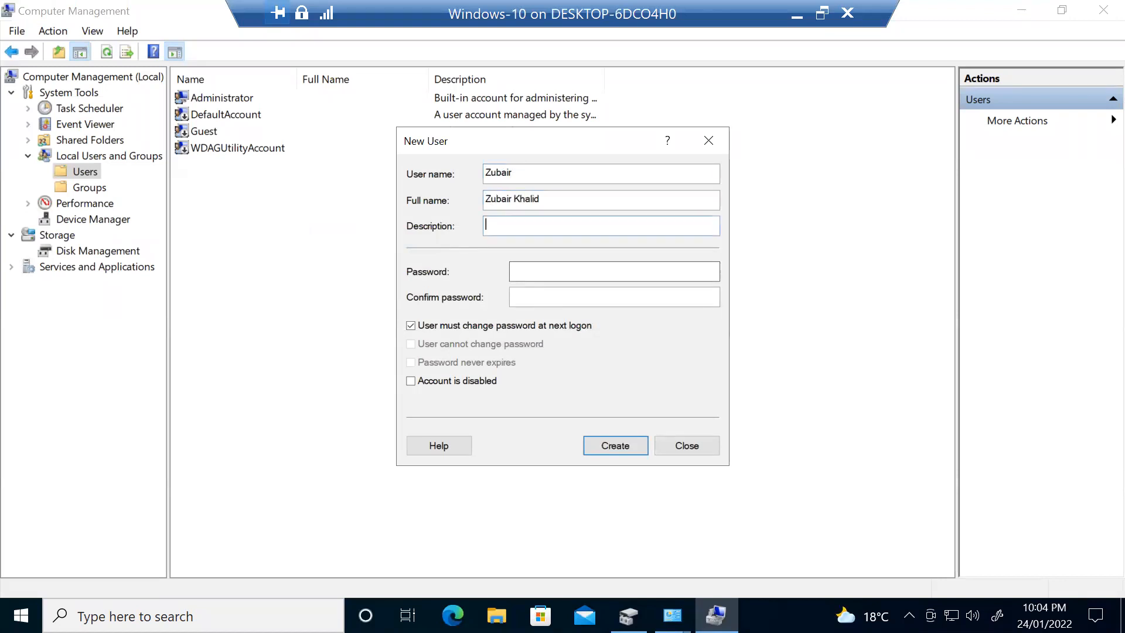
type("Testing MCSE Lab")
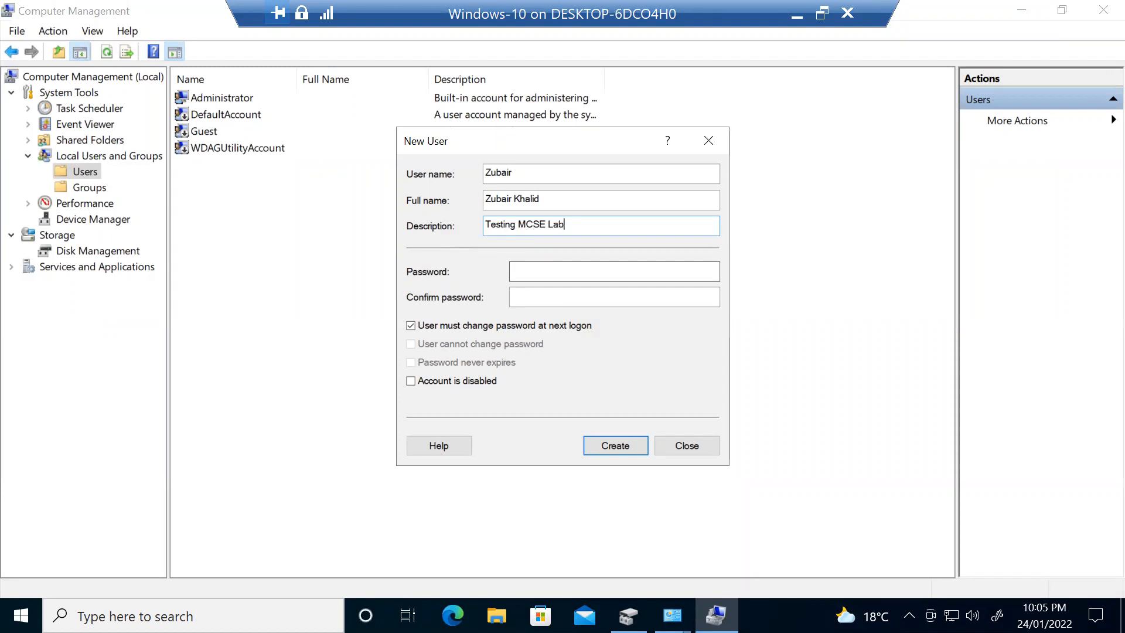
left_click(518, 277)
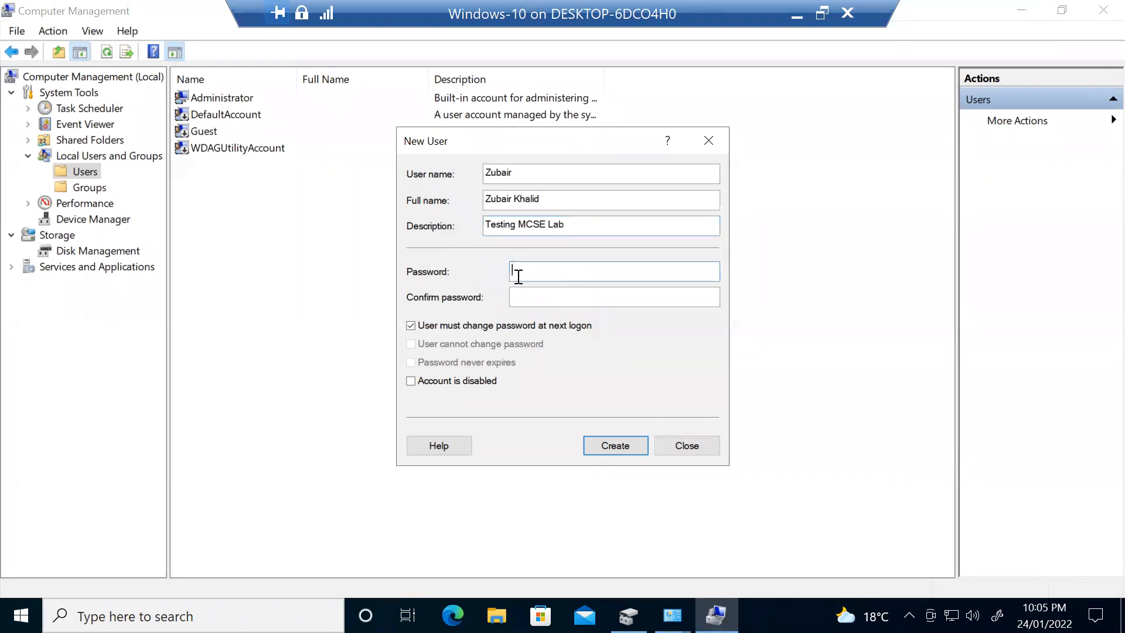
type("*******")
key("Tab")
type("*")
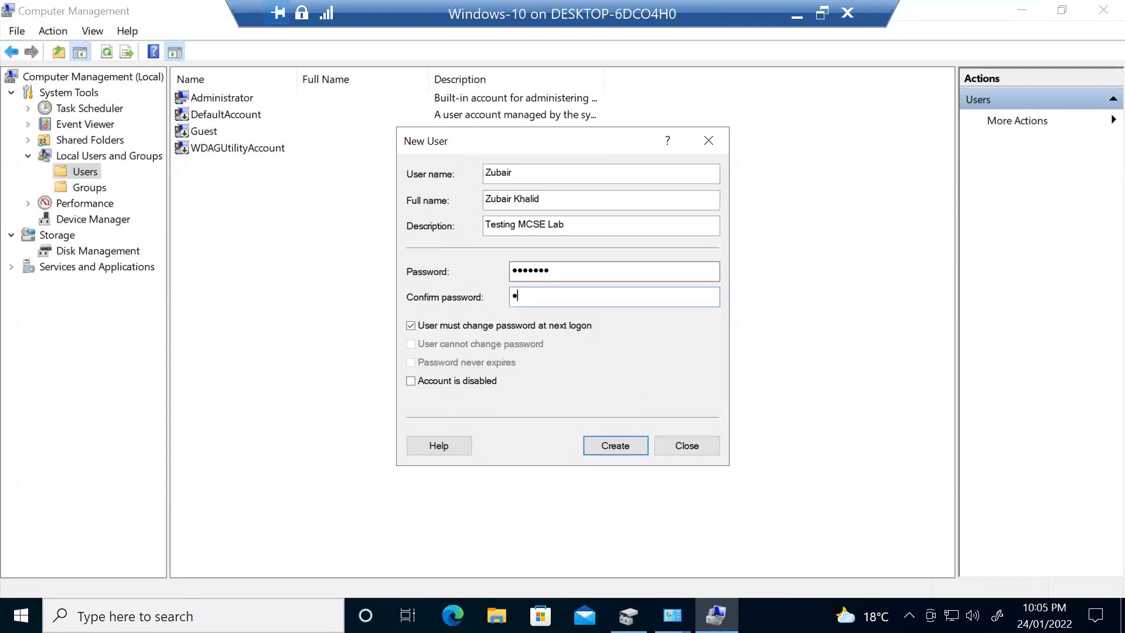
type("******")
- Leave all password and account-disabled options unticked, then create the user and close the form
left_click(459, 325)
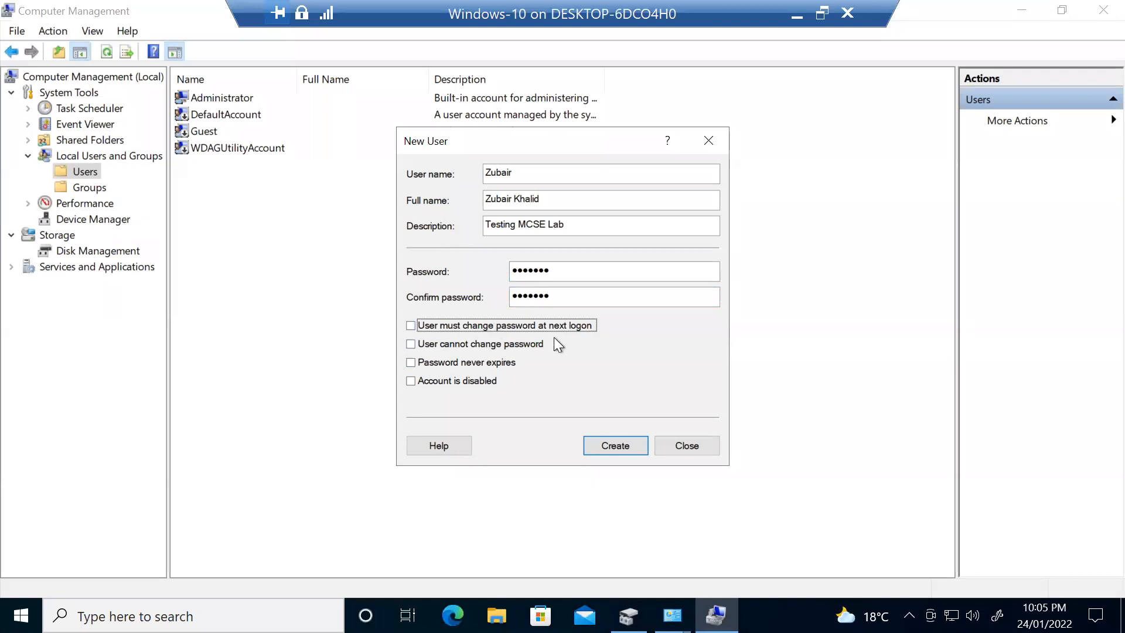
left_click(565, 327)
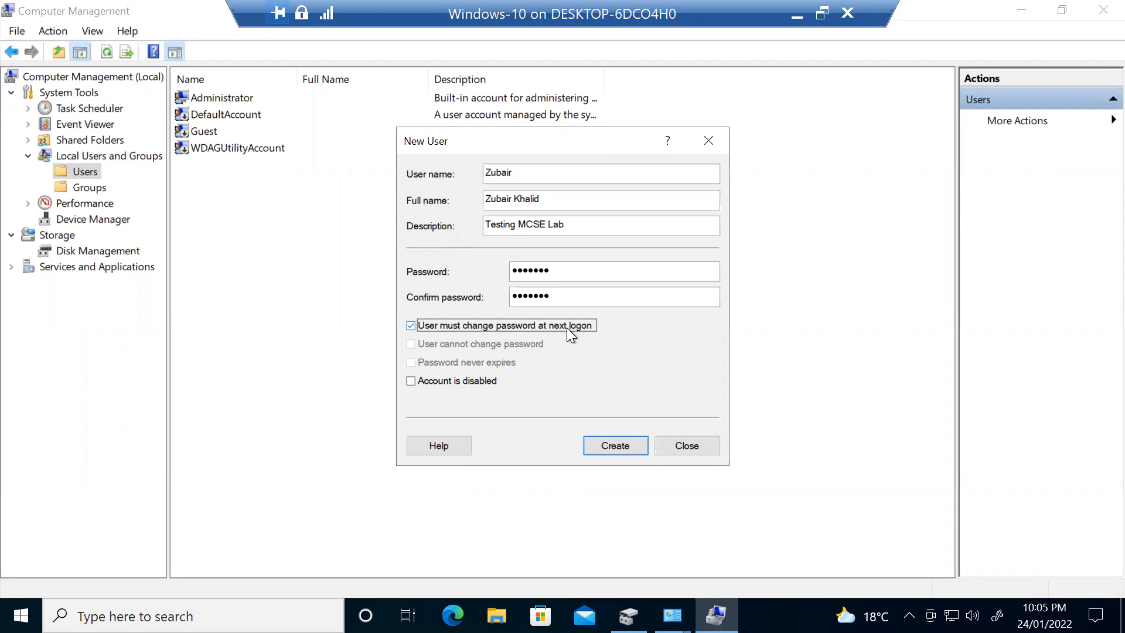
left_click(567, 328)
left_click(508, 342)
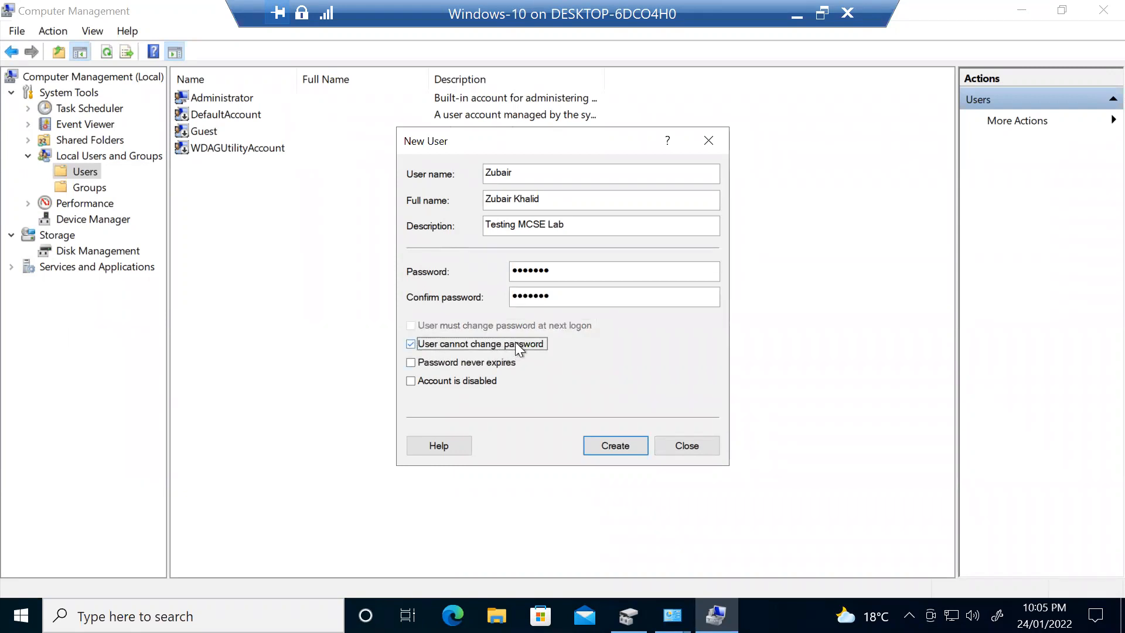
left_click(515, 343)
left_click(476, 363)
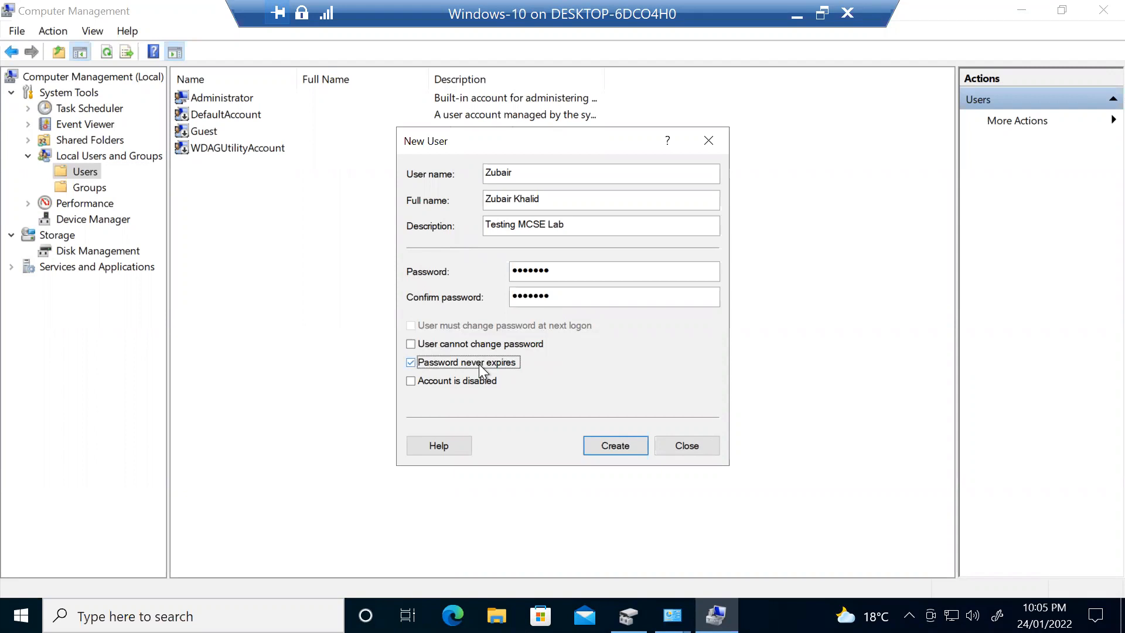
left_click(484, 364)
left_click(486, 364)
left_click(423, 346)
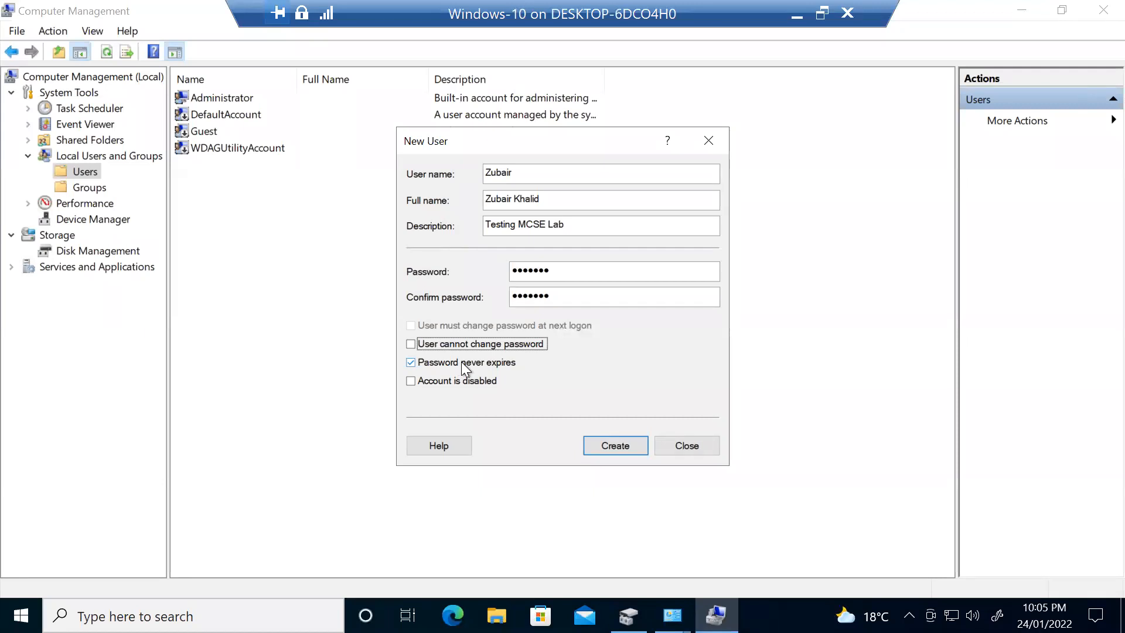
left_click(464, 367)
left_click(469, 382)
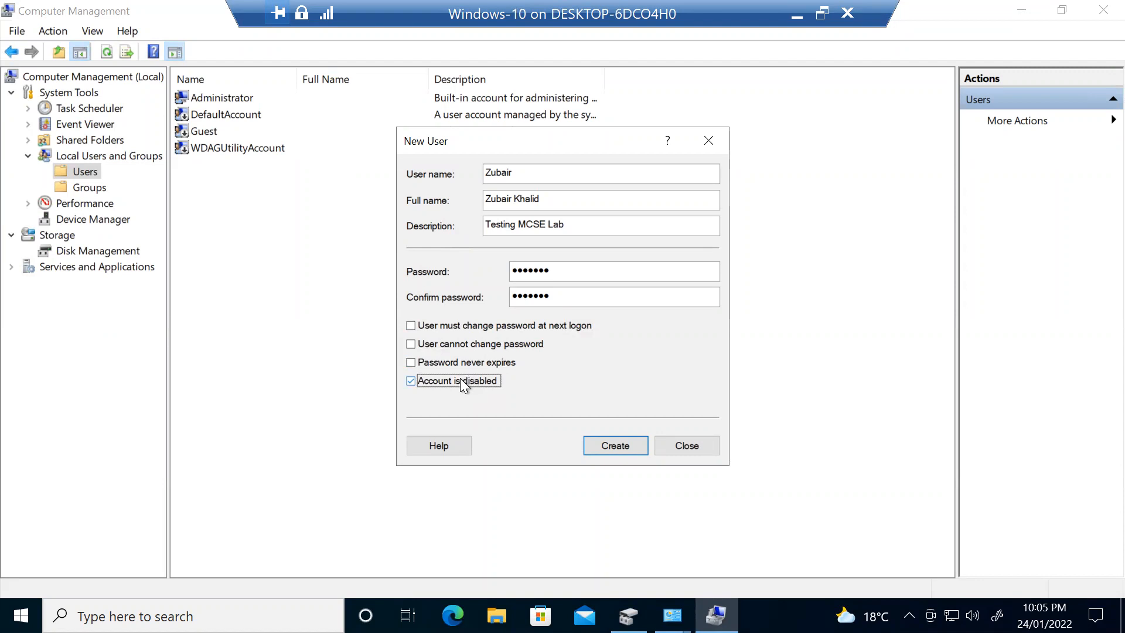
left_click(461, 379)
left_click(613, 444)
left_click(680, 445)
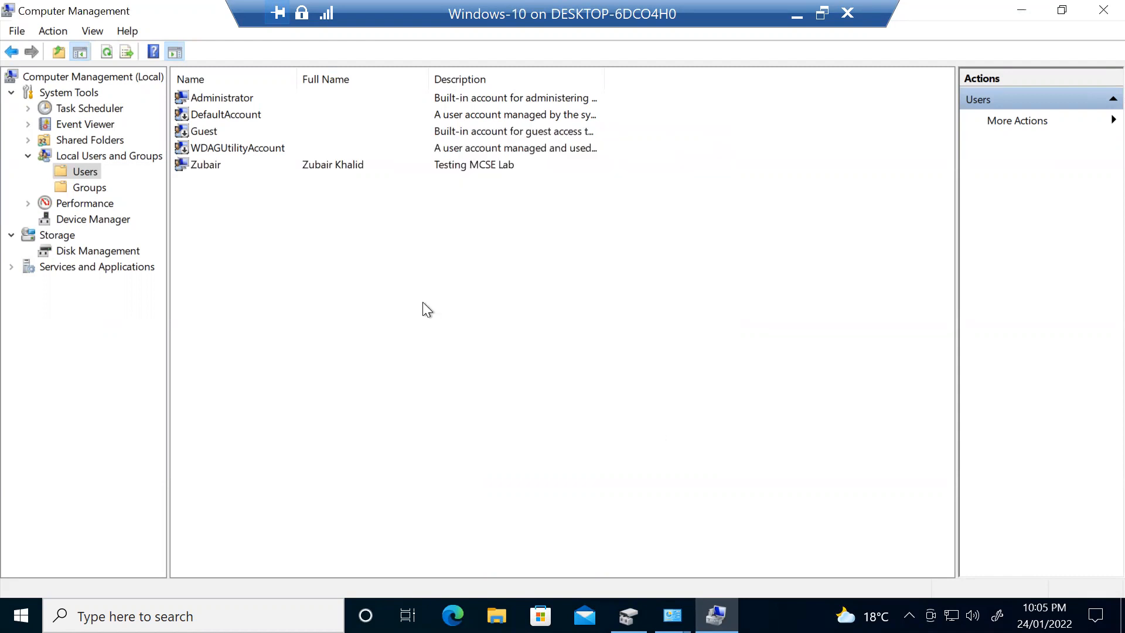
- Open the new user's properties and show its Member Of group list
left_click(309, 170)
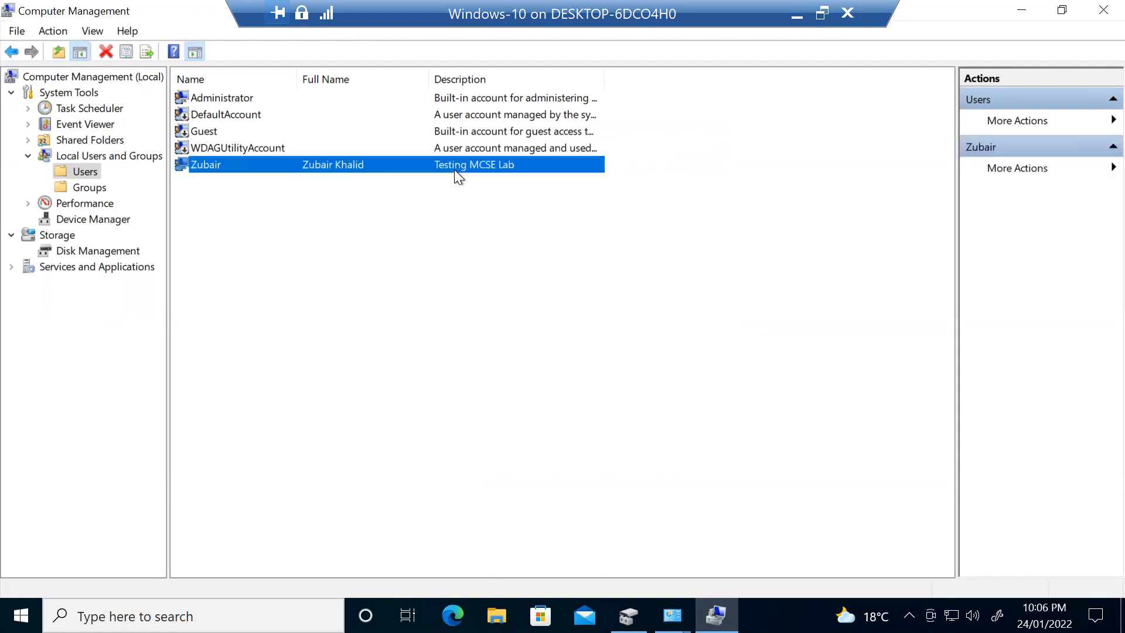
double_click(529, 167)
left_click_drag(576, 108, 793, 156)
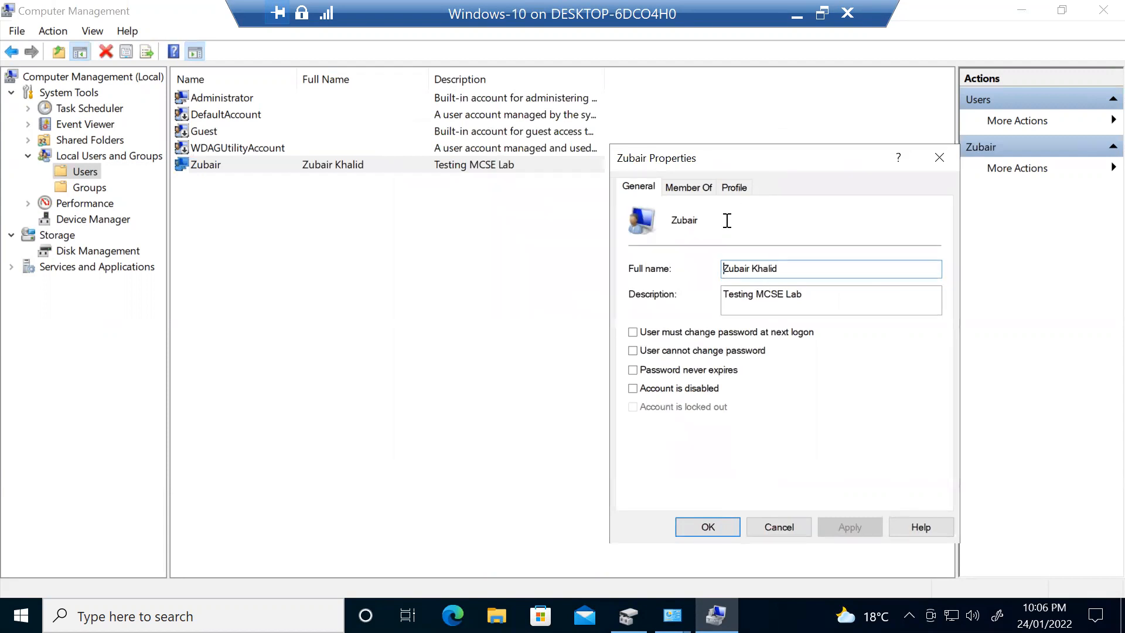
left_click(685, 189)
left_click(653, 234)
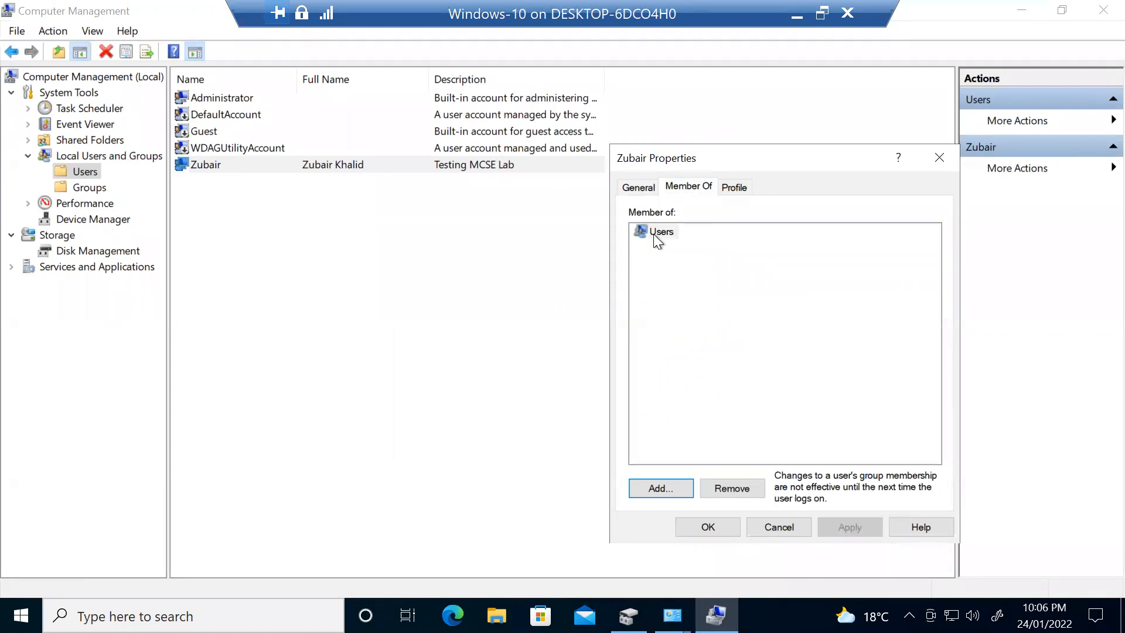
- Add the user to the Administrators group and save the properties
left_click(660, 489)
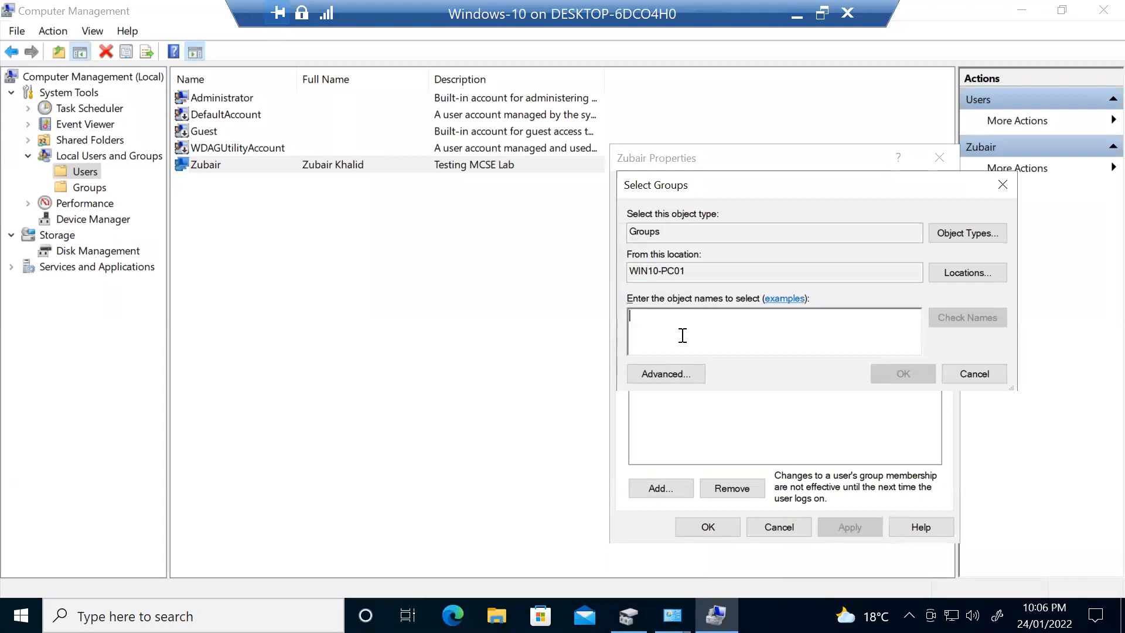
type("Admini")
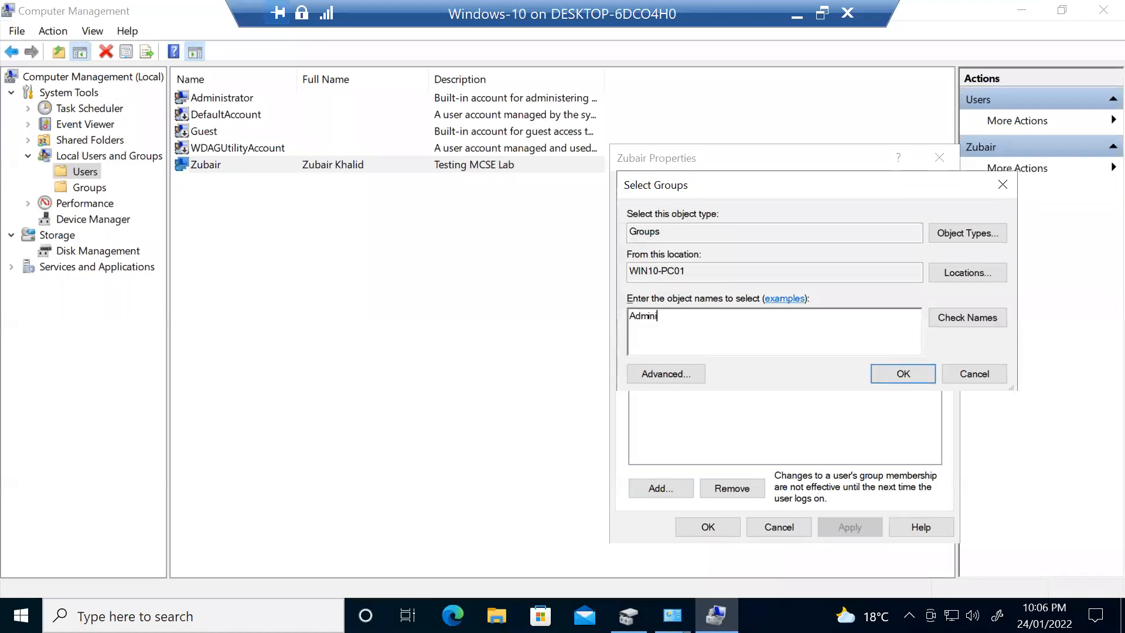
type("strators")
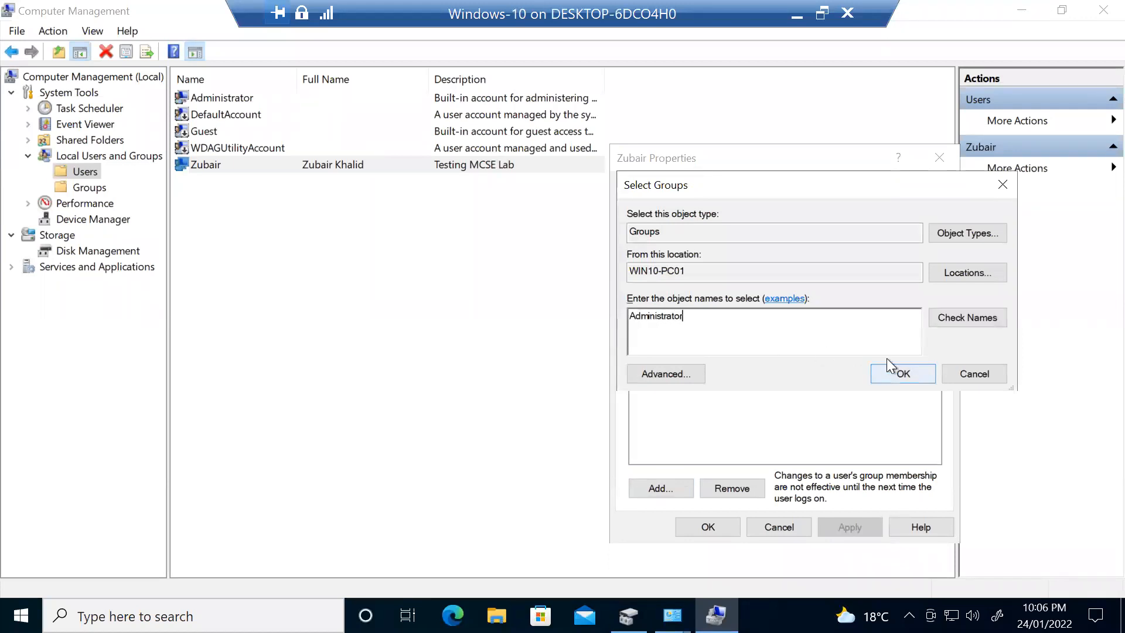
left_click(950, 321)
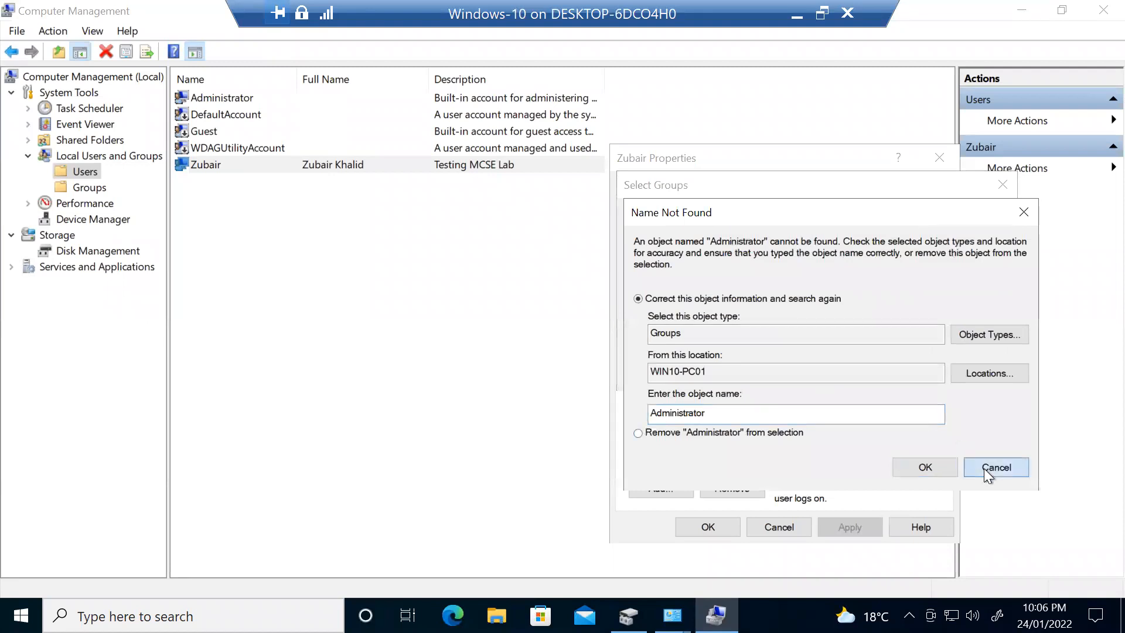
left_click(984, 468)
type("s")
left_click(959, 319)
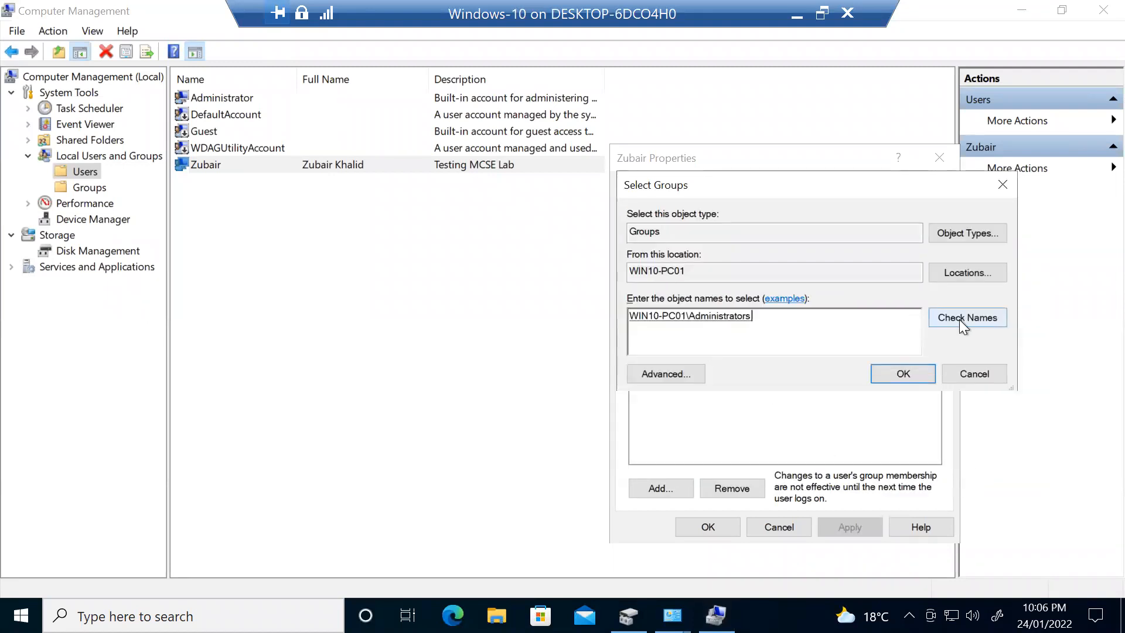
left_click(889, 377)
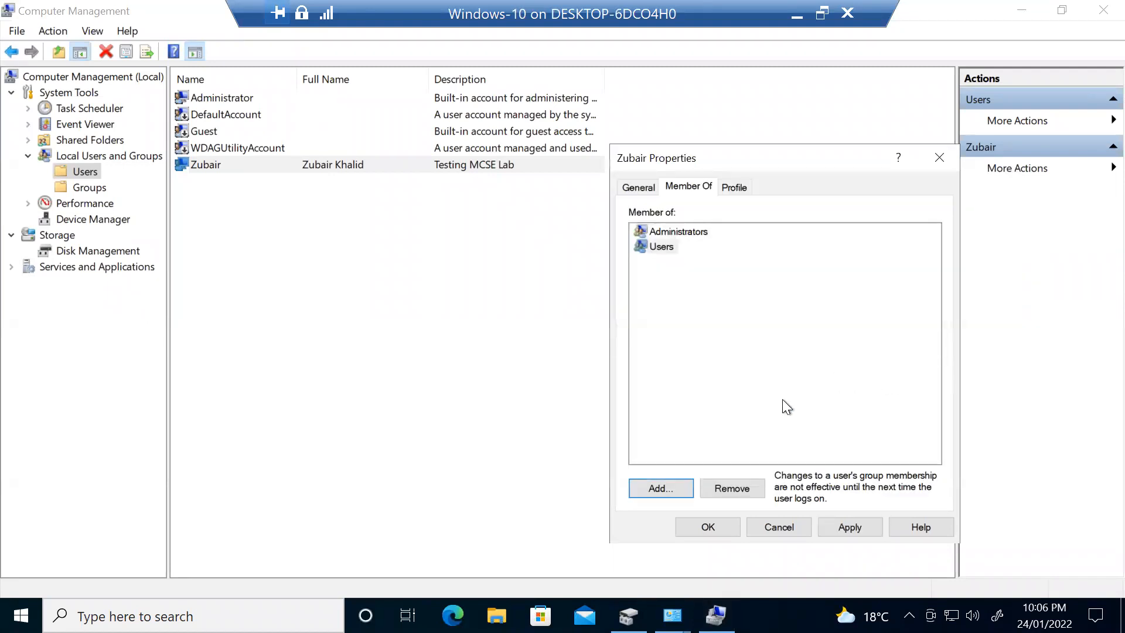
left_click(871, 526)
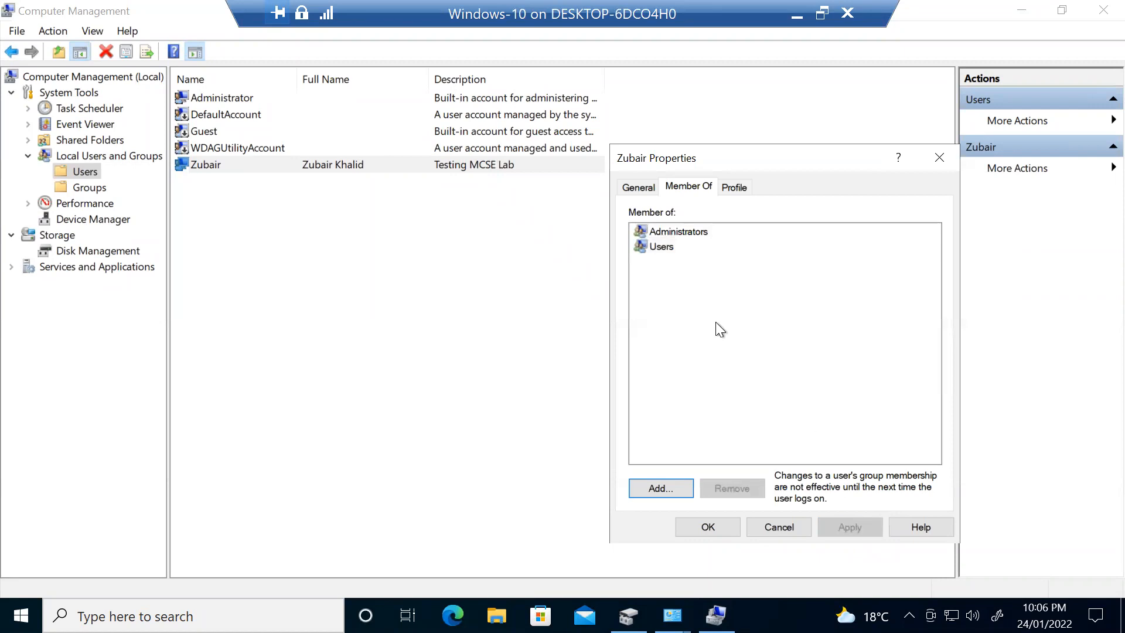
left_click(702, 518)
left_click(554, 412)
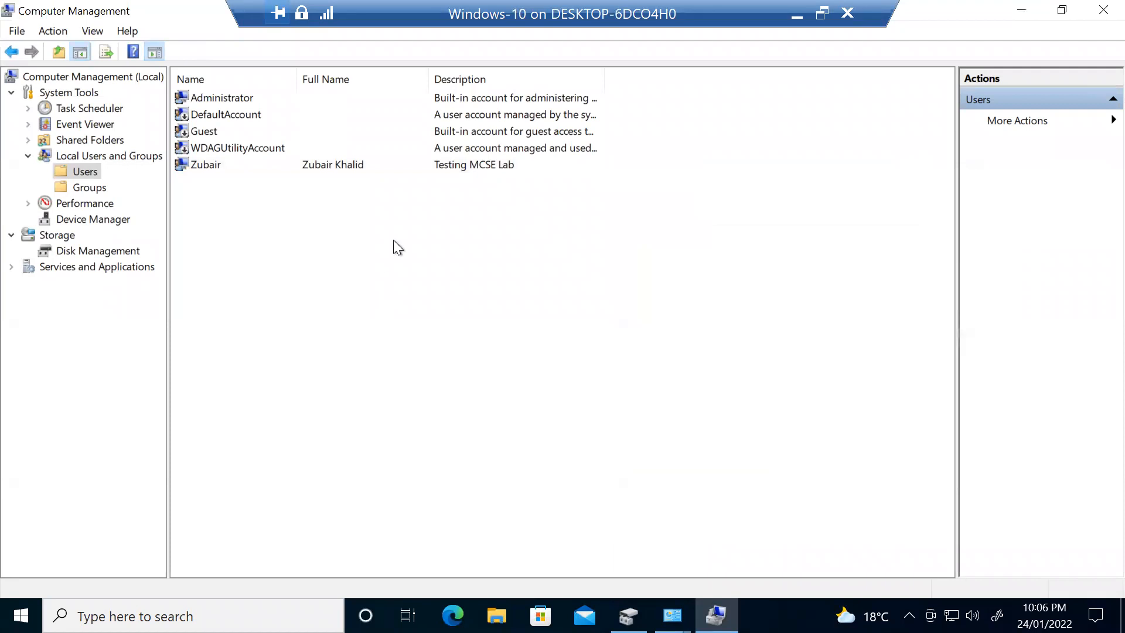
- Widen the Users Description column and review DefaultAccount, Guest, WDAGUtilityAccount and Administrator
left_click_drag(428, 79, 397, 80)
left_click_drag(573, 81, 684, 79)
left_click(227, 112)
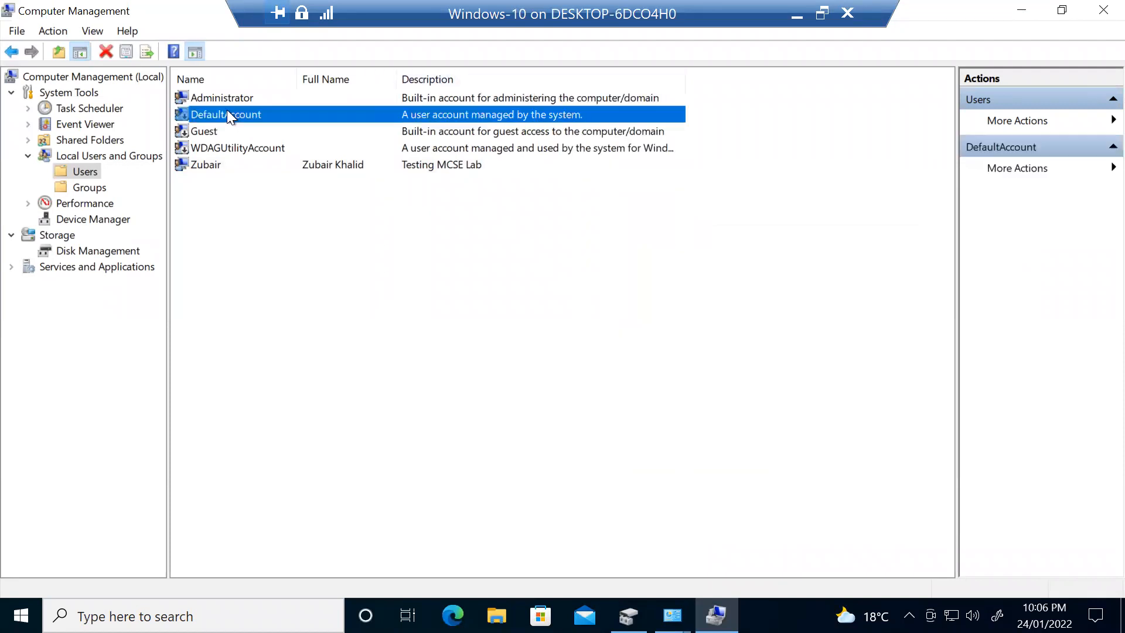
left_click(219, 130)
left_click(219, 149)
left_click(211, 131)
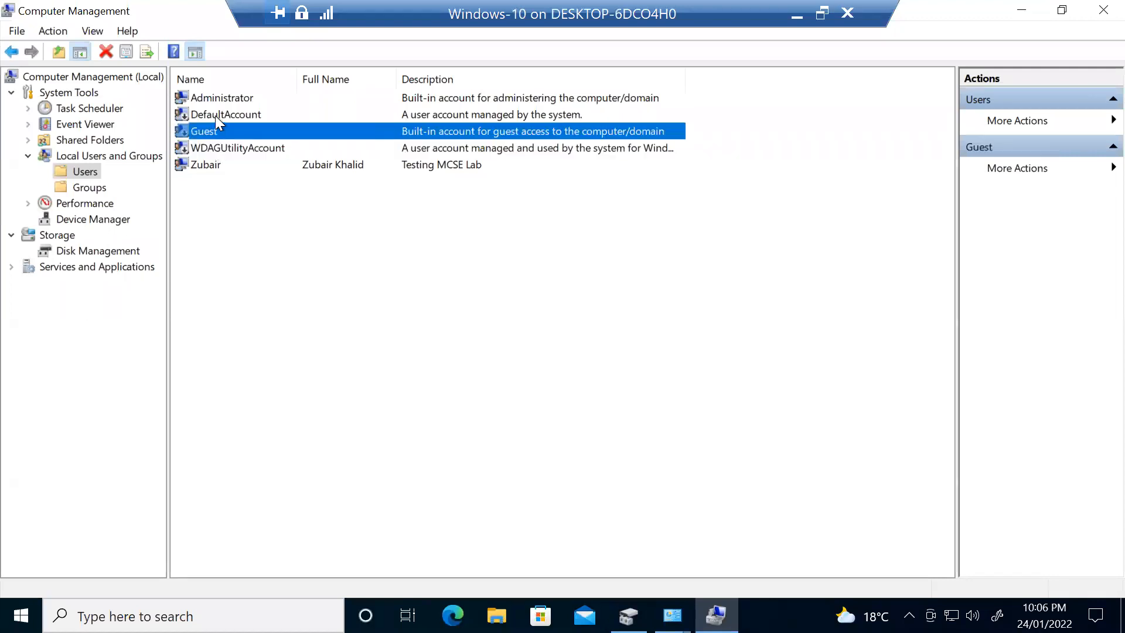
left_click(217, 115)
left_click(230, 131)
left_click(233, 146)
left_click(230, 100)
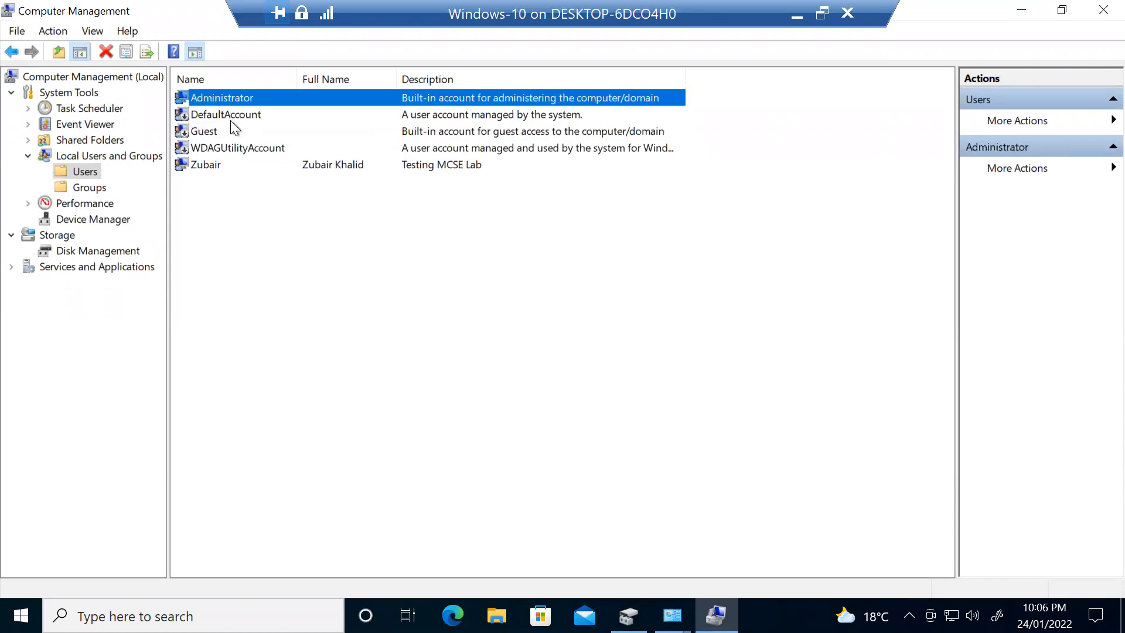
left_click(226, 189)
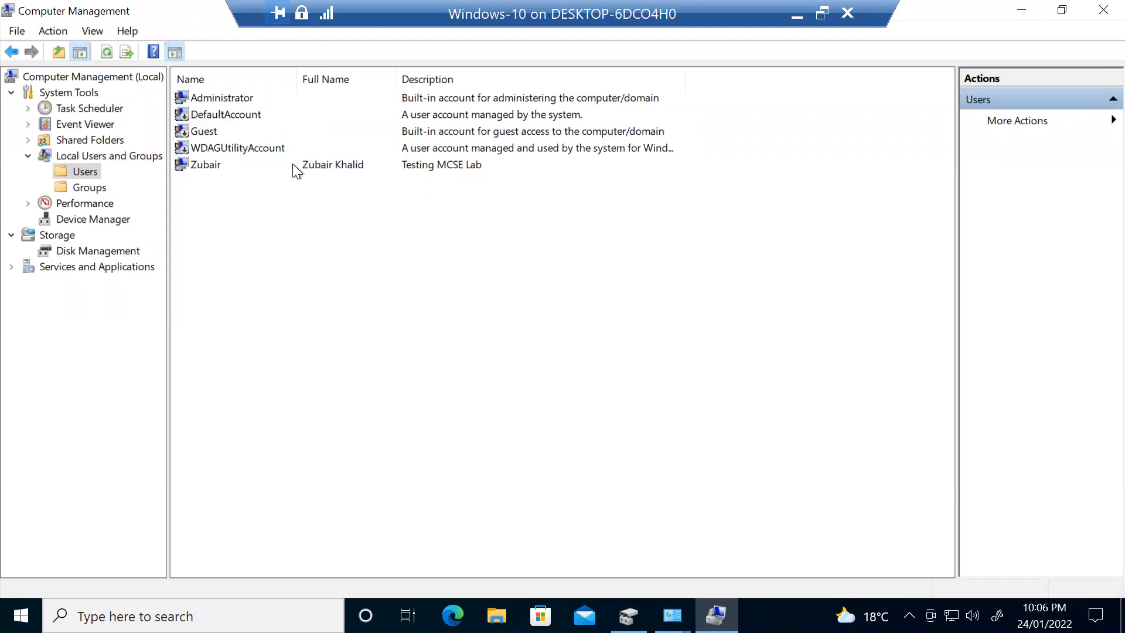
- Switch to the local Groups list and widen its Name and Description columns
left_click(92, 188)
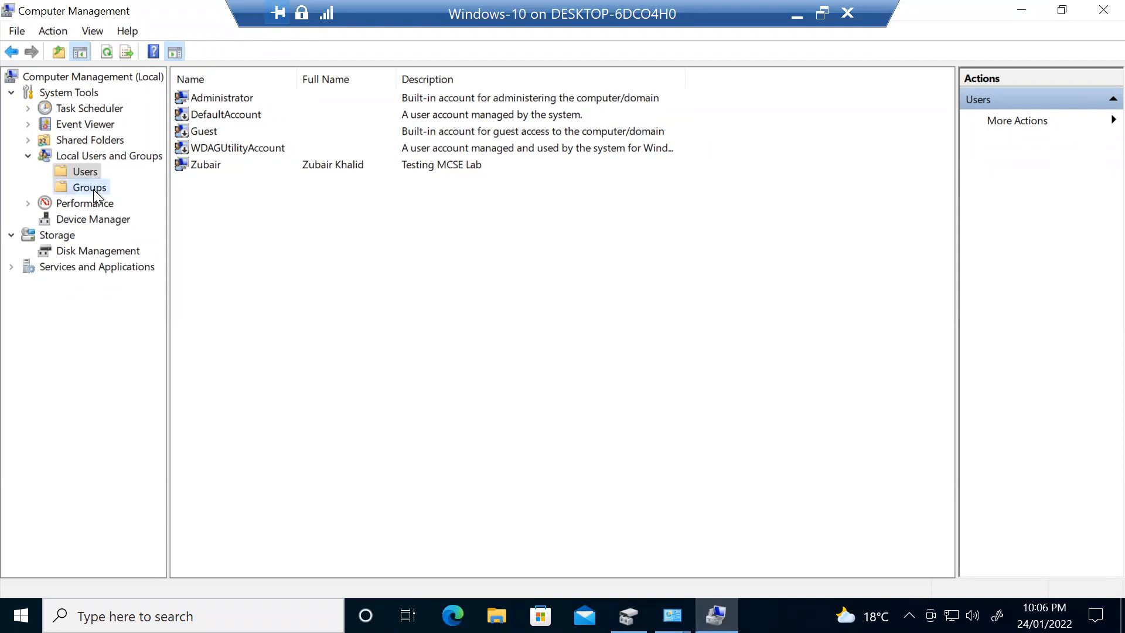
left_click_drag(303, 79, 369, 86)
left_click_drag(540, 73, 687, 85)
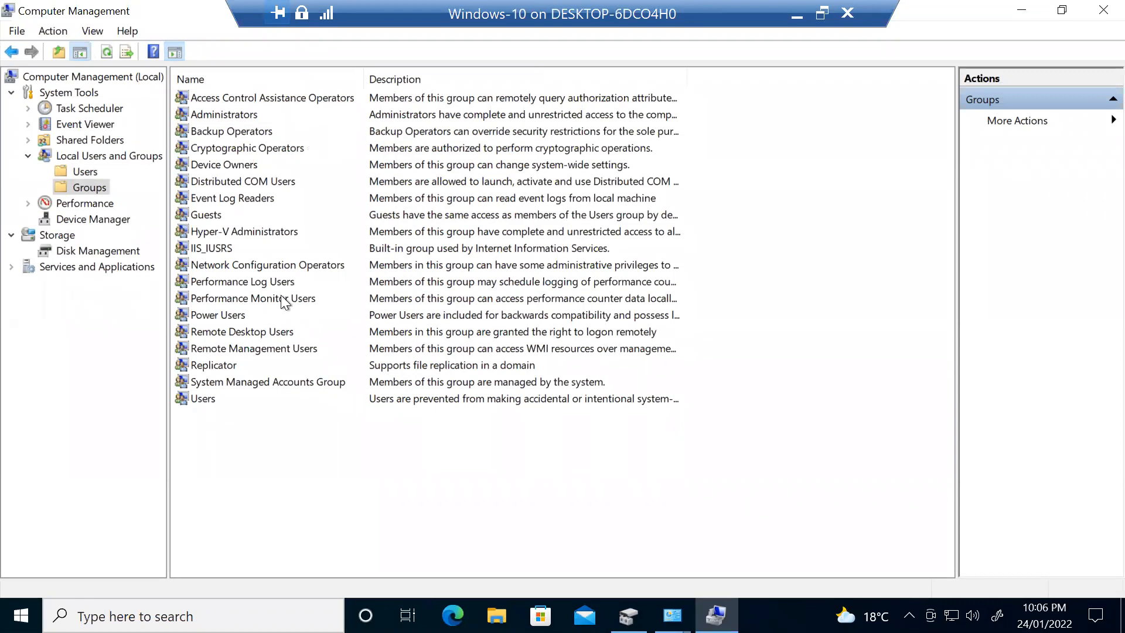
- Widen the groups' Description column fully, cancelling an accidental rename of Users
left_click(251, 115)
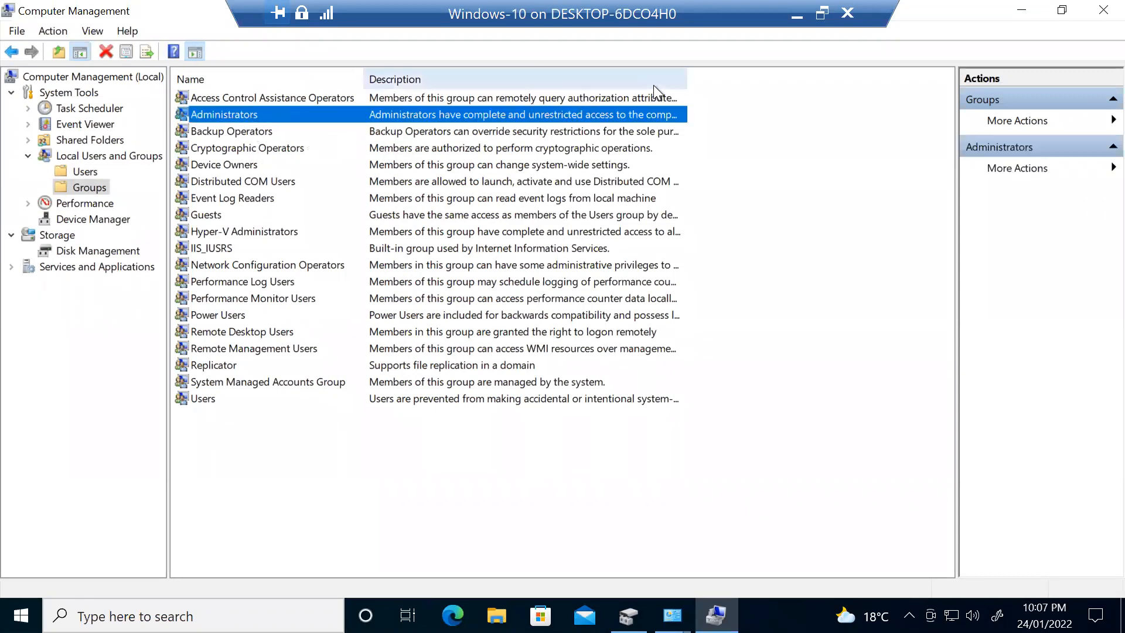
left_click_drag(686, 80, 895, 94)
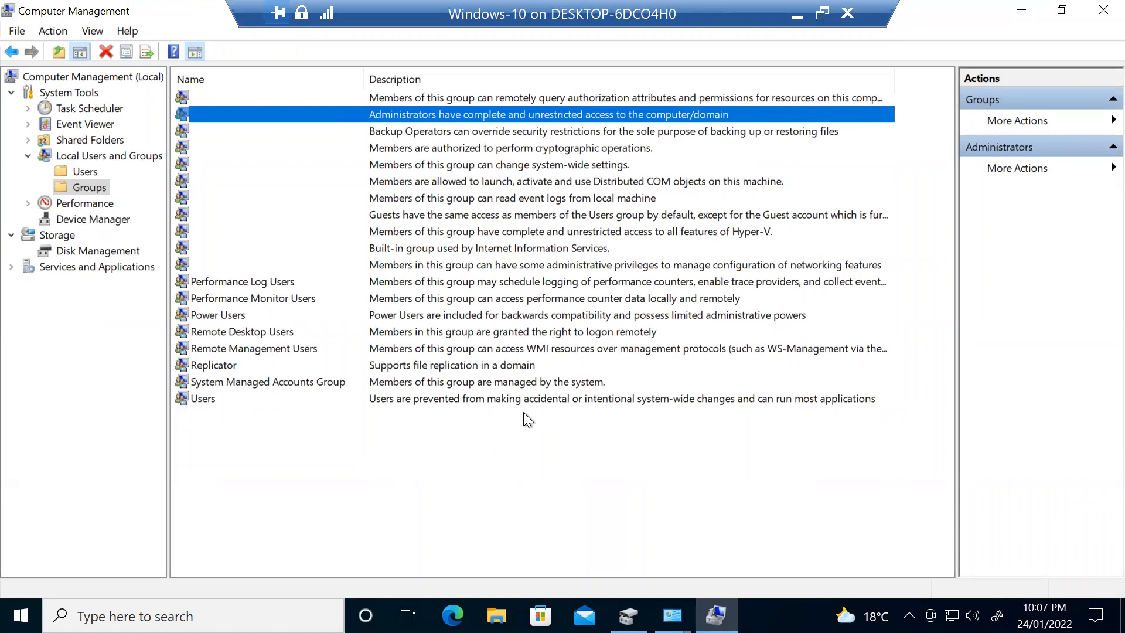
left_click(309, 403)
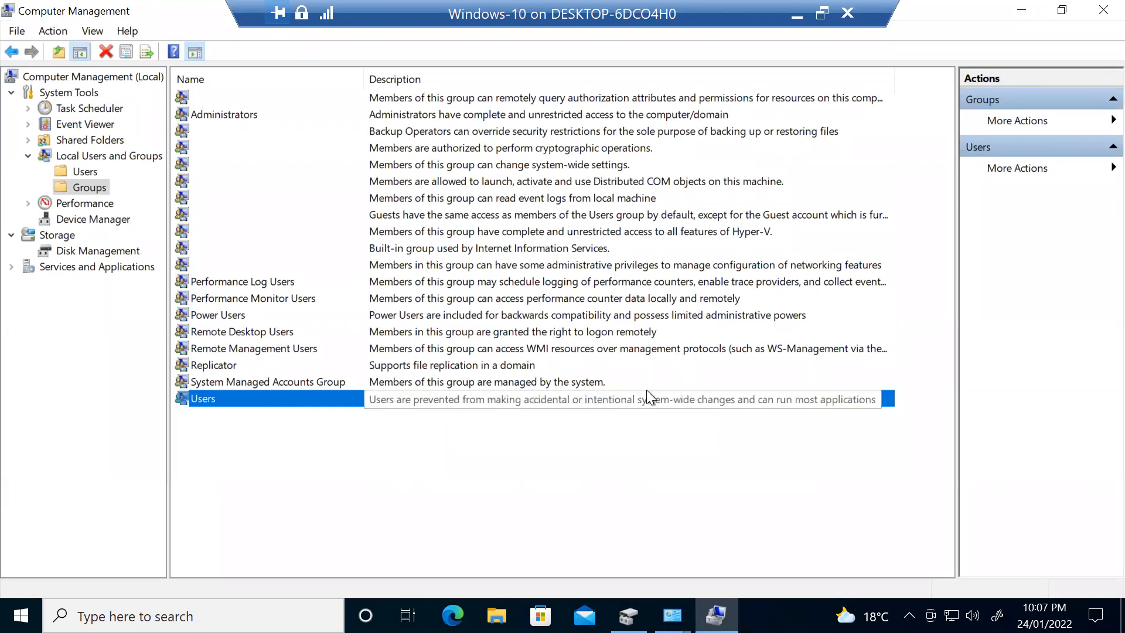
left_click(833, 403)
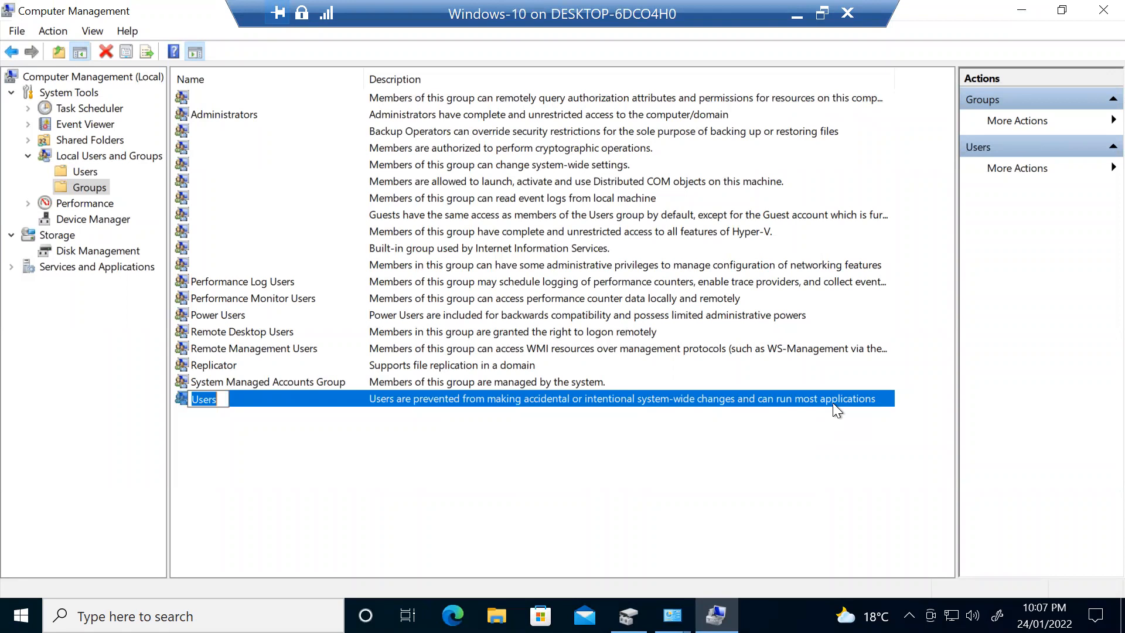
key("Escape")
- Review the built-in groups from Backup Operators to Access Control Assistance Operators, then deselect
left_click(245, 128)
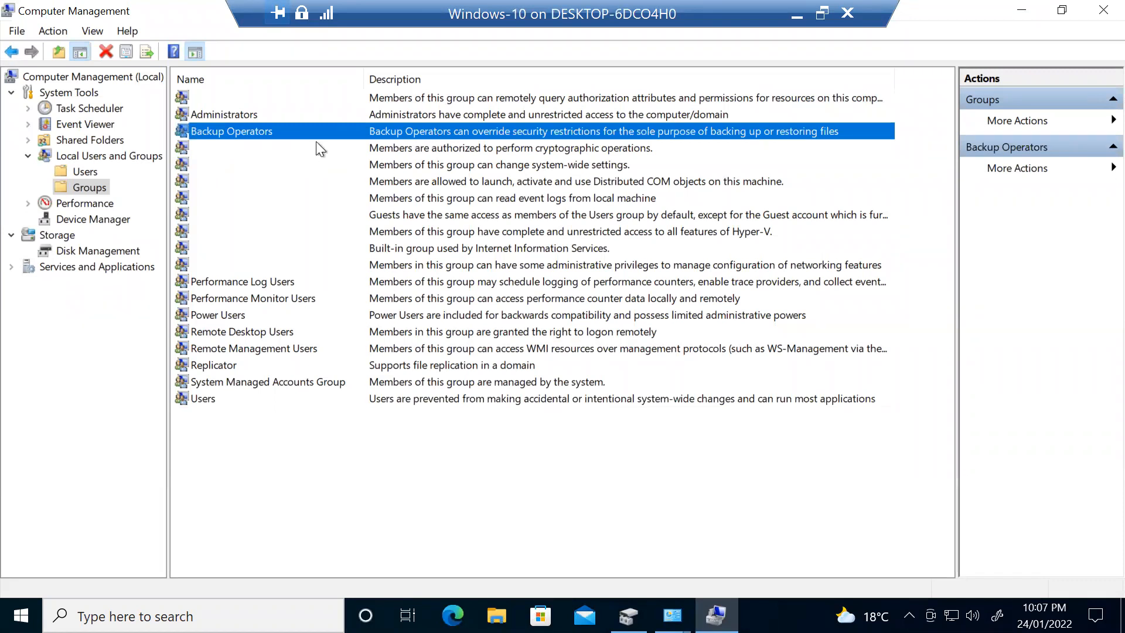
left_click(255, 198)
left_click(252, 265)
left_click(231, 248)
left_click(229, 232)
left_click(226, 214)
left_click(224, 183)
left_click(222, 164)
left_click(221, 149)
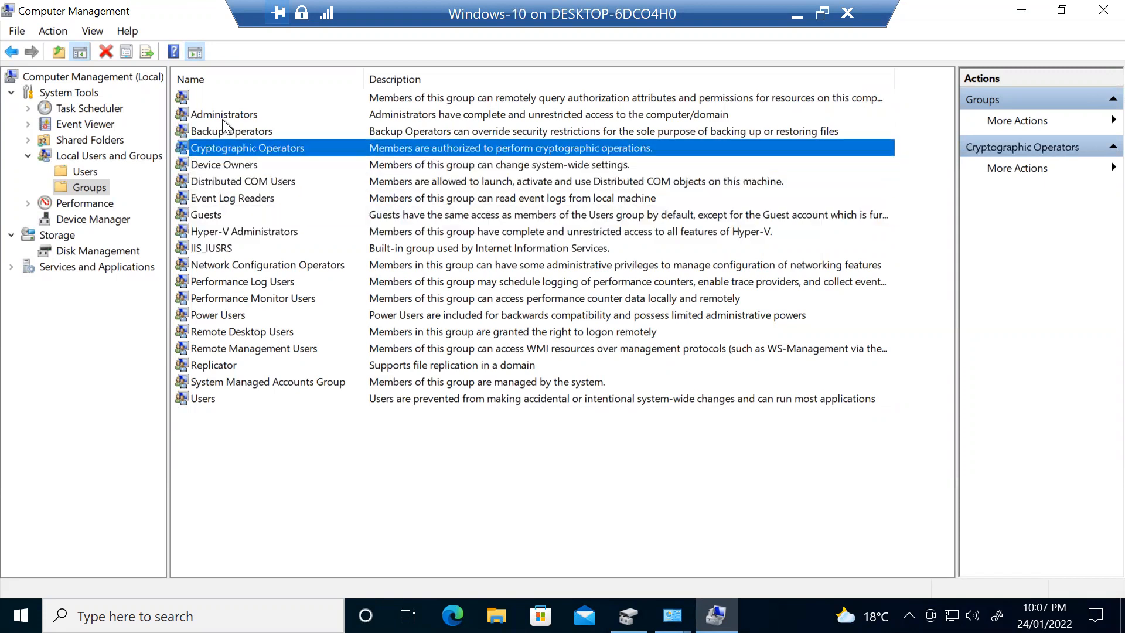
left_click(223, 95)
left_click(292, 442)
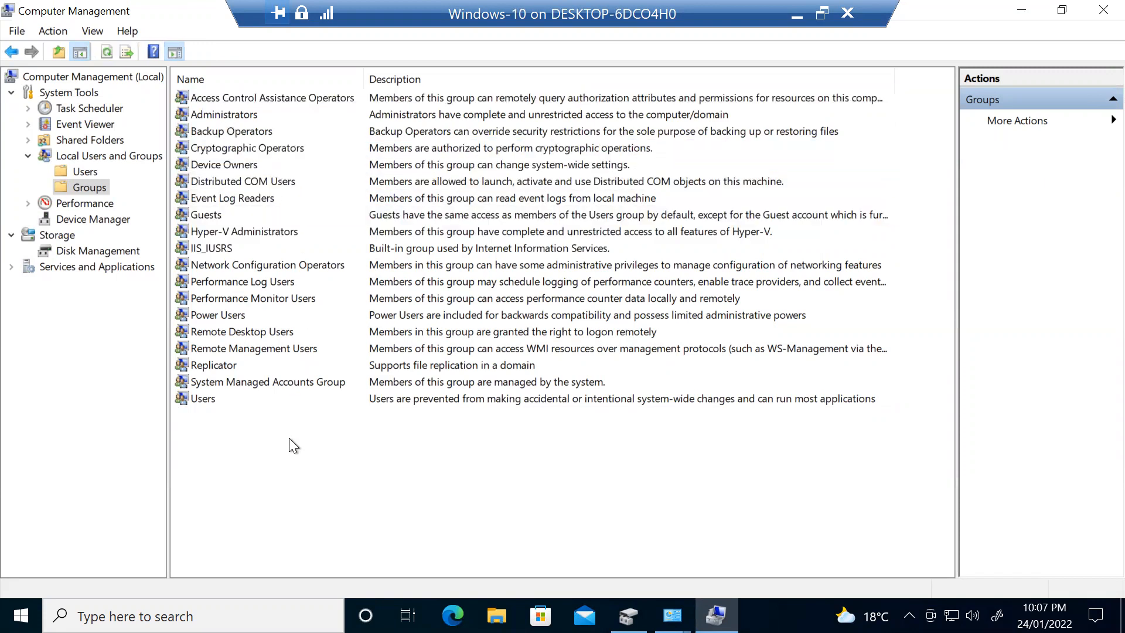
- Create local group HR, description 'Testing', with the new user as its member
right_click(318, 448)
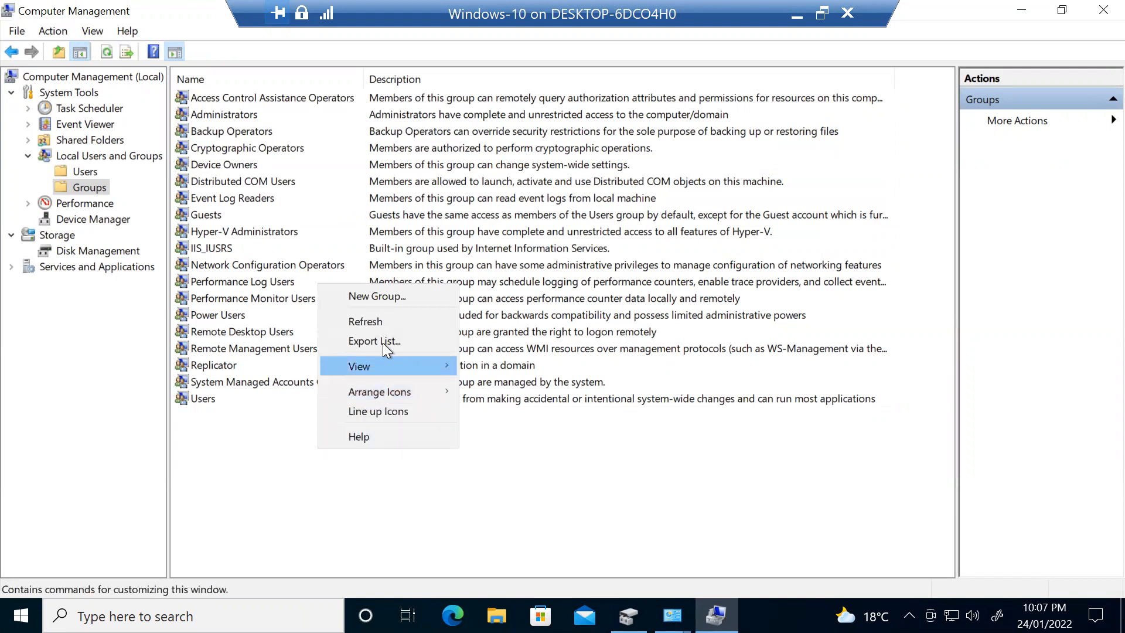
left_click(395, 299)
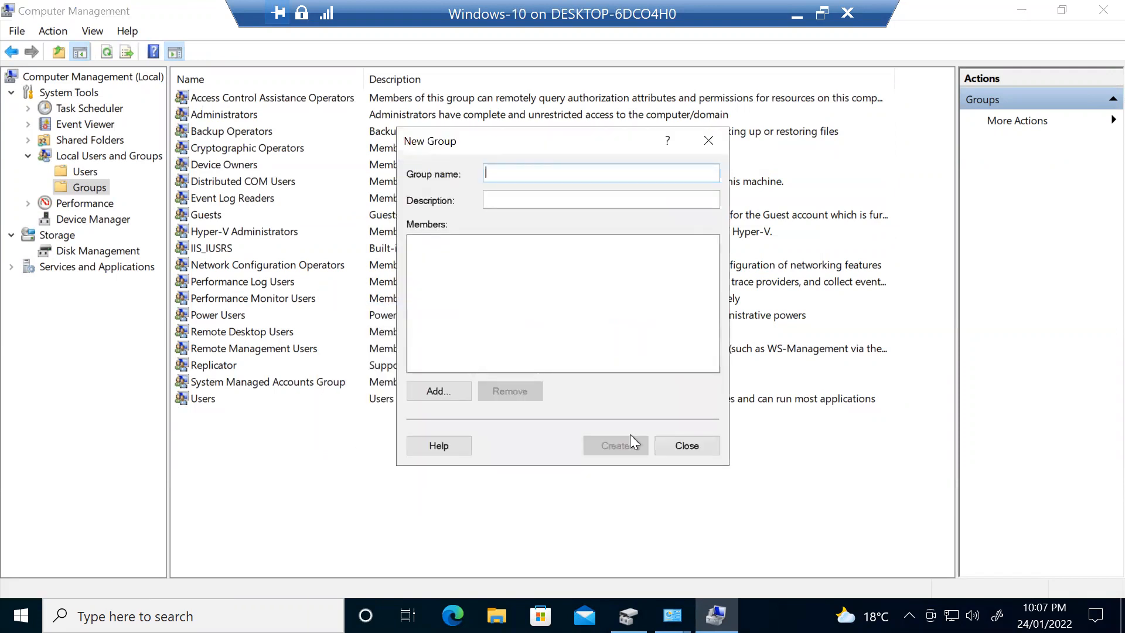
type("HR")
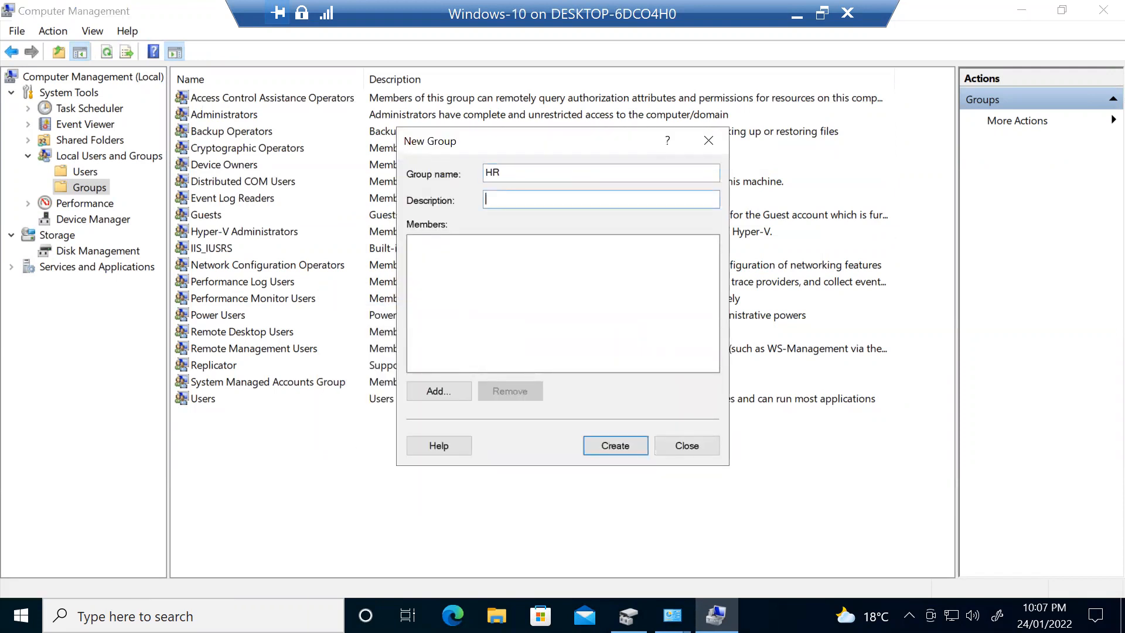
type("Testing")
left_click(446, 389)
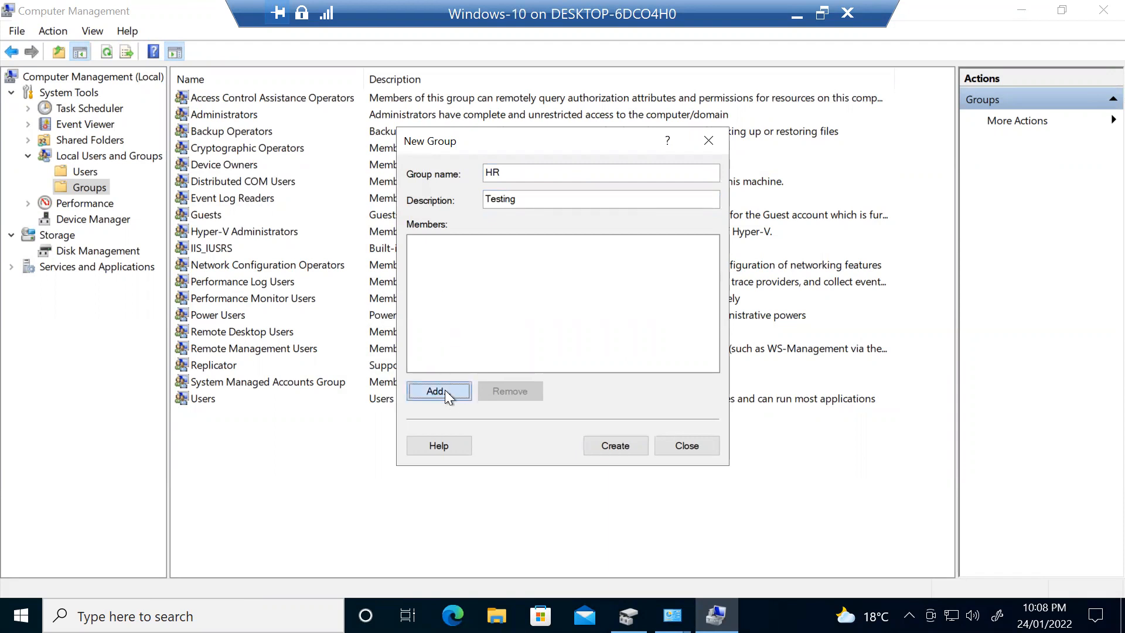
type("Zubair")
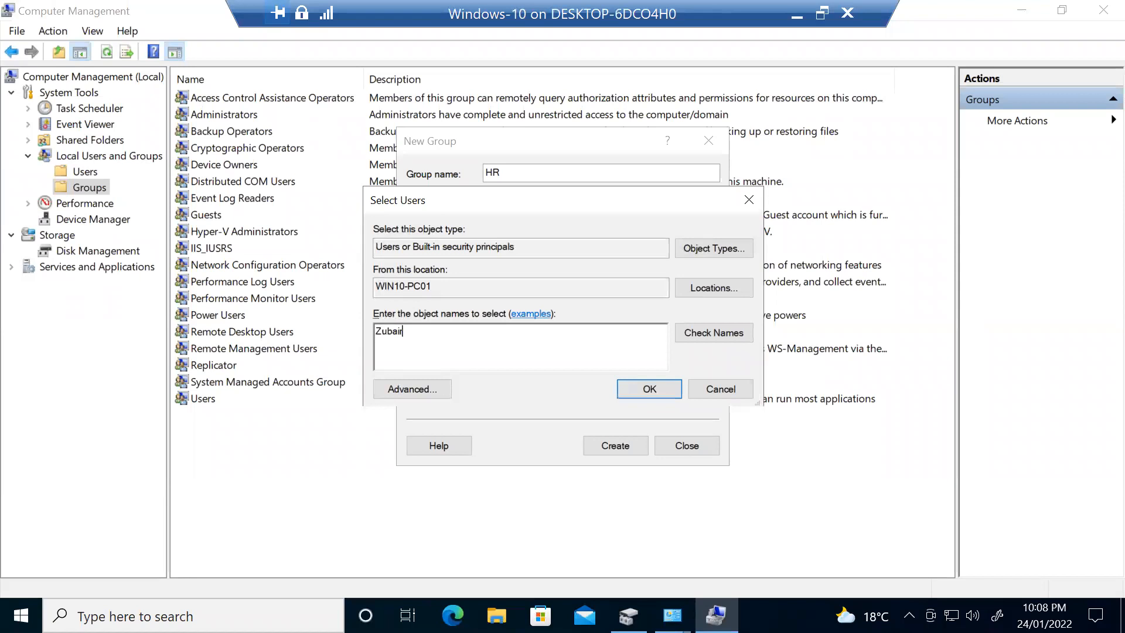
left_click(730, 335)
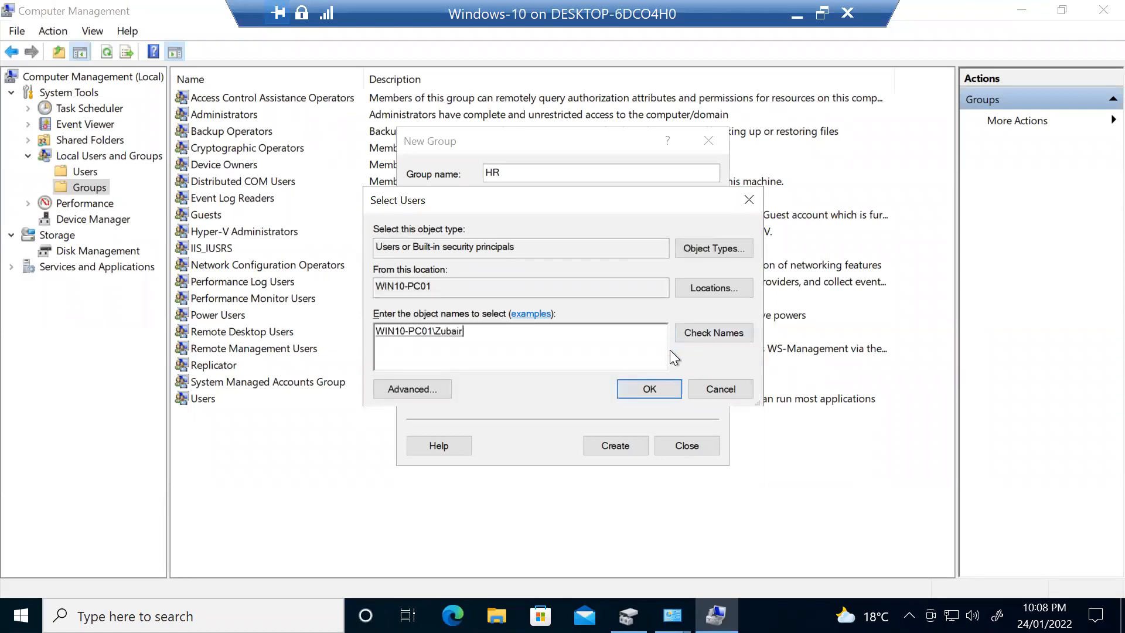
left_click(645, 388)
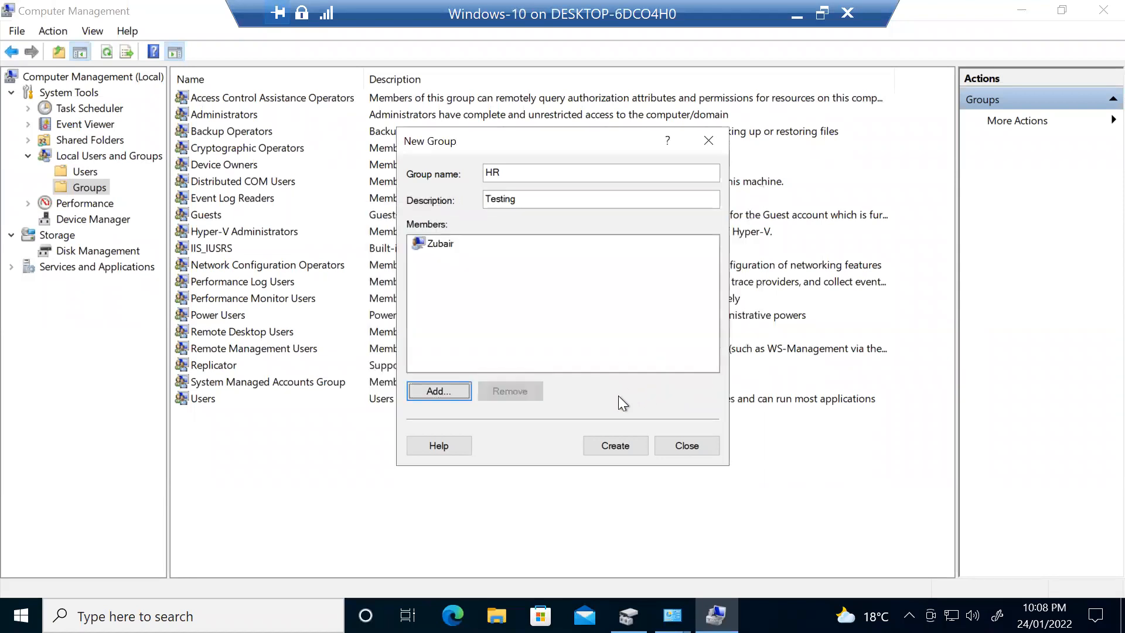
left_click(616, 448)
left_click(683, 446)
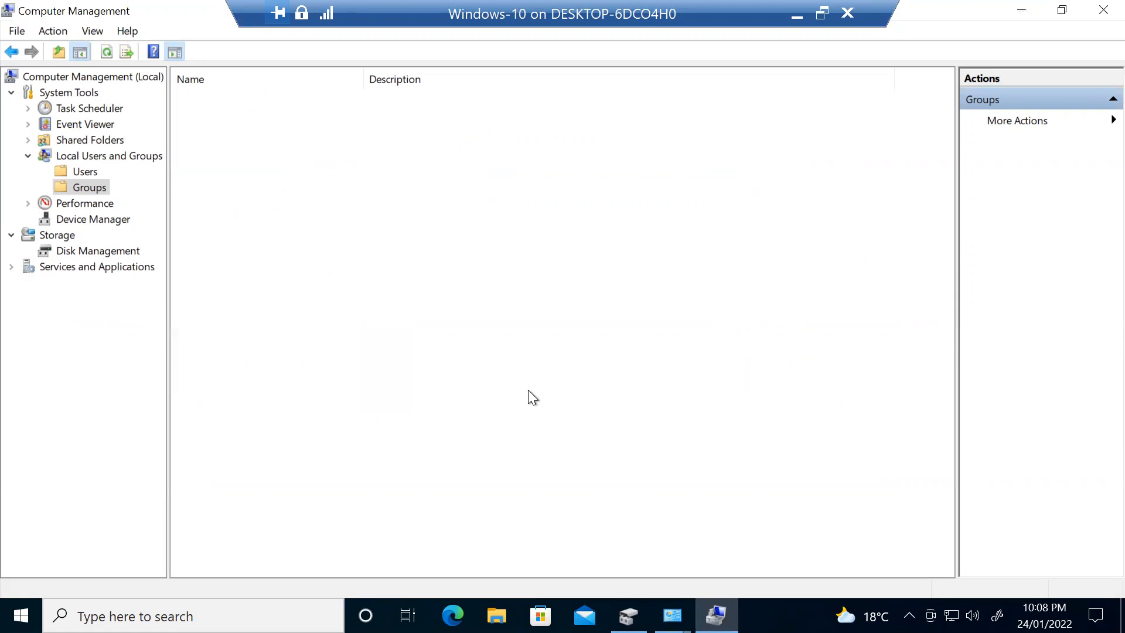
left_click(221, 416)
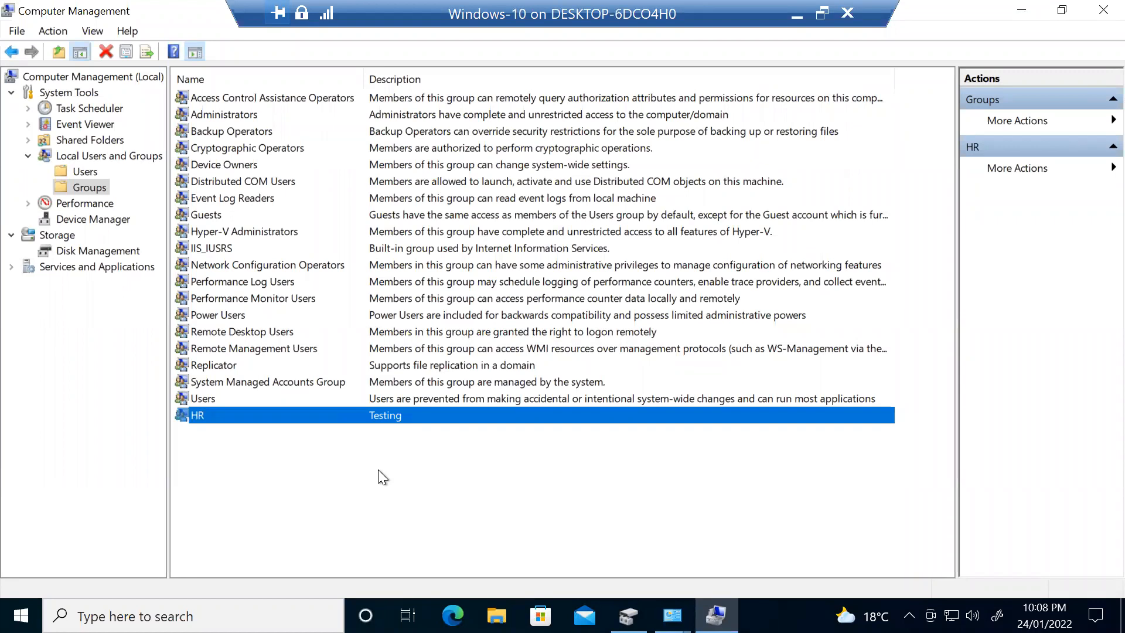
- Inspect the HR group's properties without changes, then return to the local users list
double_click(283, 417)
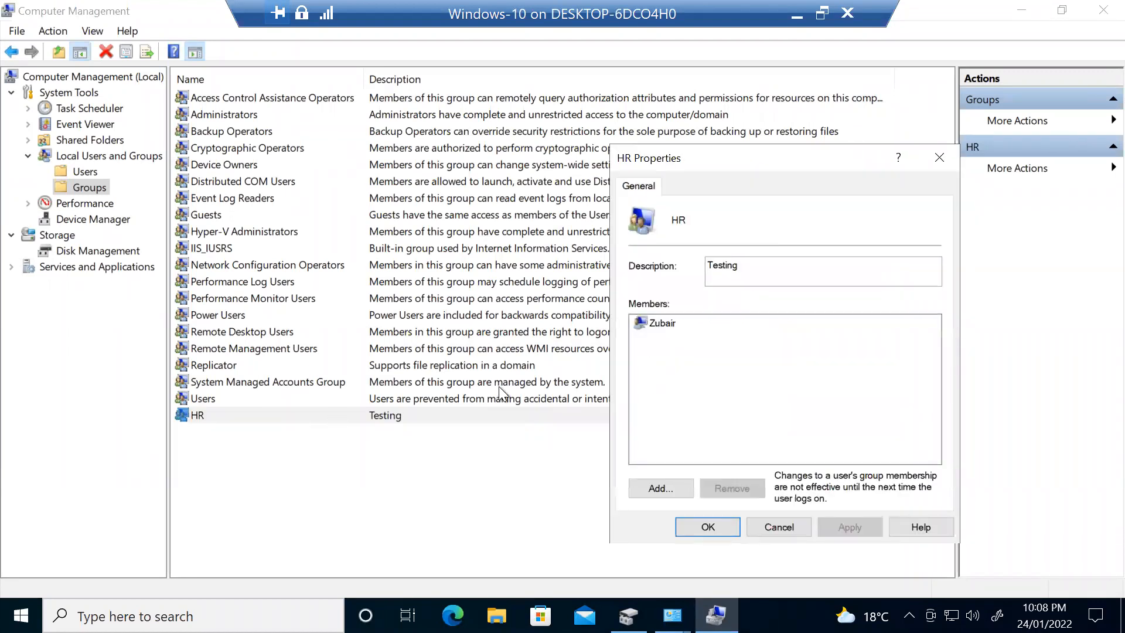
left_click(663, 487)
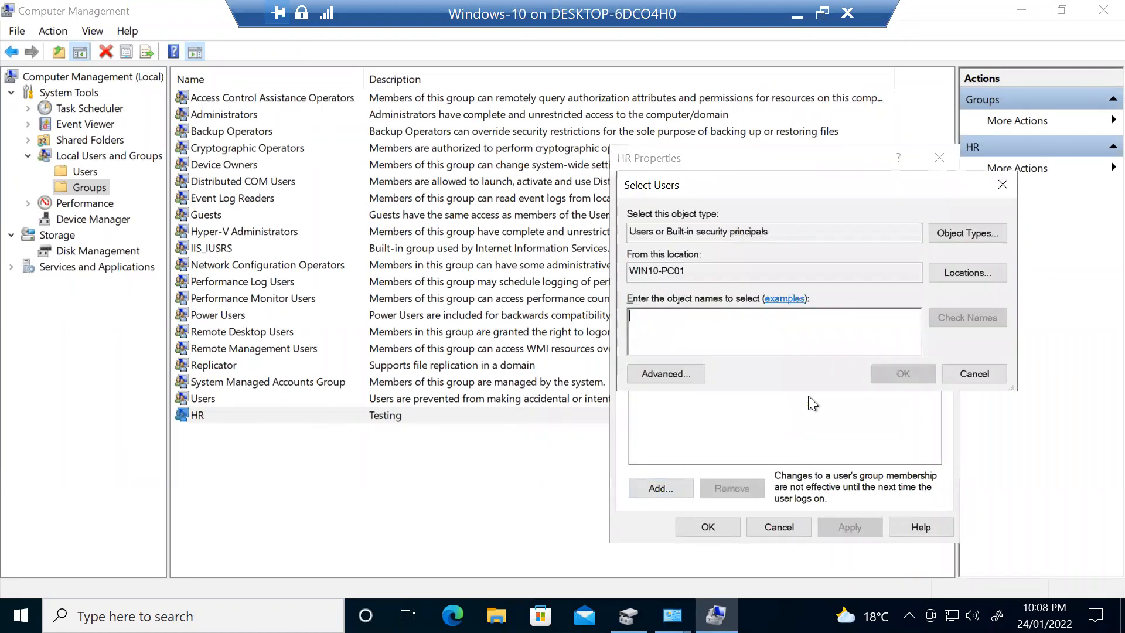
left_click(973, 374)
left_click(762, 527)
left_click(85, 172)
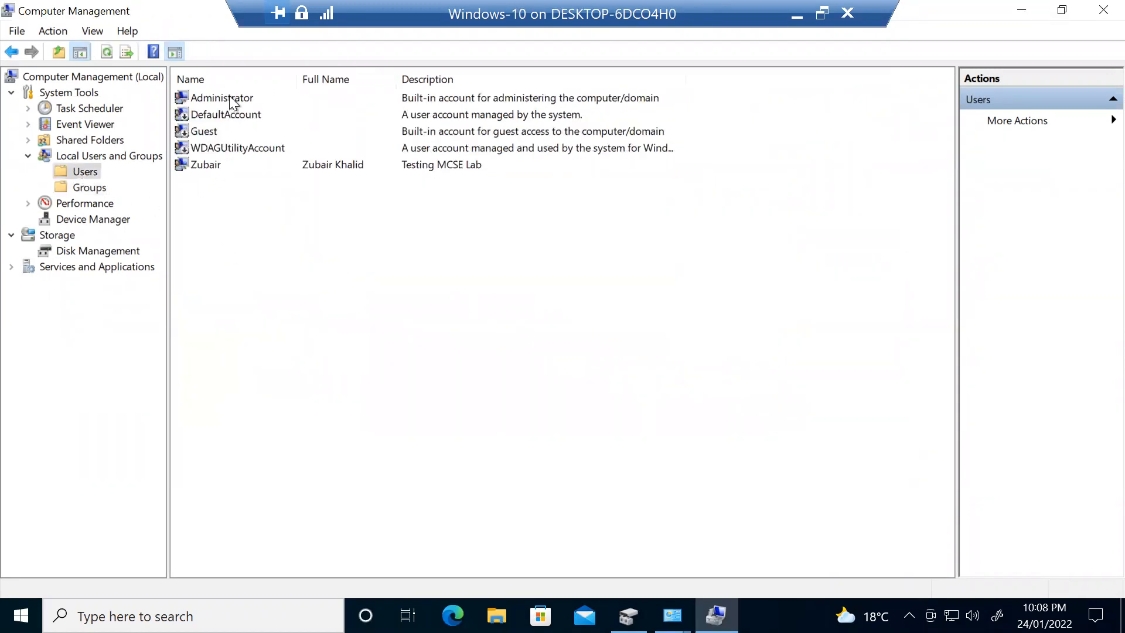
- Add the Administrator account to the HR group and save its properties
left_click(230, 96)
double_click(294, 98)
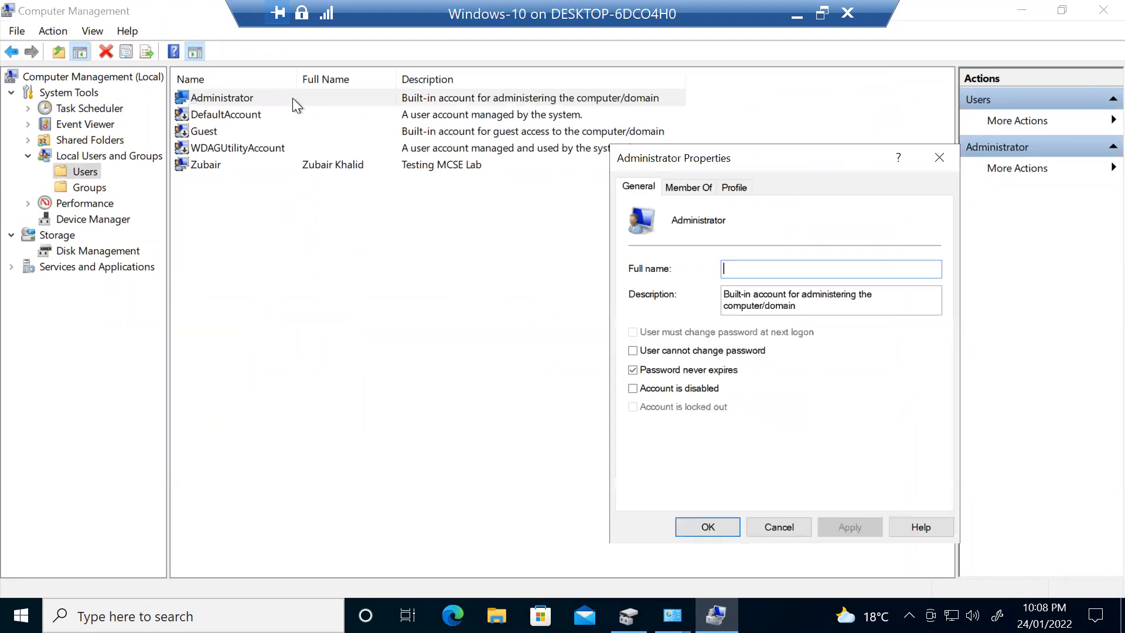
left_click(679, 188)
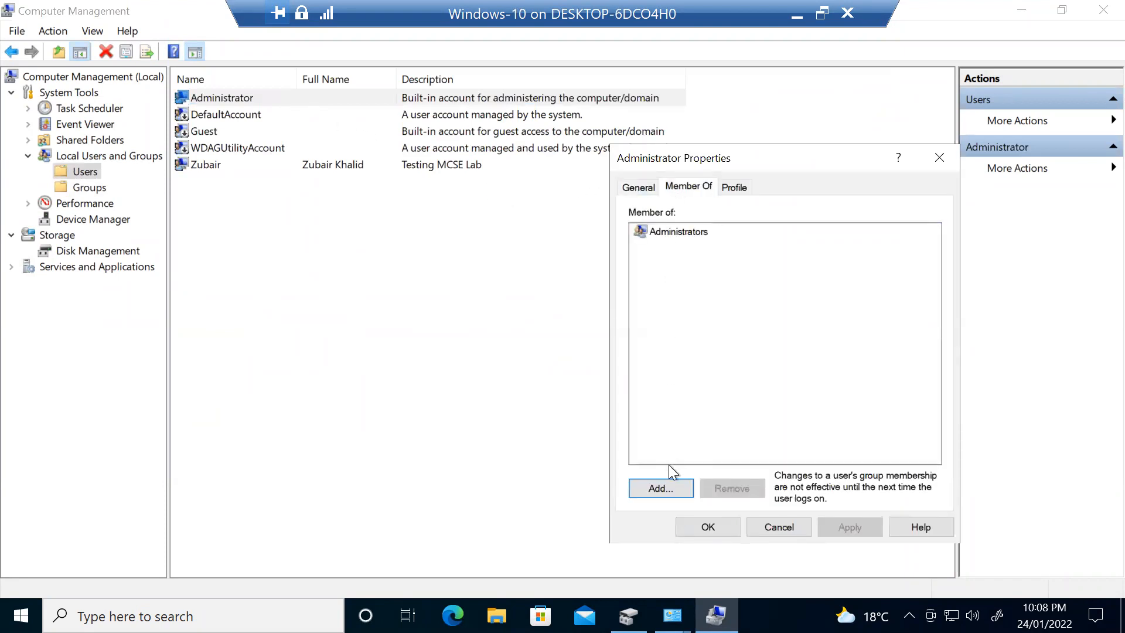
left_click(659, 488)
type("HR")
left_click(968, 315)
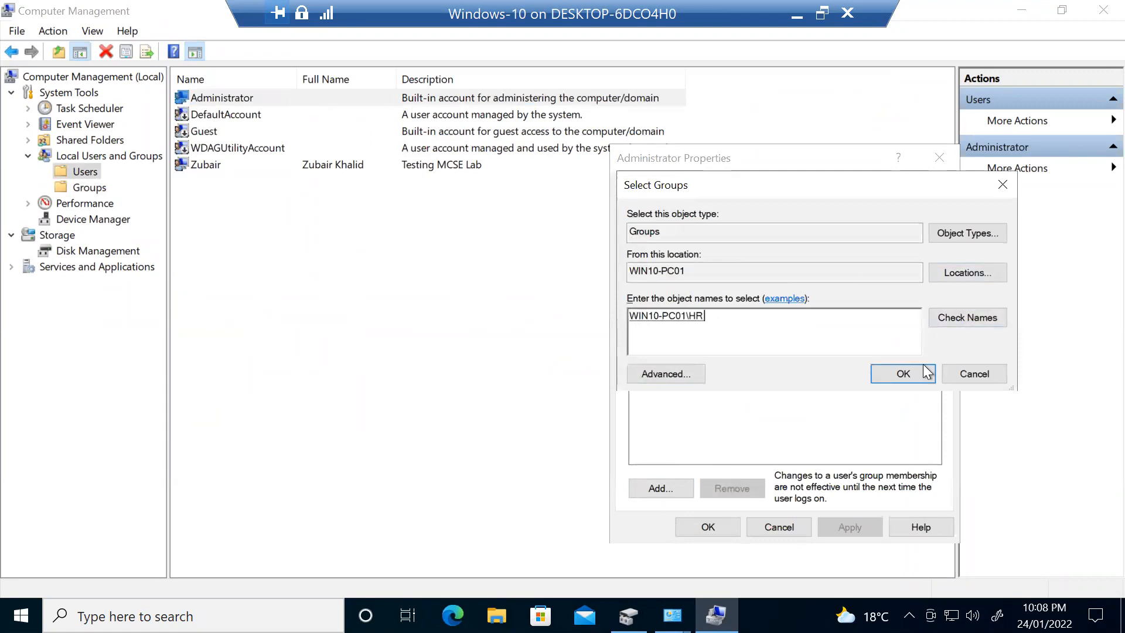
left_click(926, 373)
left_click(850, 527)
left_click(710, 528)
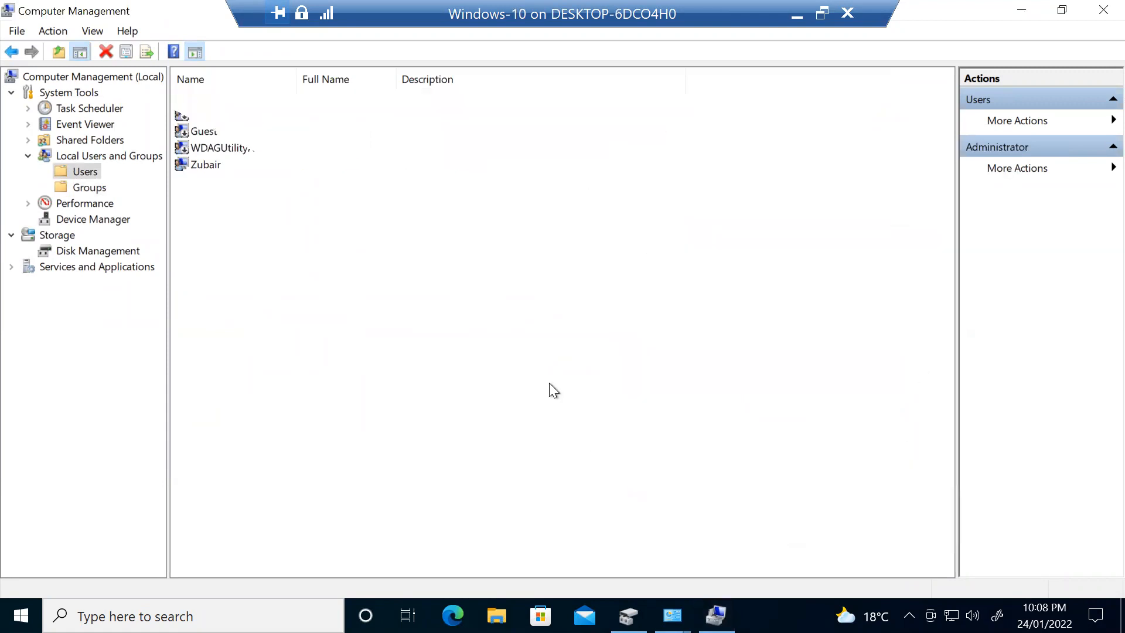
- Verify the HR group's members in the Groups list, then narrow the Name column
left_click(89, 187)
double_click(202, 417)
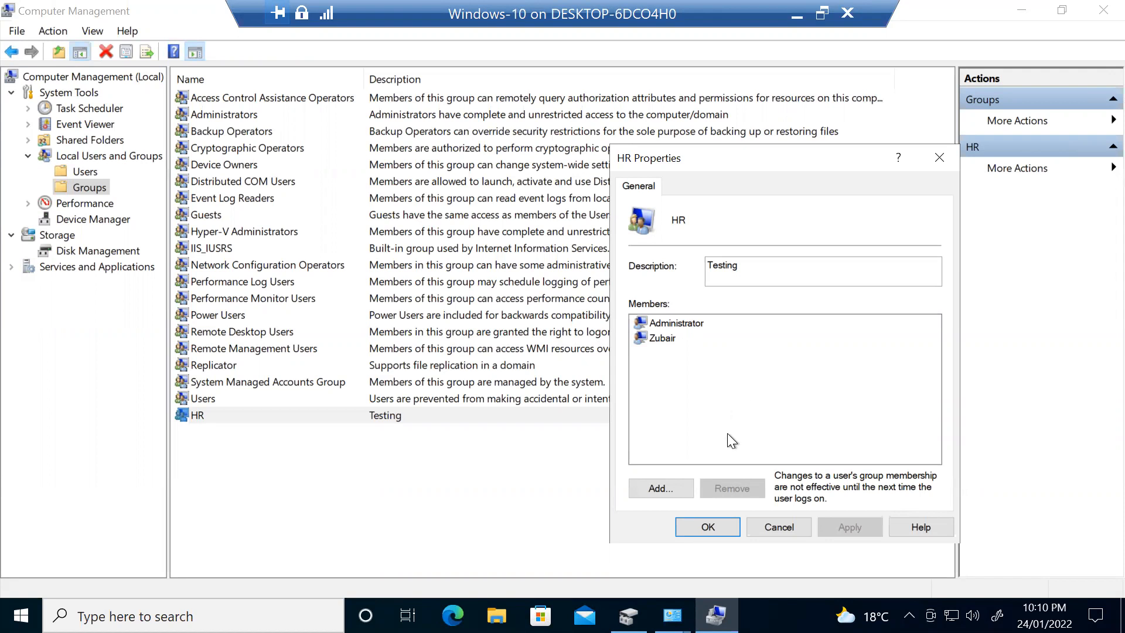
left_click(709, 527)
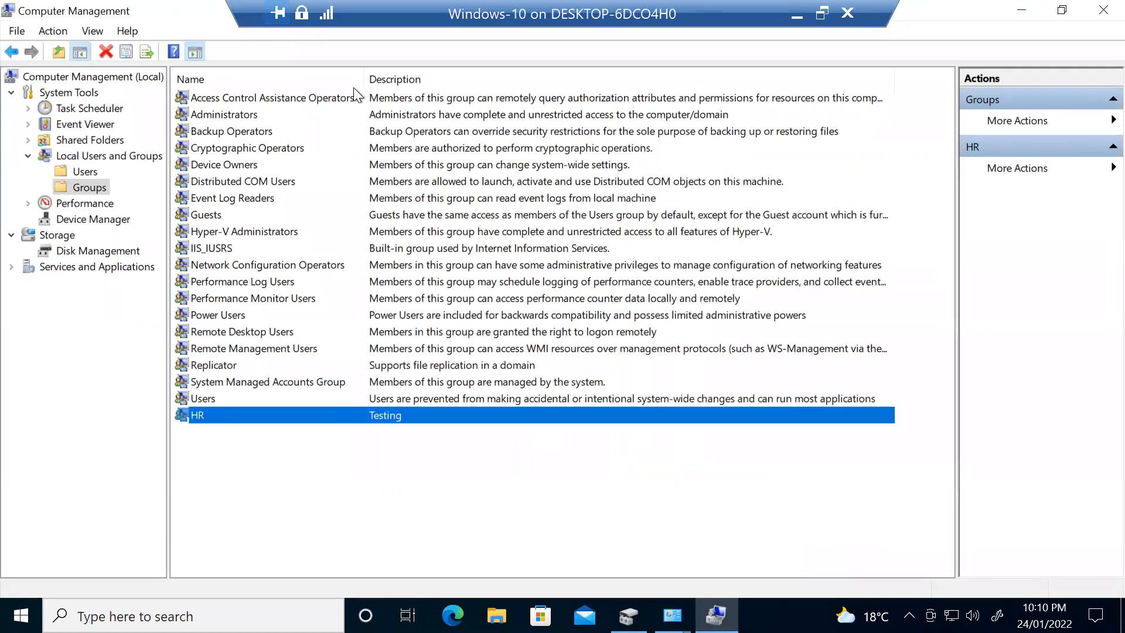
left_click_drag(363, 74, 329, 76)
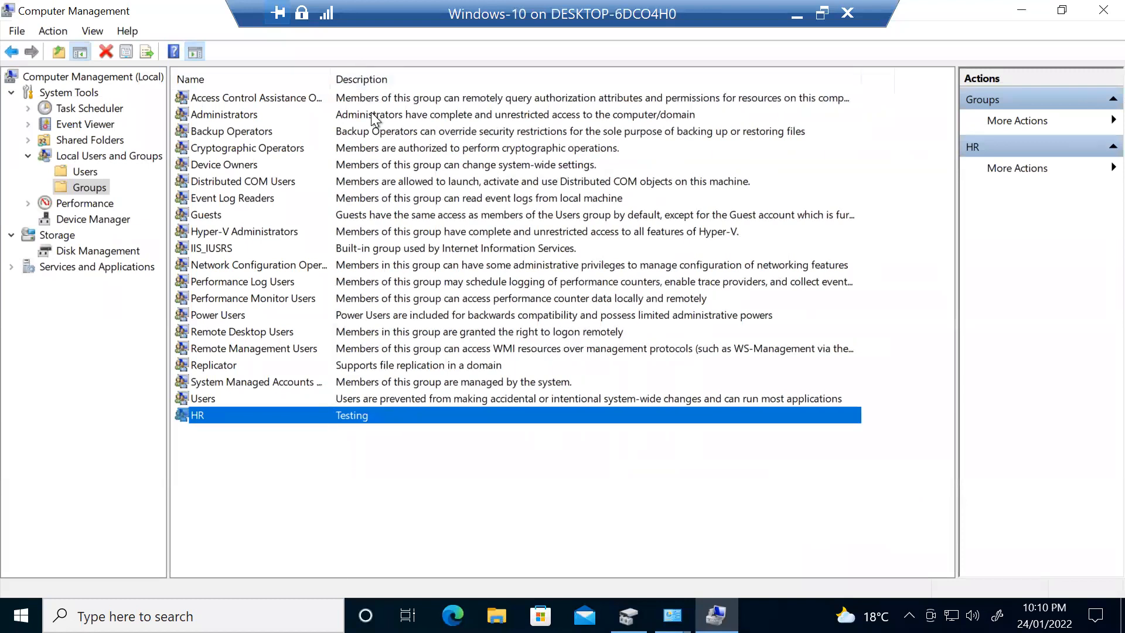